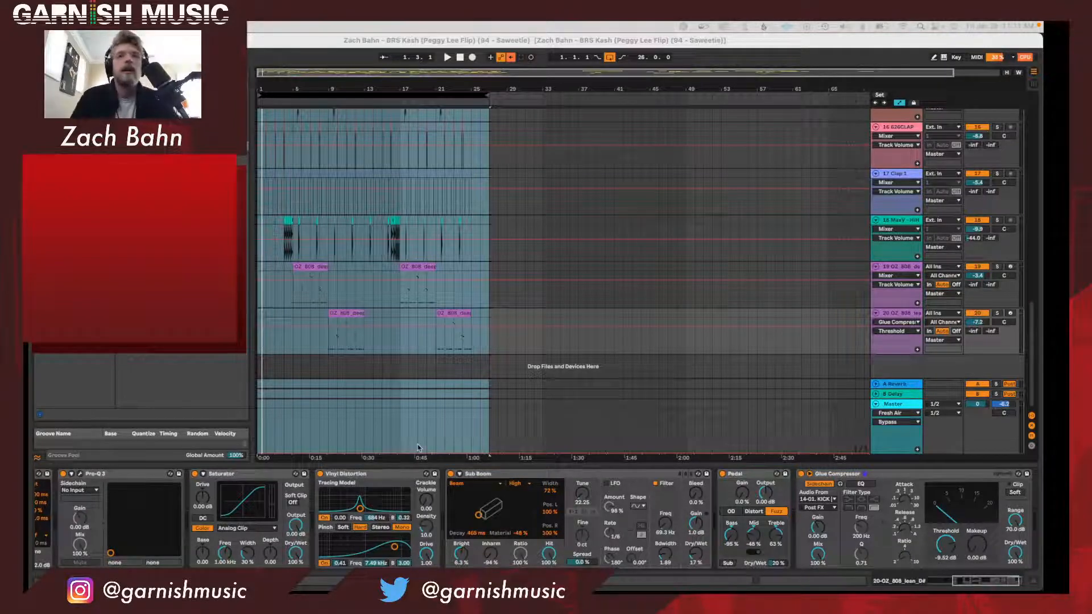
# Bring up the empty untitled set and load the Sampler instrument onto its first MIDI track.
pyautogui.click(468, 46)
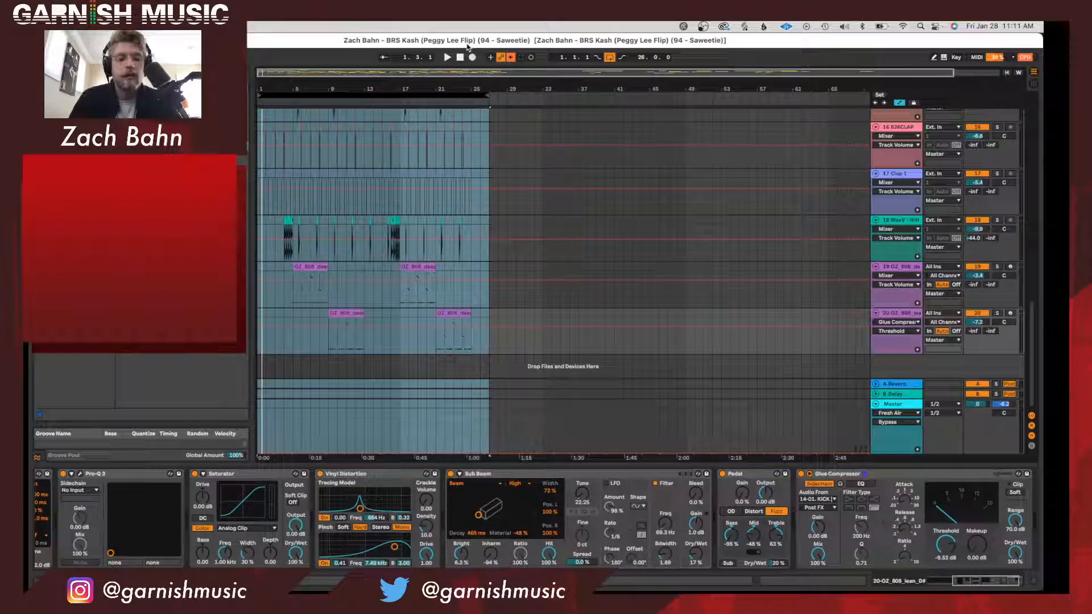
pyautogui.press('super+Tab')
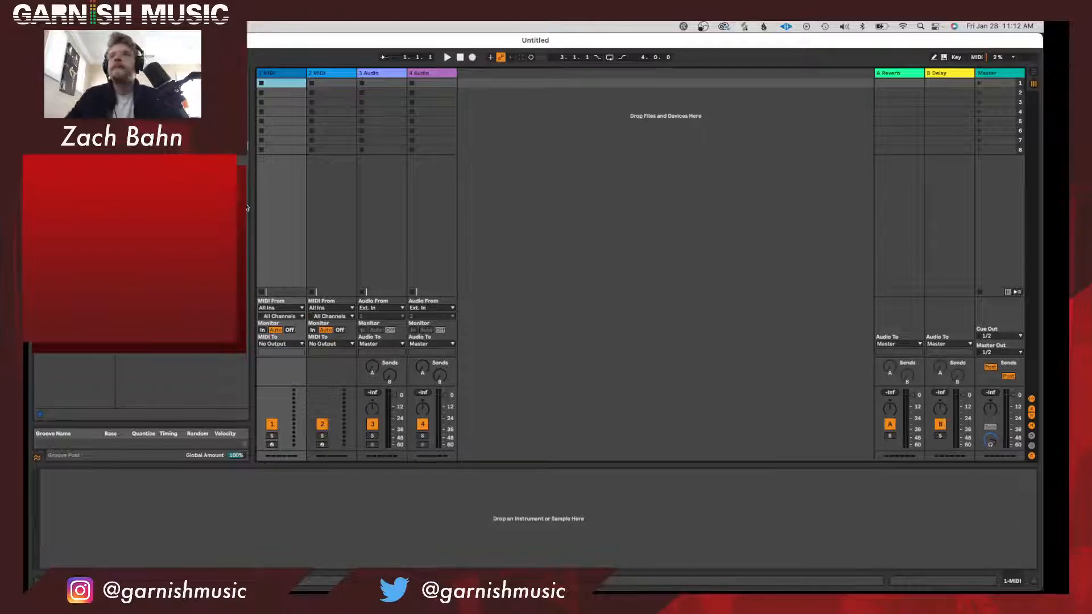
pyautogui.click(296, 74)
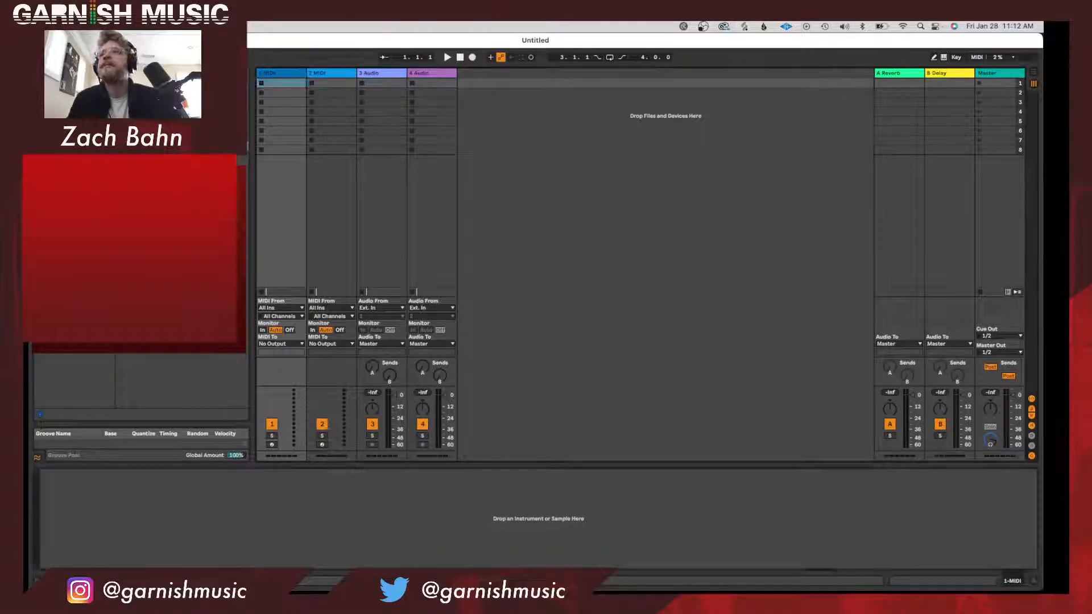
pyautogui.click(65, 241)
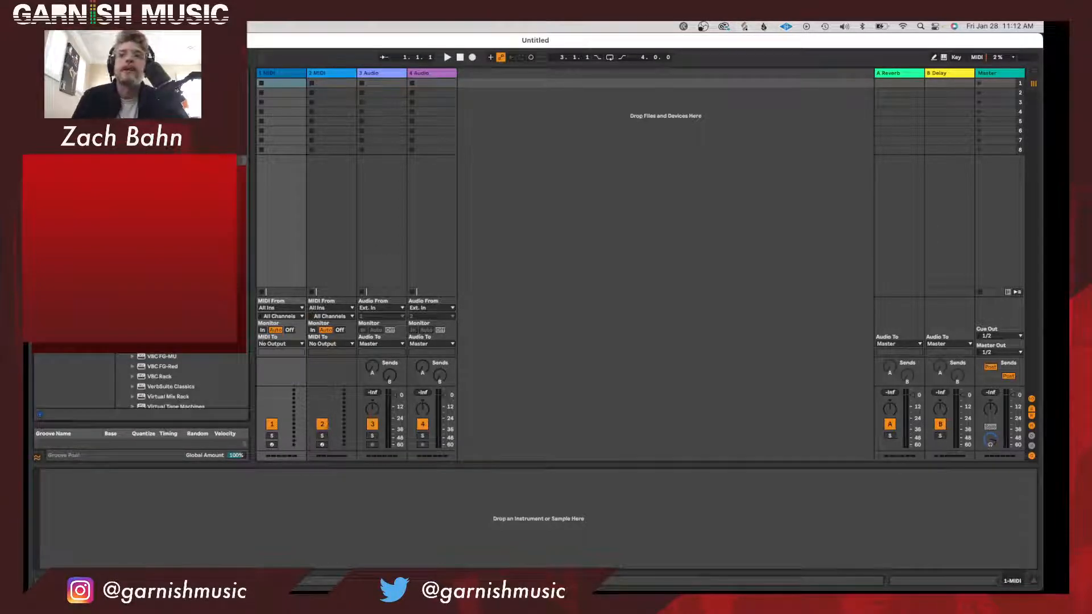
pyautogui.scroll(-5, 182, 380)
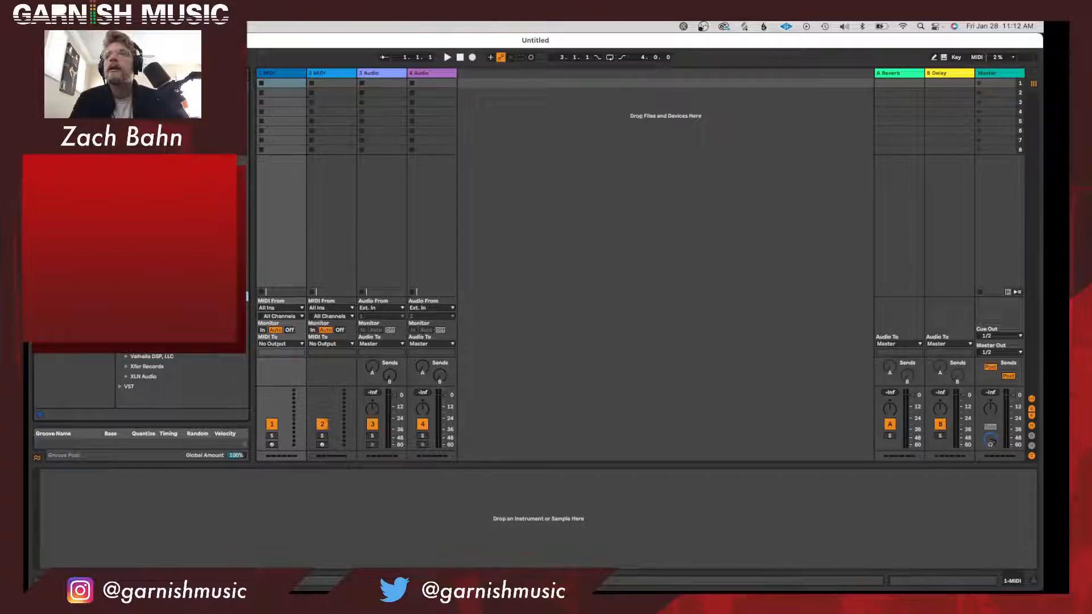
pyautogui.click(65, 194)
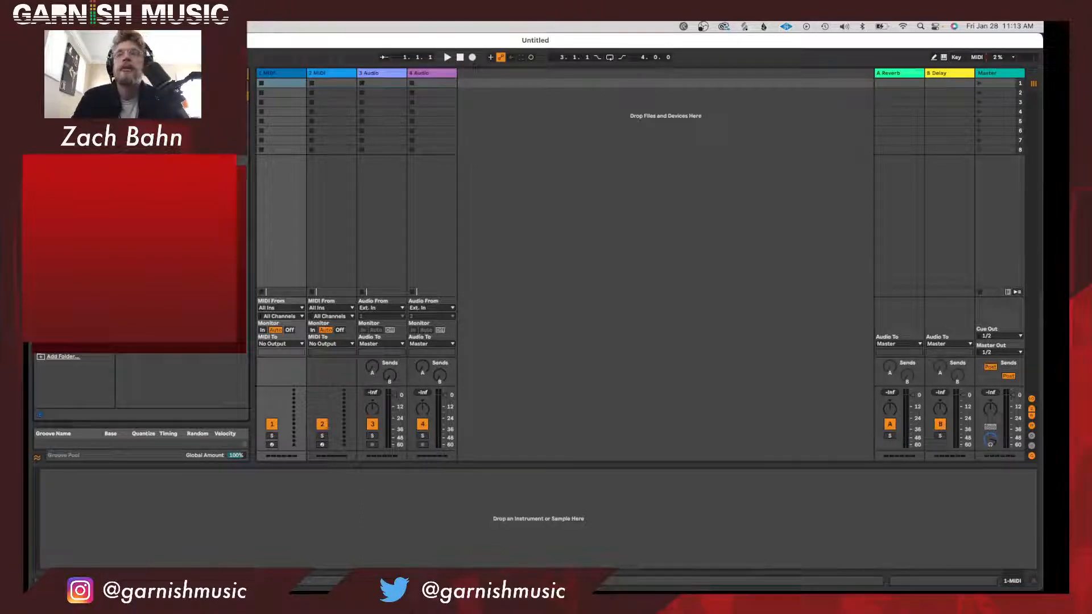
pyautogui.doubleClick(182, 135)
# Load Simpler onto the second MIDI track and compare its device view with Sampler's.
pyautogui.click(347, 74)
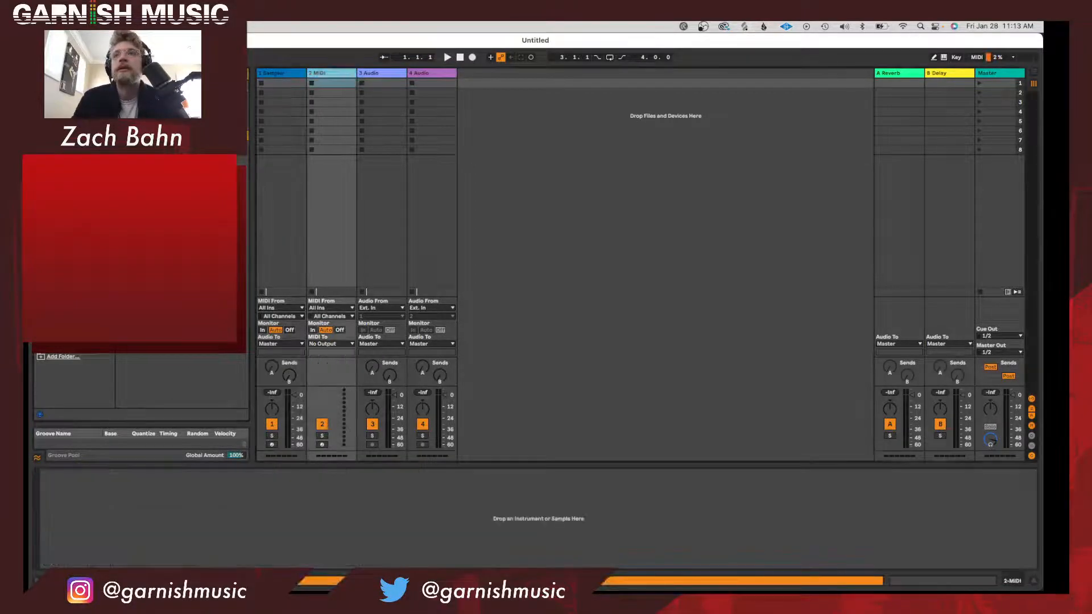
pyautogui.doubleClick(182, 146)
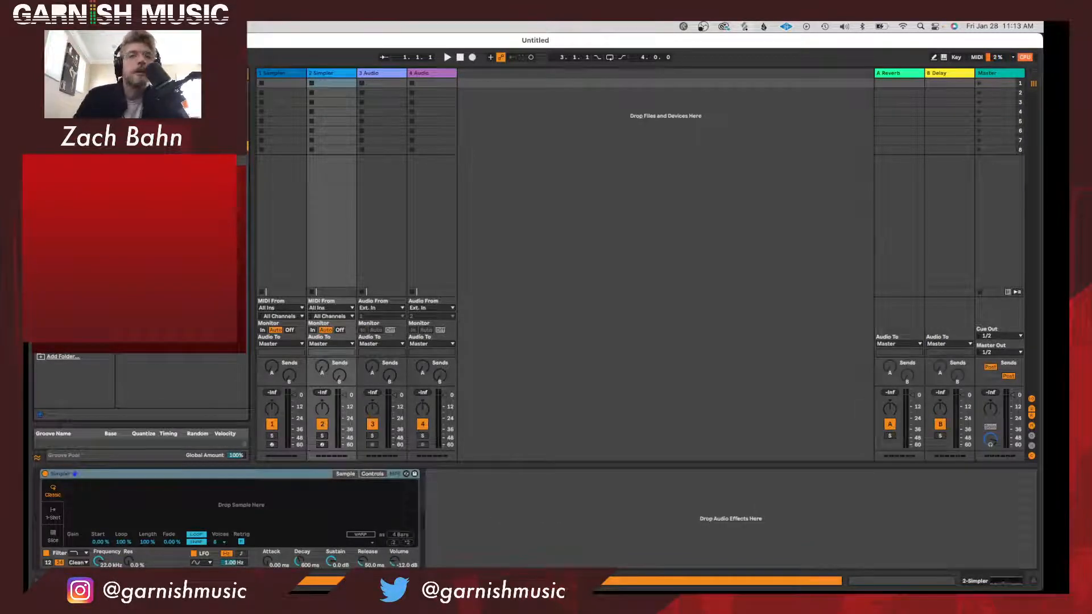
pyautogui.click(296, 80)
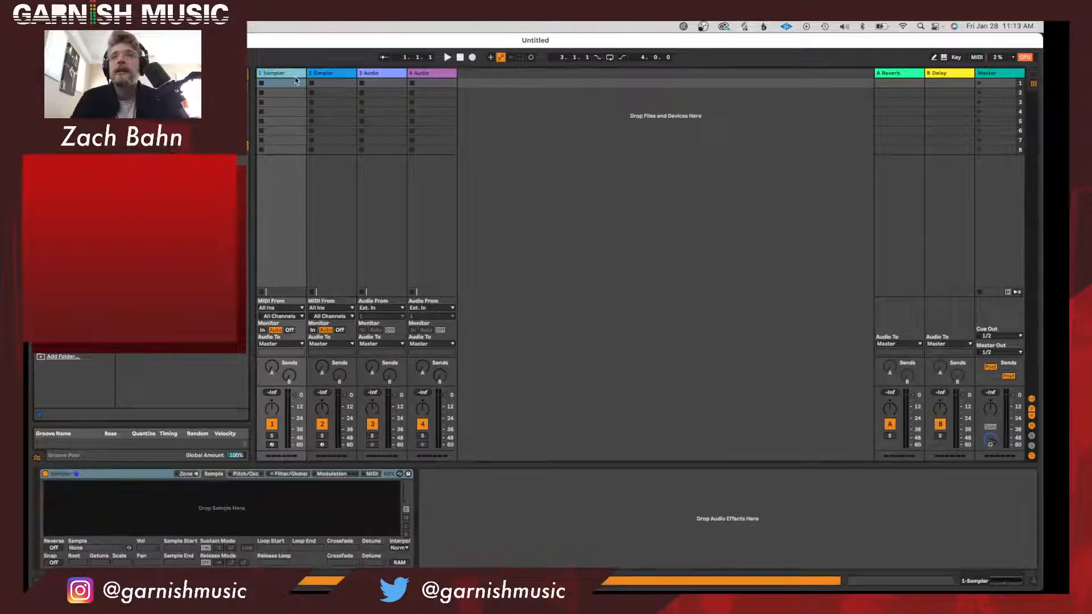
pyautogui.click(333, 81)
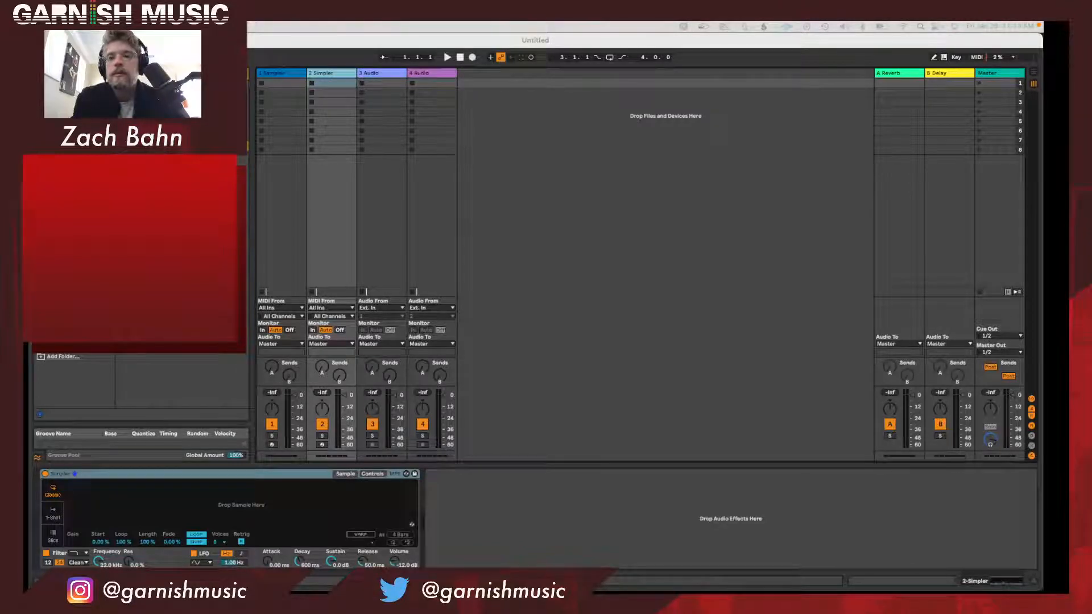
# Load the OZ_808_deep_ish_C# sample into Simpler and enable warping, leaving Preserve on Transients.
pyautogui.moveTo(204, 503); pyautogui.dragTo(228, 500)
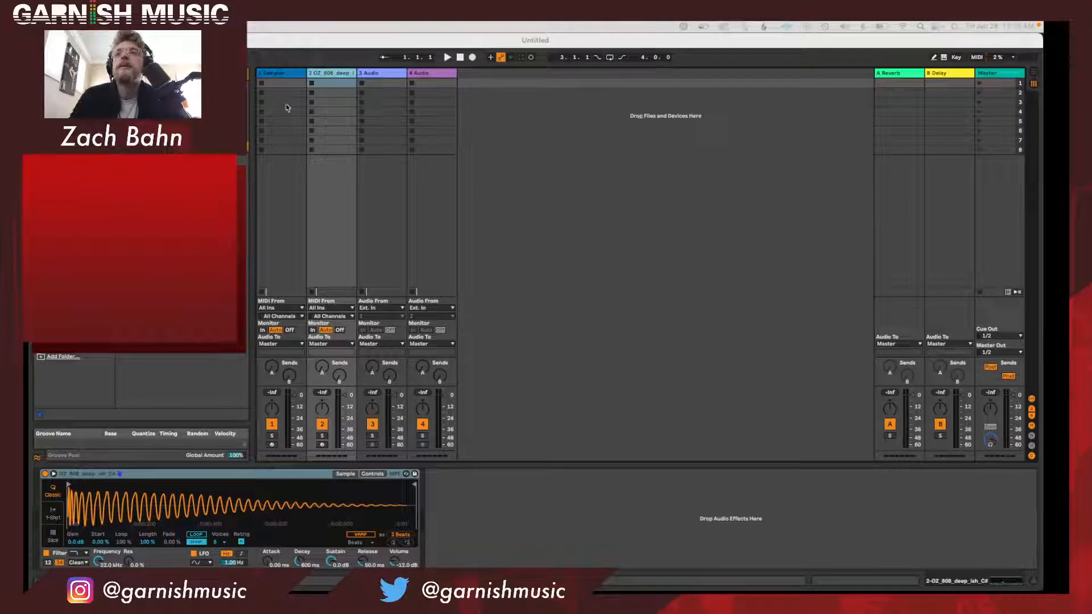
pyautogui.click(131, 516)
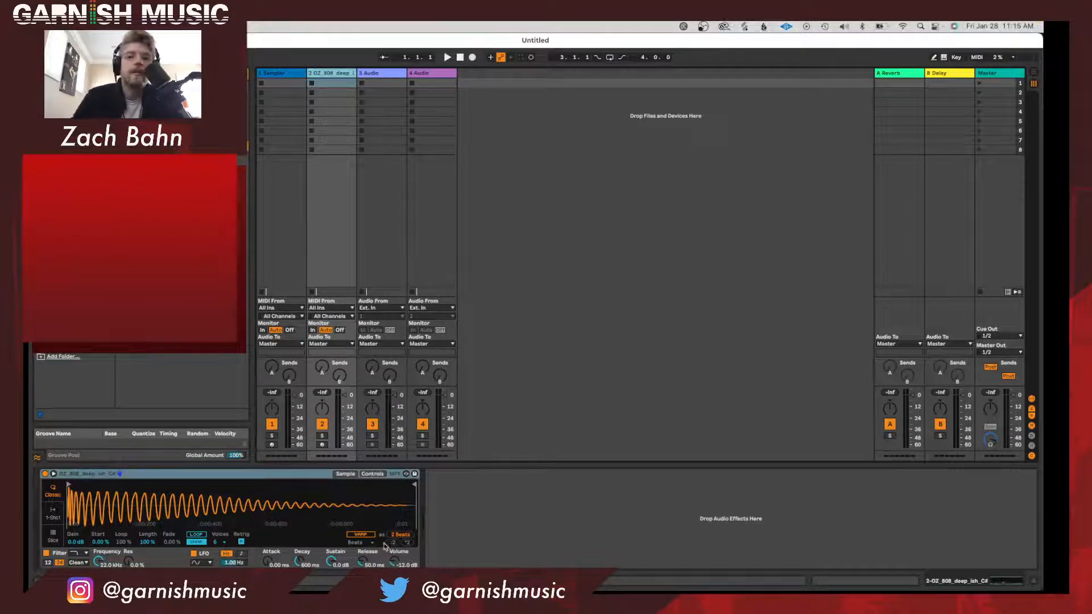
pyautogui.click(366, 536)
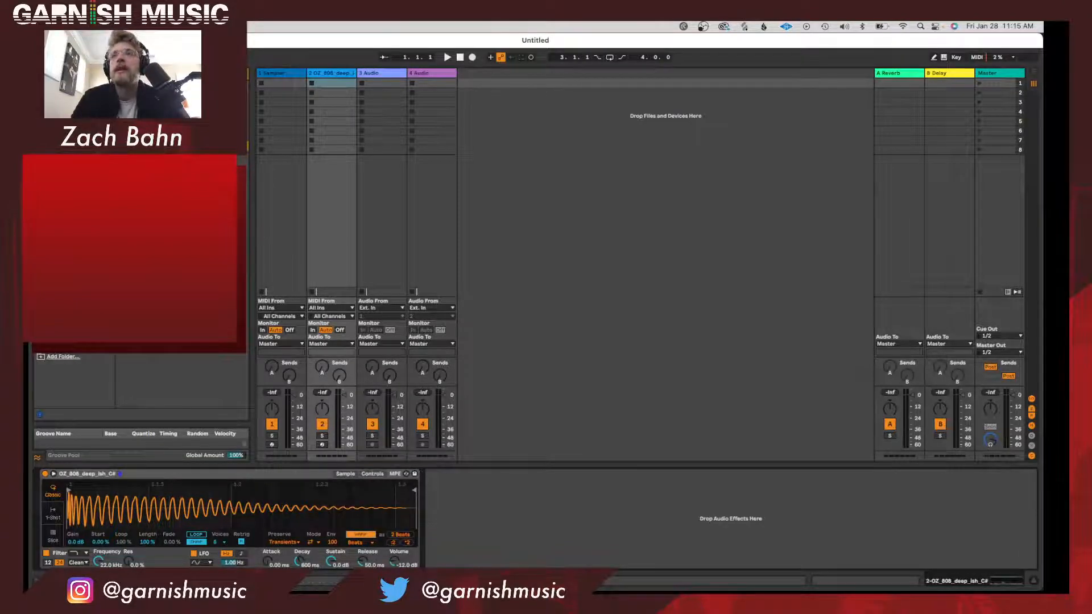
pyautogui.click(294, 543)
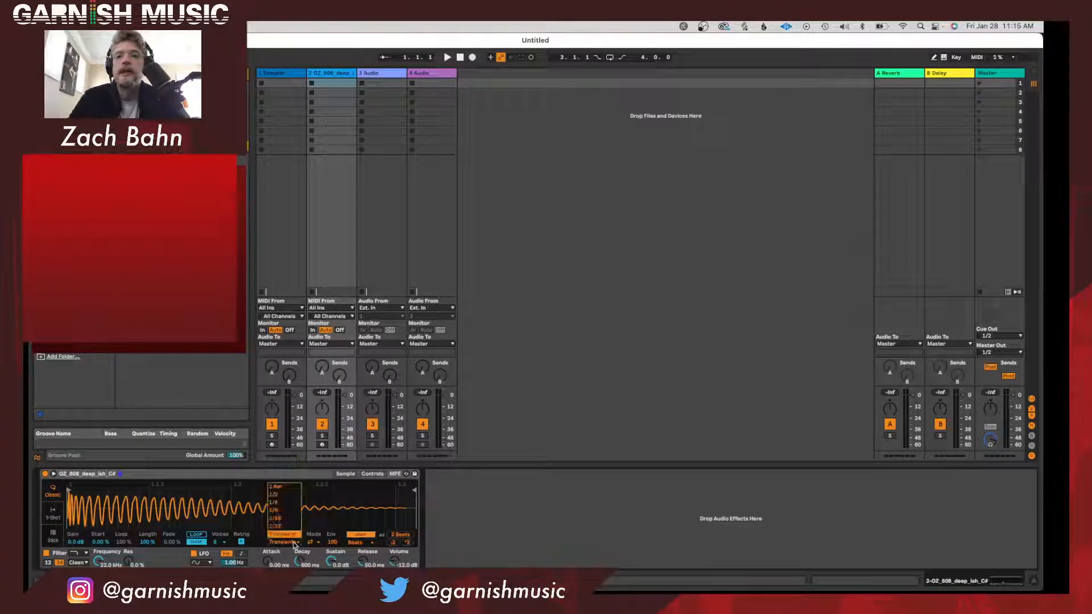
pyautogui.click(295, 550)
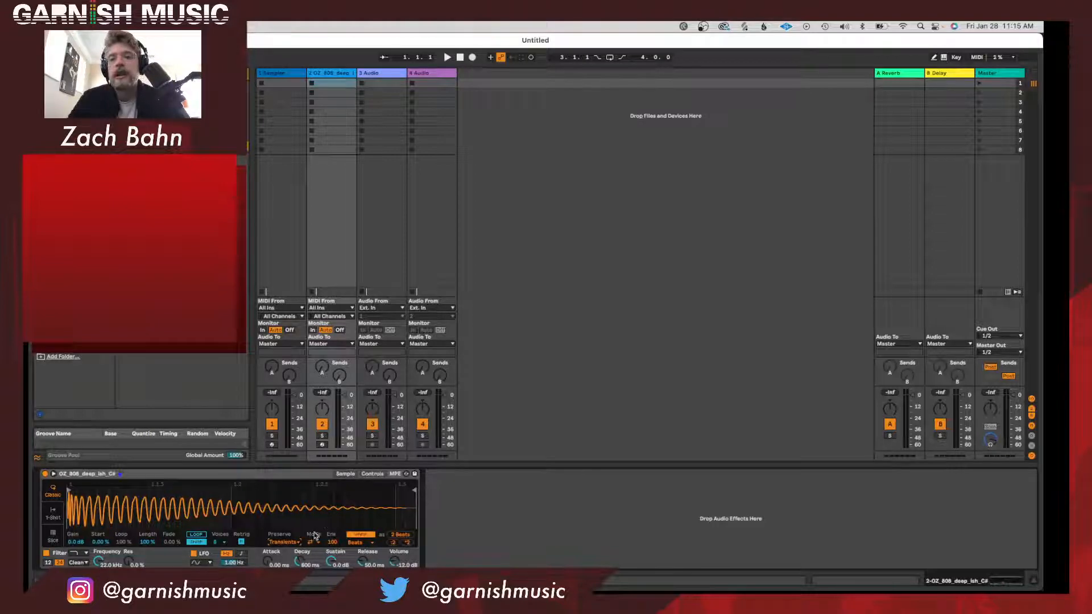
# Switch Simpler to 1-Shot playback on the armed 808 track and set the warp mode to Complex.
pyautogui.click(52, 514)
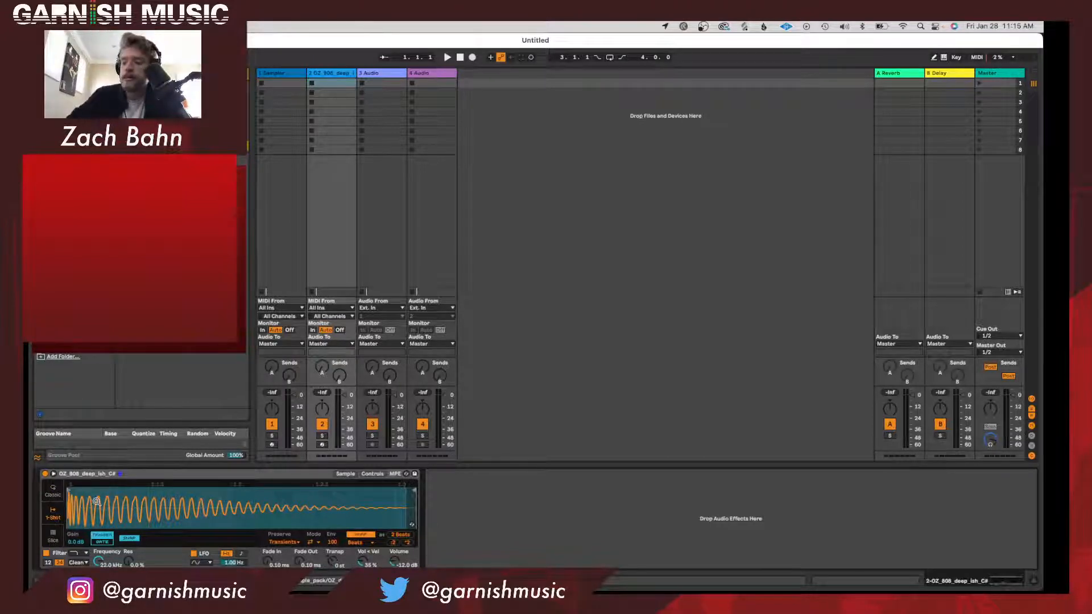
pyautogui.click(322, 445)
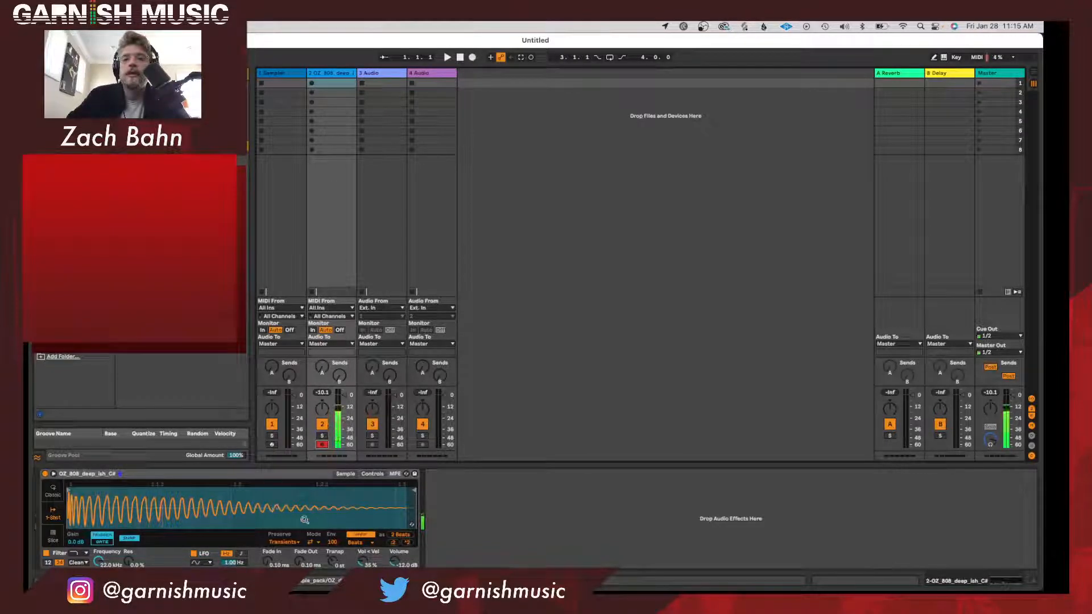
pyautogui.click(355, 542)
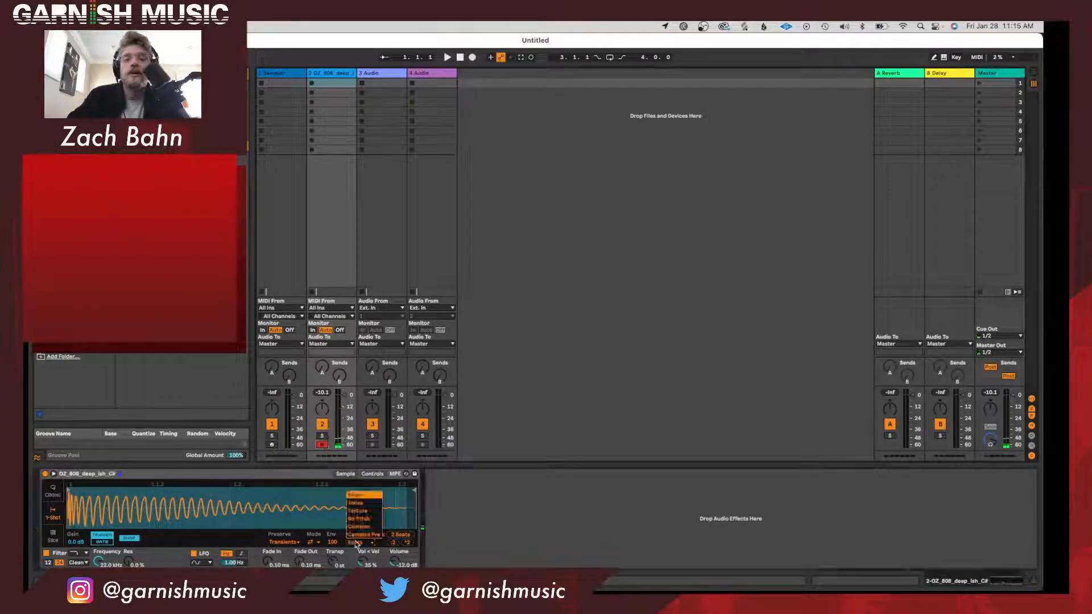
pyautogui.click(358, 528)
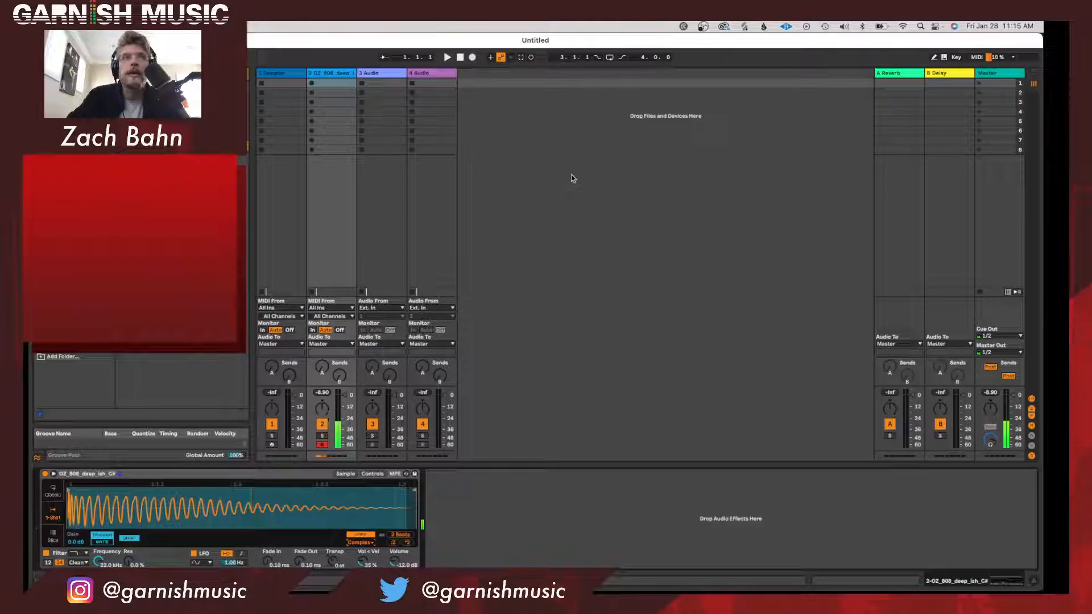
# Set the audio buffer size to 256 samples in the preferences and close them.
pyautogui.press('space')
pyautogui.press('super+comma')
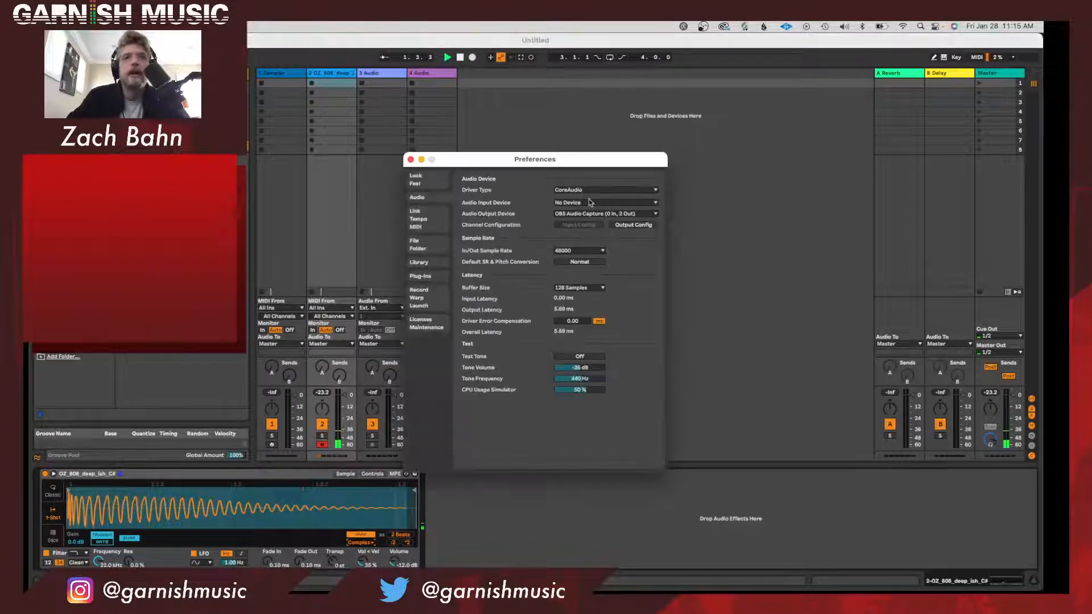
pyautogui.click(577, 288)
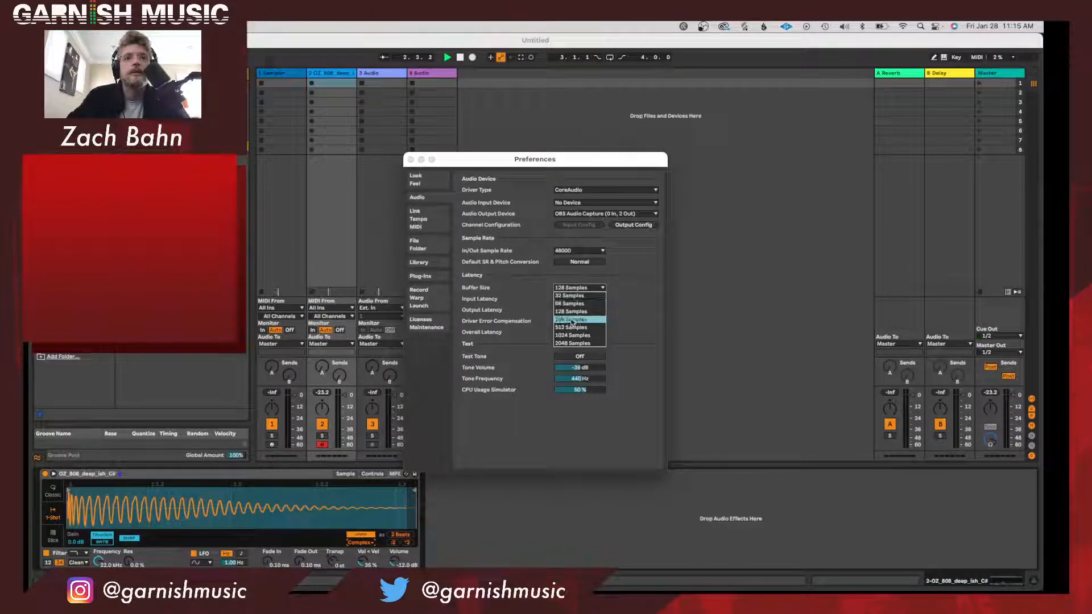
pyautogui.click(571, 319)
pyautogui.click(410, 161)
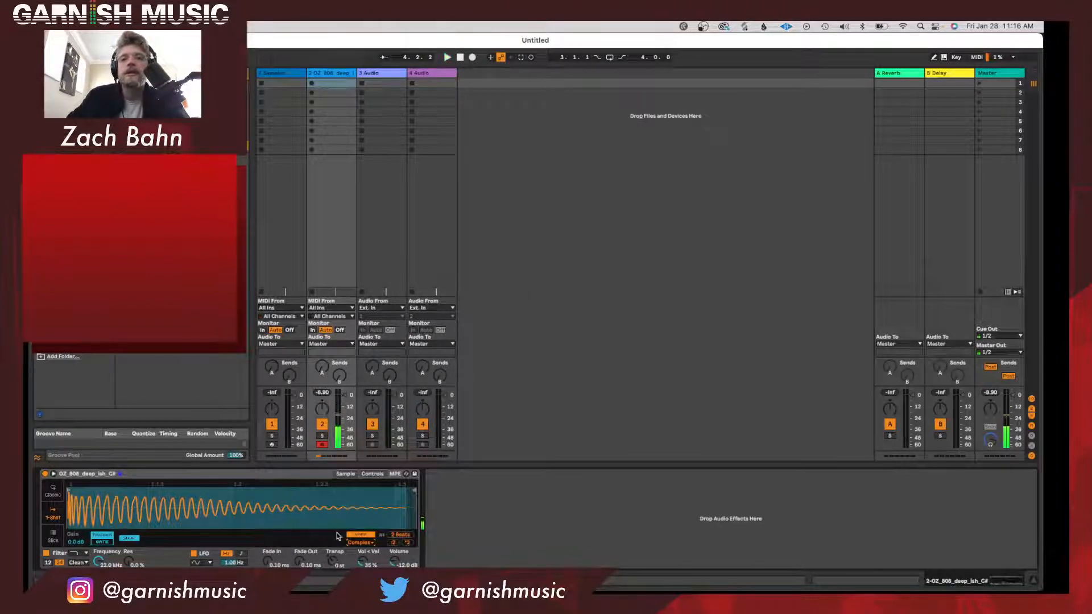
# Try the Complex Pro warp mode on the 808 sample, and return the warp mode to Beats.
pyautogui.click(369, 543)
pyautogui.click(370, 542)
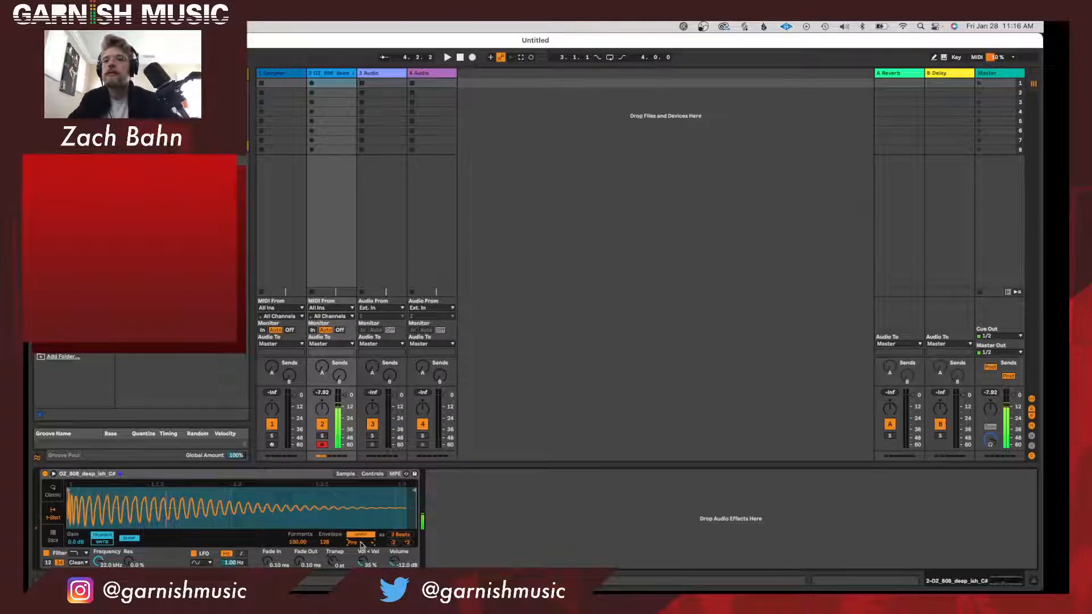
pyautogui.click(364, 542)
pyautogui.click(367, 496)
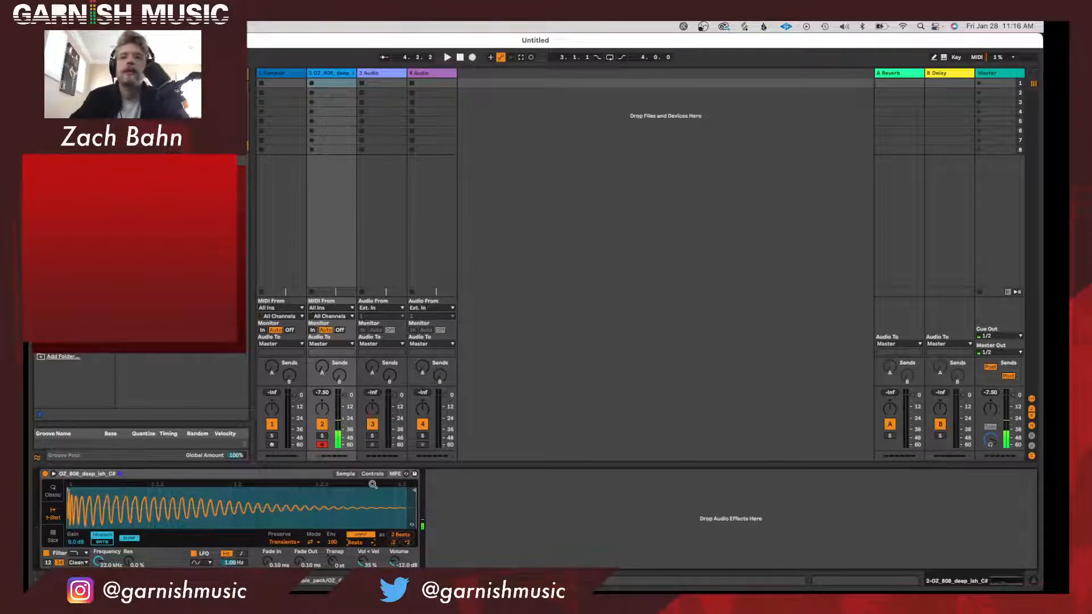
# Set the 1-Shot fade out to 1.37 s and shorten the 808 sample to about its first half.
pyautogui.moveTo(313, 565); pyautogui.dragTo(314, 535)
pyautogui.moveTo(413, 490); pyautogui.dragTo(241, 490)
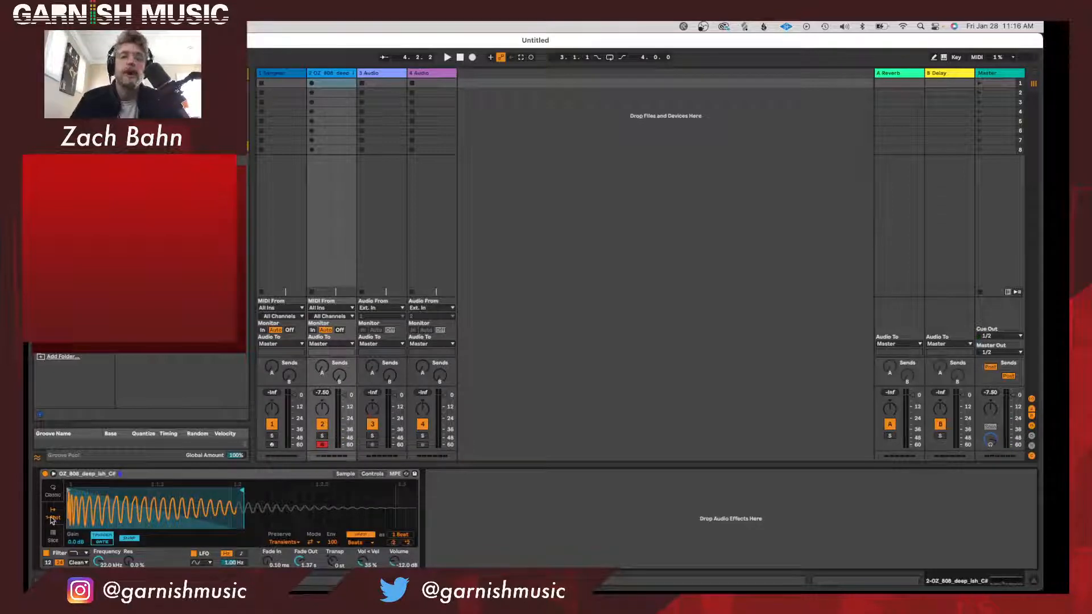
# Switch Simpler to Classic playback and set its voices to 6 after trying 2 voices and 1 voice.
pyautogui.click(53, 490)
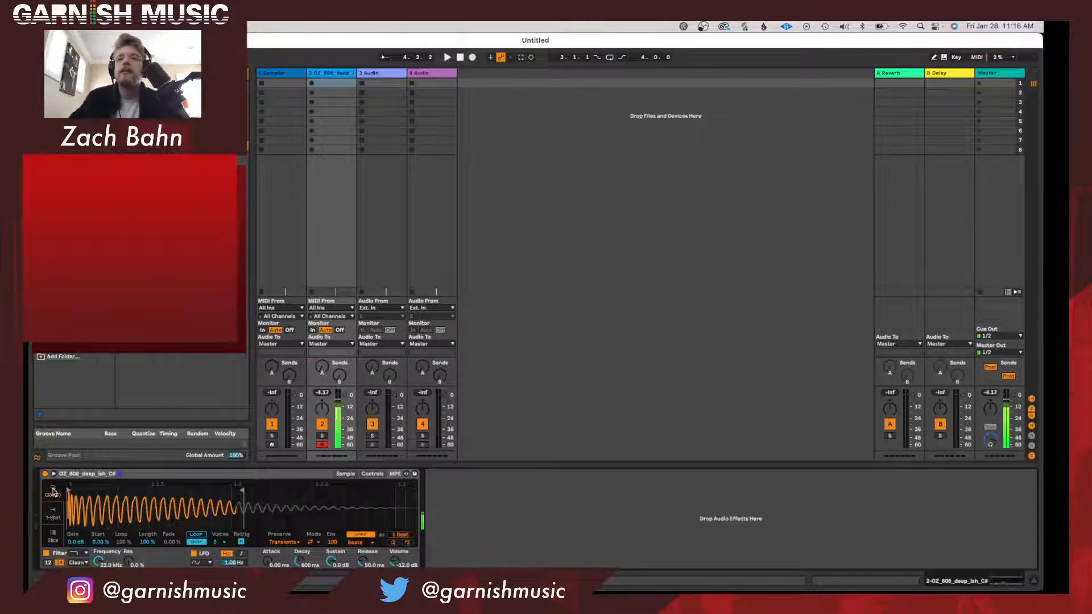
pyautogui.click(217, 544)
pyautogui.click(222, 431)
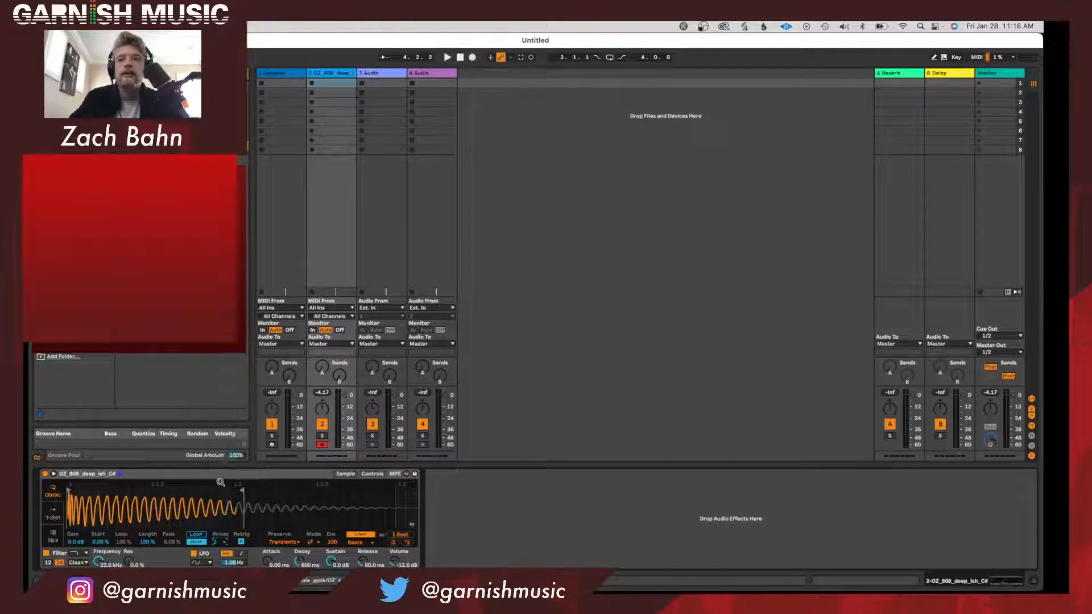
pyautogui.click(224, 547)
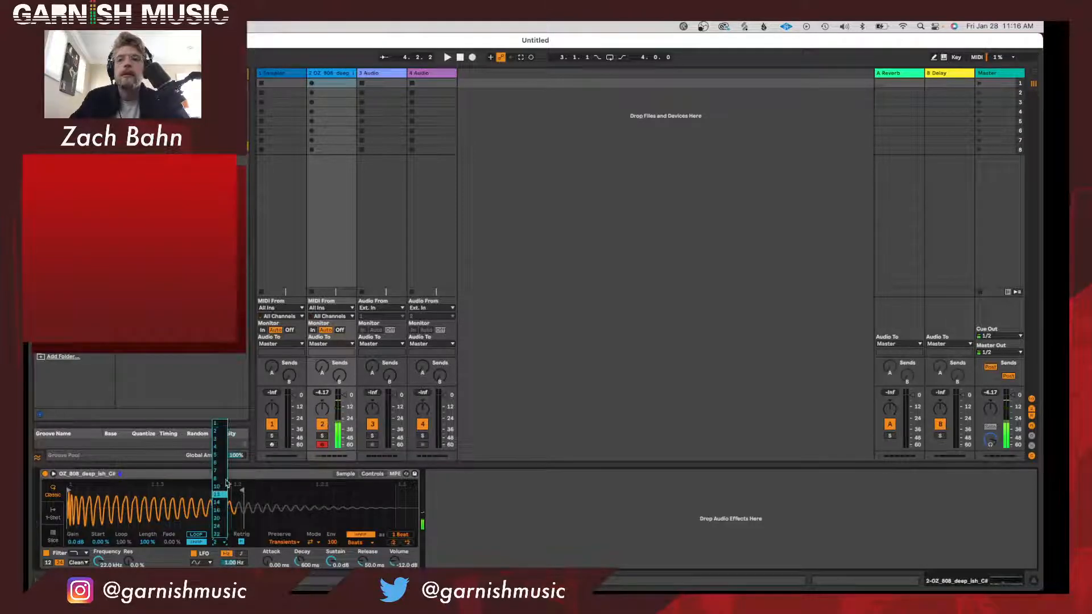
pyautogui.click(225, 423)
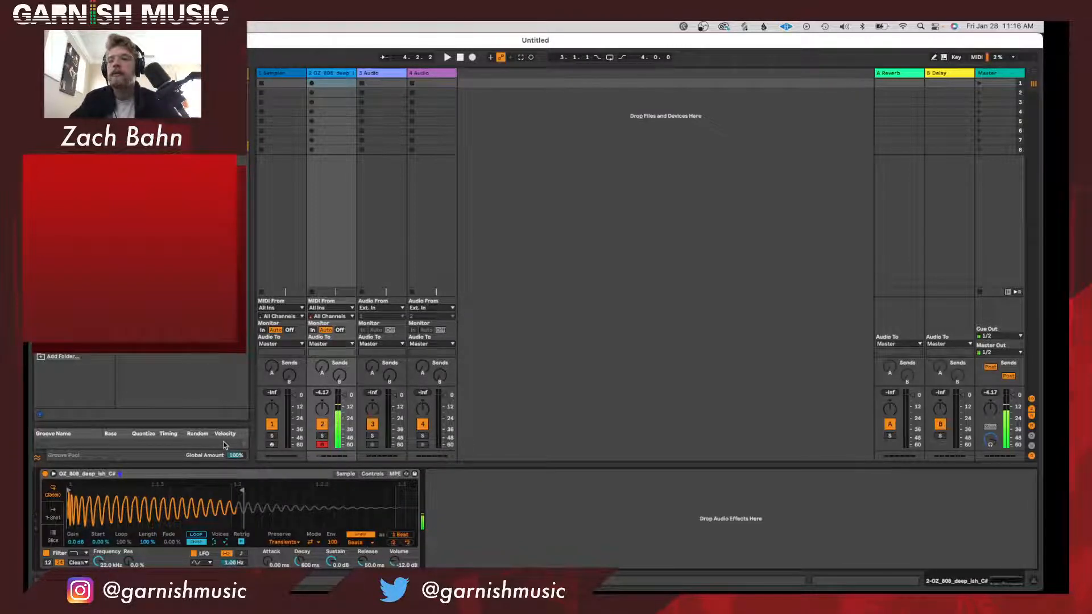
pyautogui.click(218, 542)
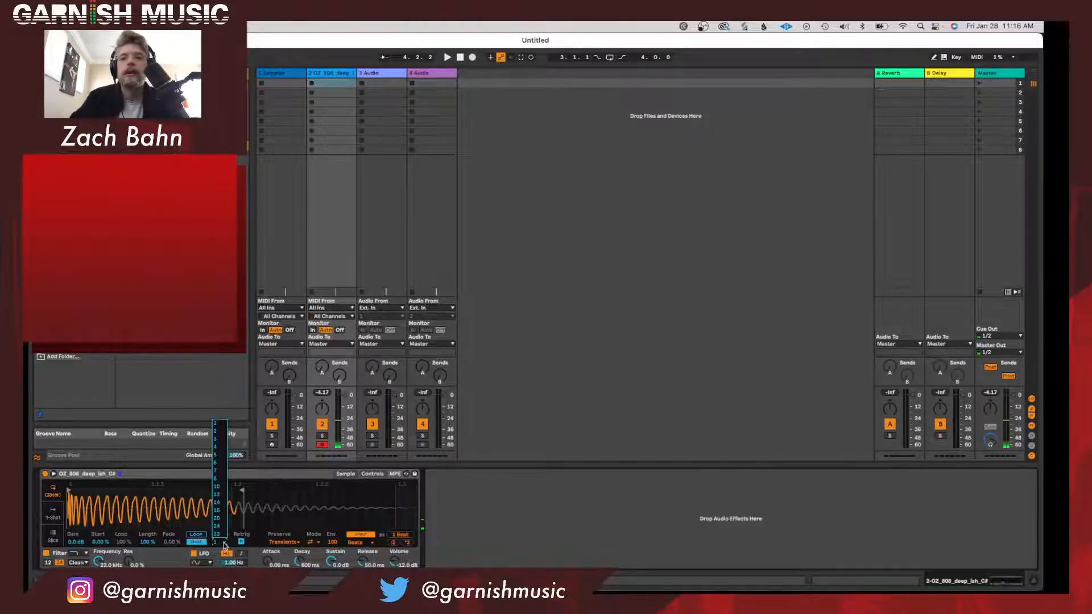
pyautogui.click(223, 463)
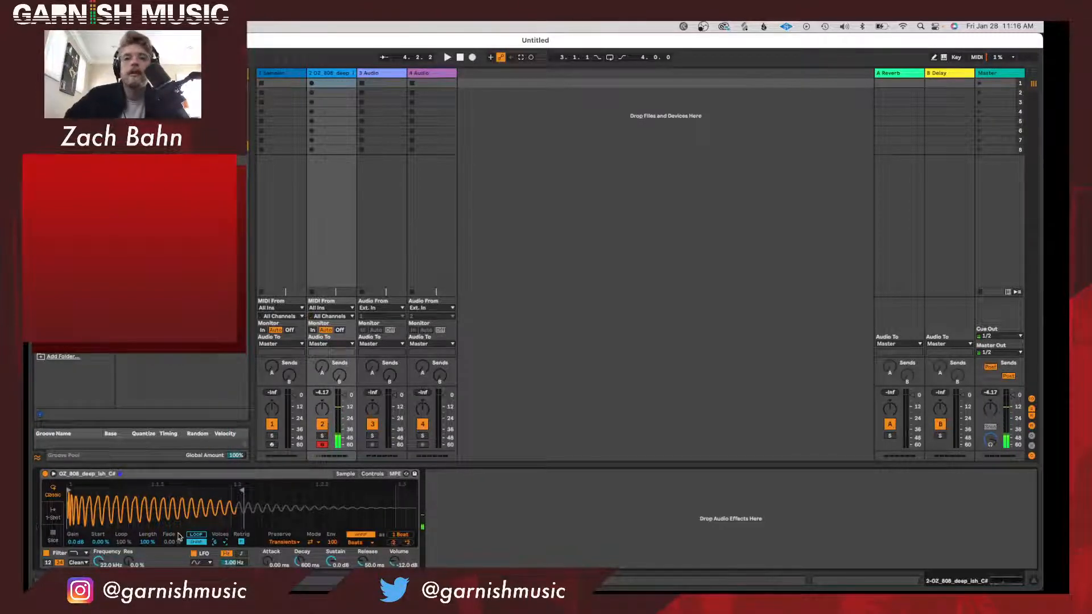
# Show Simpler's detailed controls and set the filter resonance to 10%, keeping the filter type and pitch envelope as they are.
pyautogui.click(370, 474)
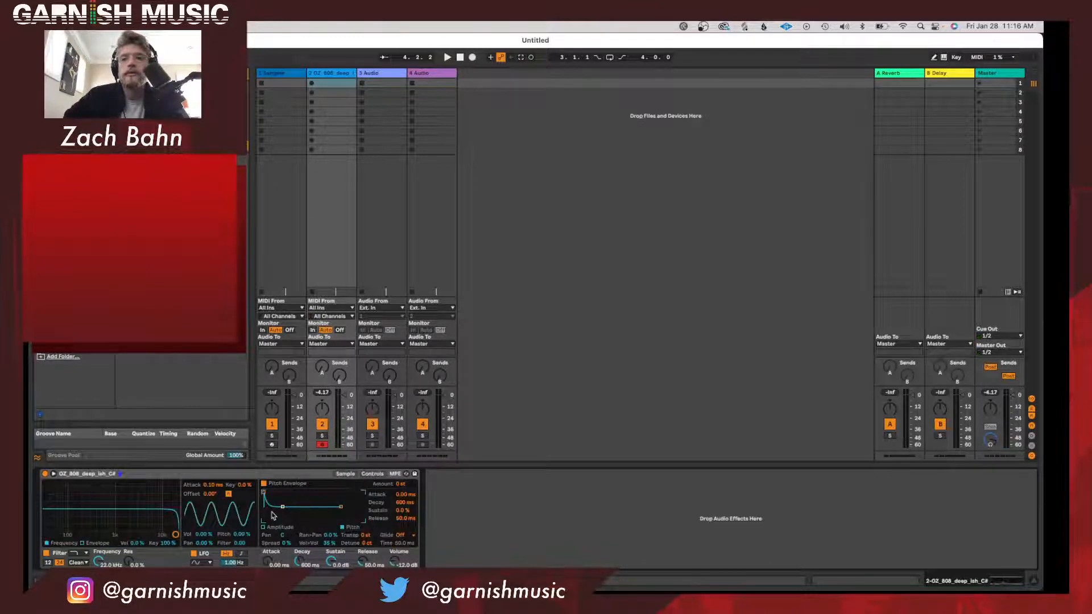
pyautogui.moveTo(175, 534)
pyautogui.mouseDown()
pyautogui.moveTo(54, 523)
pyautogui.moveTo(175, 529)
pyautogui.mouseUp()
pyautogui.click(77, 555)
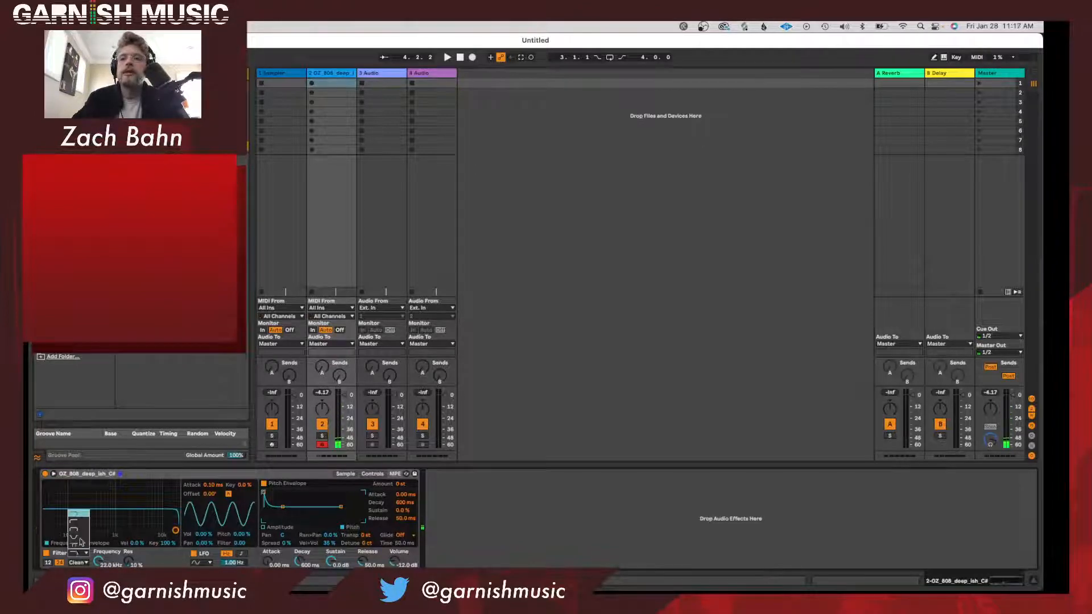
pyautogui.click(175, 565)
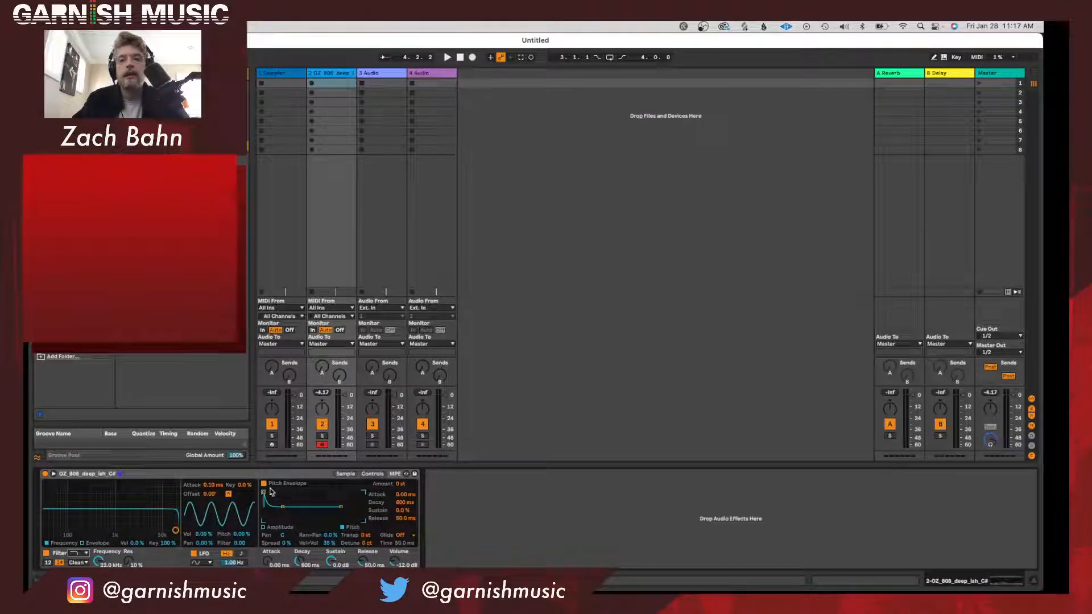
pyautogui.moveTo(264, 494)
pyautogui.mouseDown()
pyautogui.moveTo(307, 493)
pyautogui.moveTo(262, 493)
pyautogui.mouseUp()
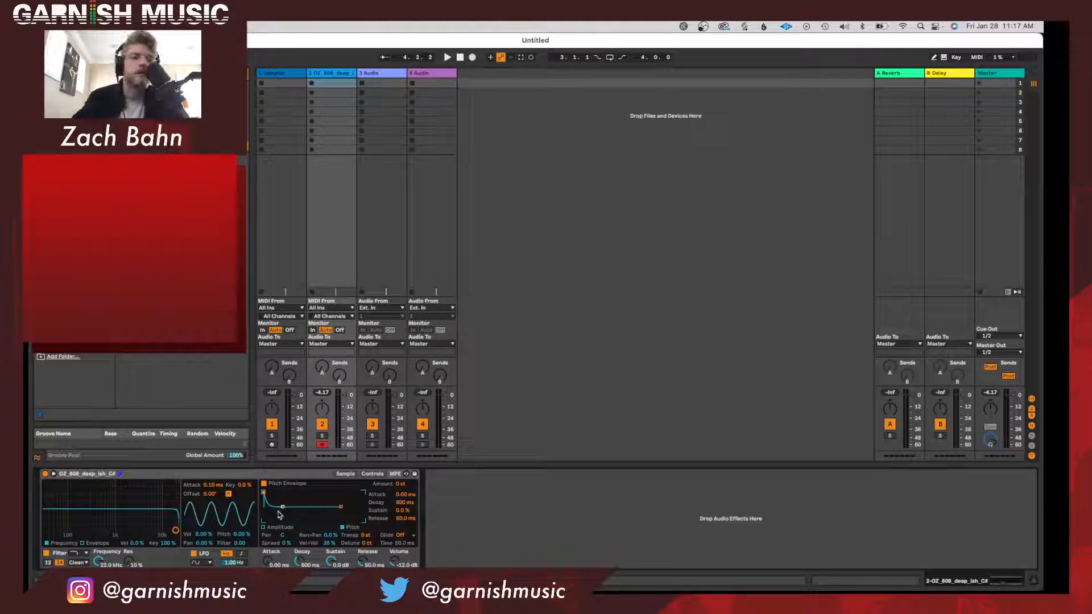
# Examine Sampler's Modulation, Filter/Global, Pitch/Osc and Sample pages on the first track, comparing them with Simpler's sample view.
pyautogui.click(346, 474)
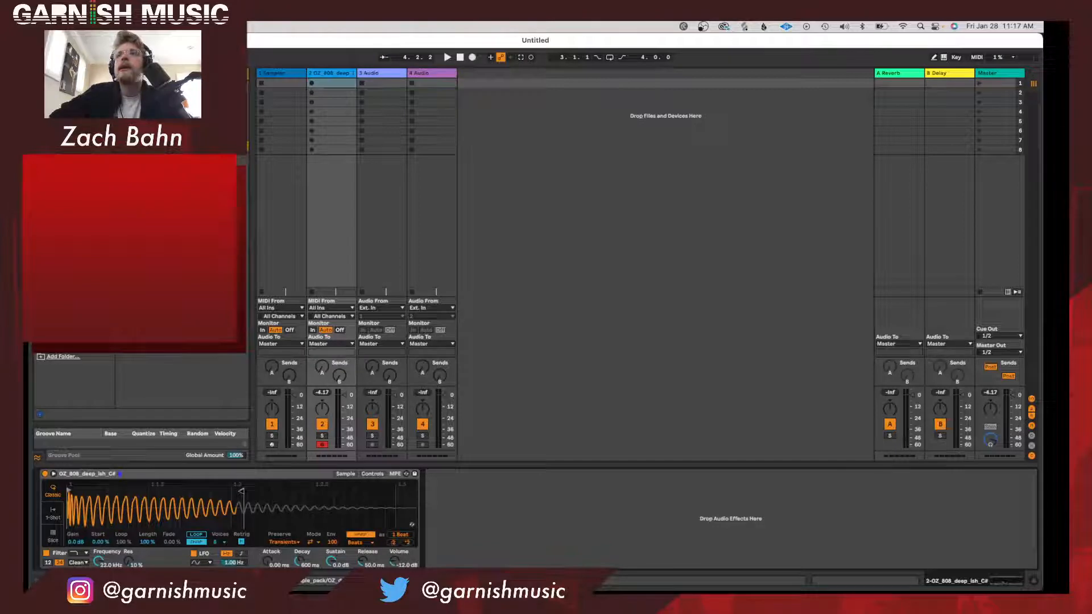
pyautogui.click(258, 75)
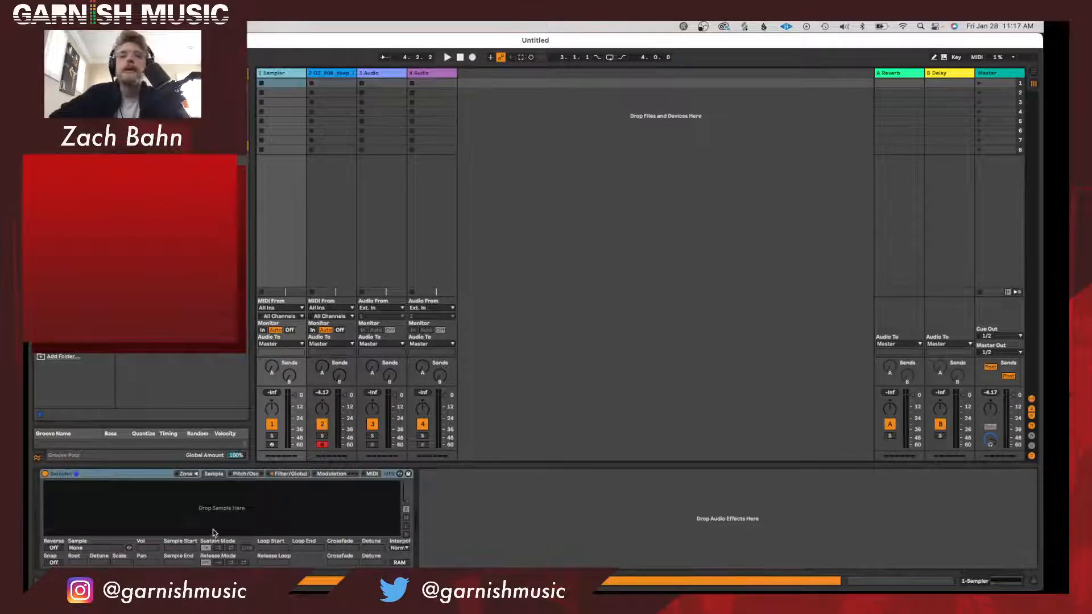
pyautogui.click(335, 76)
pyautogui.click(303, 83)
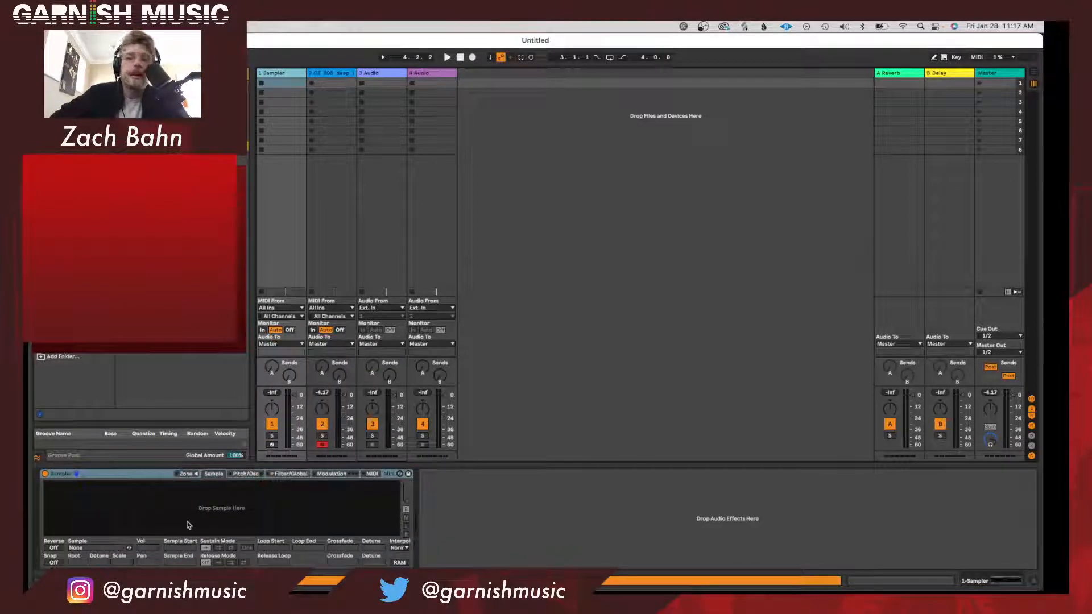
pyautogui.click(339, 475)
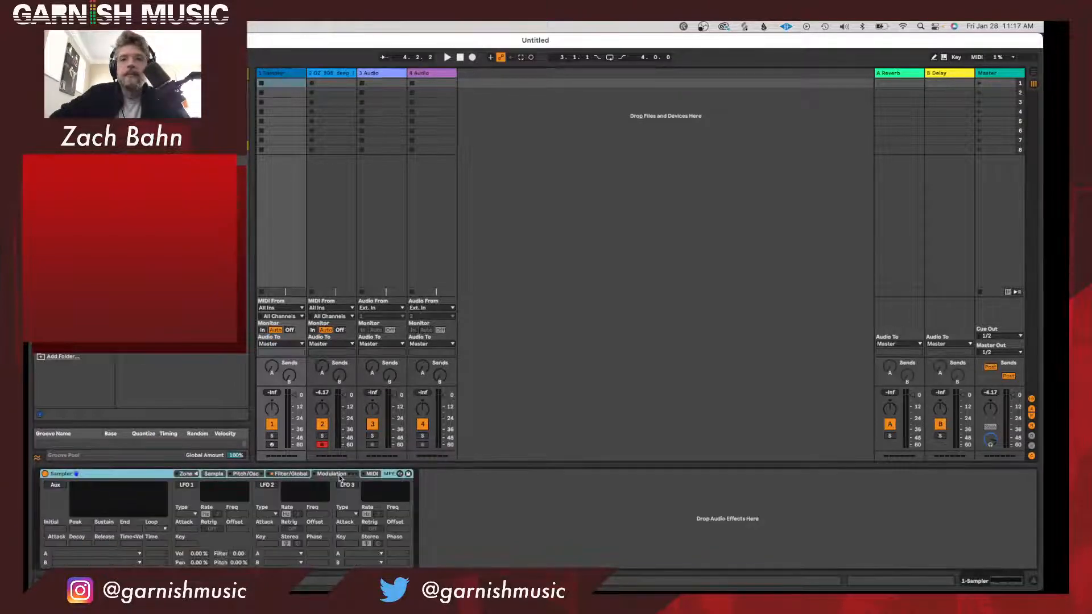
pyautogui.click(293, 474)
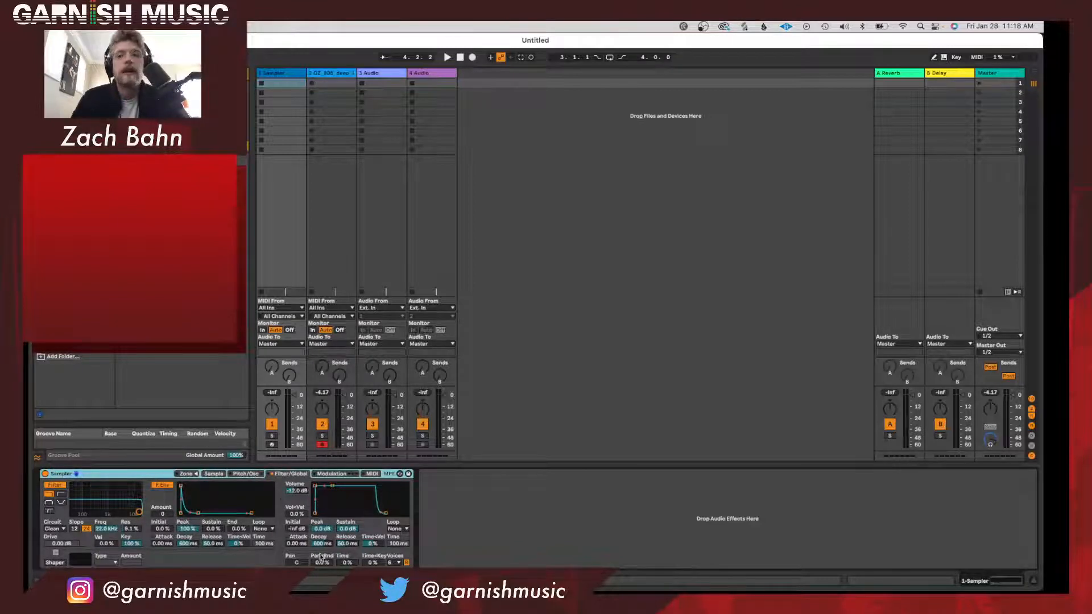
pyautogui.click(216, 474)
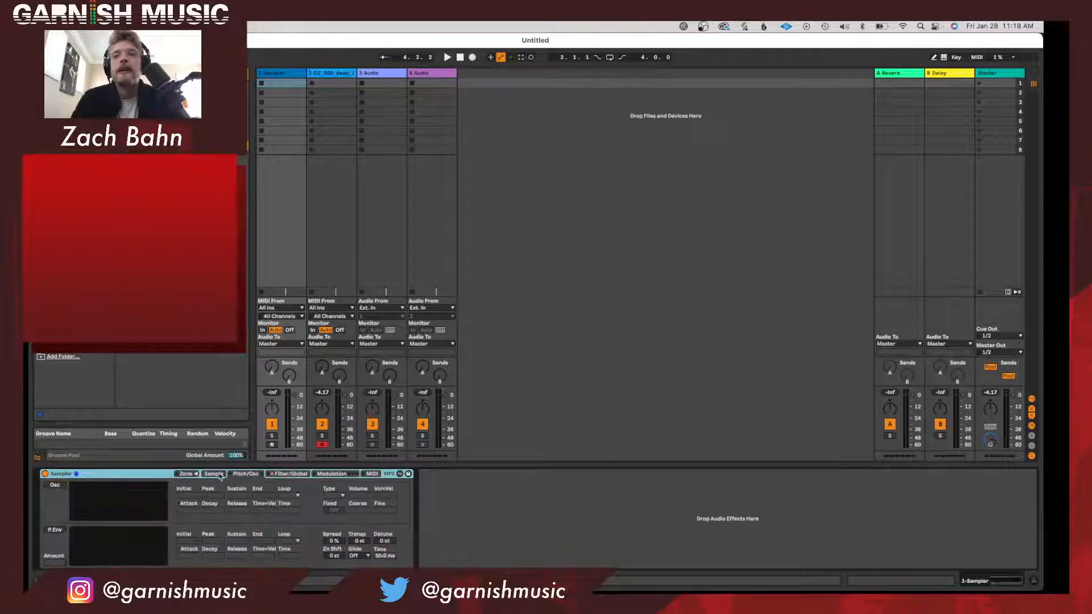
pyautogui.click(213, 474)
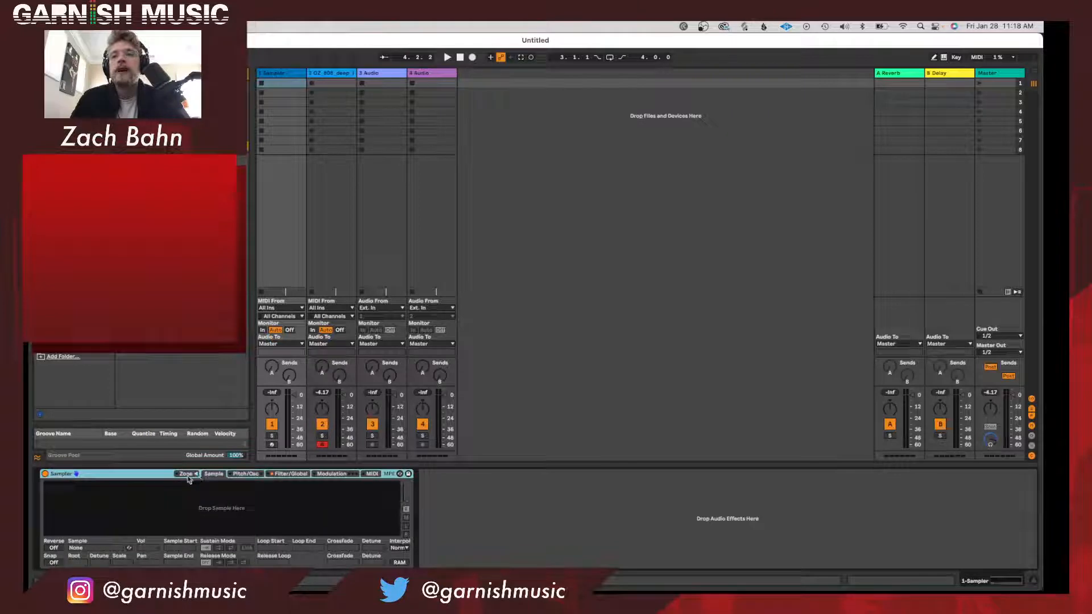
# Switch the 808 track's Simpler to Slice playback mode.
pyautogui.click(338, 73)
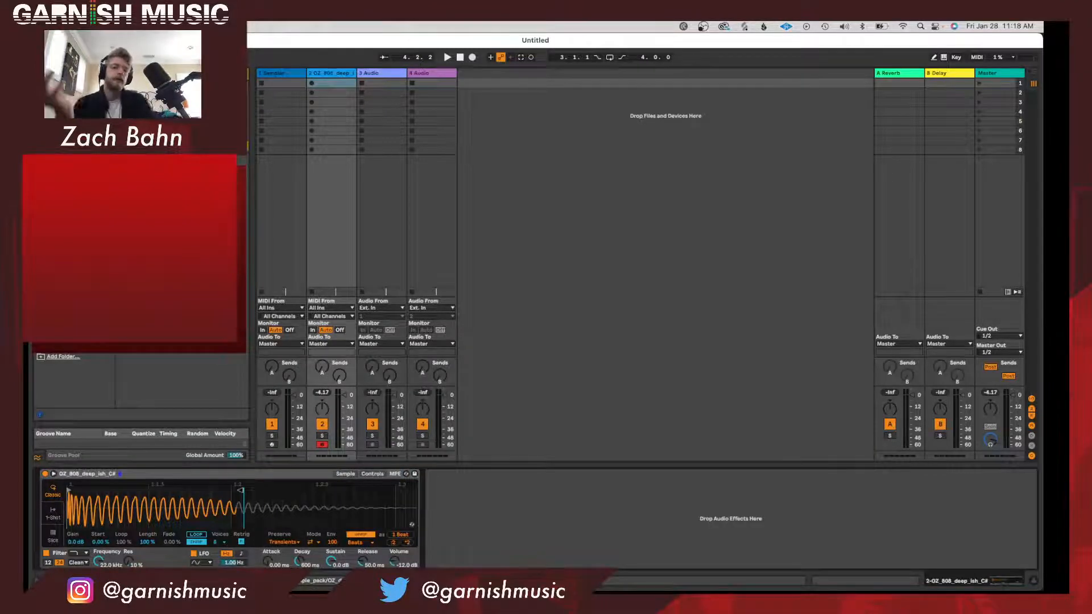
pyautogui.click(54, 535)
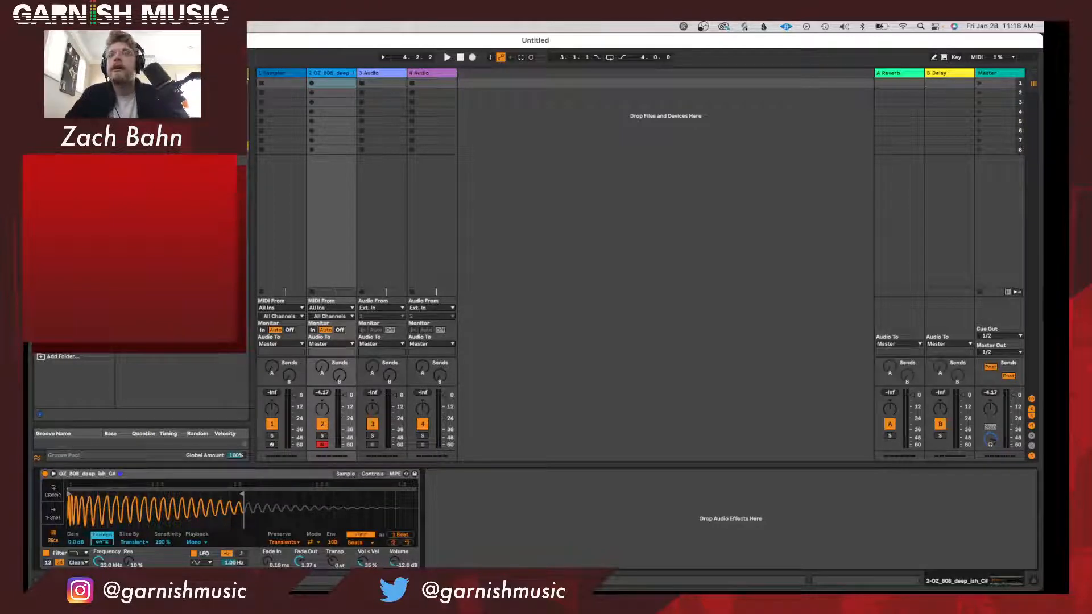
# Add an empty Simpler on a new MIDI track and place that track directly after the 808 track.
pyautogui.click(424, 83)
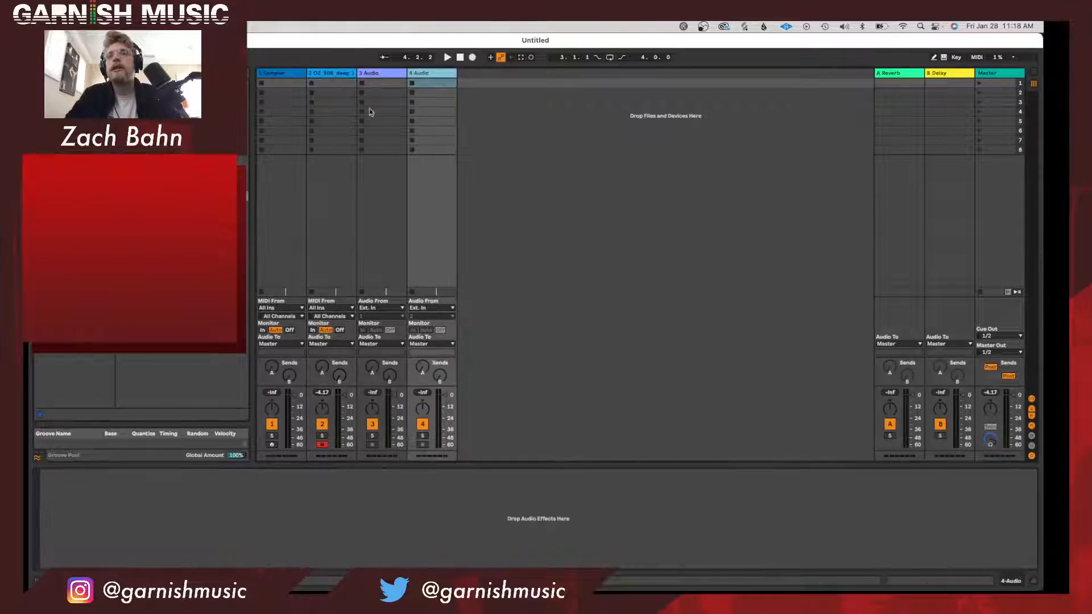
pyautogui.click(57, 178)
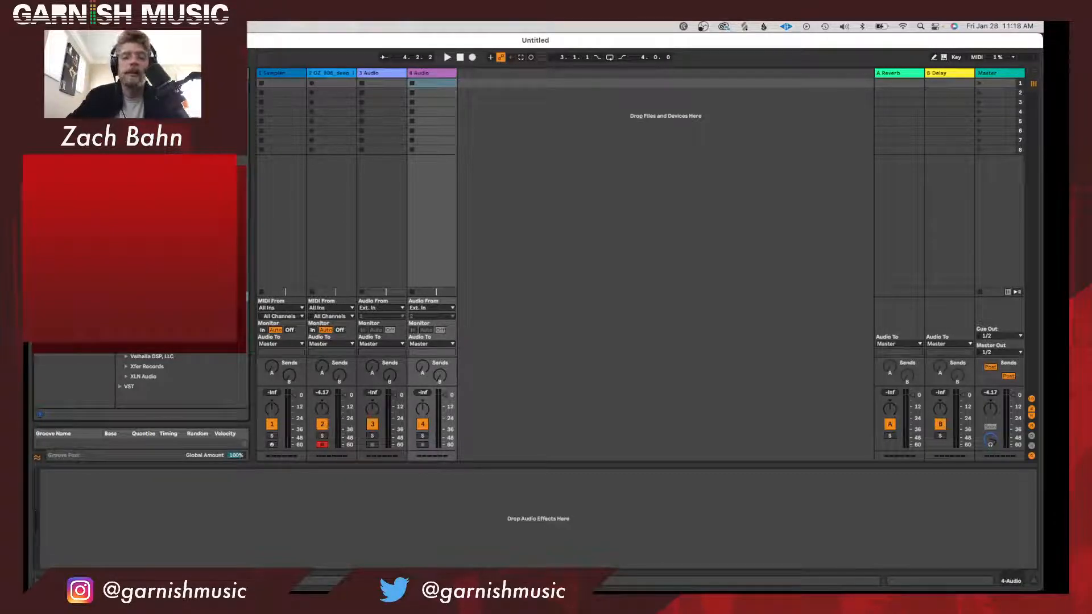
pyautogui.click(380, 75)
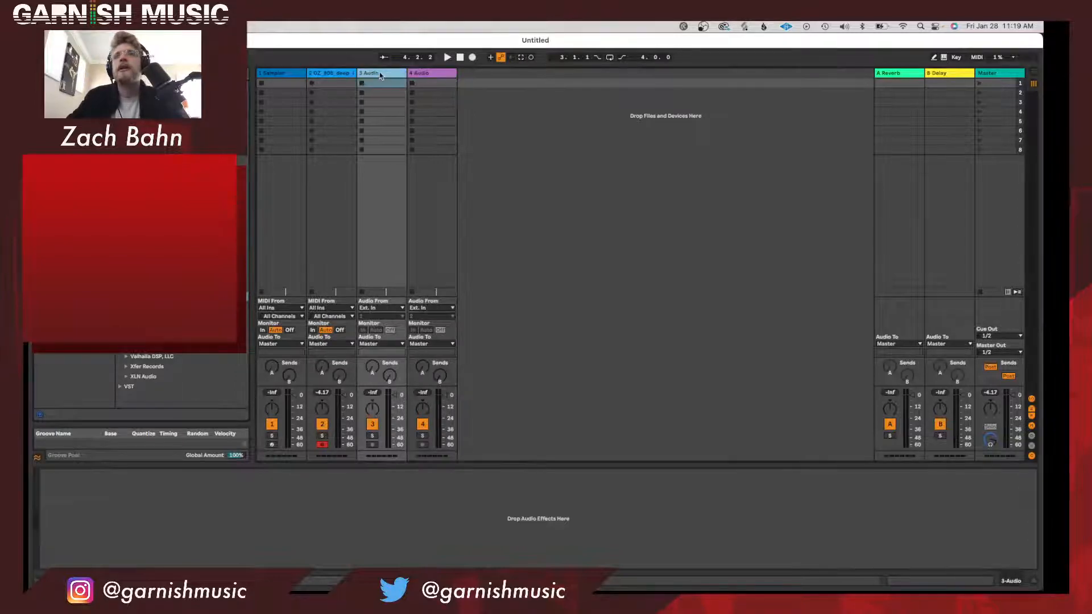
pyautogui.press('super+f')
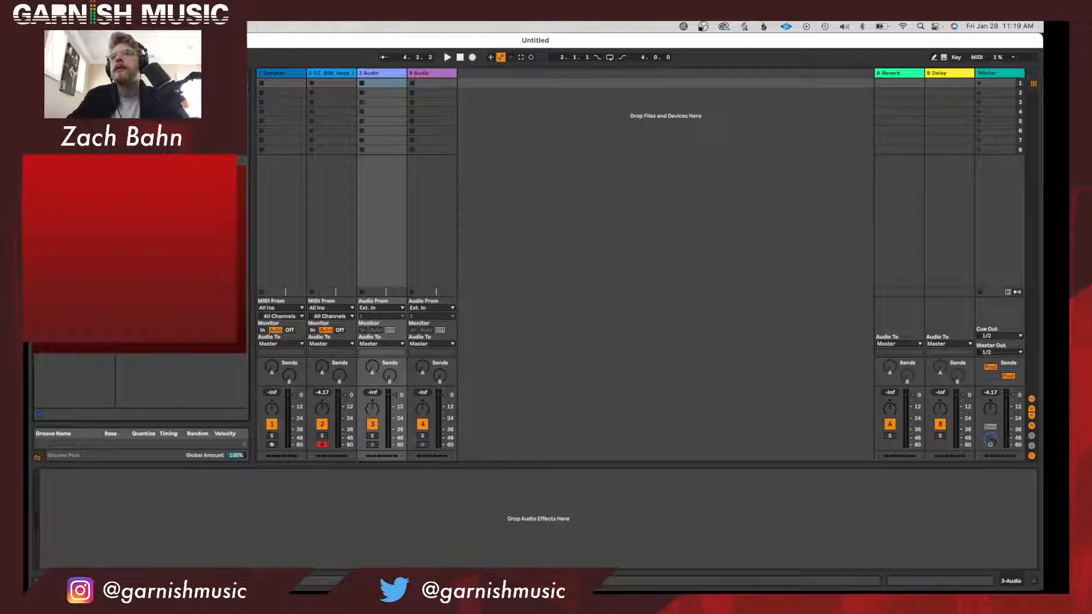
pyautogui.doubleClick(171, 195)
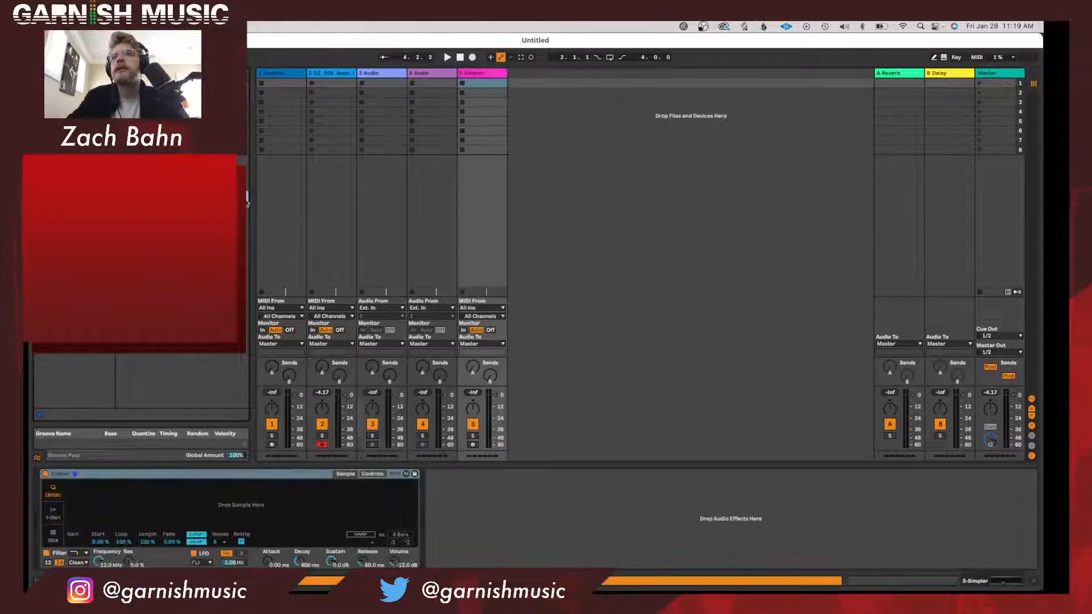
pyautogui.moveTo(487, 74); pyautogui.dragTo(370, 83)
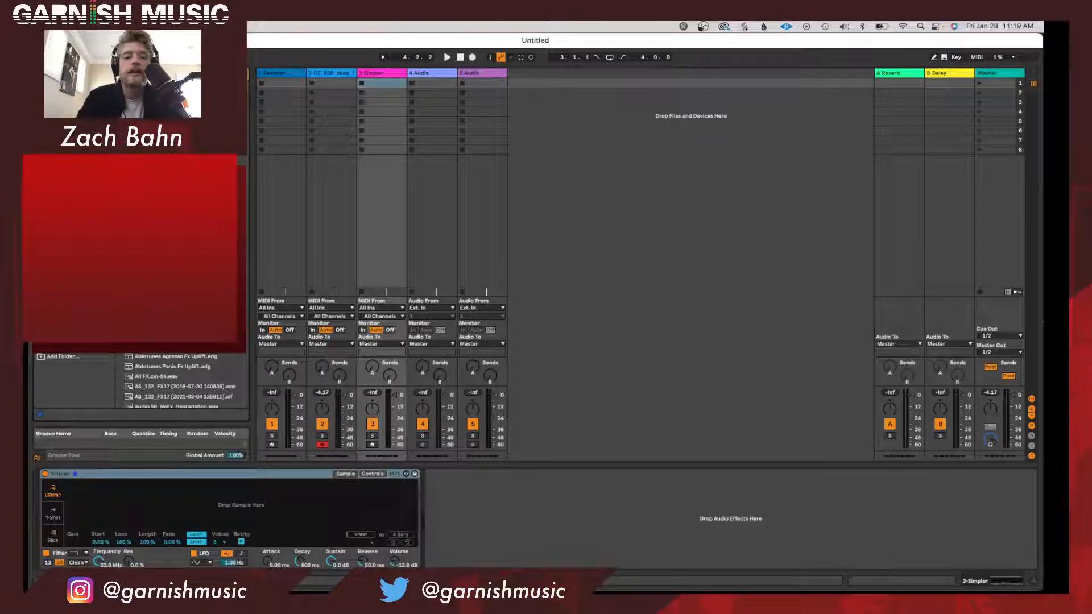
# Browse the FX samples and load FX Guitar Chop C into the empty Simpler.
pyautogui.scroll(-2, 179, 381)
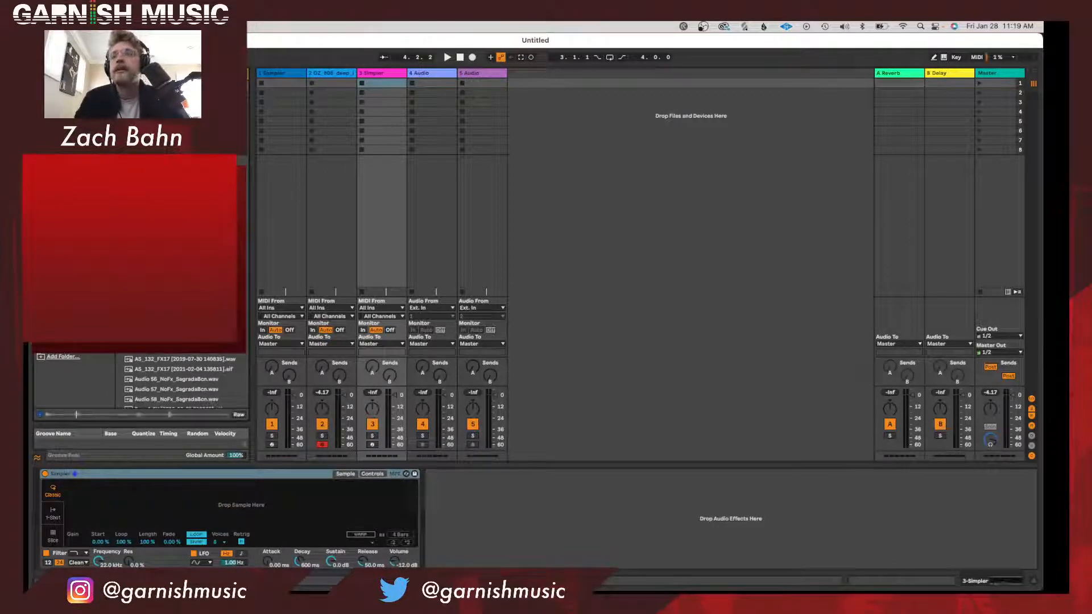
pyautogui.scroll(-3, 179, 381)
pyautogui.scroll(-4, 179, 381)
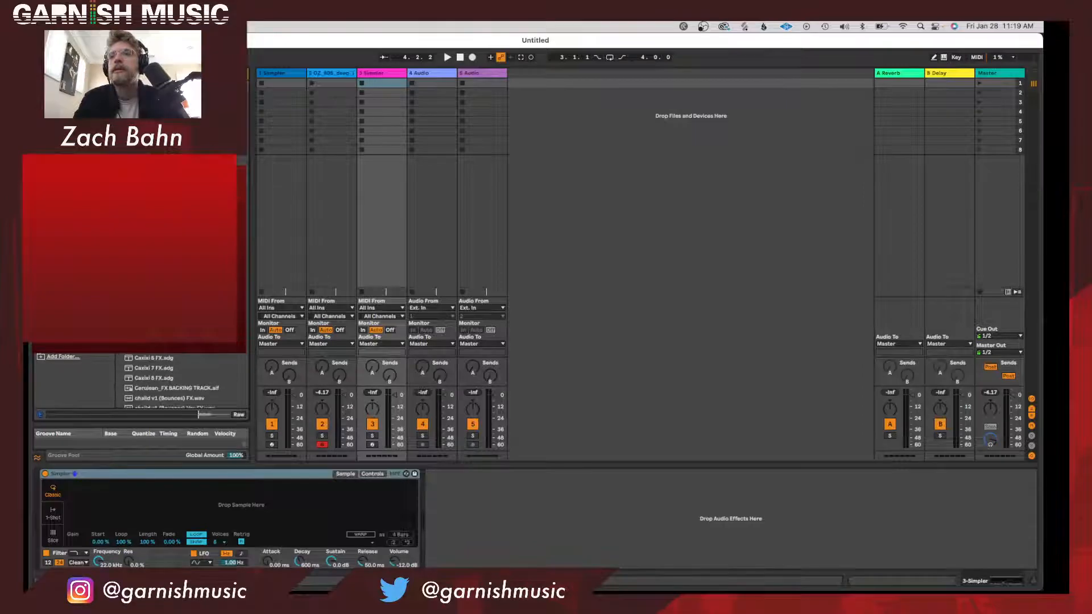
pyautogui.scroll(-5, 179, 381)
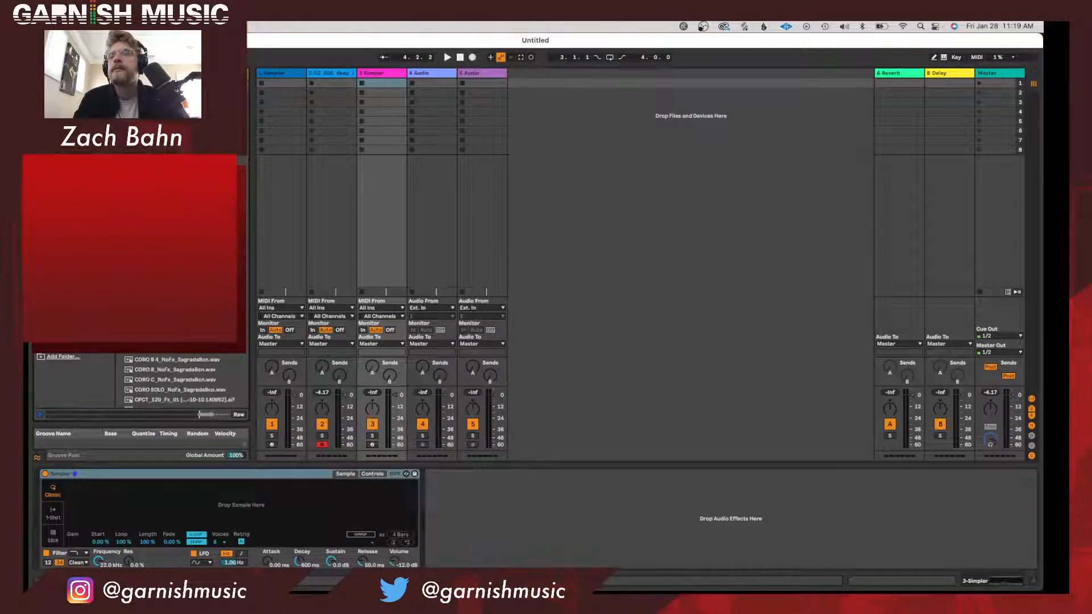
pyautogui.scroll(5, 179, 381)
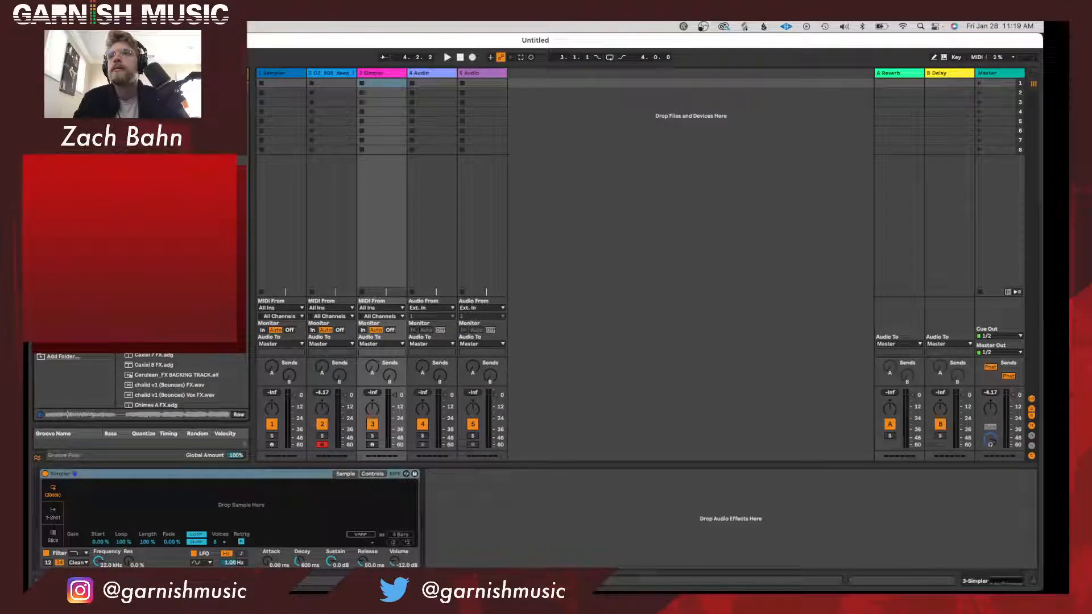
pyautogui.scroll(-6, 179, 381)
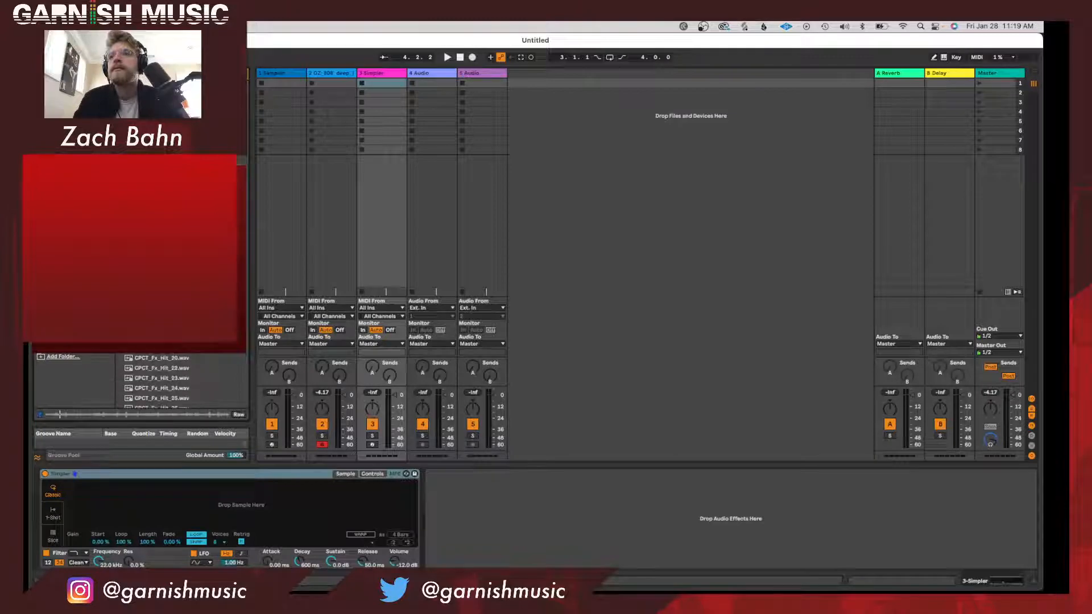
pyautogui.scroll(-10, 179, 381)
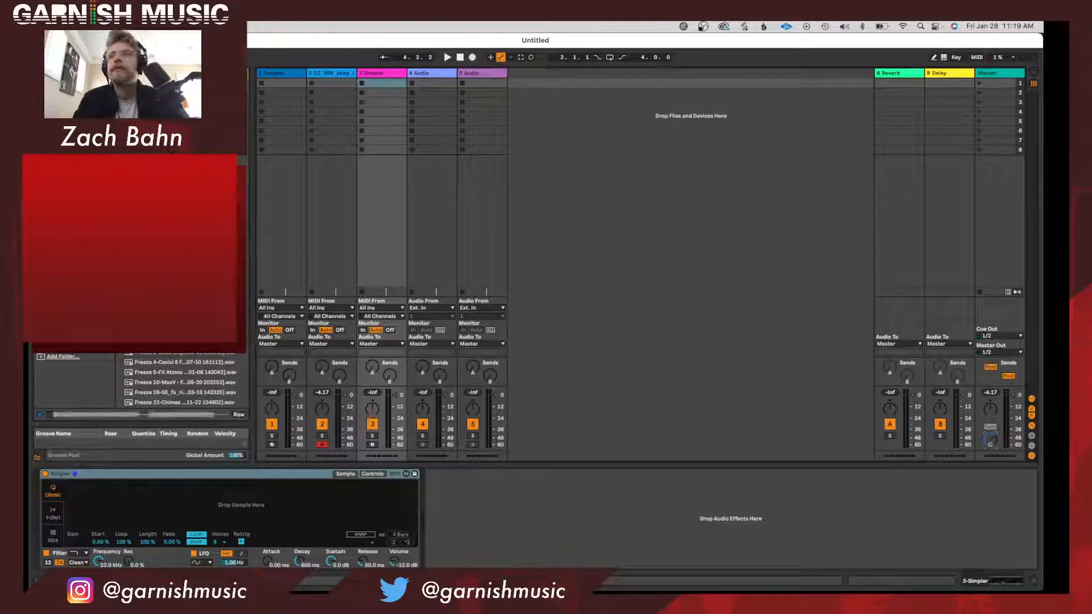
pyautogui.scroll(-8, 179, 381)
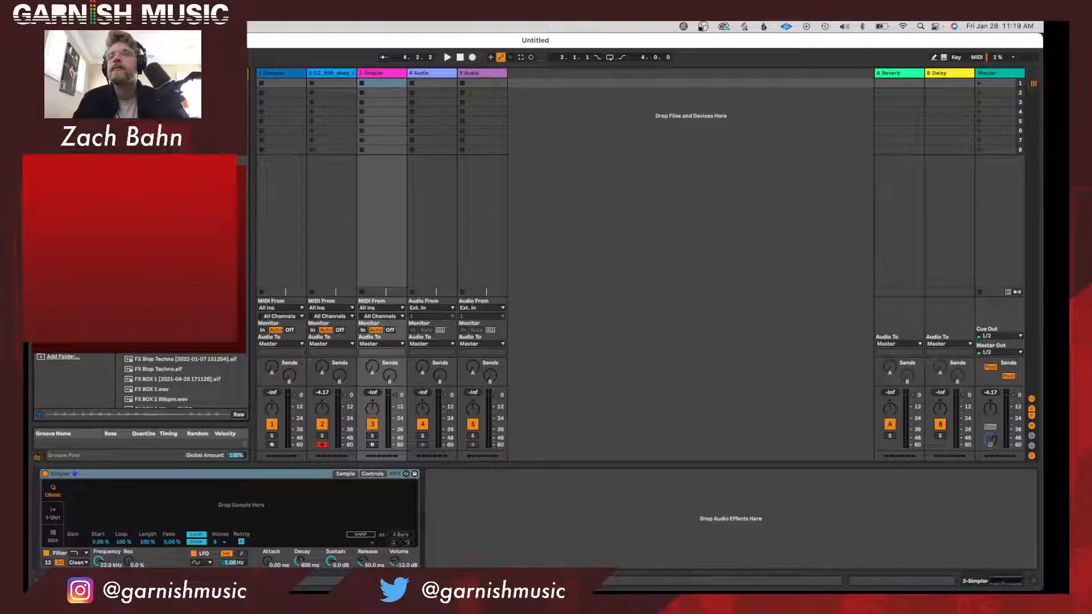
pyautogui.scroll(-6, 179, 380)
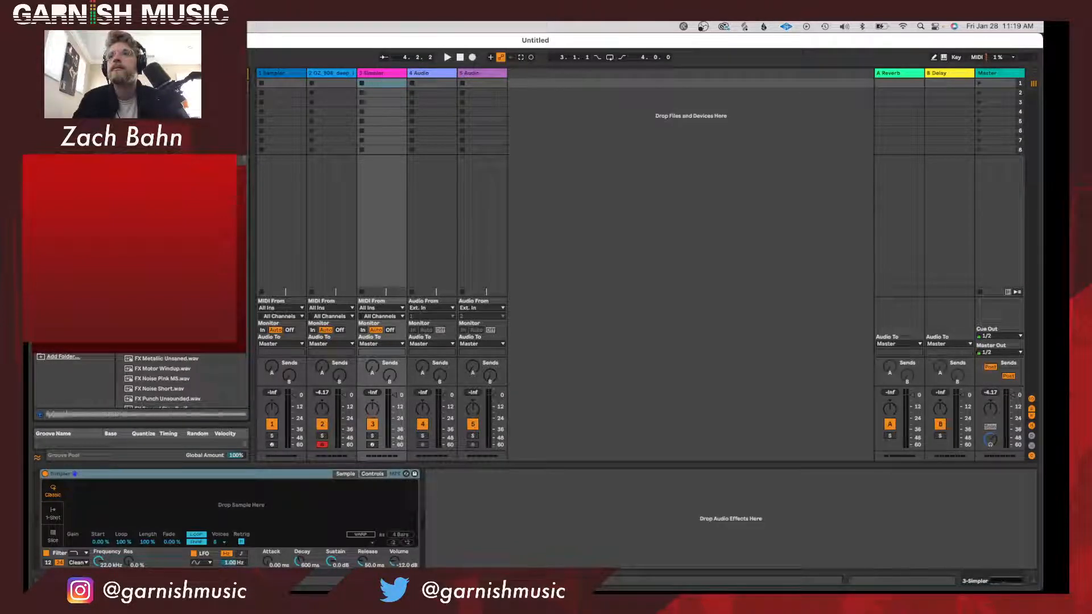
pyautogui.moveTo(165, 423); pyautogui.dragTo(125, 514)
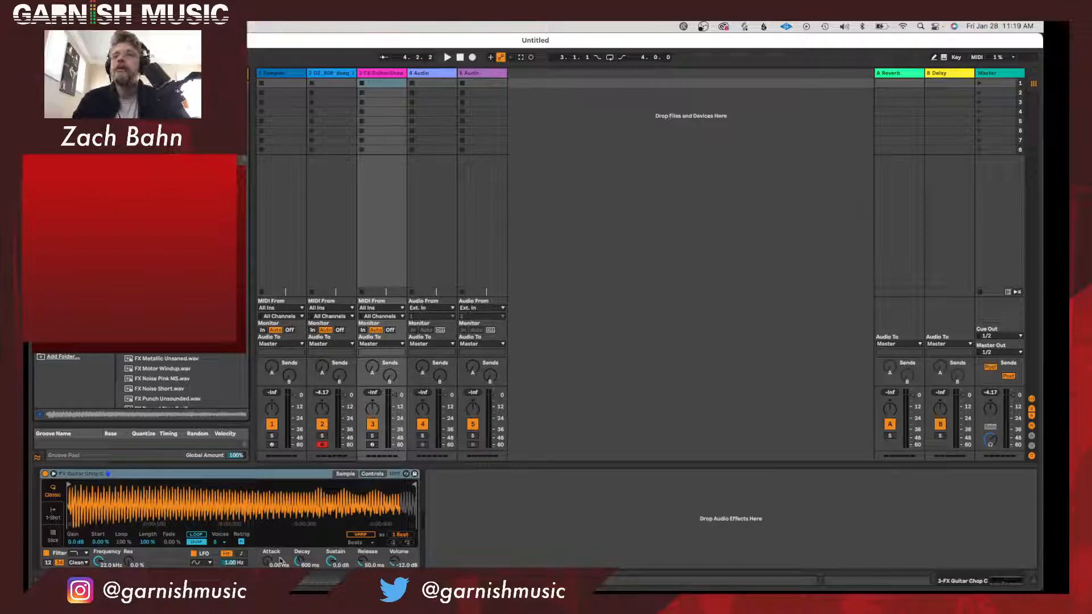
# Turn on looping for the guitar chop sample and arm its track for recording in place of the 808 track.
pyautogui.click(197, 536)
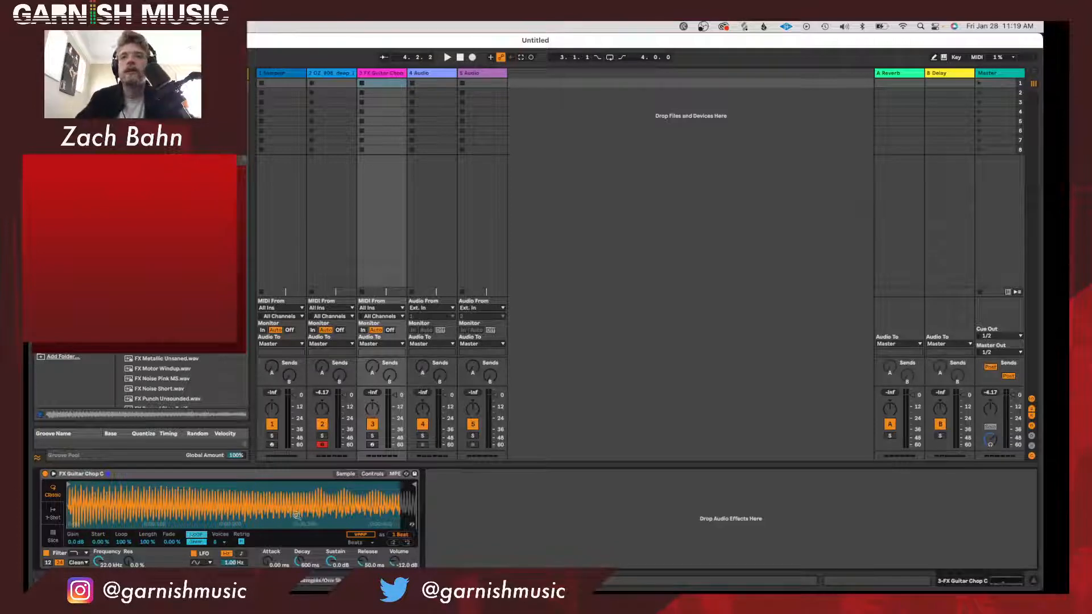
pyautogui.click(372, 444)
pyautogui.click(321, 444)
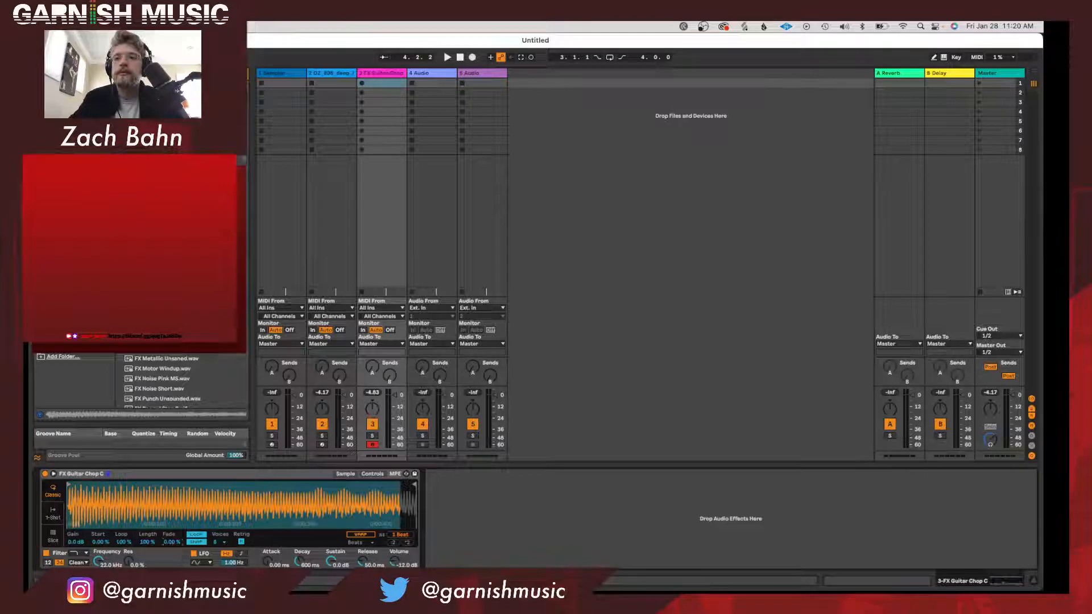
# Set the guitar chop's loop to 18.0% and its fade to 100%.
pyautogui.moveTo(170, 542)
pyautogui.mouseDown()
pyautogui.moveTo(171, 531)
pyautogui.moveTo(148, 550)
pyautogui.moveTo(104, 542)
pyautogui.moveTo(104, 521)
pyautogui.moveTo(97, 545)
pyautogui.moveTo(122, 546)
pyautogui.moveTo(122, 560)
pyautogui.moveTo(121, 545)
pyautogui.moveTo(168, 535)
pyautogui.mouseUp()
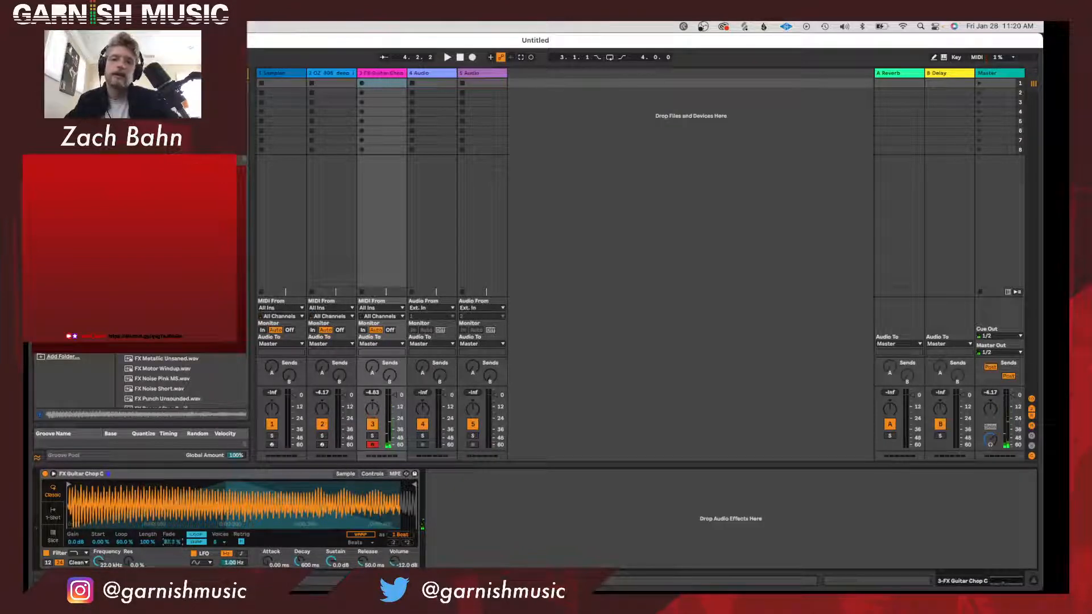
pyautogui.moveTo(125, 542)
pyautogui.mouseDown()
pyautogui.moveTo(125, 554)
pyautogui.moveTo(125, 528)
pyautogui.moveTo(125, 560)
pyautogui.moveTo(120, 547)
pyautogui.mouseUp()
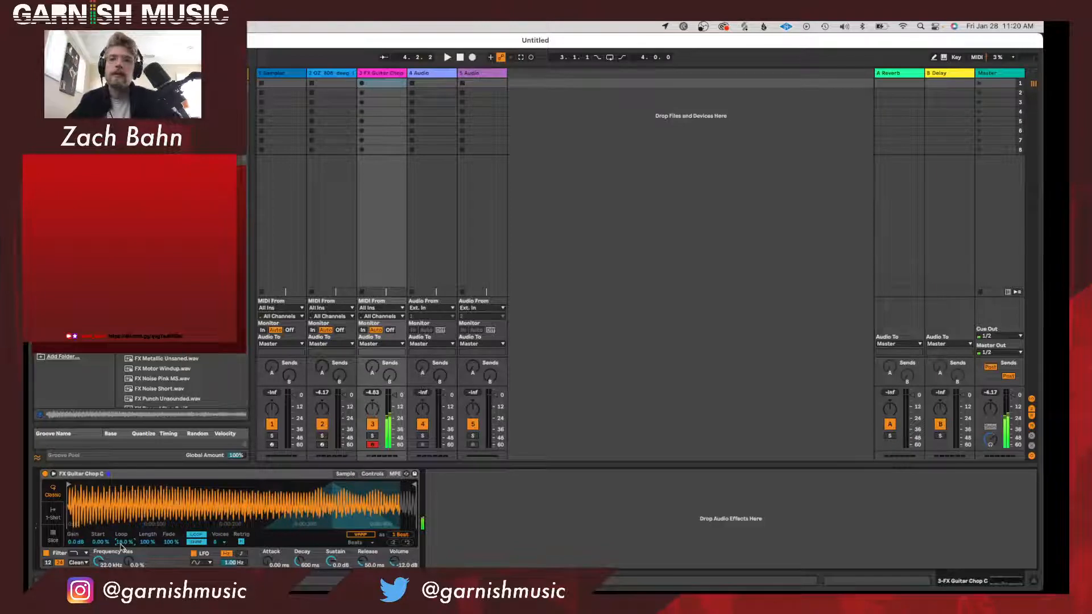
# Check the audio buffer size options and the Link/Tempo/MIDI settings in the preferences.
pyautogui.press('super+comma')
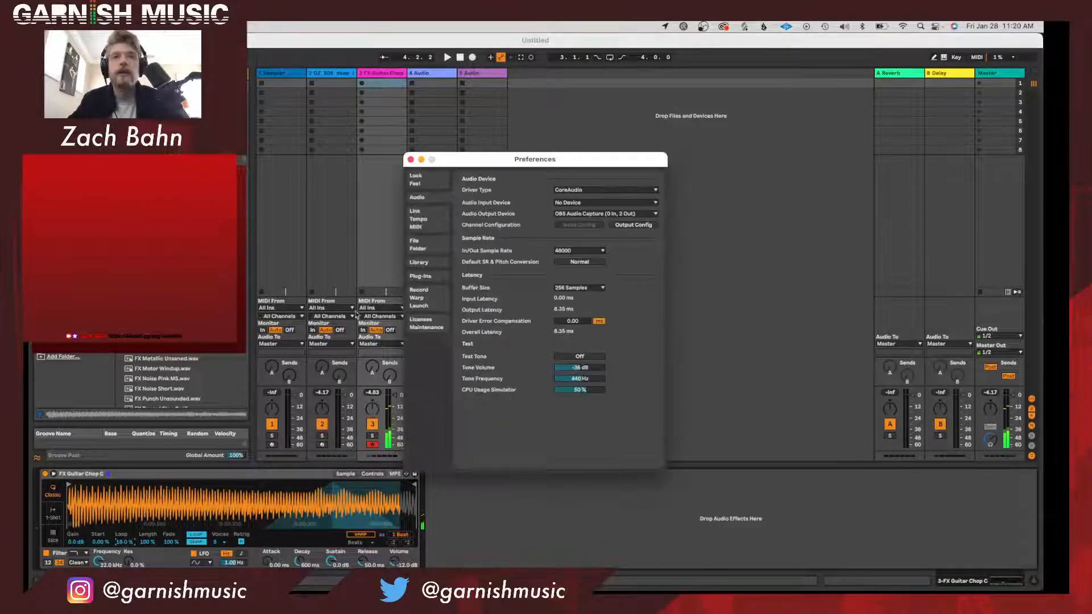
pyautogui.click(588, 288)
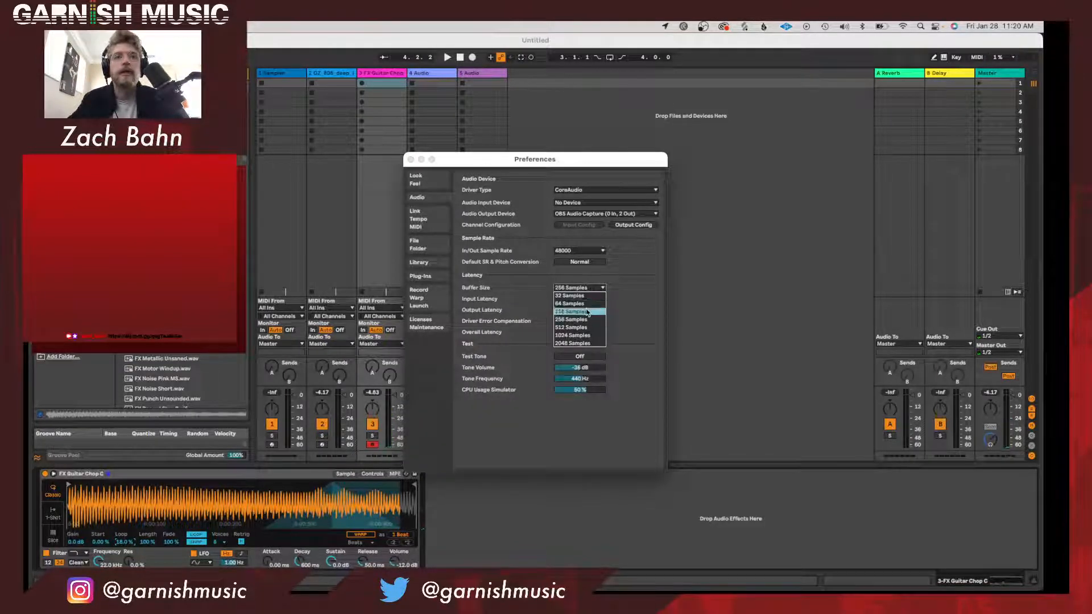
pyautogui.click(422, 219)
pyautogui.click(411, 159)
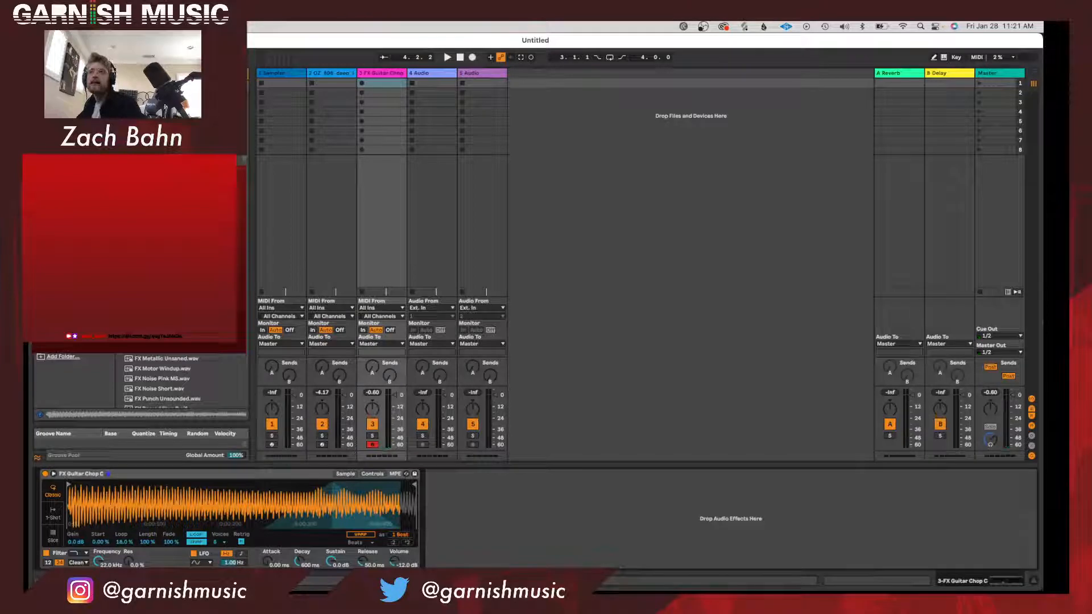
# Record a five-bar MIDI chord clip into the guitar chop track's first slot and open its notes.
pyautogui.press('space')
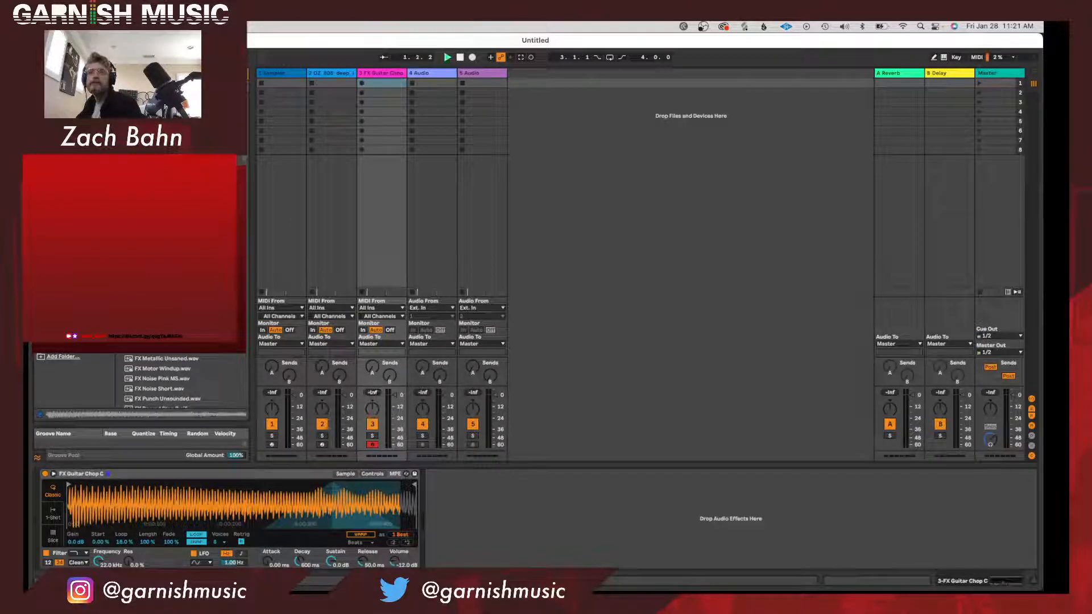
pyautogui.click(360, 85)
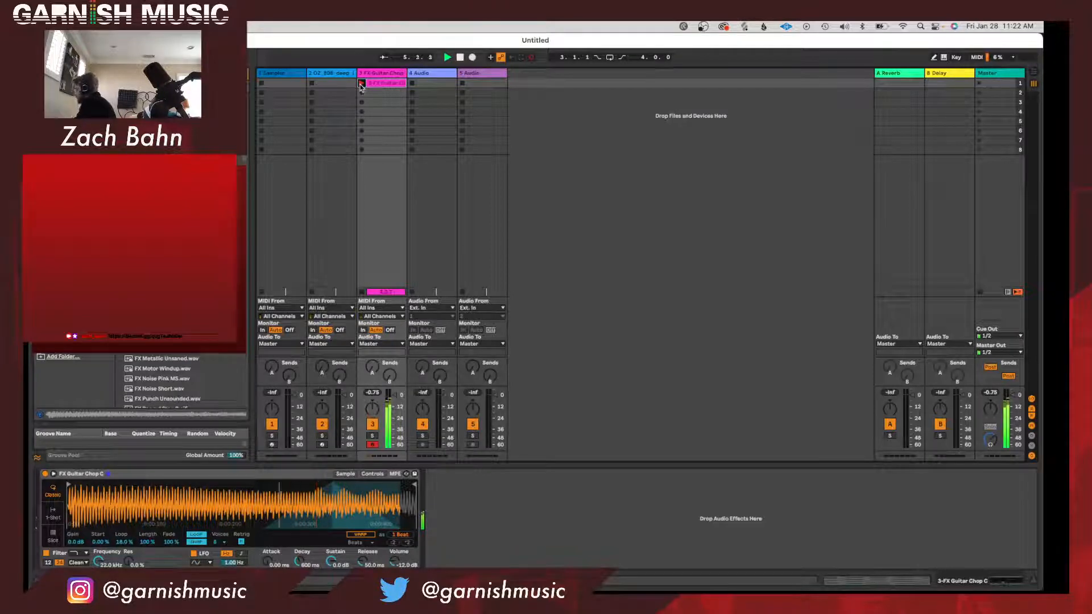
pyautogui.press('space')
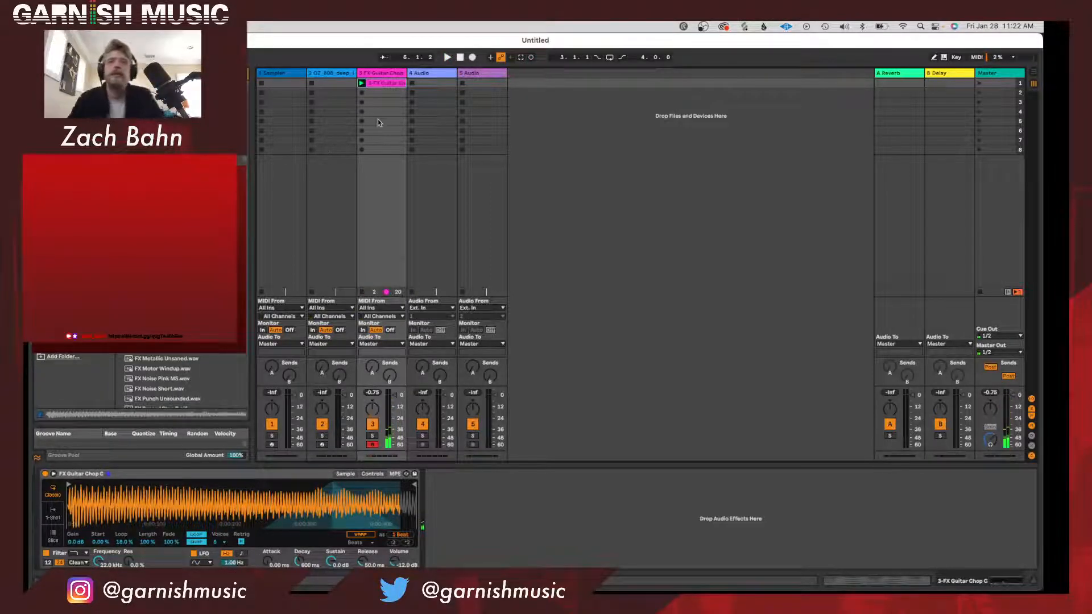
pyautogui.doubleClick(383, 84)
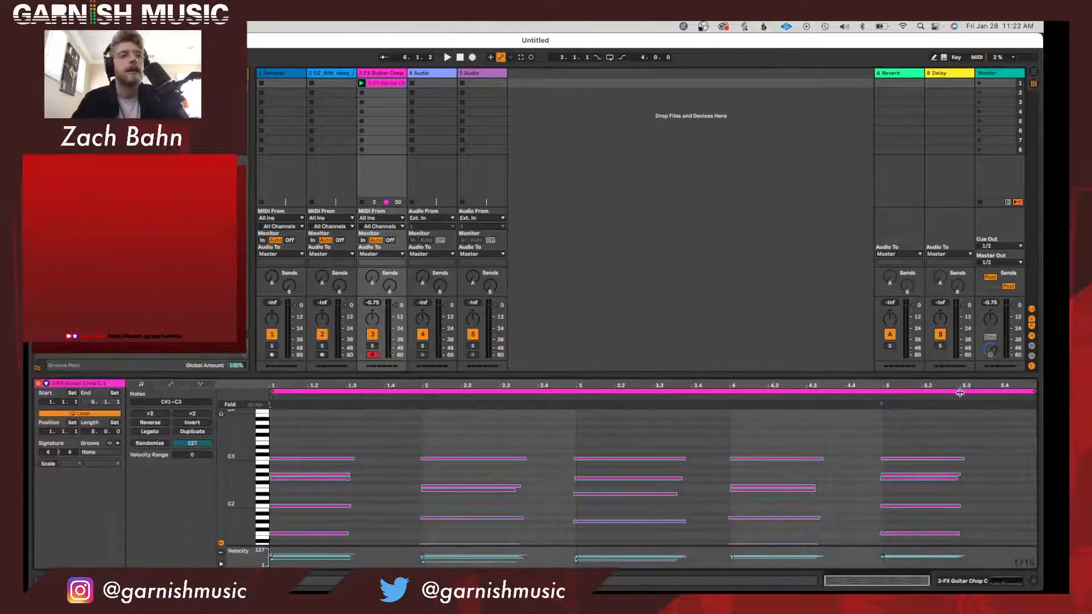
# Shorten the guitar chop's chord clip and its loop to four bars, then select the leftover chord notes in bar 5.
pyautogui.moveTo(1031, 393); pyautogui.dragTo(881, 396)
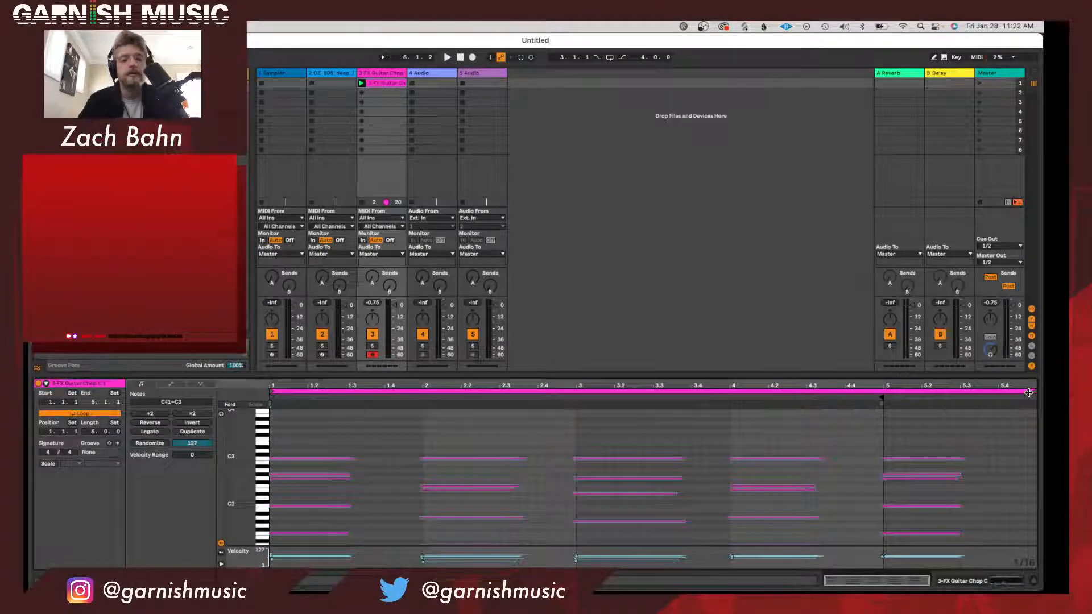
pyautogui.moveTo(1029, 393); pyautogui.dragTo(880, 392)
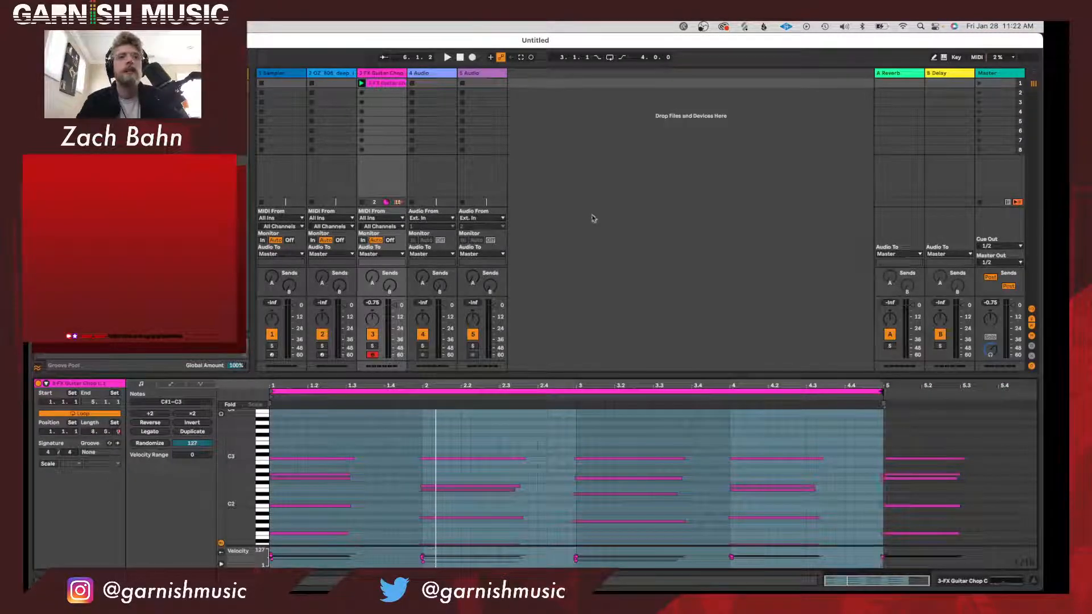
pyautogui.moveTo(901, 444); pyautogui.dragTo(896, 535)
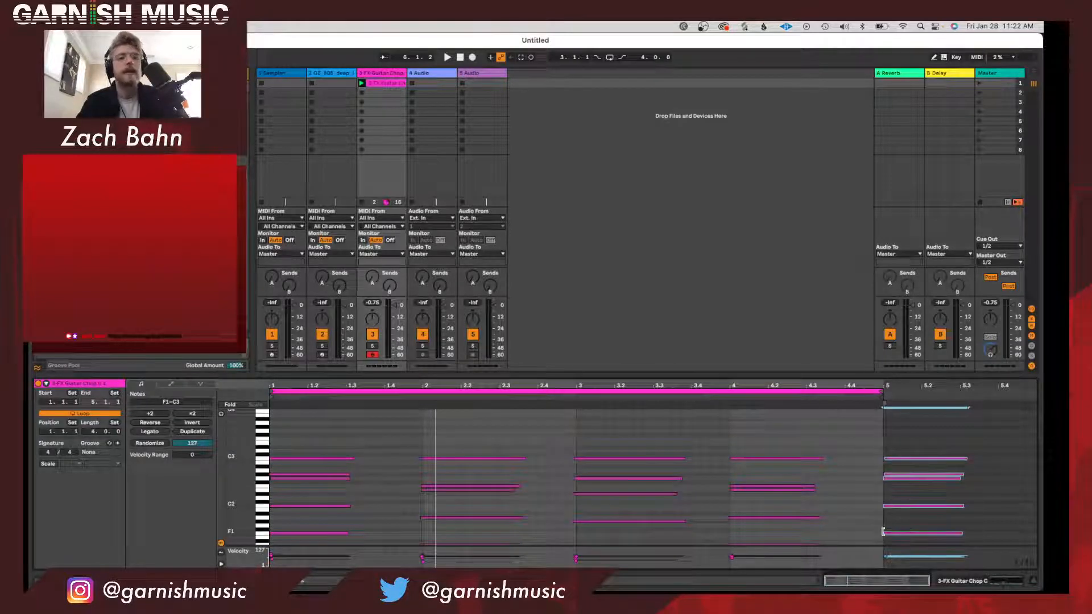
# Play the chord clip and try different loop amounts on the guitar chop sample, settling on 10.9%.
pyautogui.press('space')
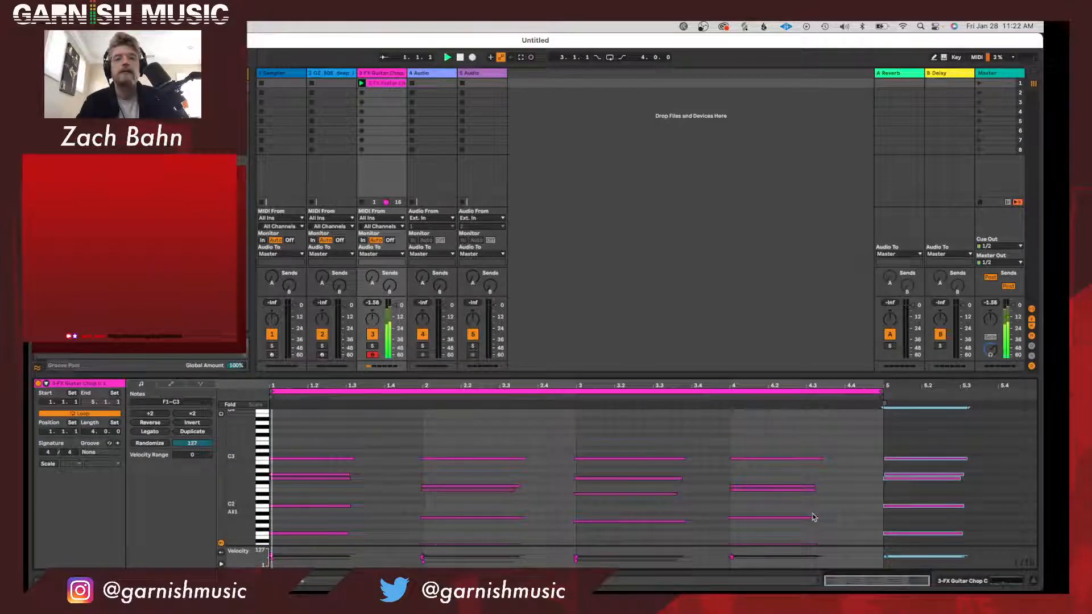
pyautogui.click(382, 75)
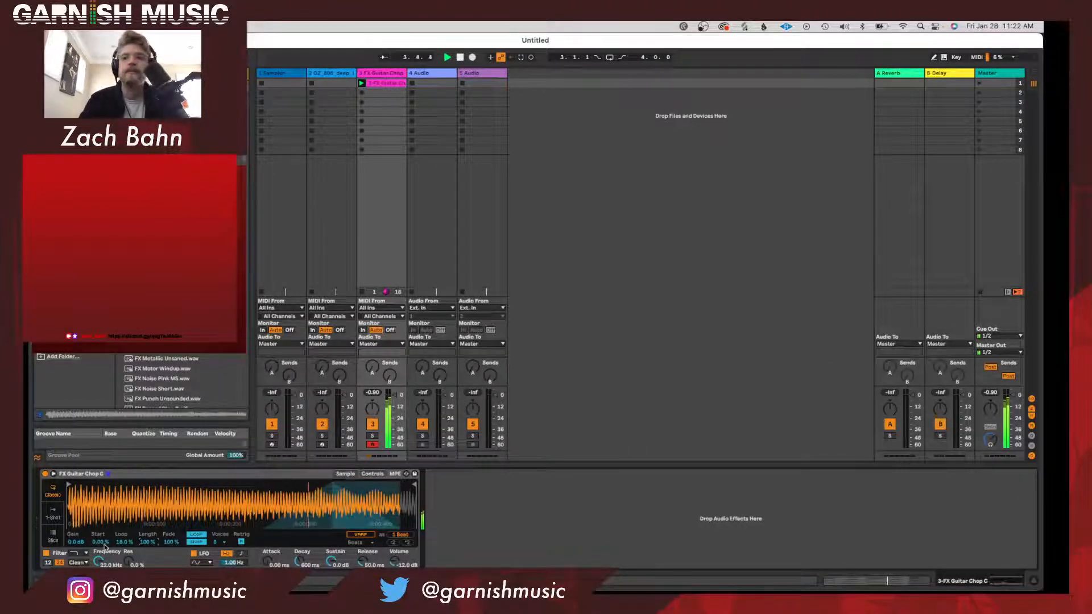
pyautogui.moveTo(147, 542)
pyautogui.mouseDown()
pyautogui.moveTo(124, 551)
pyautogui.moveTo(124, 488)
pyautogui.mouseUp()
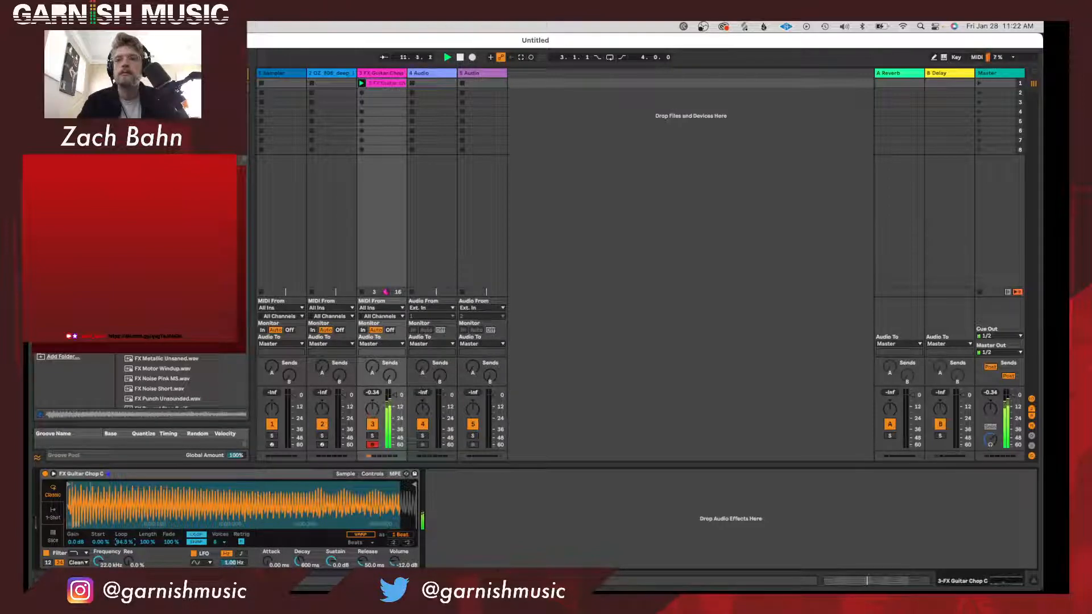
pyautogui.moveTo(90, 542)
pyautogui.mouseDown()
pyautogui.moveTo(124, 561)
pyautogui.moveTo(124, 589)
pyautogui.mouseUp()
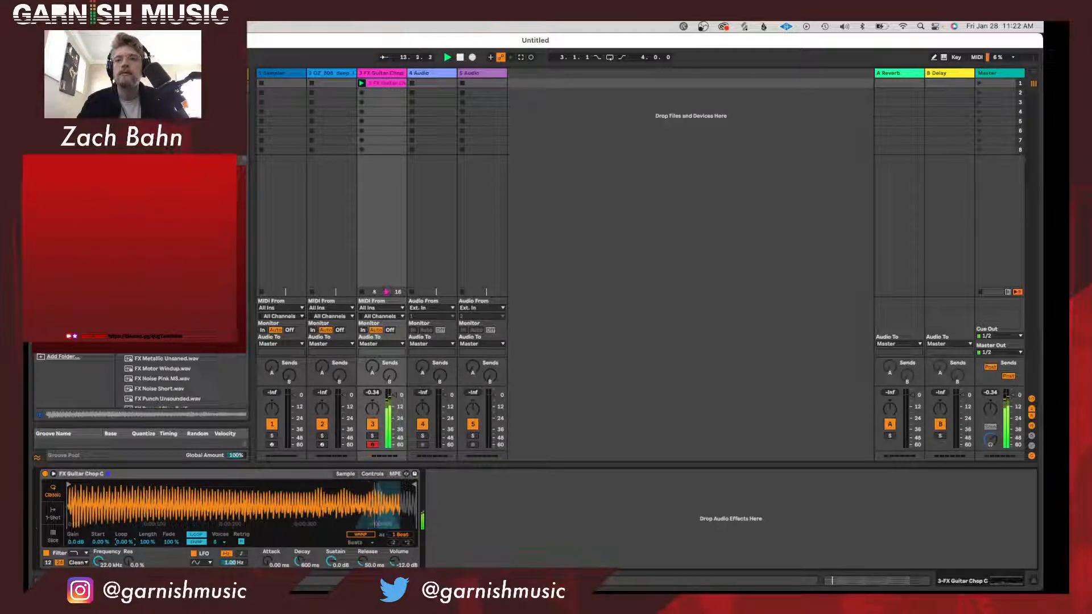
pyautogui.moveTo(125, 542); pyautogui.dragTo(124, 535)
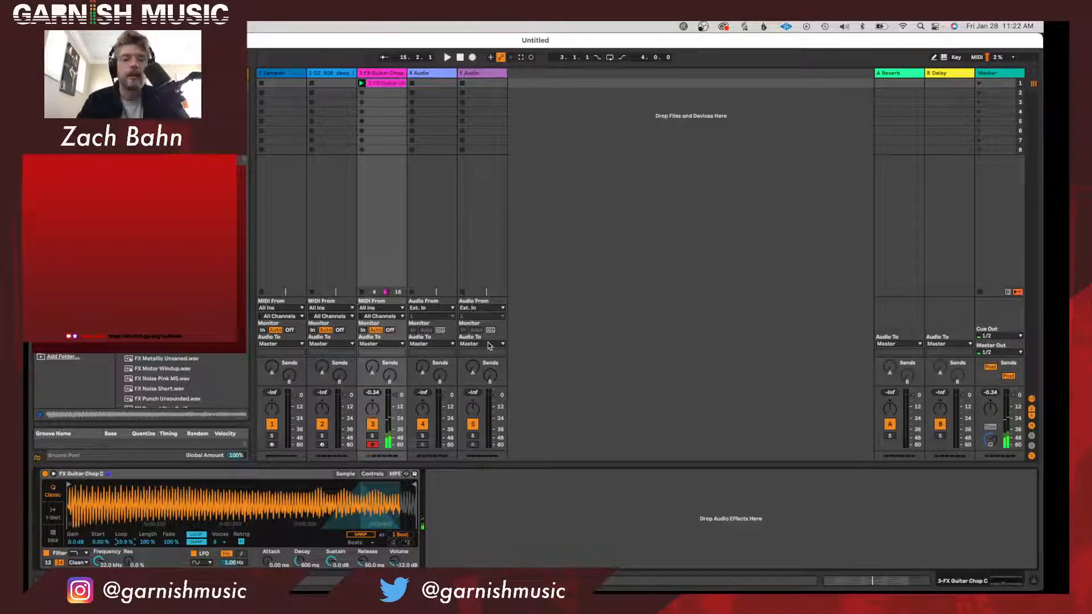
# Check the available audio buffer sizes in the preferences.
pyautogui.press('super+comma')
pyautogui.click(594, 288)
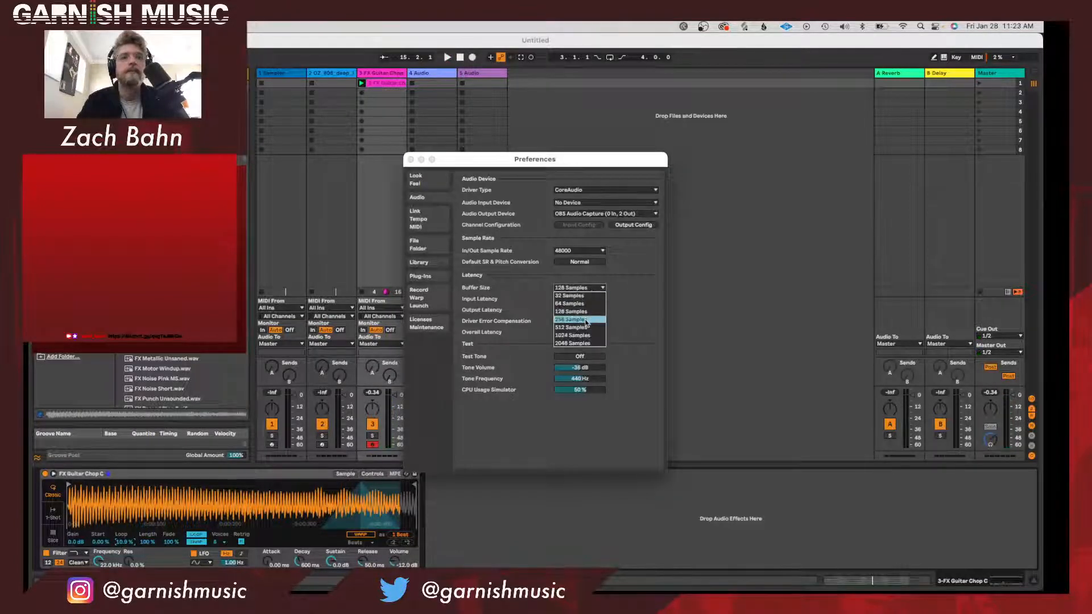
pyautogui.click(410, 160)
# Play the chord clip and move it from the session into the arrangement on the guitar chop track at bar 1.
pyautogui.press('space')
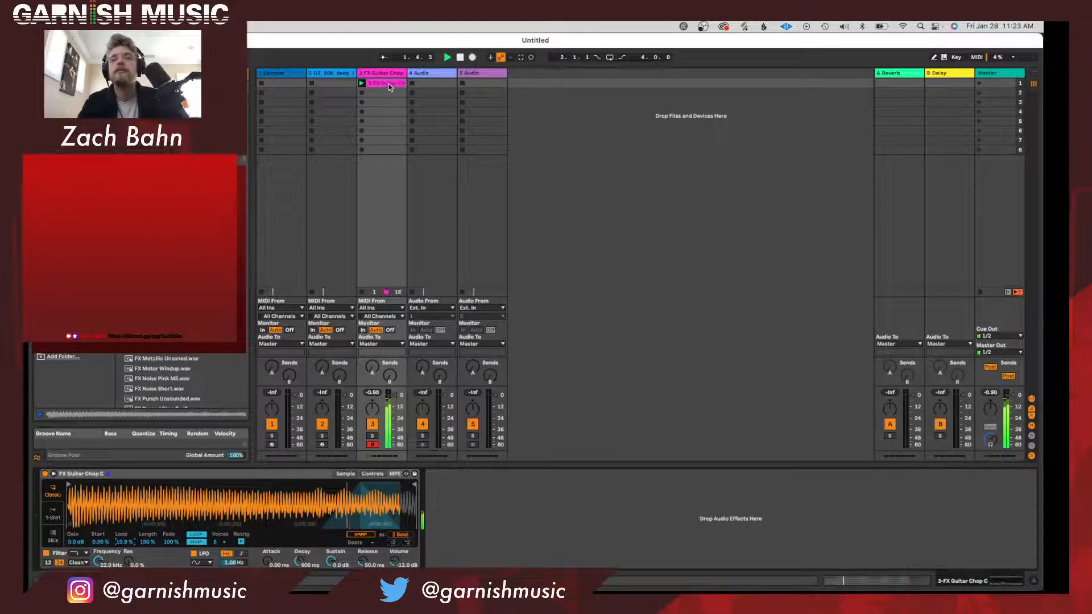
pyautogui.press('Tab')
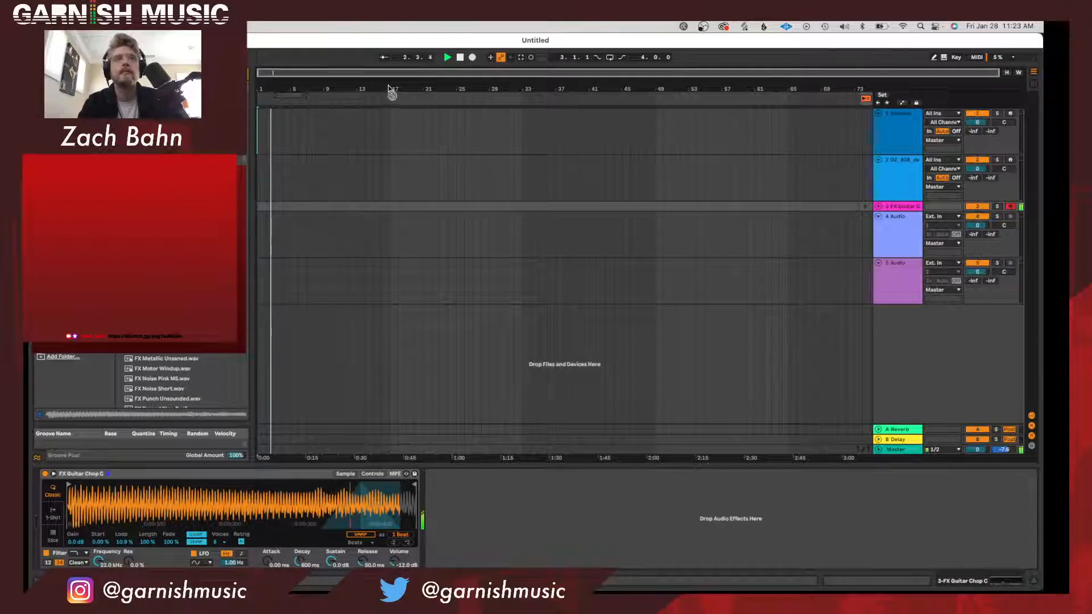
pyautogui.moveTo(391, 94); pyautogui.dragTo(262, 207)
pyautogui.press('Tab')
pyautogui.press('Tab')
pyautogui.press('space')
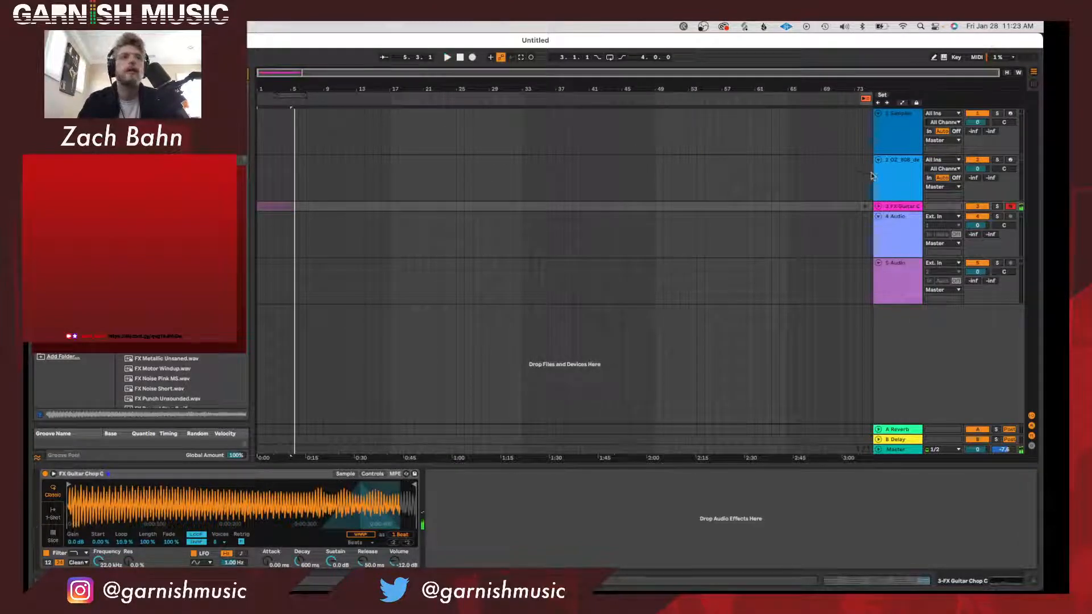
# Return the guitar chop track to arrangement playback, unfold it and extend its chord clip to bar 33.
pyautogui.click(865, 206)
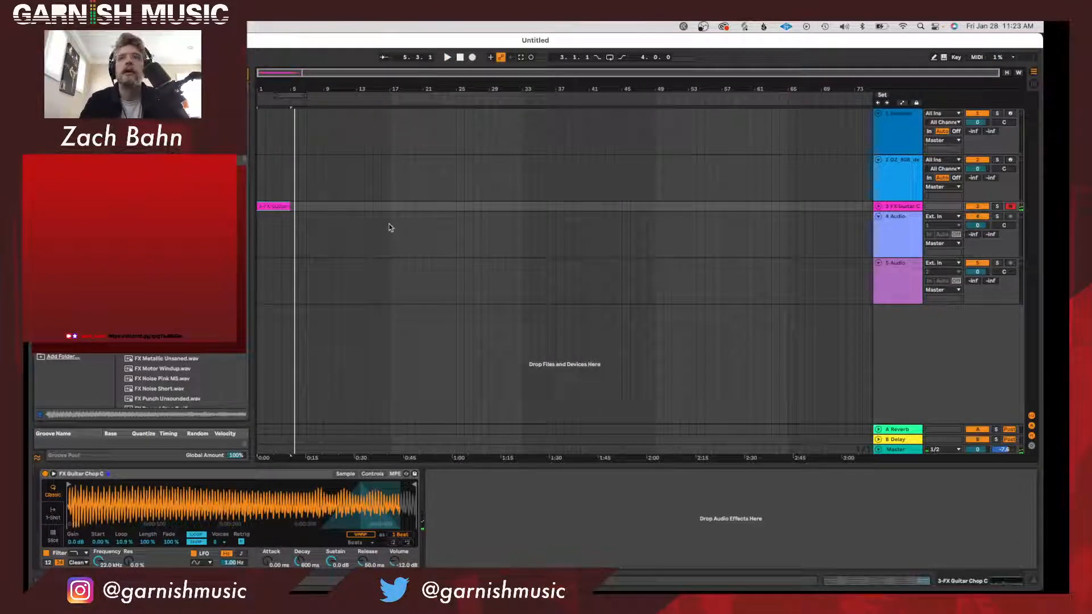
pyautogui.click(878, 206)
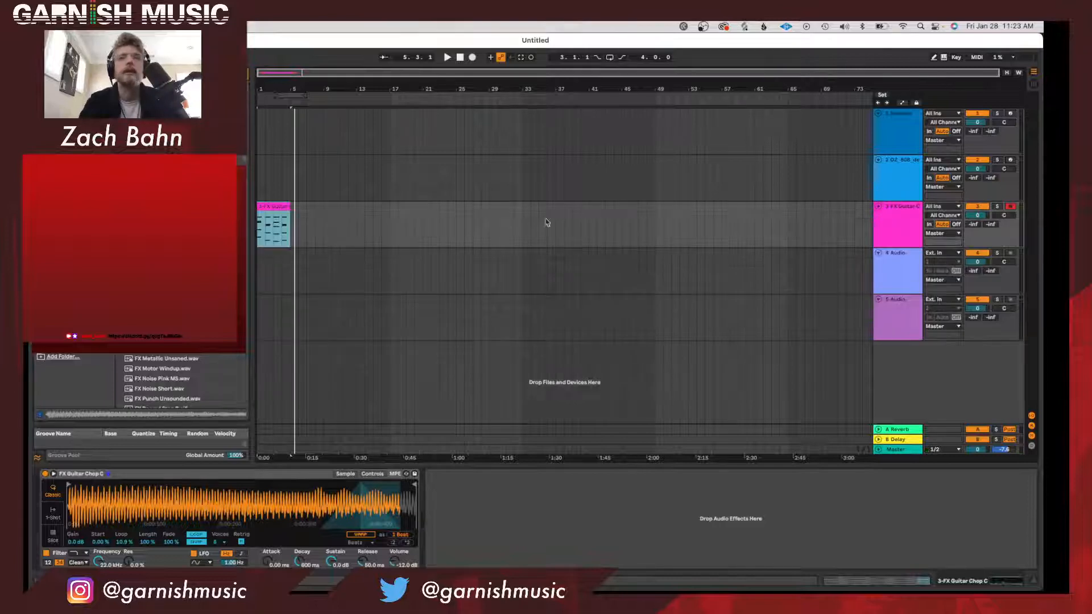
pyautogui.doubleClick(271, 203)
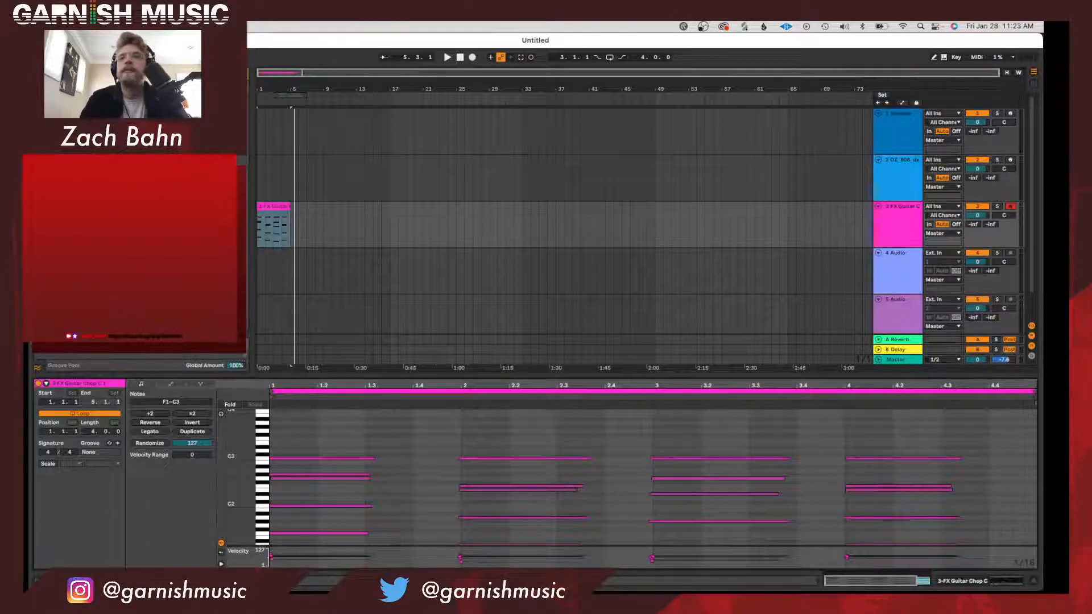
pyautogui.moveTo(287, 202); pyautogui.dragTo(521, 206)
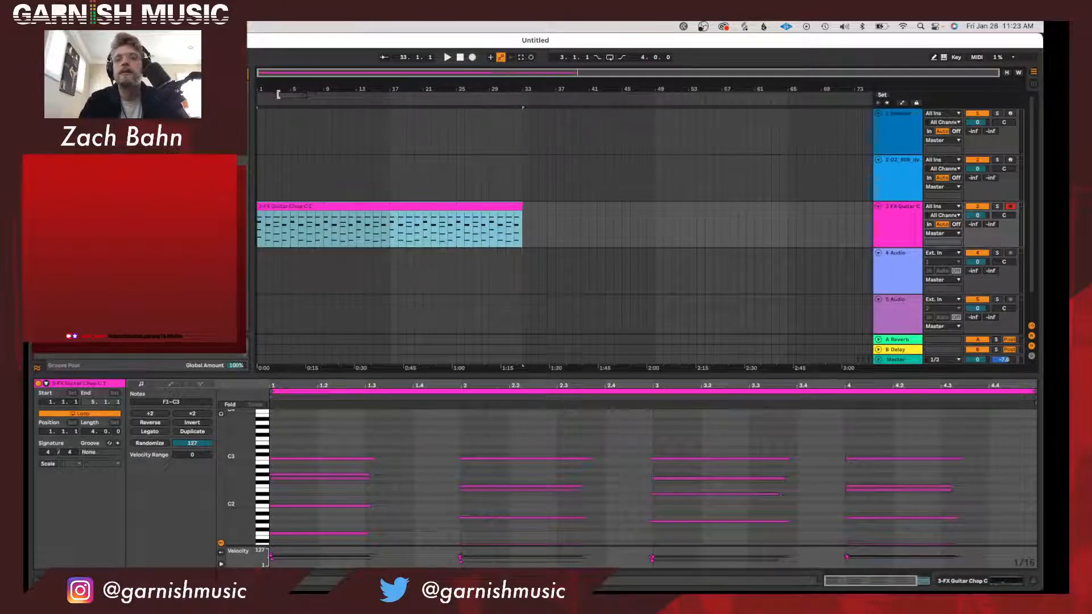
# Set the arrangement loop to span 32 bars from bar 1, matching the extended chord clip.
pyautogui.moveTo(275, 95); pyautogui.dragTo(521, 106)
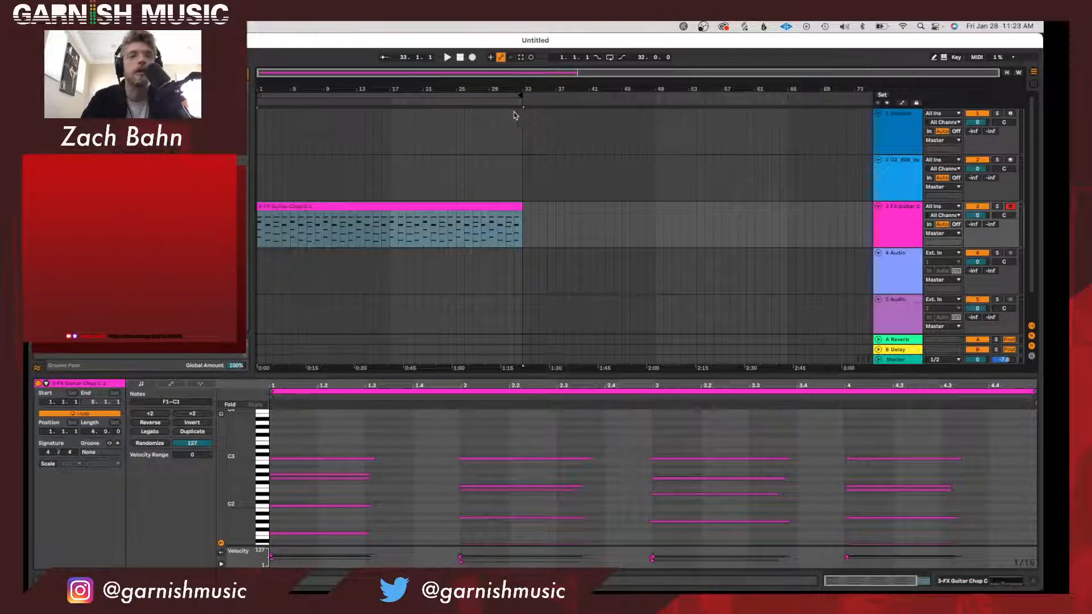
pyautogui.click(461, 97)
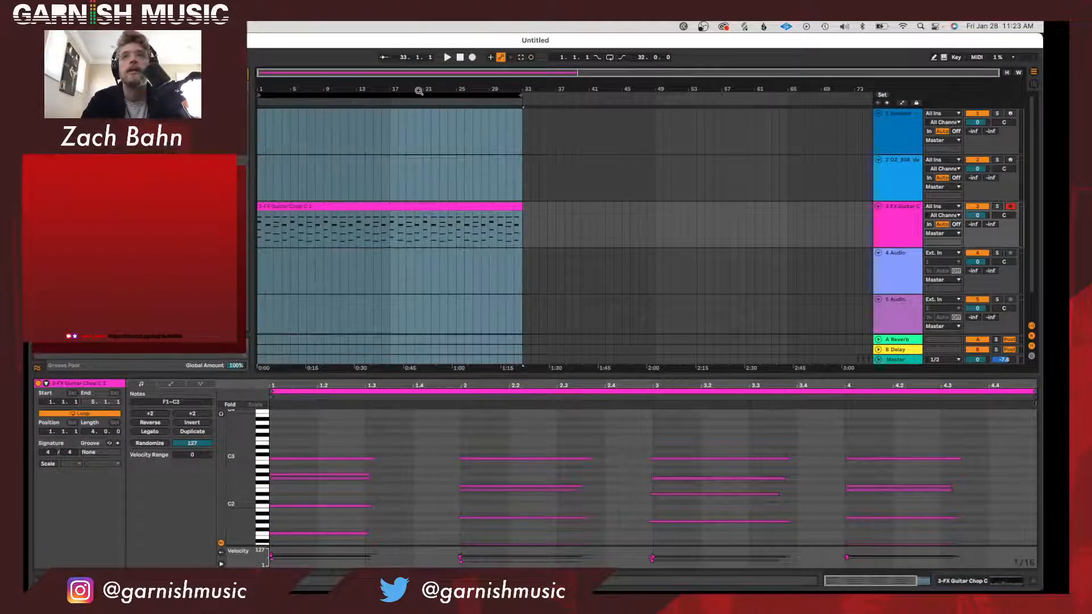
pyautogui.scroll(-1, 455, 212)
pyautogui.scroll(-2, 455, 211)
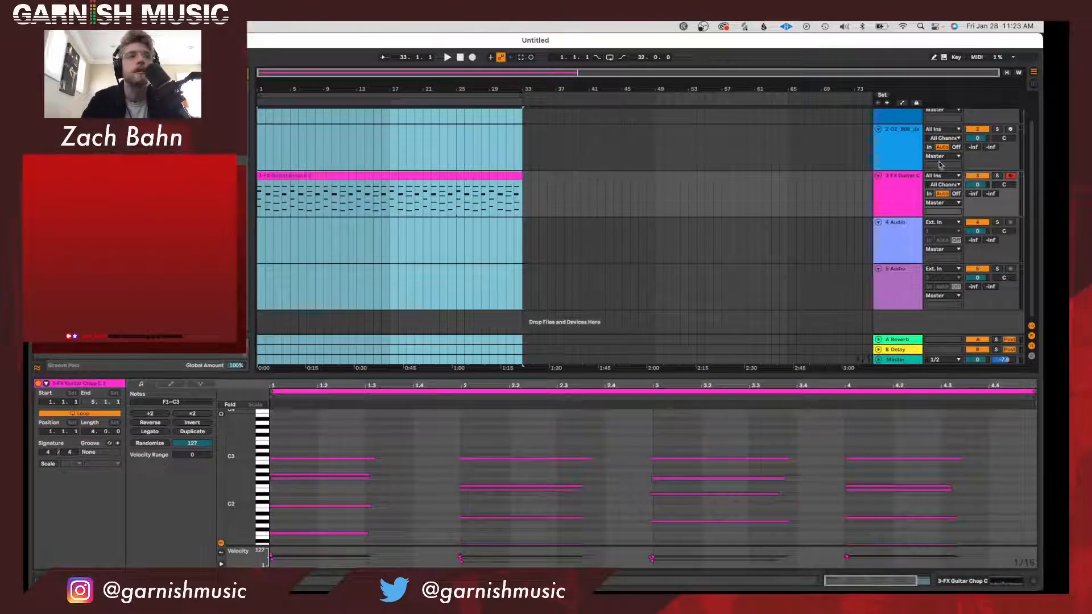
pyautogui.click(511, 177)
pyautogui.scroll(3, 547, 191)
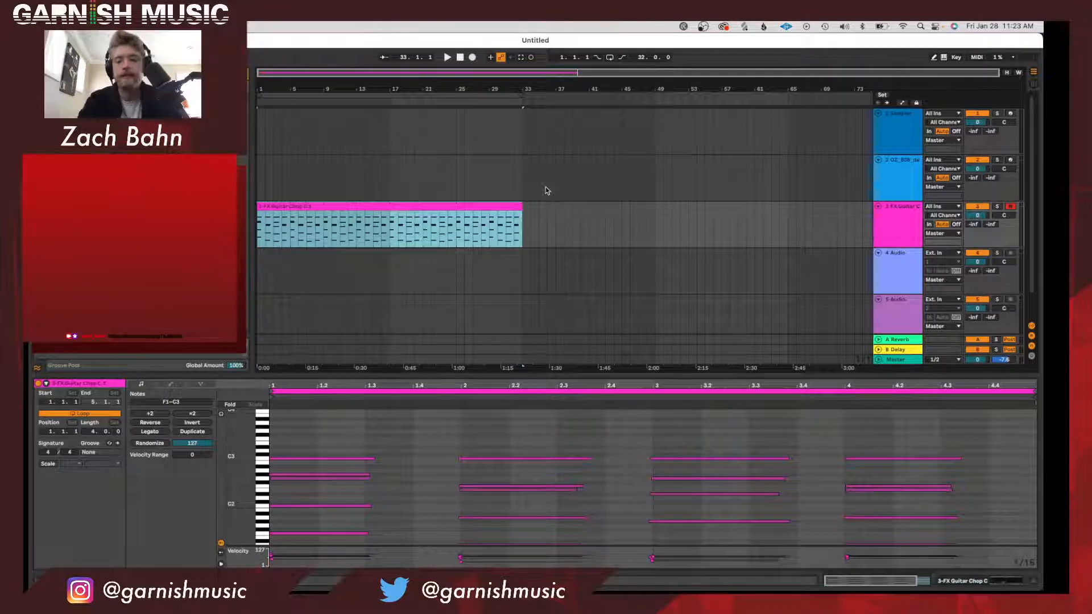
# Play the arrangement and insert a new MIDI track directly above the 808 track.
pyautogui.press('space')
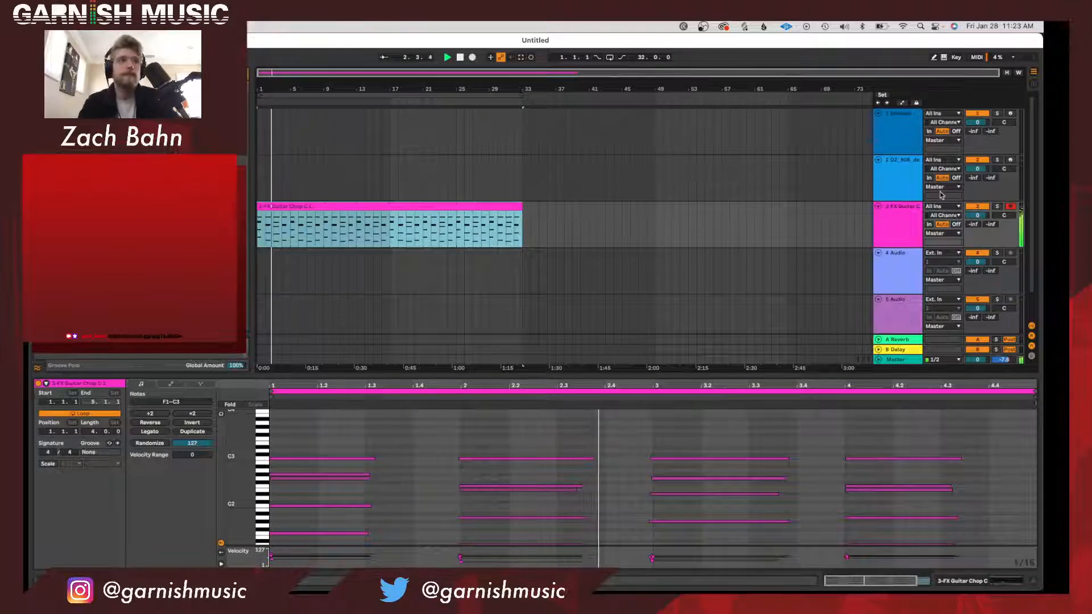
pyautogui.scroll(-2, 898, 228)
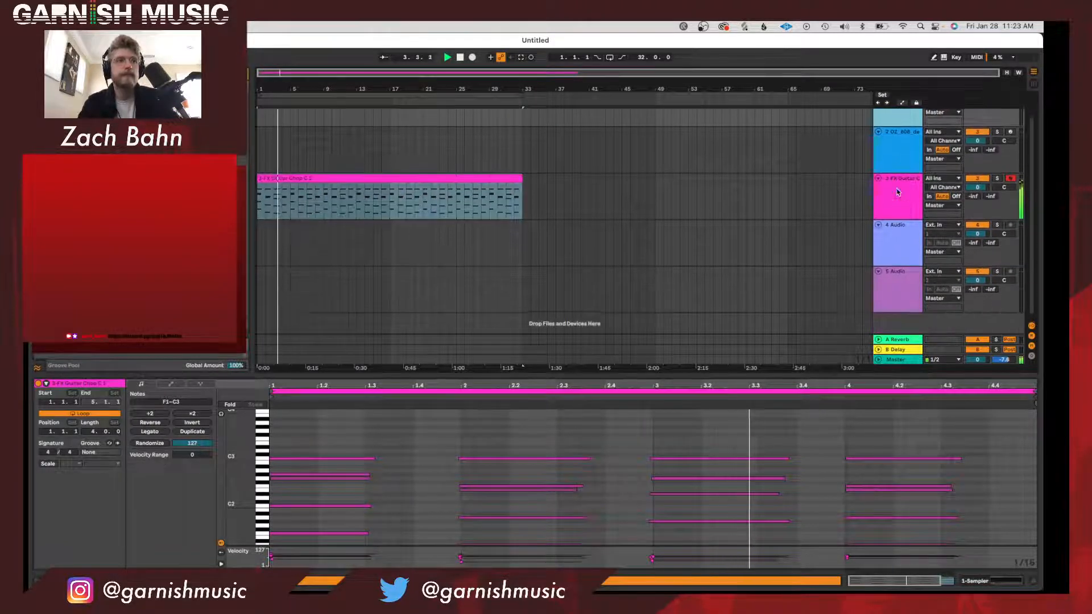
pyautogui.click(892, 254)
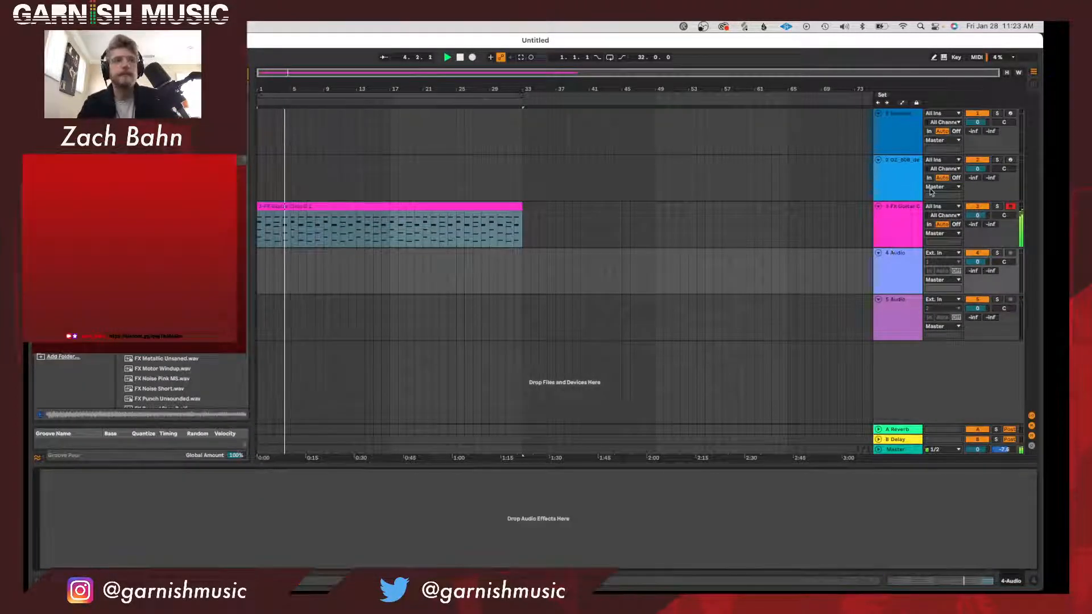
pyautogui.click(884, 171)
pyautogui.press('super+shift+t')
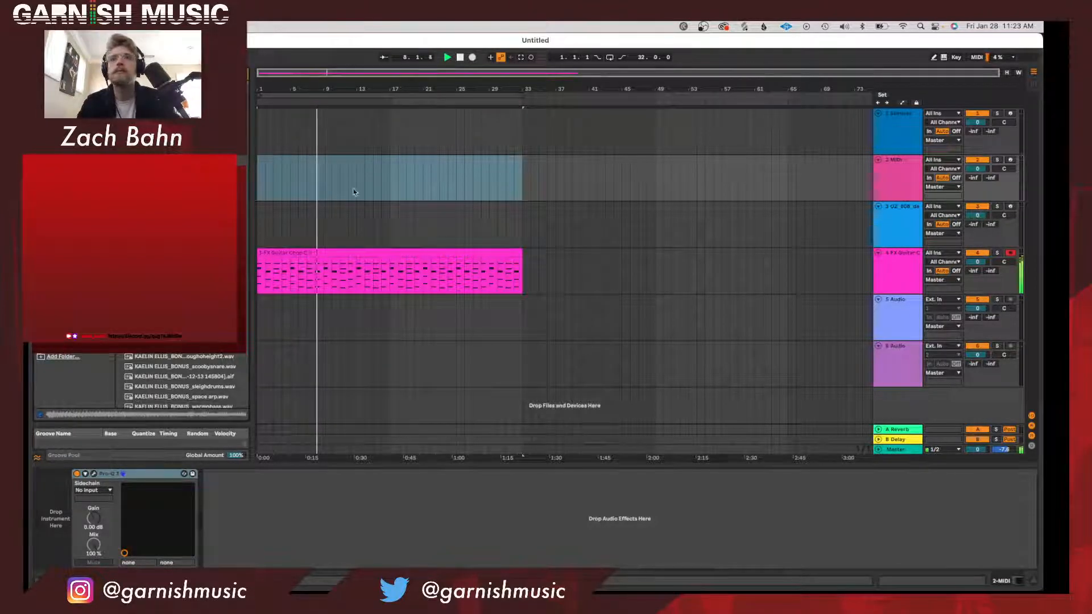
pyautogui.press('space')
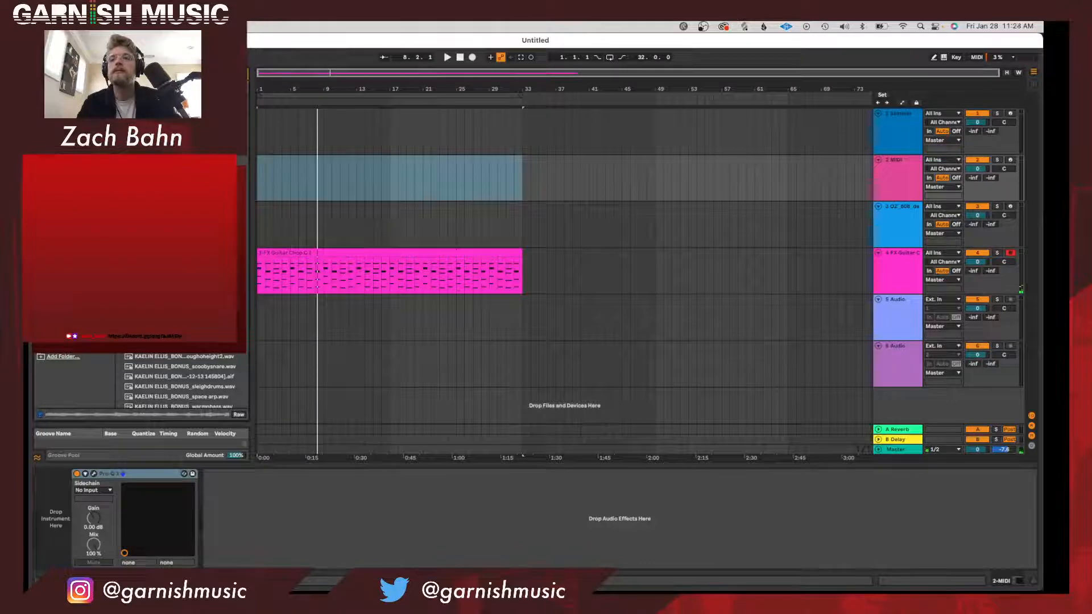
# Place the drum break KAELIN ELLIS_BREAKS_BEBAY at bar 1 on the audio track below the guitar chop.
pyautogui.scroll(-5, 179, 380)
pyautogui.scroll(-5, 180, 380)
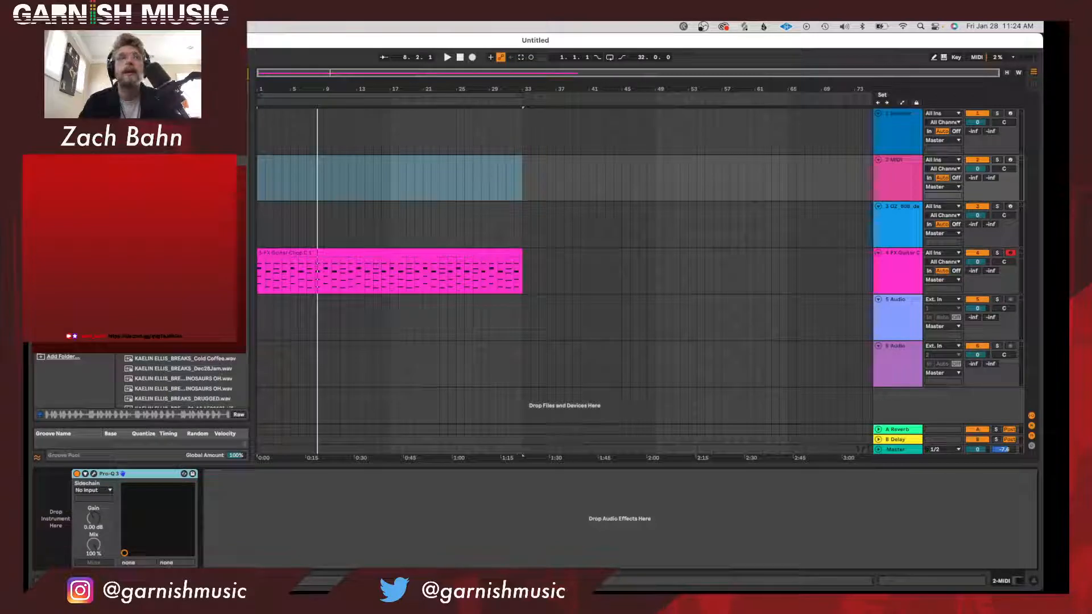
pyautogui.moveTo(182, 321); pyautogui.dragTo(258, 316)
pyautogui.moveTo(262, 83); pyautogui.dragTo(251, 279)
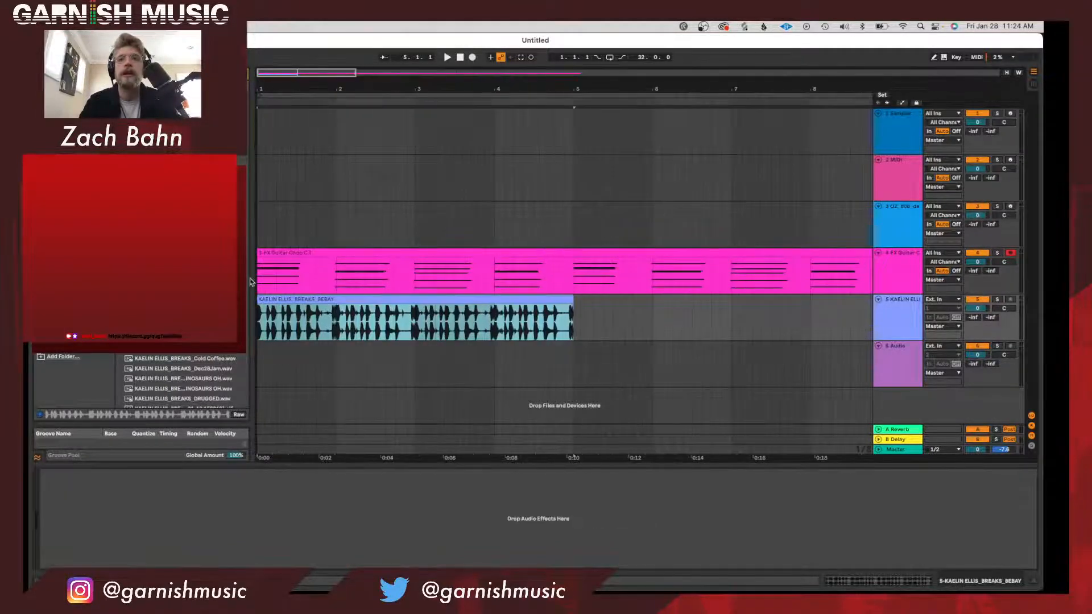
# Load the BEBAY break from the arrangement into a Simpler on the new MIDI track.
pyautogui.click(879, 179)
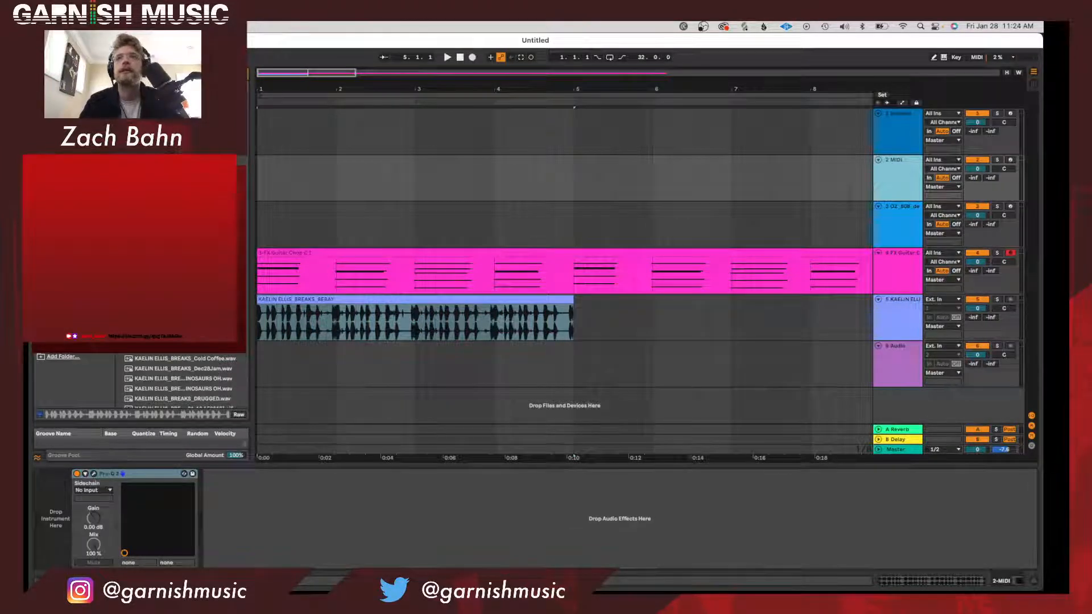
pyautogui.press('super+f')
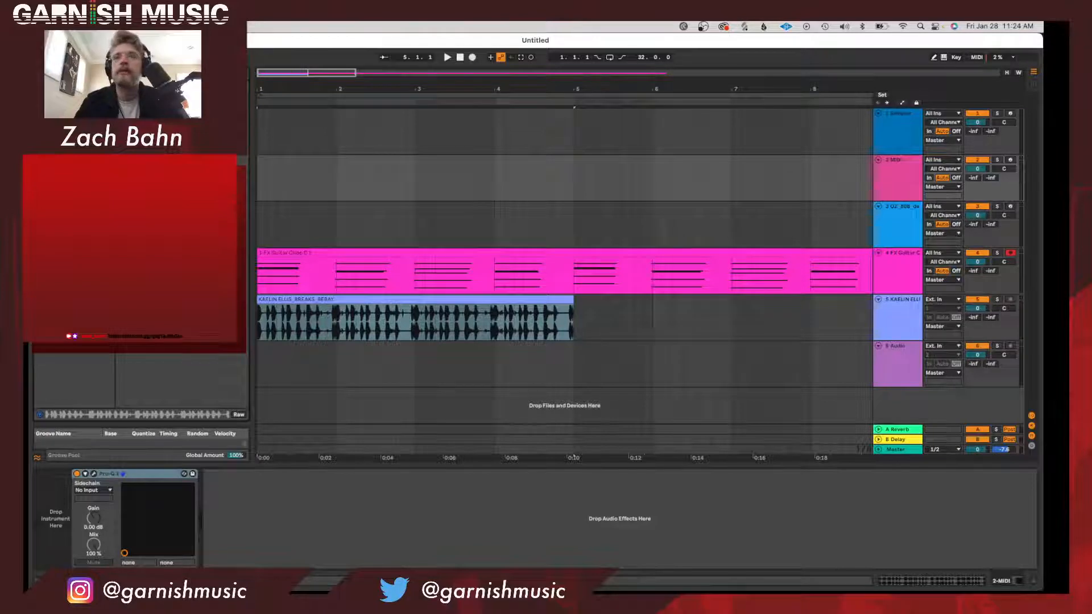
pyautogui.doubleClick(171, 116)
pyautogui.moveTo(424, 301); pyautogui.dragTo(280, 487)
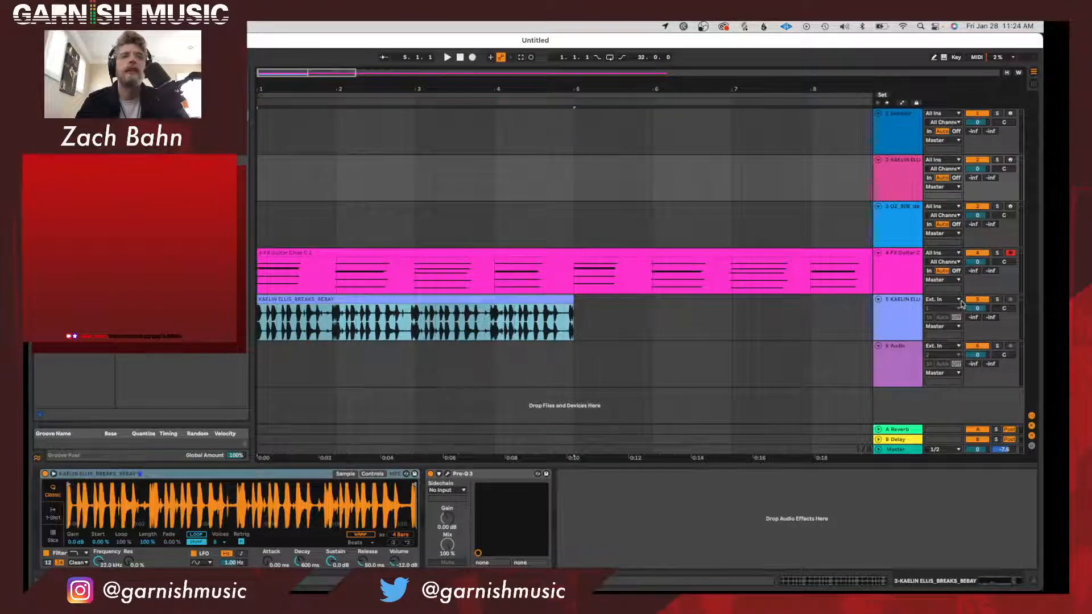
# Mute the audio track holding the break and switch the break's Simpler to Slice mode.
pyautogui.click(981, 301)
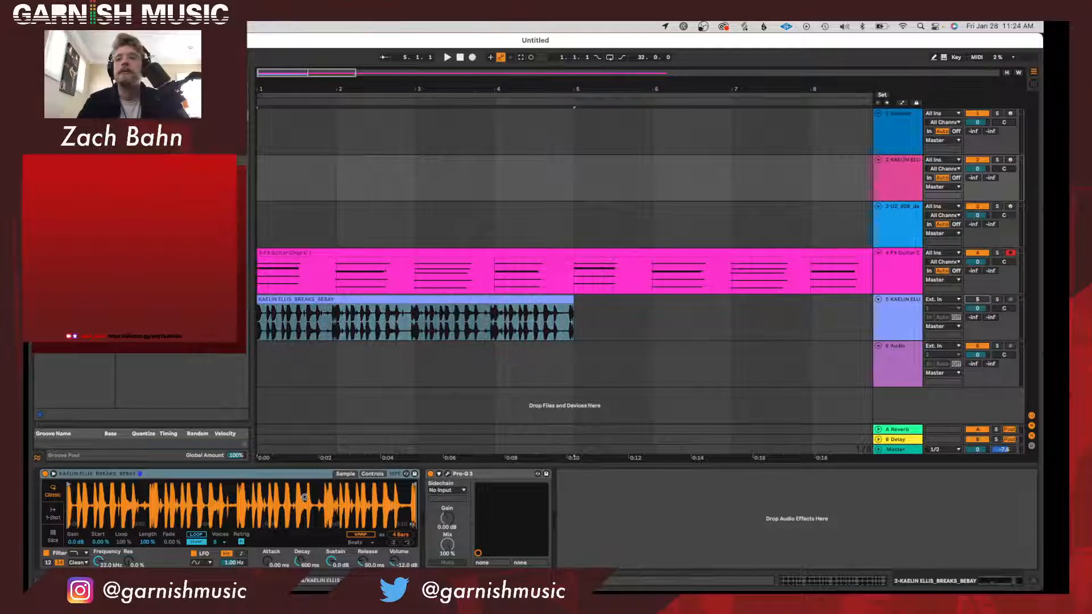
pyautogui.click(53, 535)
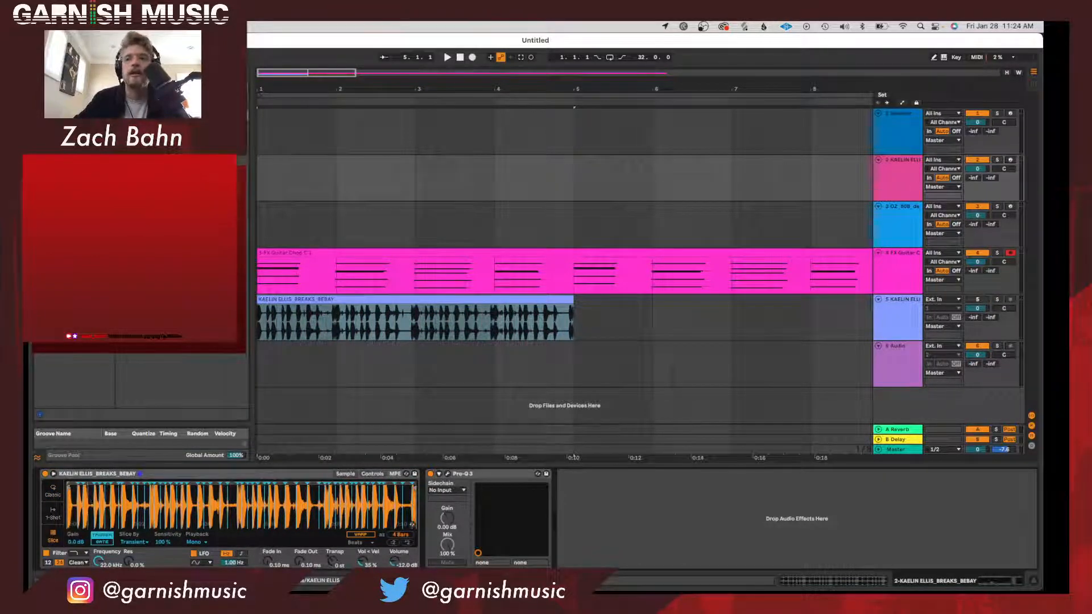
pyautogui.scroll(10, 175, 500)
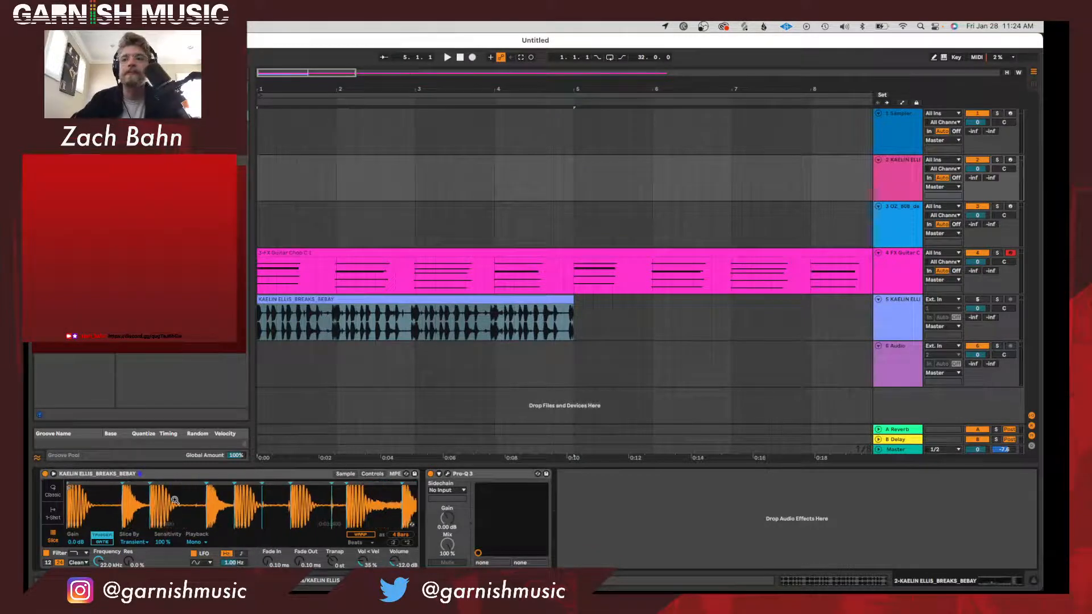
# Arm the sliced break's track in place of the guitar chop and turn on Warp for its sample.
pyautogui.click(1010, 253)
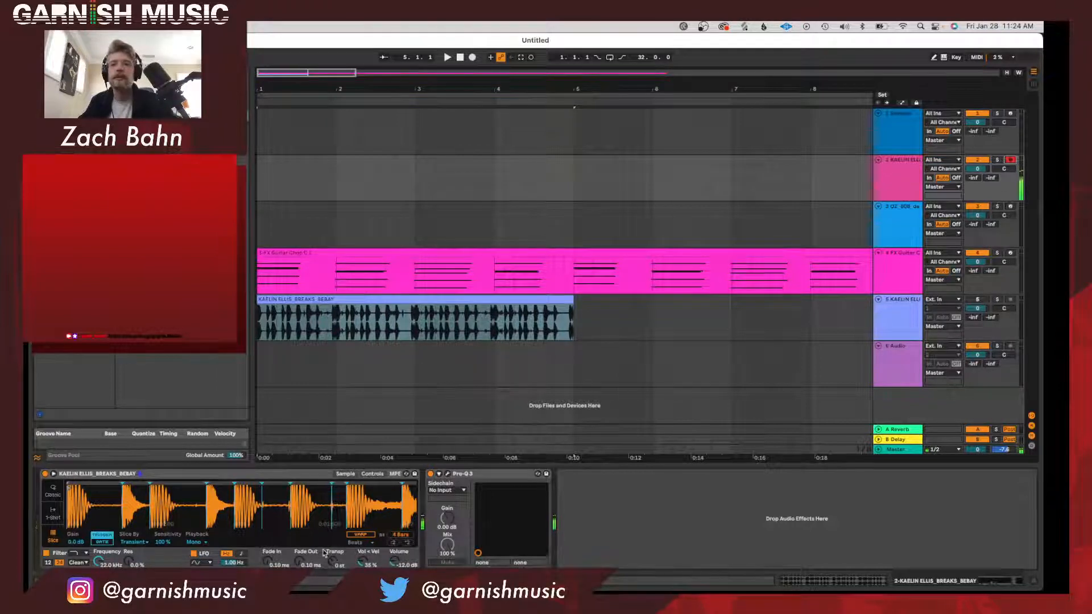
pyautogui.click(362, 535)
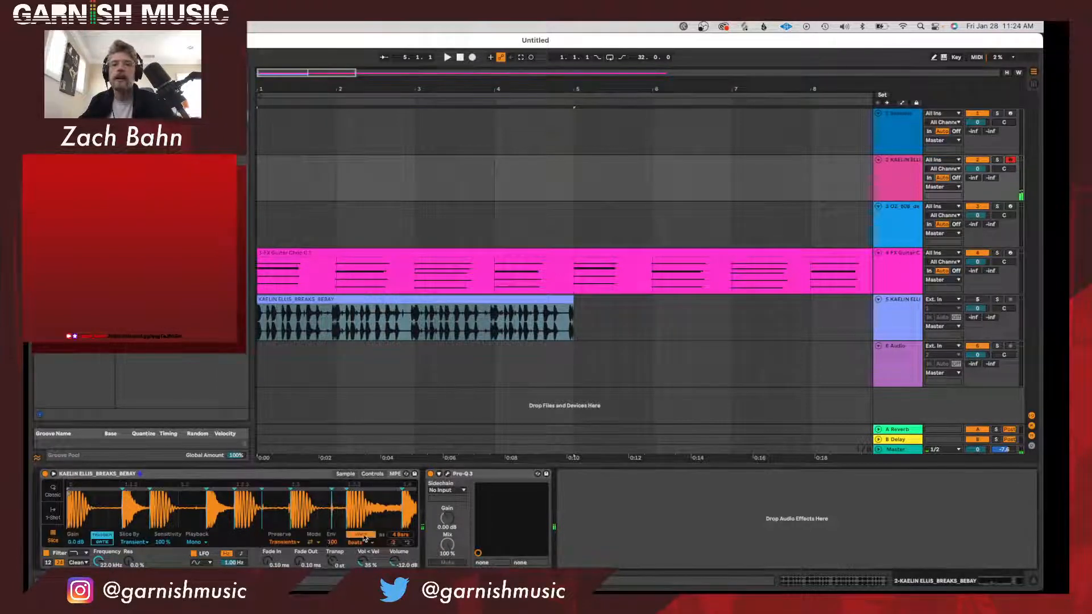
# Leave the break's Beats warp preserving Transients, reduce its transient envelope to about 48, and raise the sliced break's track volume.
pyautogui.click(284, 543)
pyautogui.click(247, 549)
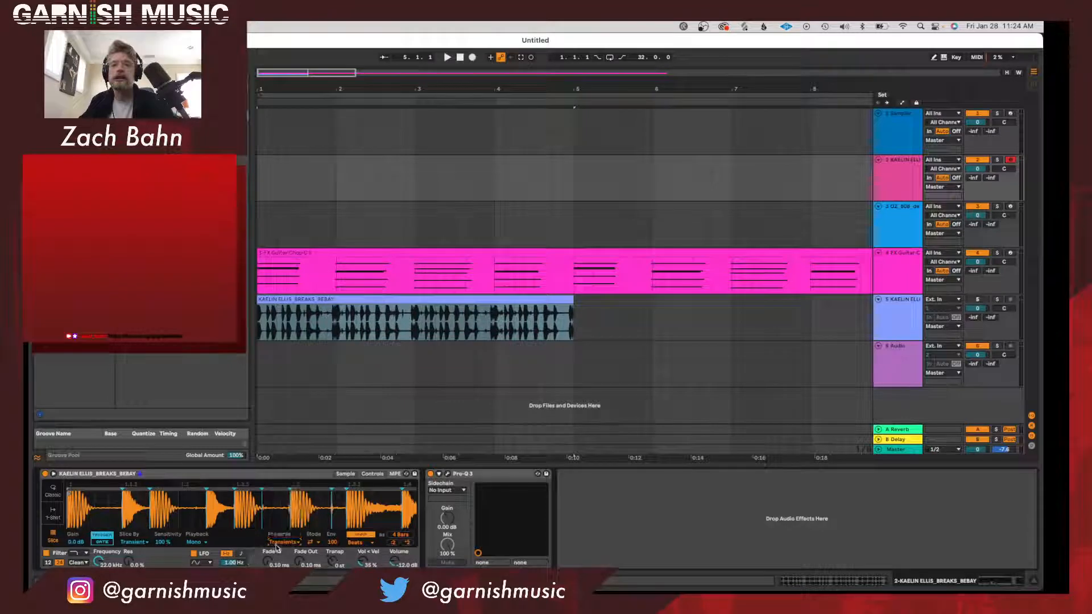
pyautogui.click(291, 543)
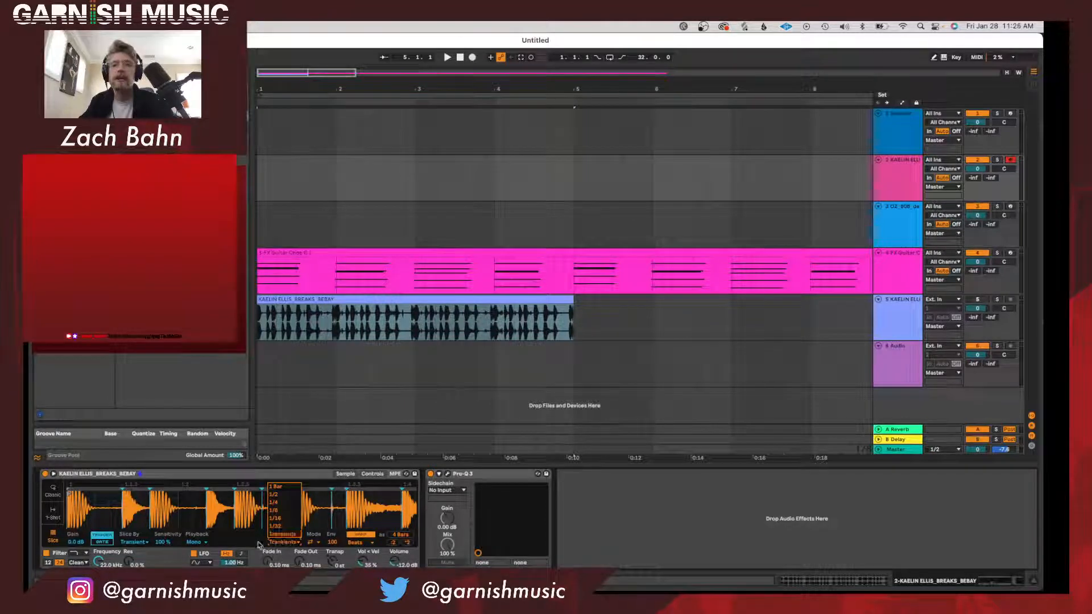
pyautogui.click(238, 534)
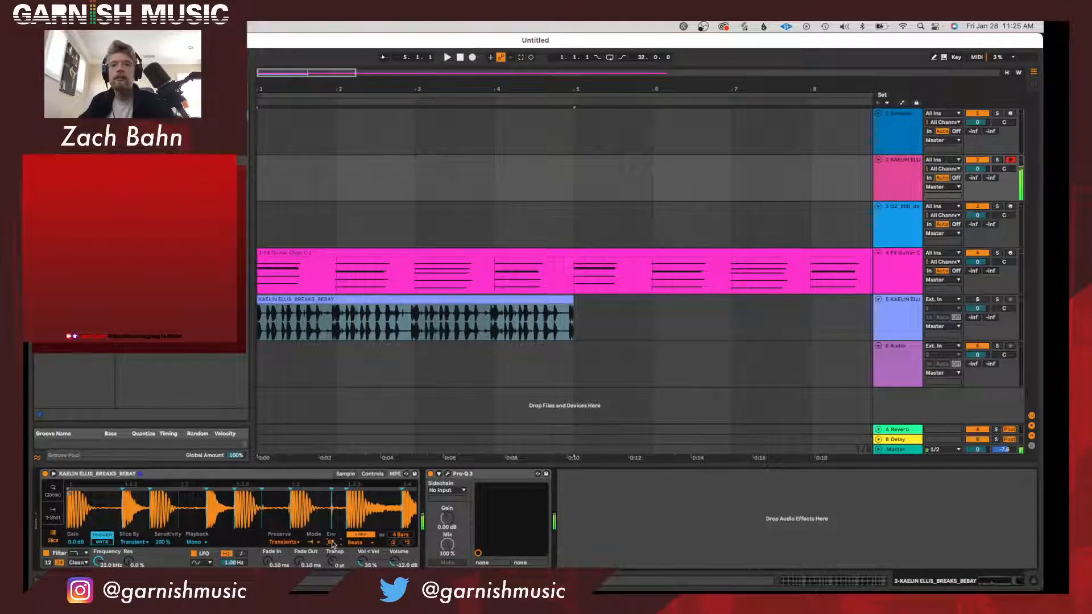
pyautogui.moveTo(977, 169); pyautogui.dragTo(977, 158)
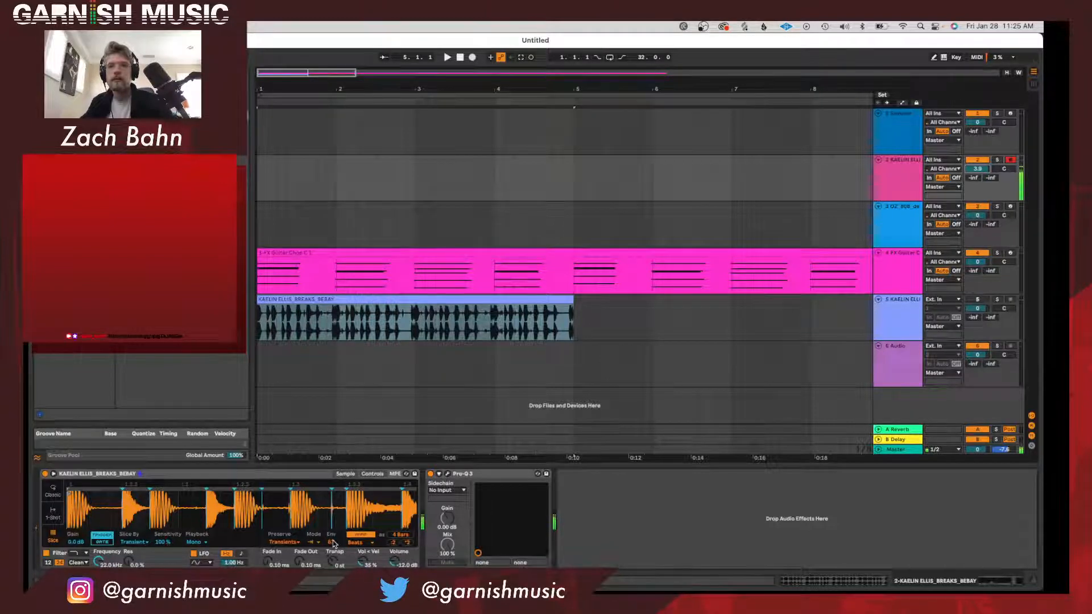
pyautogui.moveTo(333, 542); pyautogui.dragTo(333, 543)
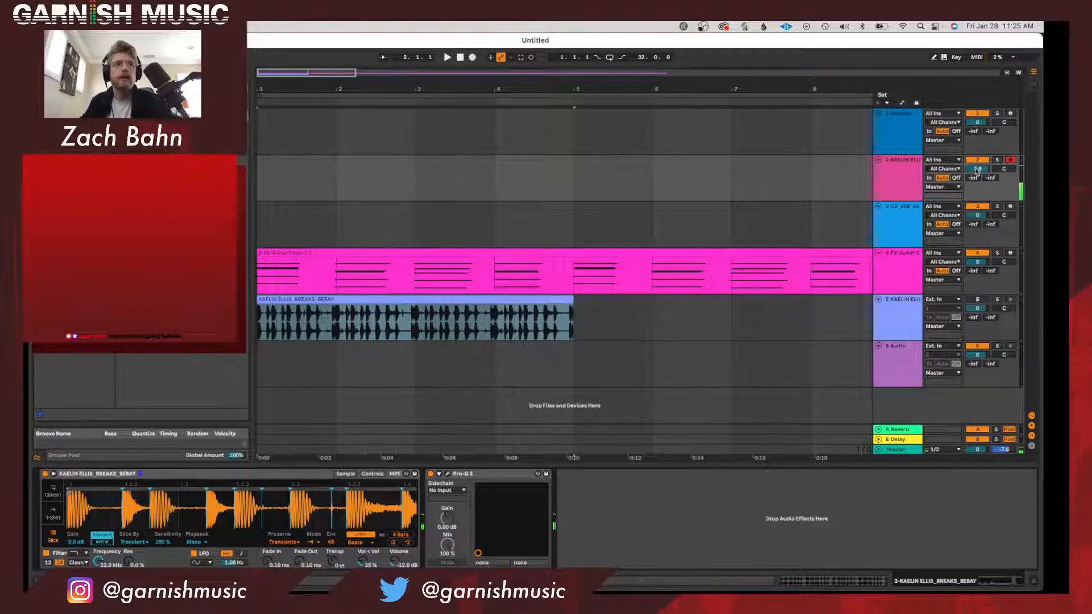
# Play the arrangement with its full length in view and lower the guitar chop track's volume to about -4.8 dB.
pyautogui.press('space')
pyautogui.moveTo(587, 85); pyautogui.dragTo(587, 57)
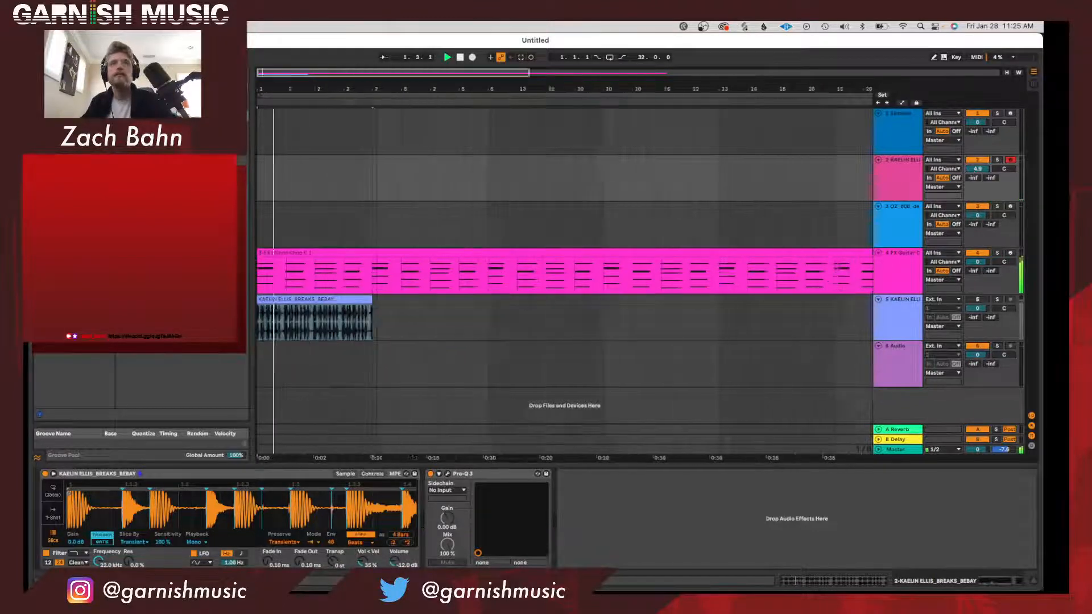
pyautogui.moveTo(413, 85); pyautogui.dragTo(346, 85)
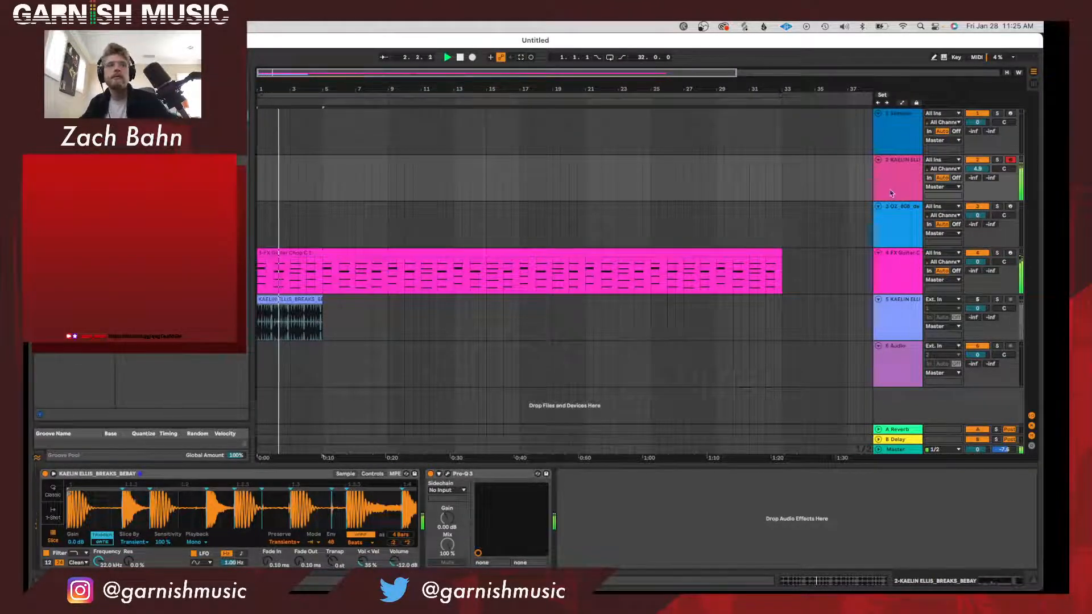
pyautogui.moveTo(977, 262); pyautogui.dragTo(977, 274)
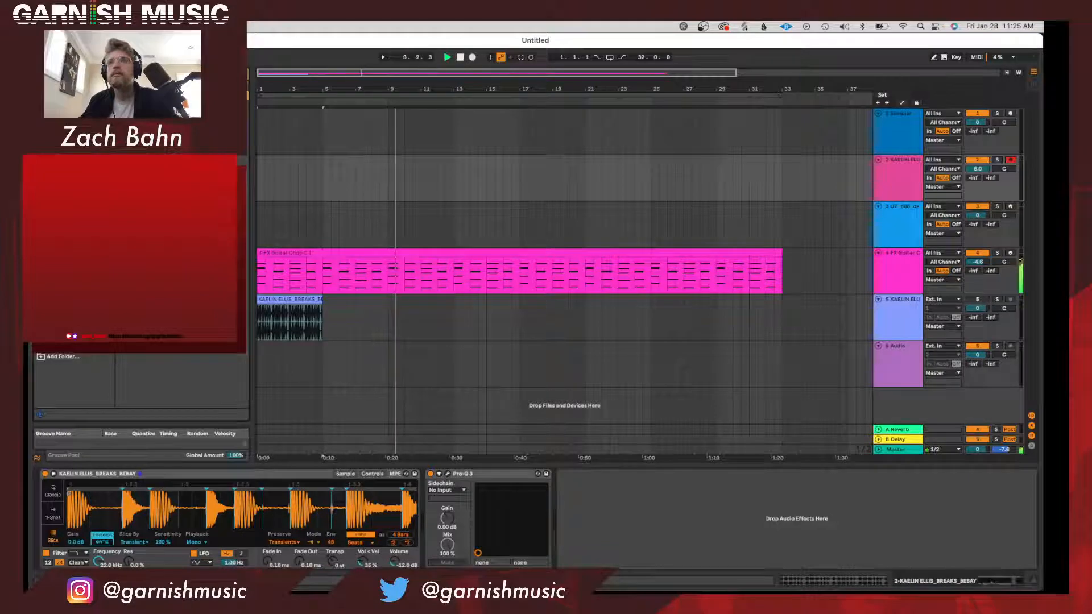
# Record a drum performance with the sliced break over the first 16 bars of the guitar chop loop.
pyautogui.press('super+z')
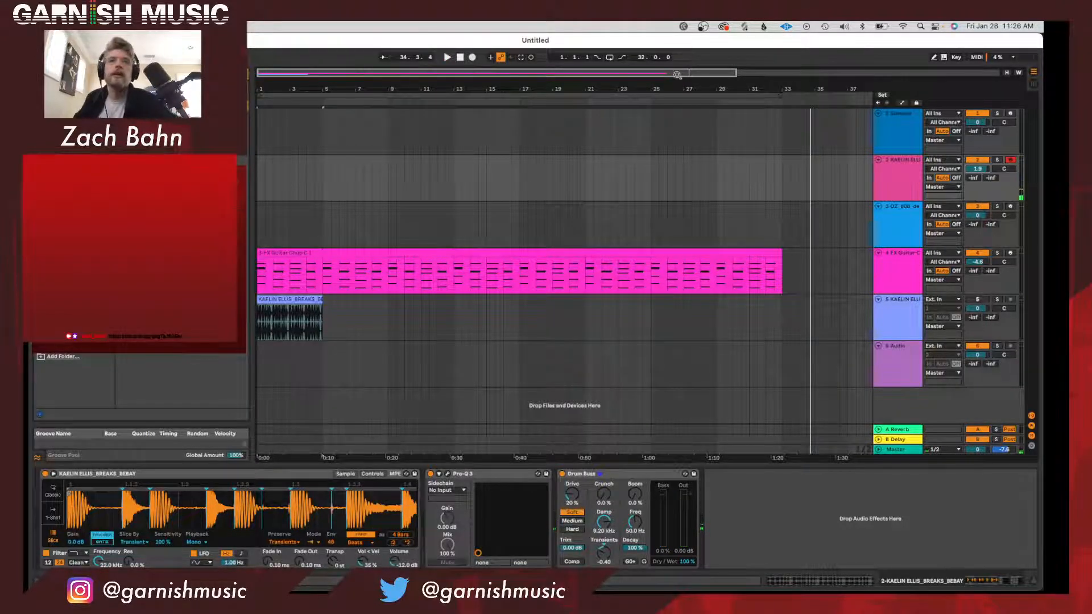
pyautogui.click(672, 95)
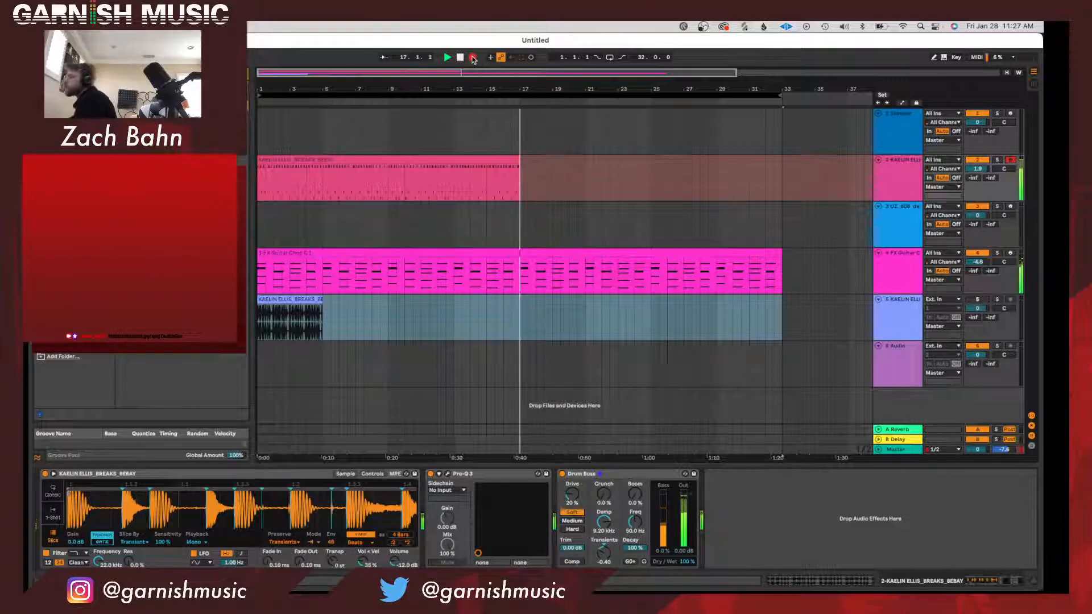
pyautogui.click(473, 58)
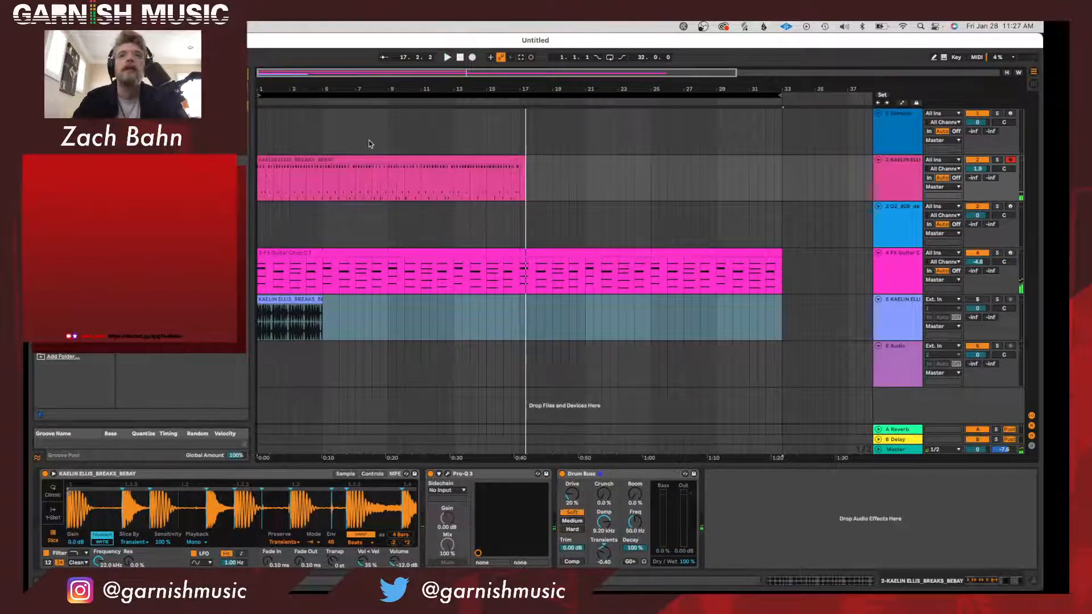
# Trim the recorded drum clip to its last eight bars, ending at bar 17, and place it at bar 1.
pyautogui.doubleClick(352, 161)
pyautogui.click(897, 190)
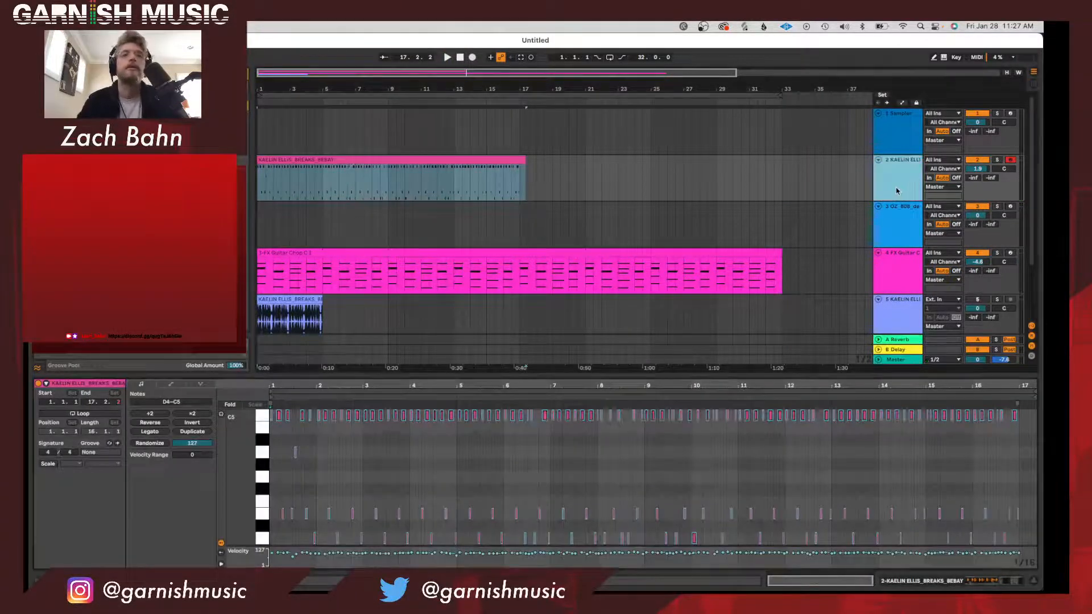
pyautogui.moveTo(526, 160); pyautogui.dragTo(517, 159)
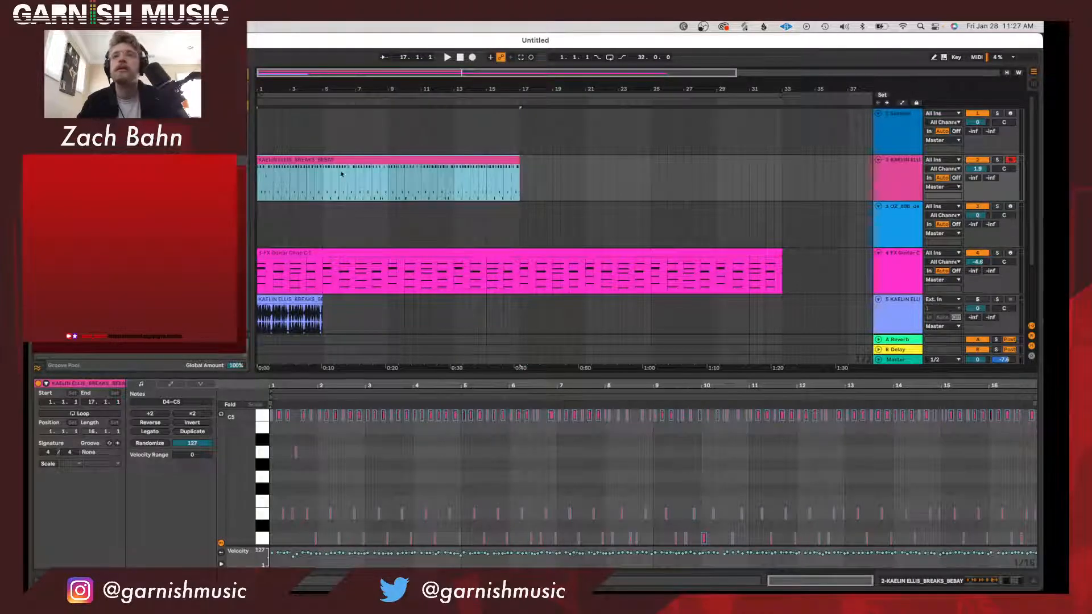
pyautogui.press('space')
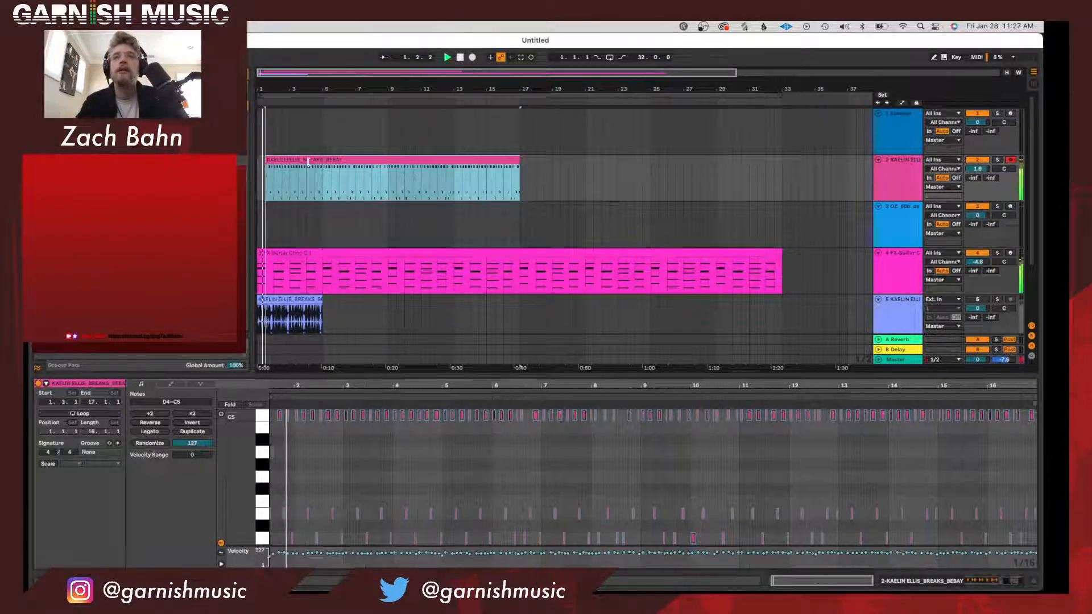
pyautogui.moveTo(259, 159); pyautogui.dragTo(284, 158)
# Set the audio buffer size to 512 samples in the preferences.
pyautogui.press('super+comma')
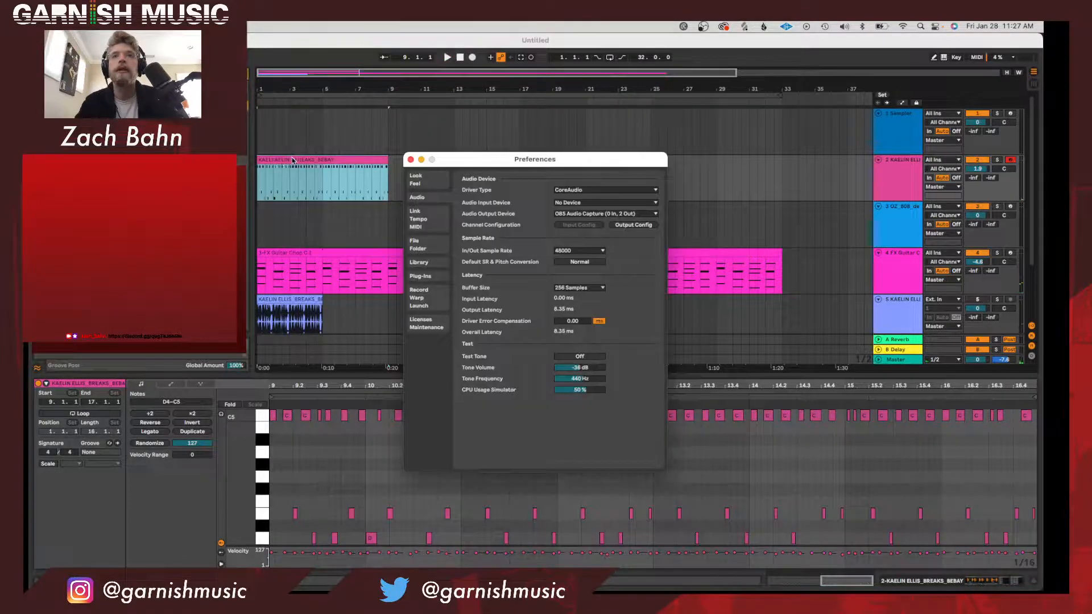
pyautogui.click(568, 289)
pyautogui.click(567, 327)
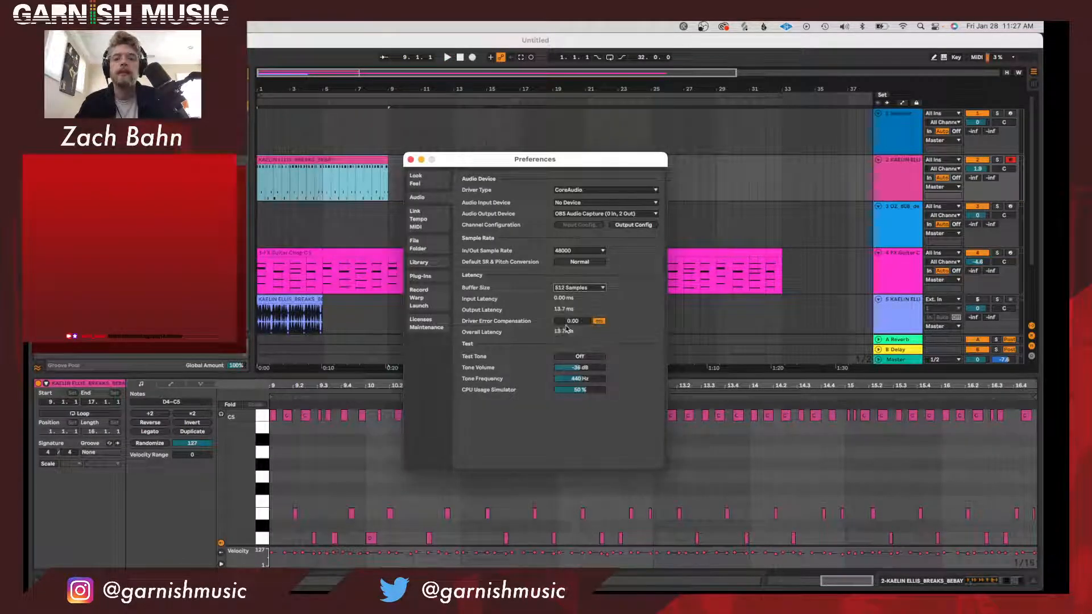
pyautogui.click(411, 160)
# Audition the drum clip, trim it to its last six bars starting at bar 1, and shorten the arrangement loop to match.
pyautogui.press('space')
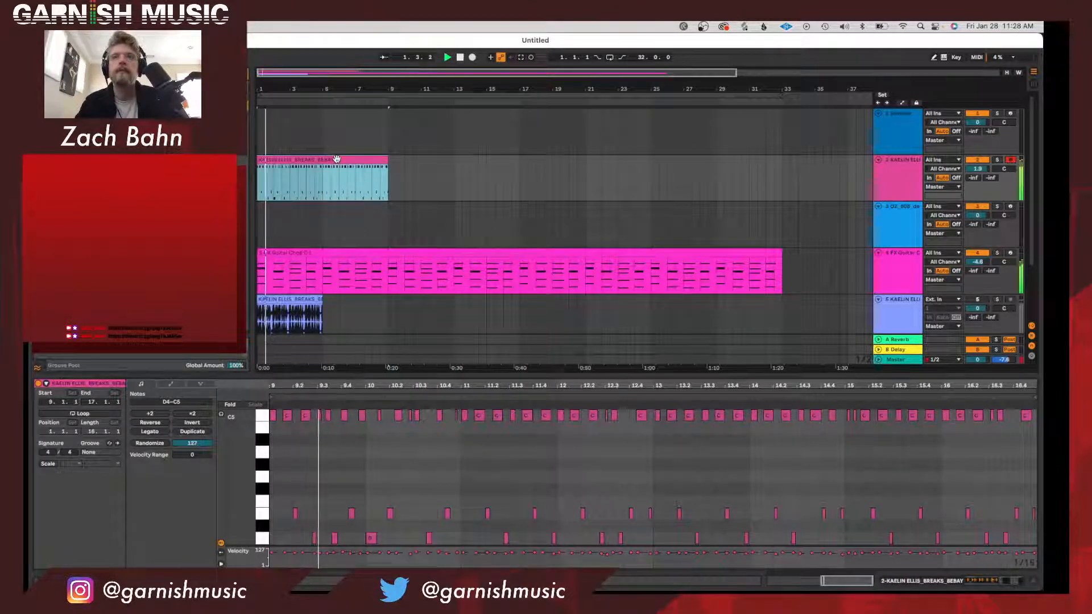
pyautogui.click(337, 186)
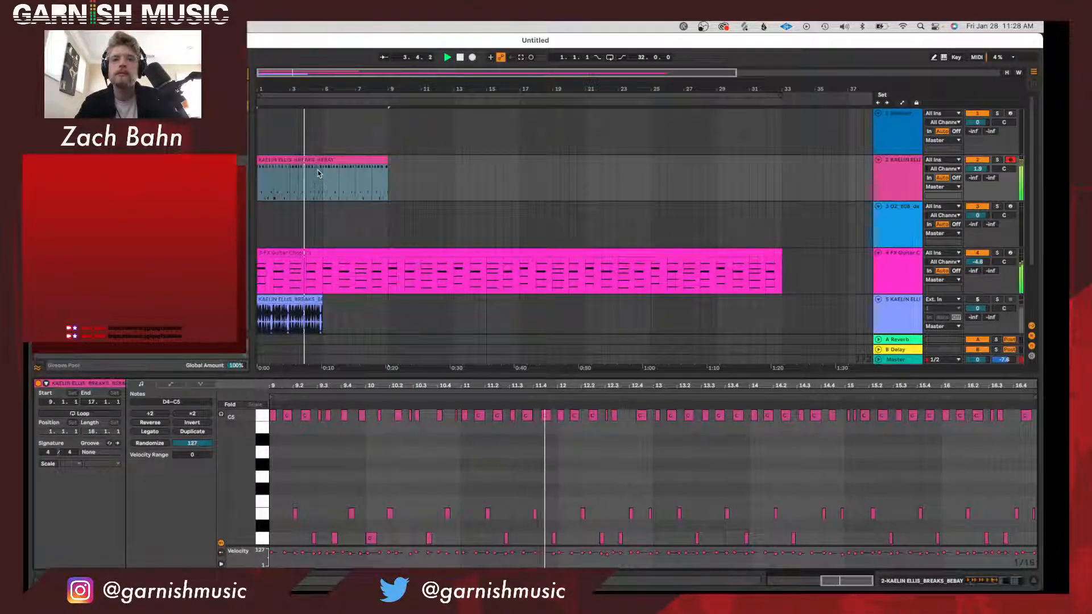
pyautogui.moveTo(258, 160)
pyautogui.mouseDown()
pyautogui.moveTo(289, 160)
pyautogui.moveTo(275, 160)
pyautogui.mouseUp()
pyautogui.press('space')
pyautogui.press('space')
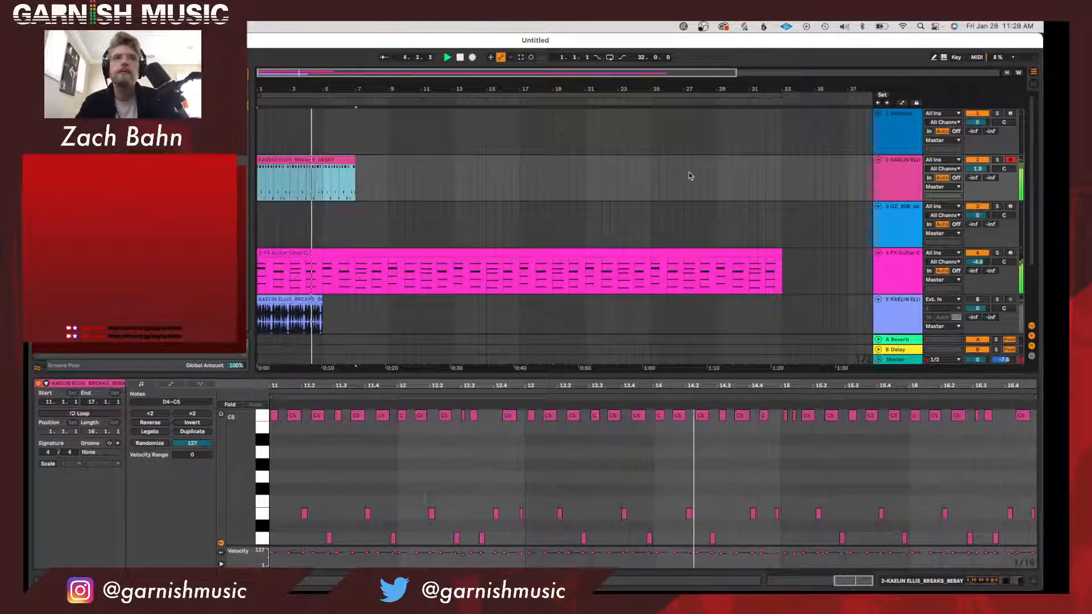
pyautogui.moveTo(778, 97); pyautogui.dragTo(349, 134)
# Set Drum Buss Transients to -0.25 and Boom to 3.2%, and set the sliced break's track volume to 1.1 dB.
pyautogui.click(901, 188)
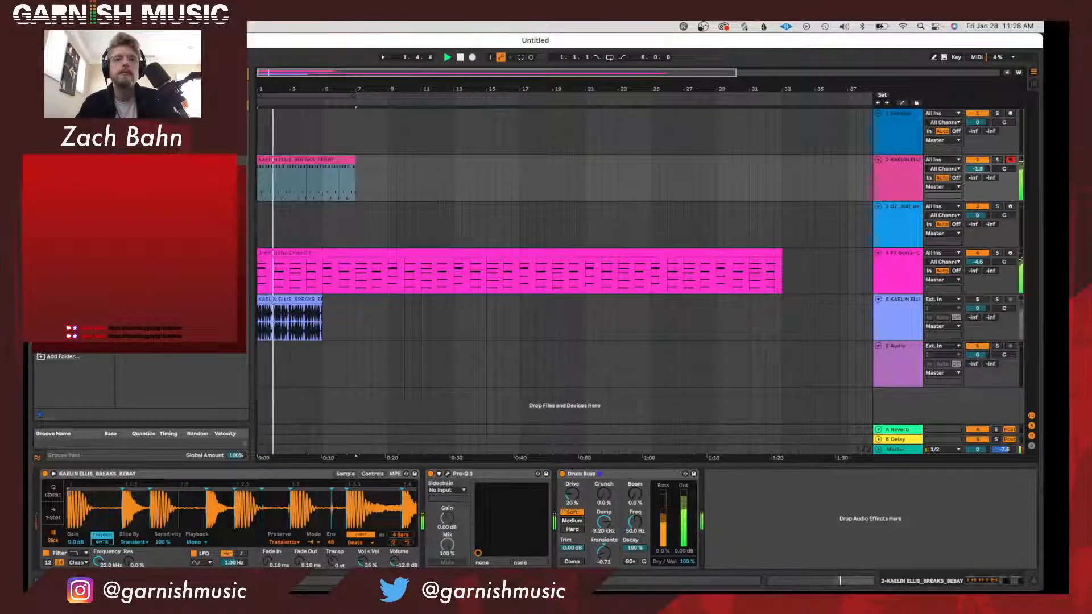
pyautogui.moveTo(601, 557); pyautogui.dragTo(601, 534)
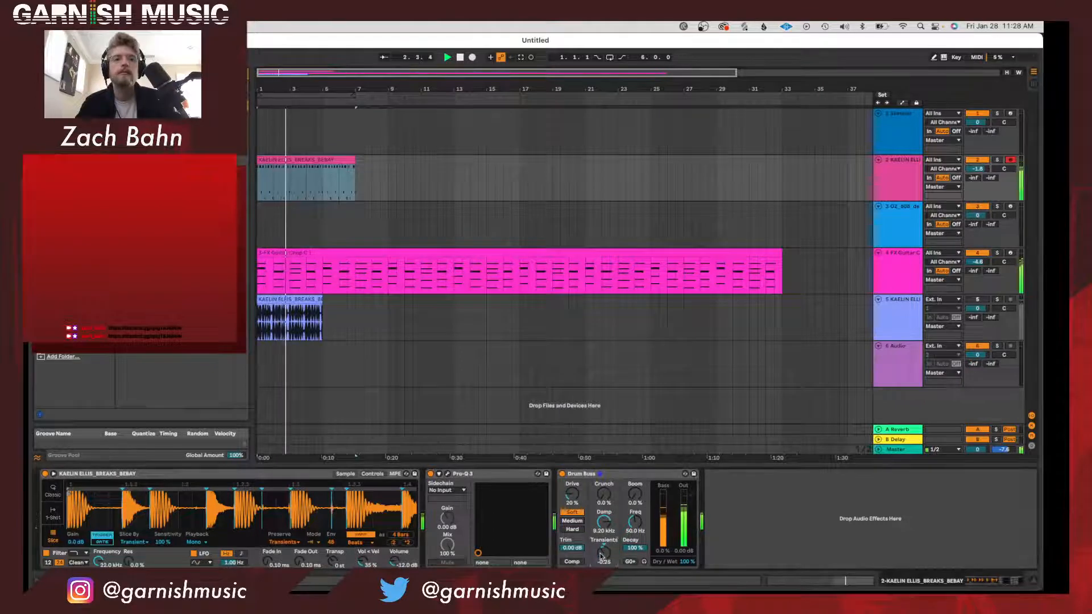
pyautogui.moveTo(982, 171); pyautogui.dragTo(982, 156)
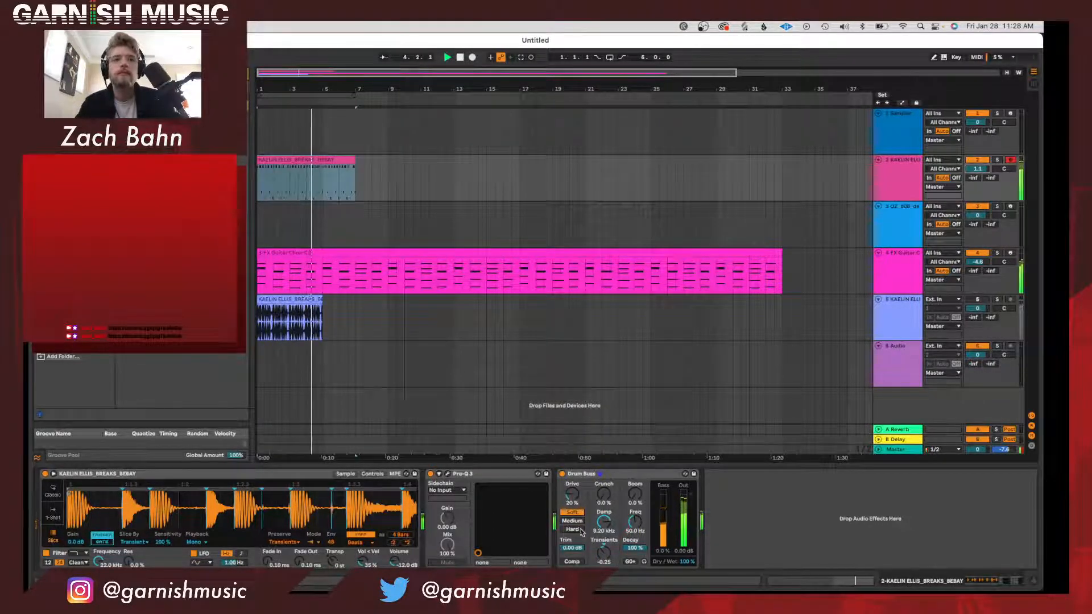
pyautogui.click(572, 562)
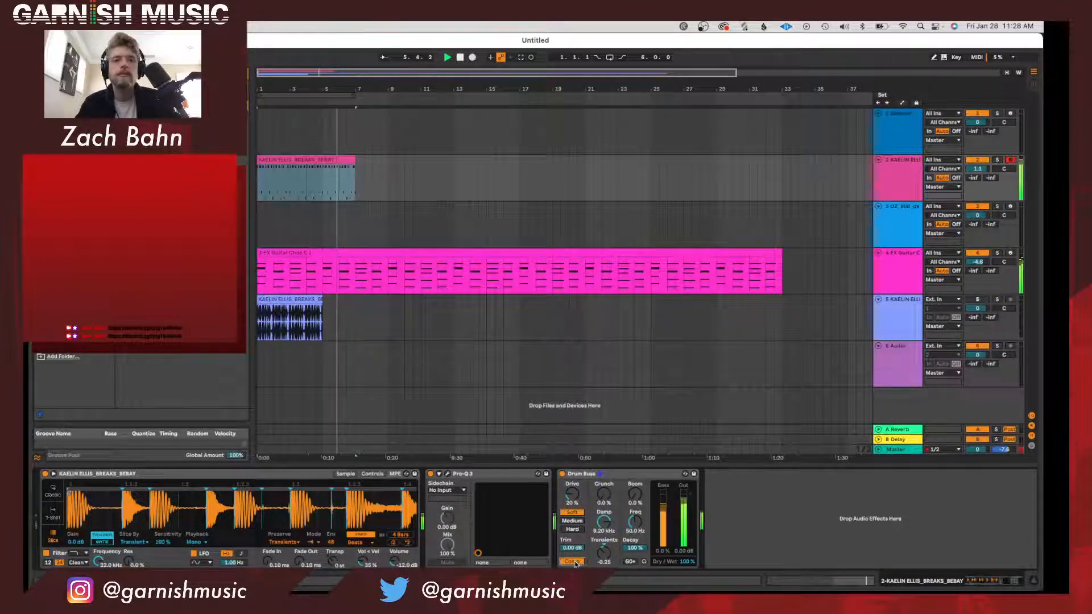
pyautogui.click(572, 562)
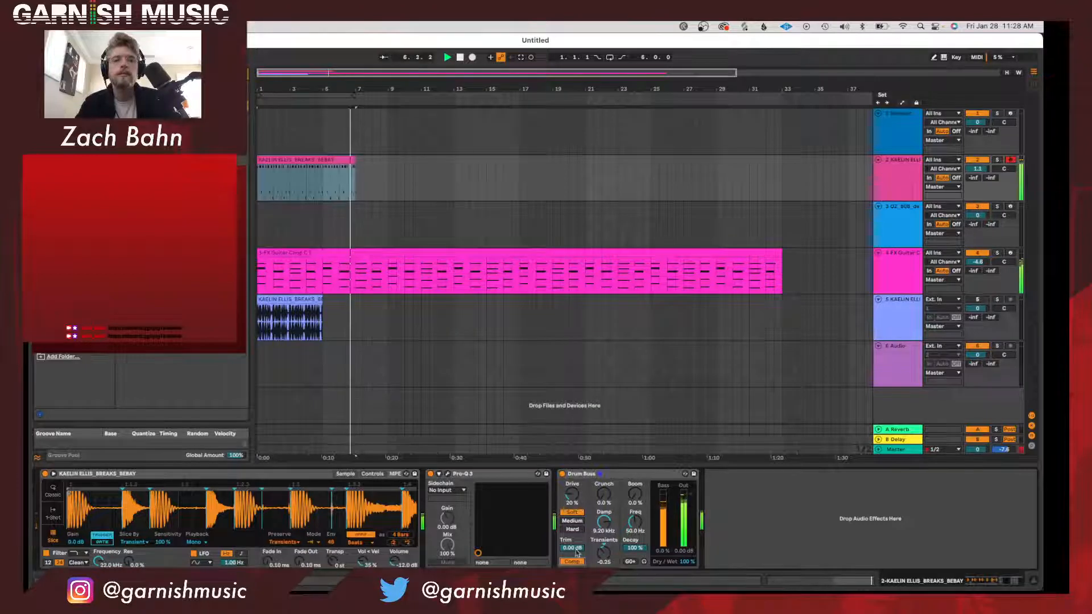
pyautogui.moveTo(633, 495); pyautogui.dragTo(633, 492)
# Shorten the drum clip to four bars, duplicate it twice in a row, and extend the arrangement loop to eight bars.
pyautogui.press('space')
pyautogui.press('space')
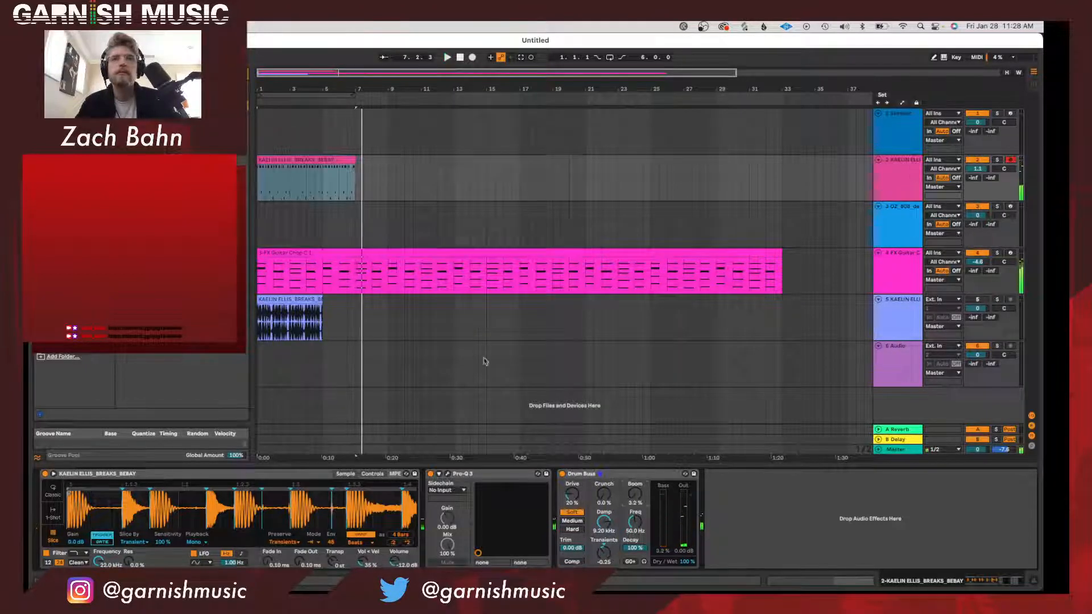
pyautogui.moveTo(354, 162); pyautogui.dragTo(322, 162)
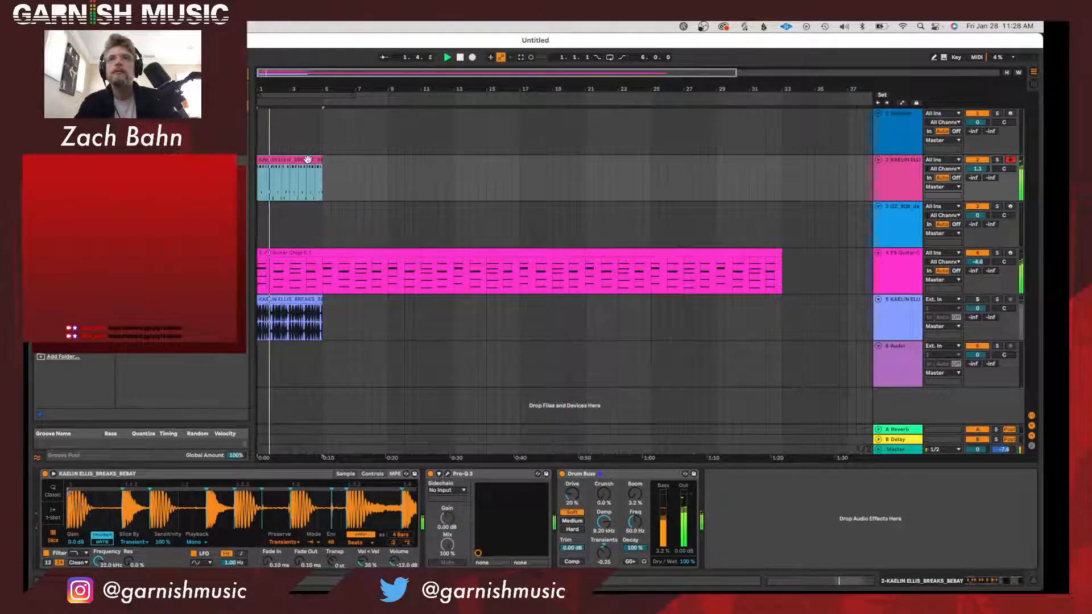
pyautogui.hotkey('ctrl', 'd')
pyautogui.press('super+d')
pyautogui.moveTo(354, 99); pyautogui.dragTo(388, 101)
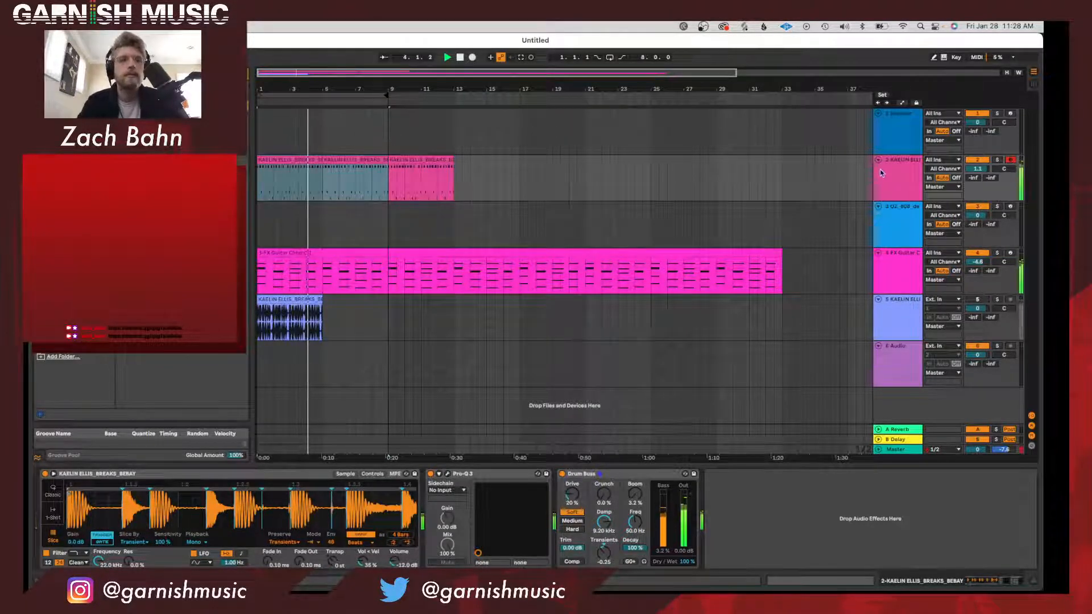
# Set the break's Simpler LFO to about 28.2 Hz with 121° offset, modulating pitch 3.81%, pan 71.9% and filter 7.89.
pyautogui.moveTo(231, 562); pyautogui.dragTo(230, 517)
pyautogui.click(379, 474)
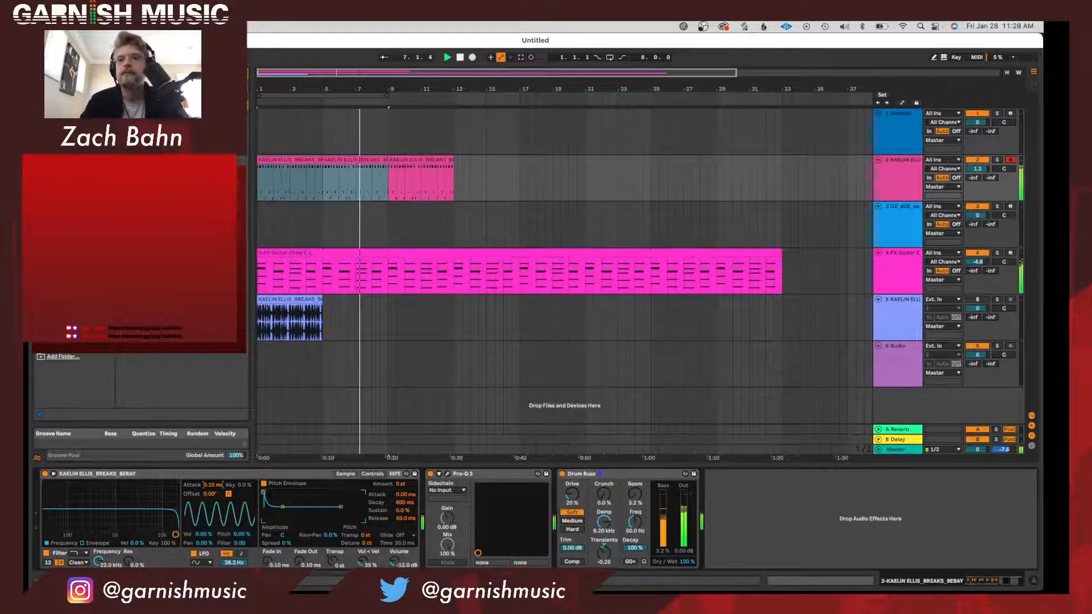
pyautogui.moveTo(213, 484)
pyautogui.mouseDown()
pyautogui.moveTo(213, 475)
pyautogui.moveTo(213, 498)
pyautogui.mouseUp()
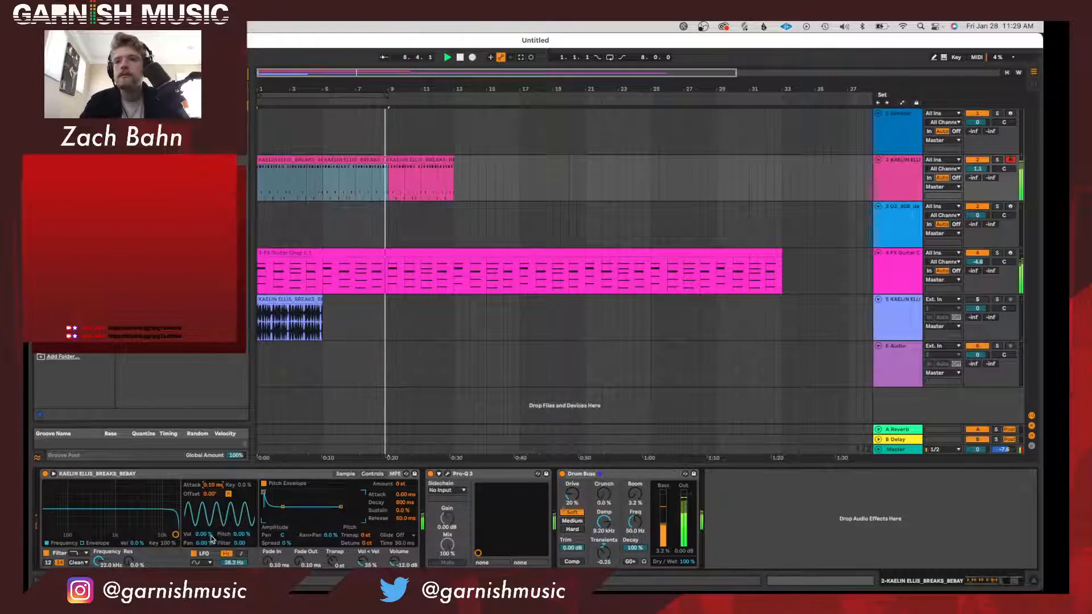
pyautogui.moveTo(242, 534); pyautogui.dragTo(205, 499)
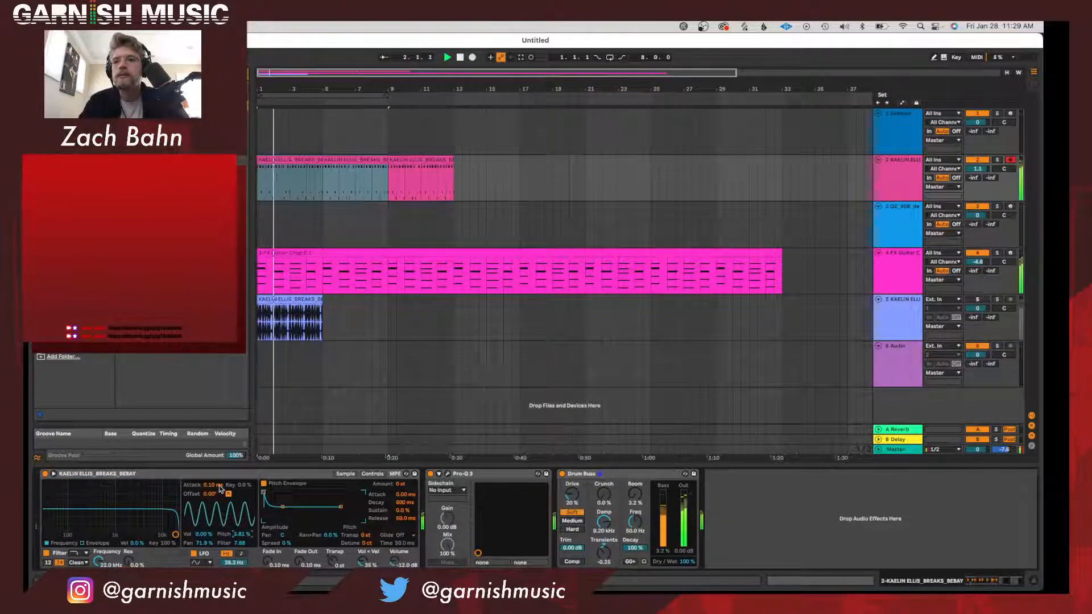
pyautogui.moveTo(211, 493); pyautogui.dragTo(212, 470)
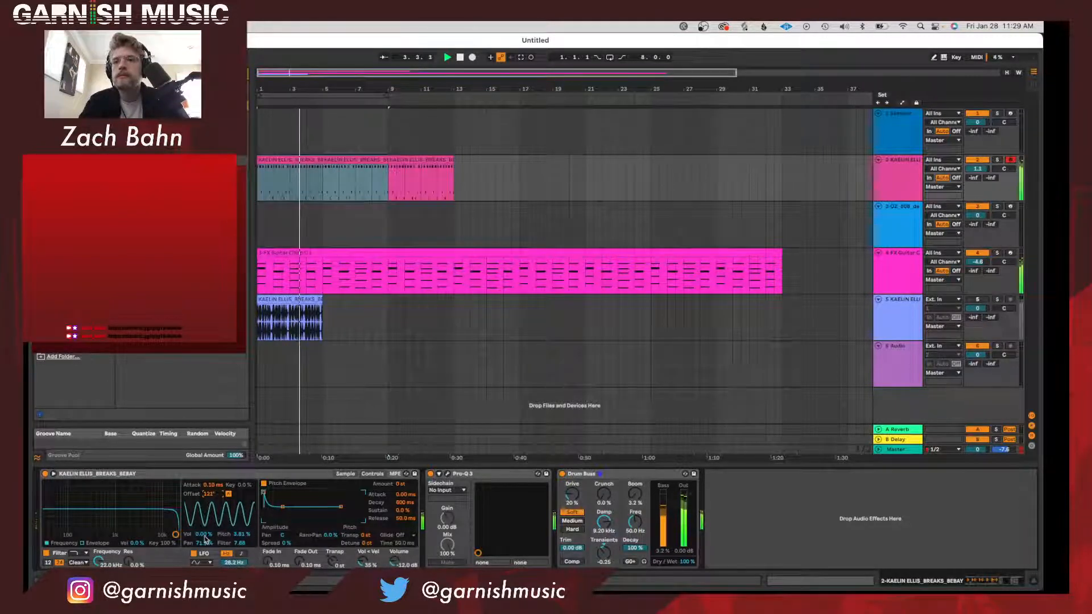
# Raise the break's Simpler LFO modulation to 29.9% for pitch and 11.8 for filter, keeping the sine waveform.
pyautogui.moveTo(203, 543); pyautogui.dragTo(204, 586)
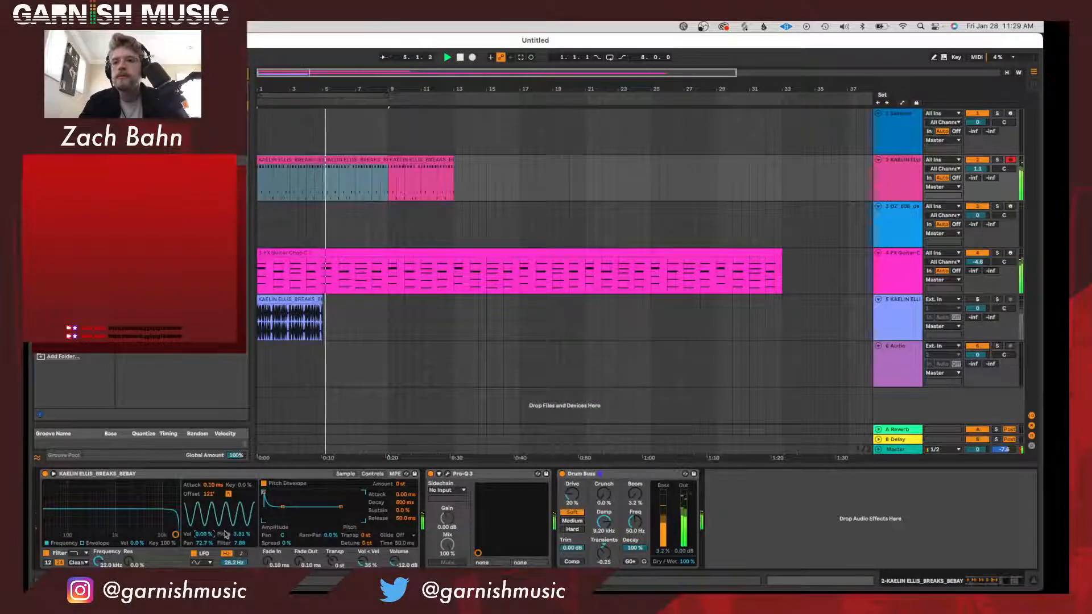
pyautogui.moveTo(239, 543); pyautogui.dragTo(242, 503)
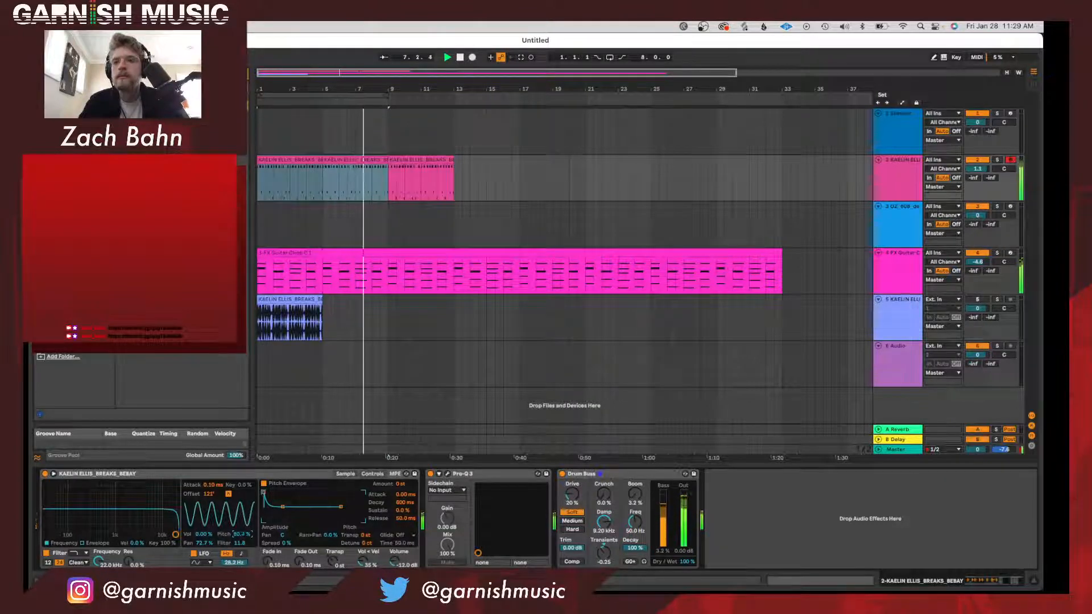
pyautogui.moveTo(241, 534)
pyautogui.mouseDown()
pyautogui.moveTo(241, 556)
pyautogui.moveTo(241, 540)
pyautogui.mouseUp()
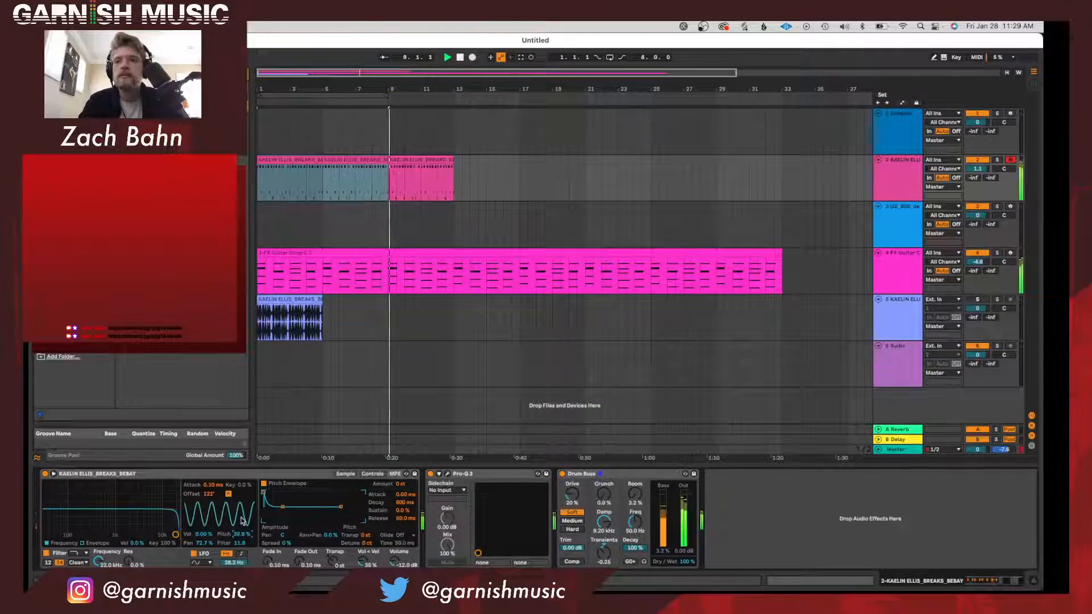
pyautogui.click(203, 562)
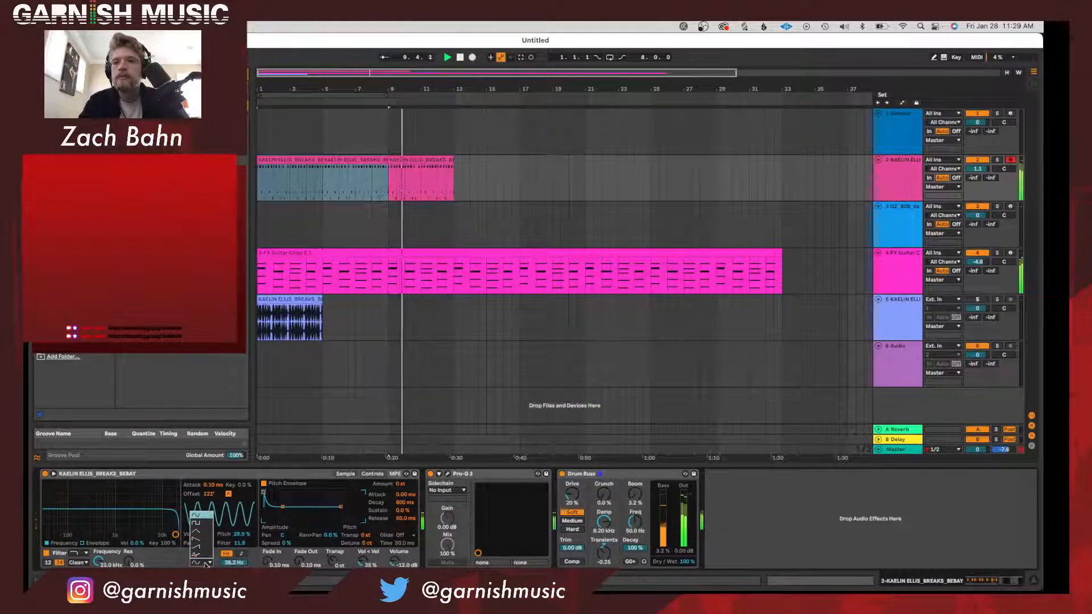
pyautogui.click(210, 562)
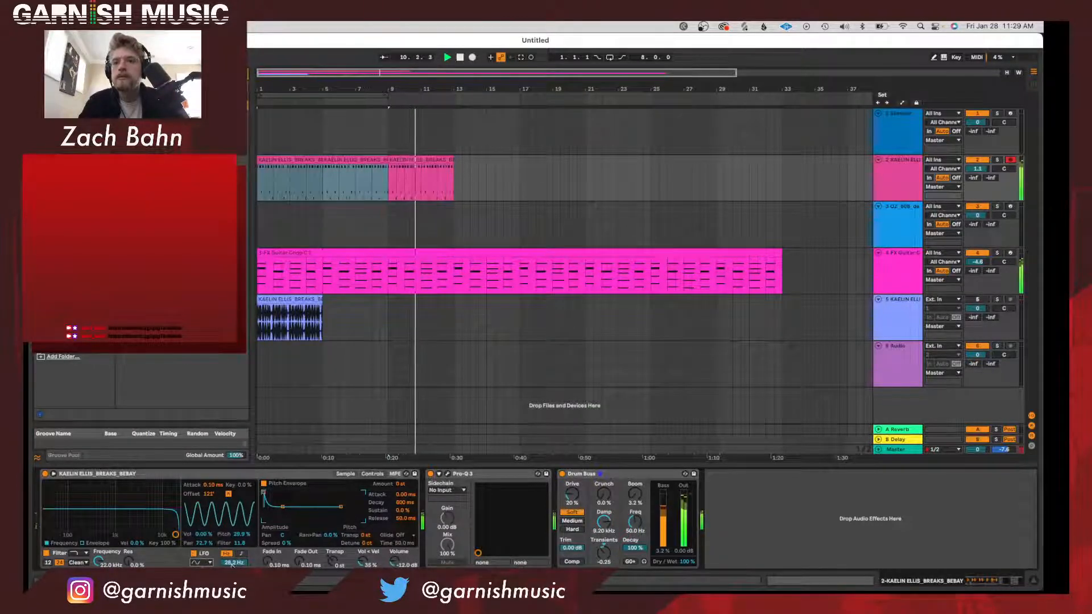
# Set the break's LFO rate to 10.4 Hz and its pan modulation to 43% while auditioning the arrangement.
pyautogui.moveTo(234, 562); pyautogui.dragTo(234, 612)
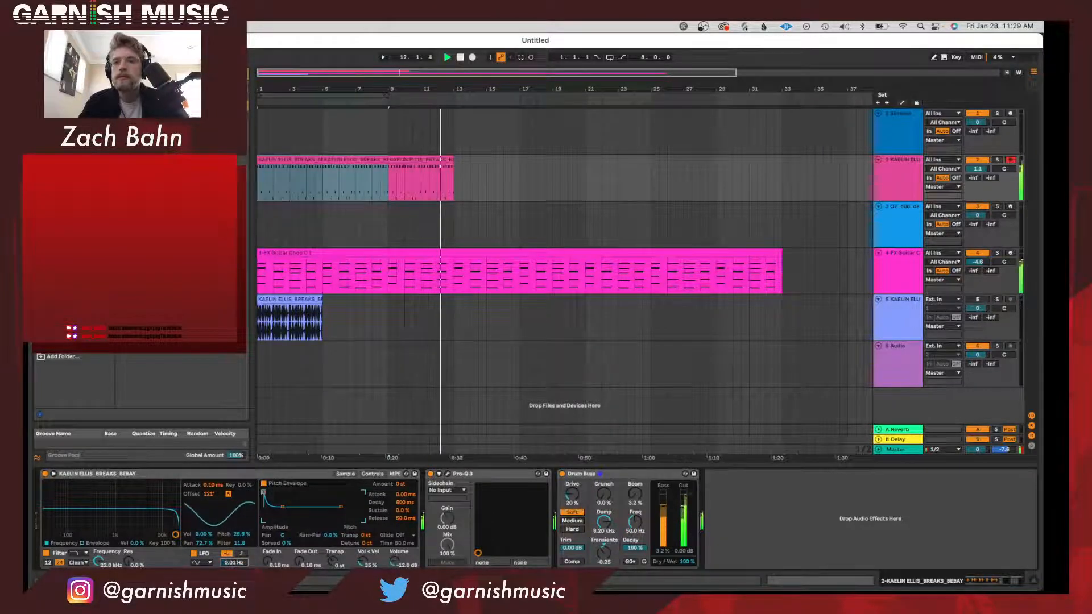
pyautogui.moveTo(236, 562); pyautogui.dragTo(236, 525)
pyautogui.press('space')
pyautogui.press('space')
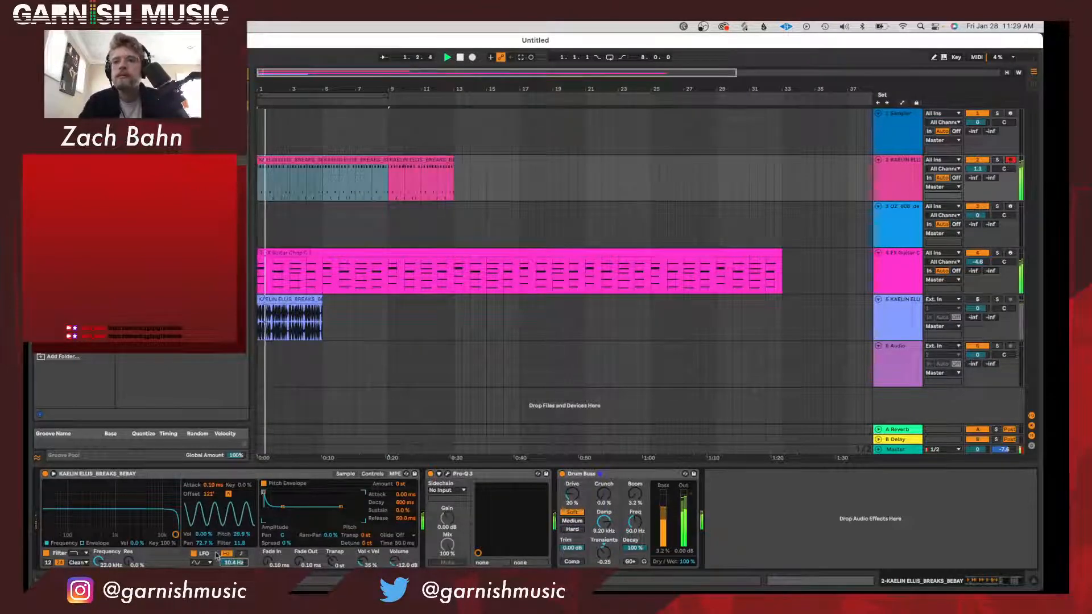
pyautogui.moveTo(204, 540); pyautogui.dragTo(204, 544)
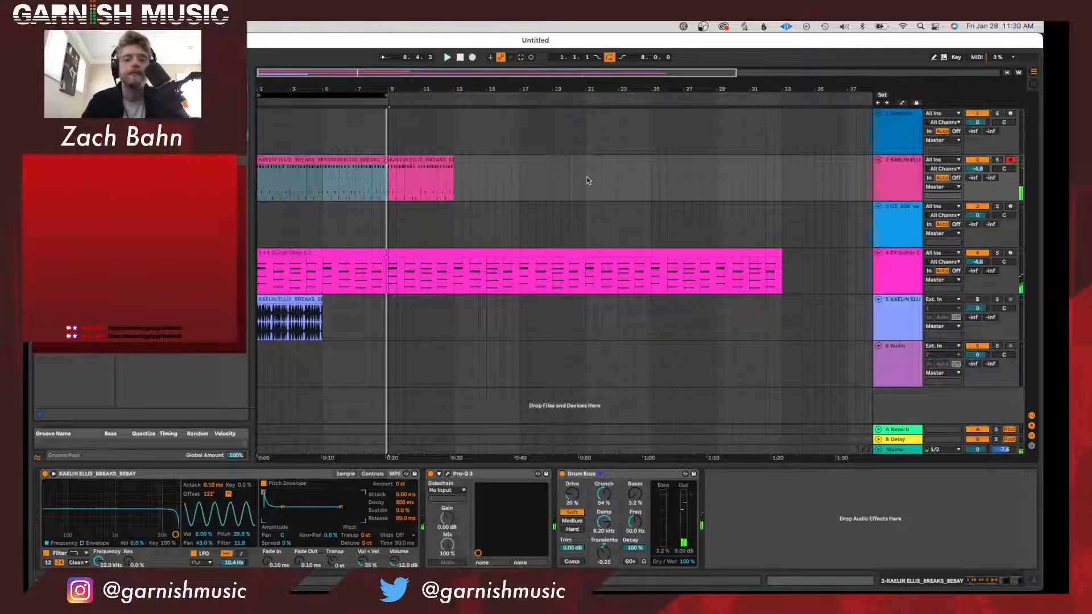
# Select the 808 bass track and switch its Simpler to One-Shot mode, trying Classic mode first.
pyautogui.click(430, 166)
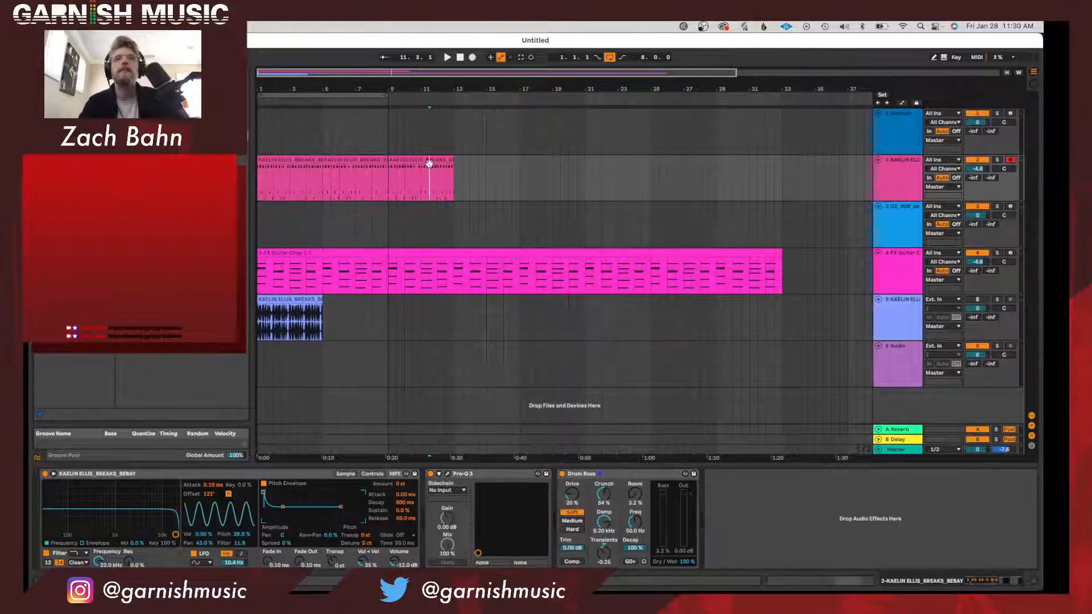
pyautogui.click(429, 160)
pyautogui.click(908, 240)
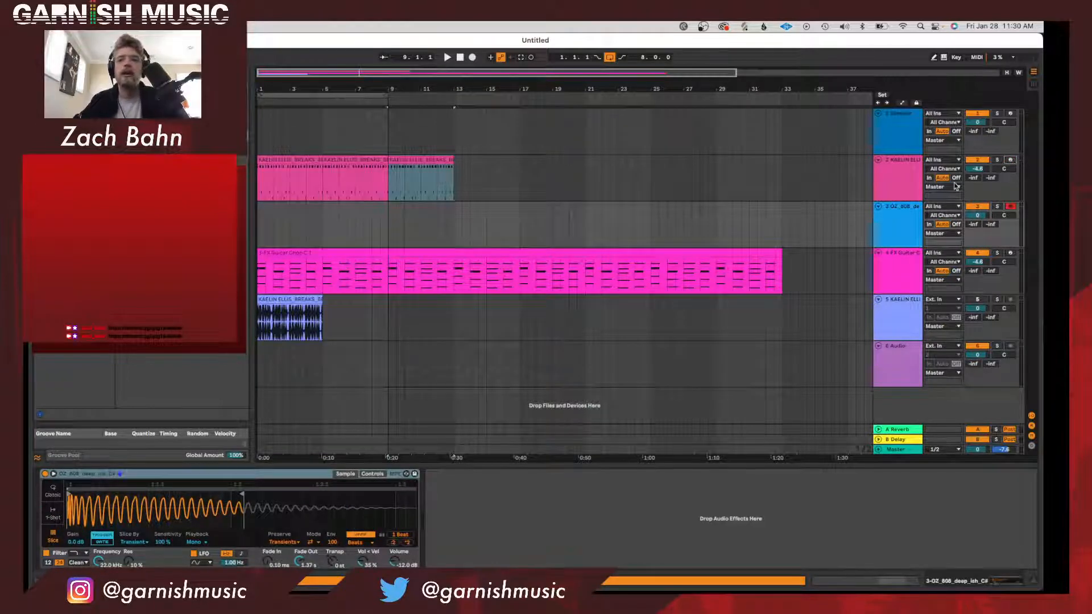
pyautogui.click(880, 232)
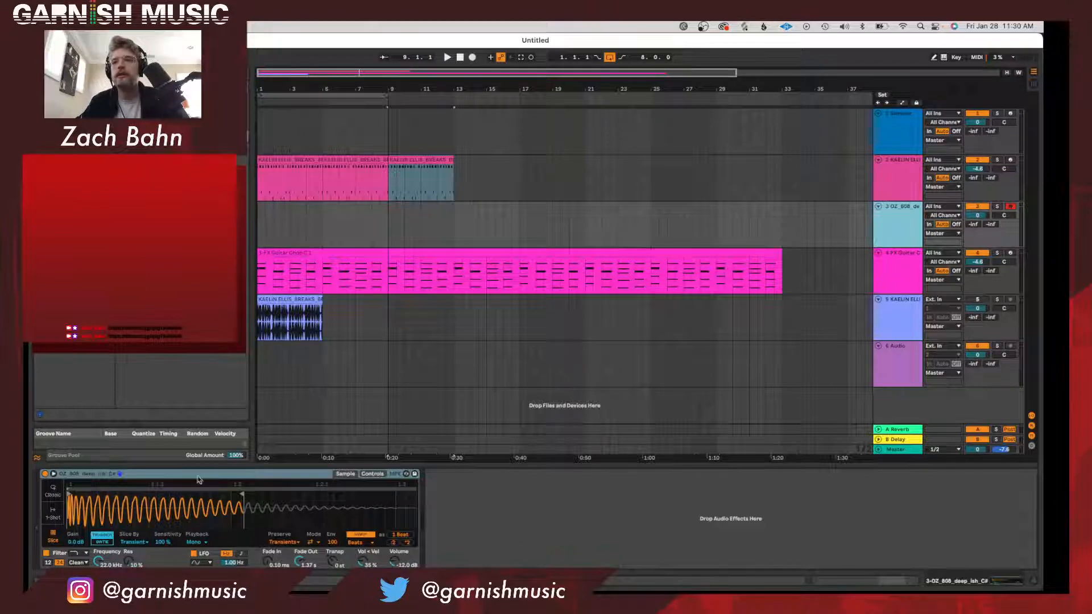
pyautogui.click(53, 492)
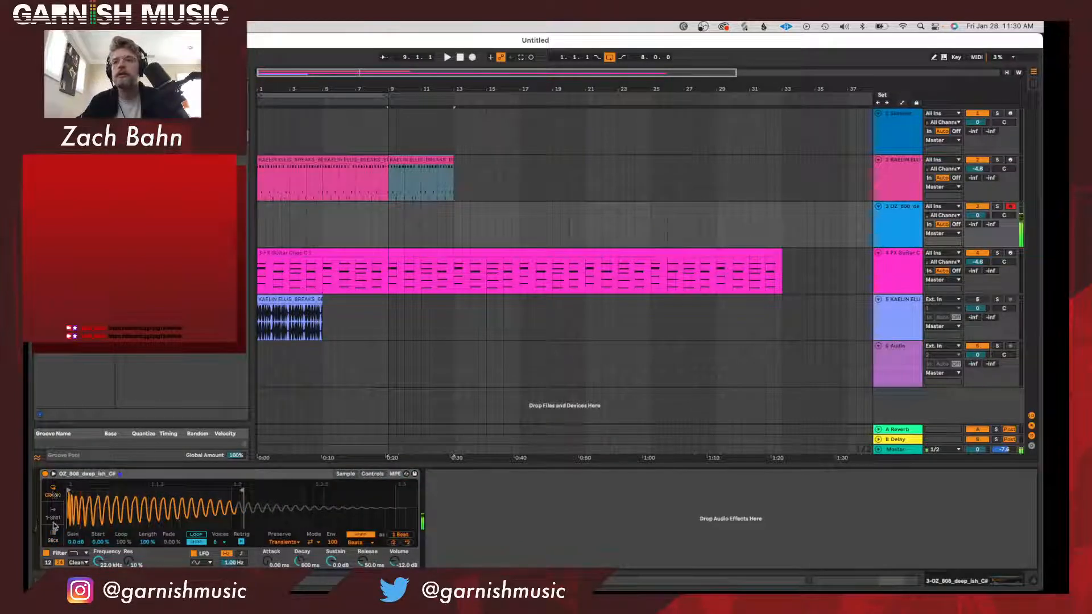
pyautogui.click(53, 517)
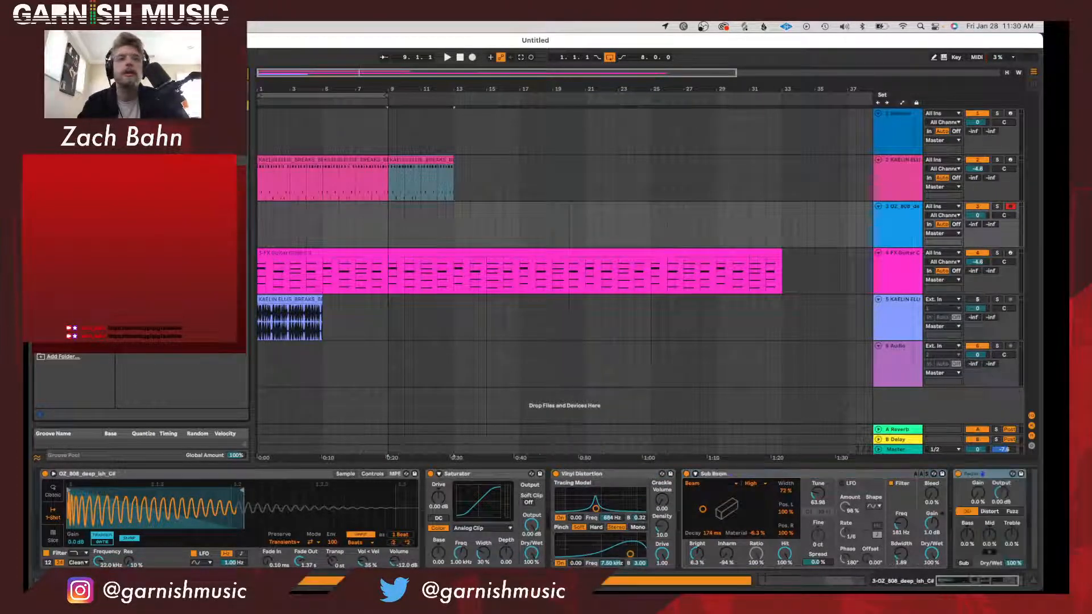
# Set the 808 track's Saturator to Medium Curve and lower the track volume to -1.3 dB.
pyautogui.click(494, 528)
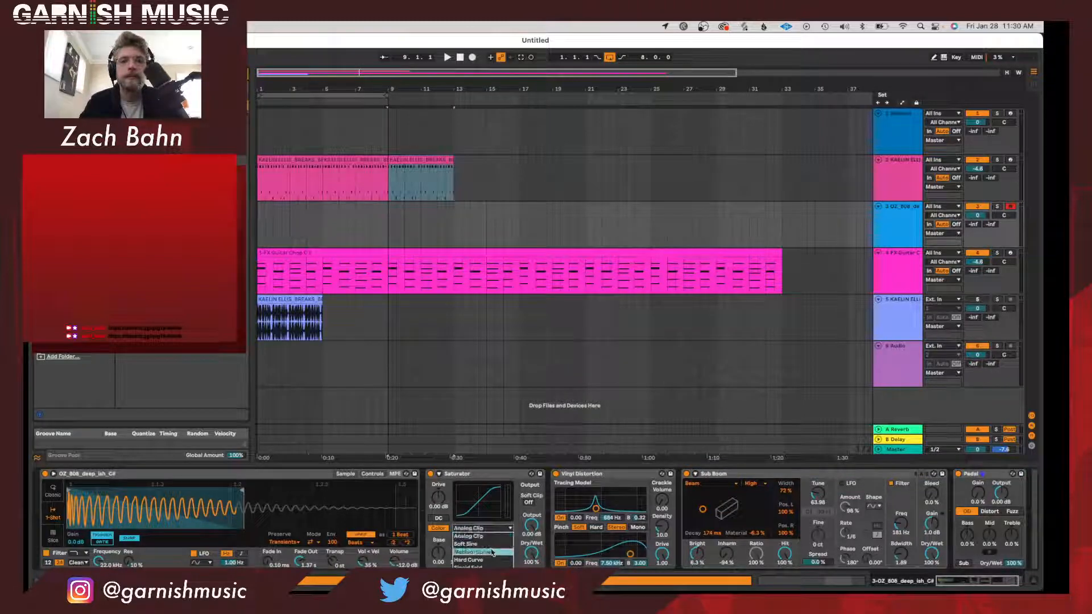
pyautogui.click(483, 539)
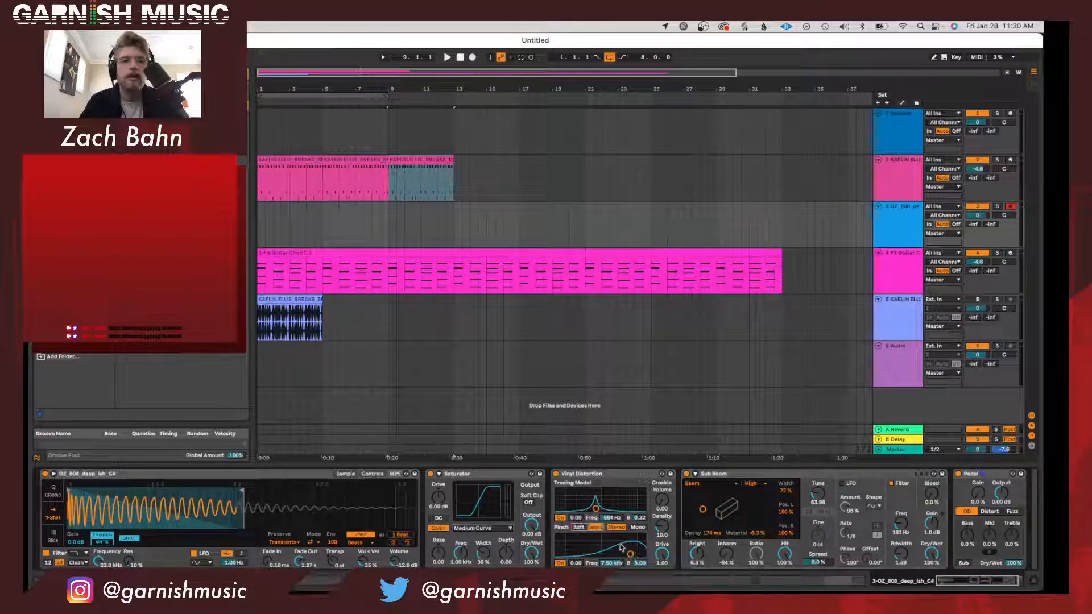
pyautogui.hscroll(3, 631, 553)
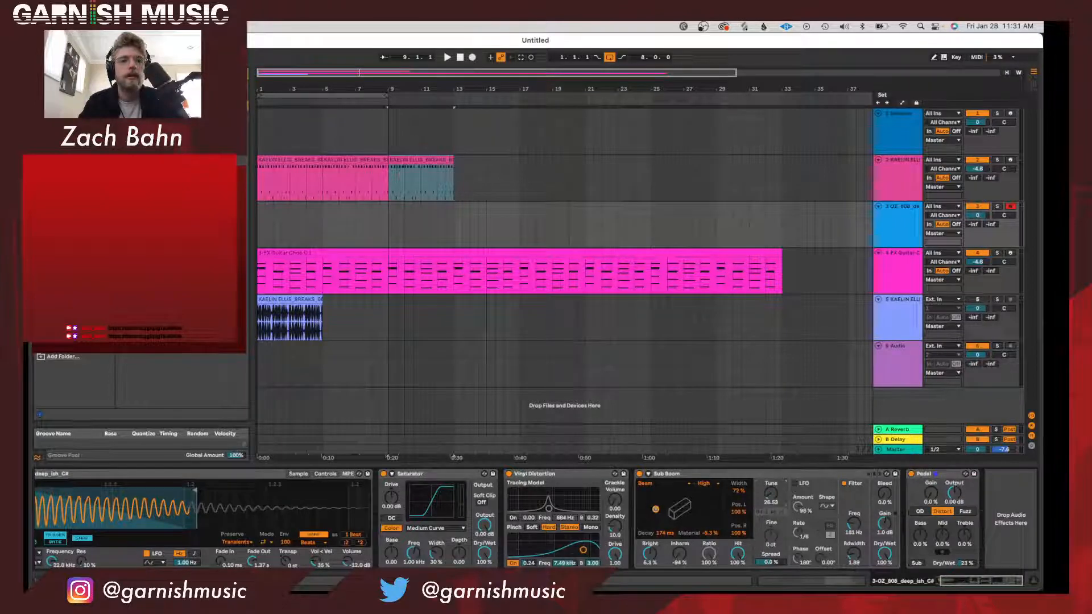
pyautogui.moveTo(919, 592)
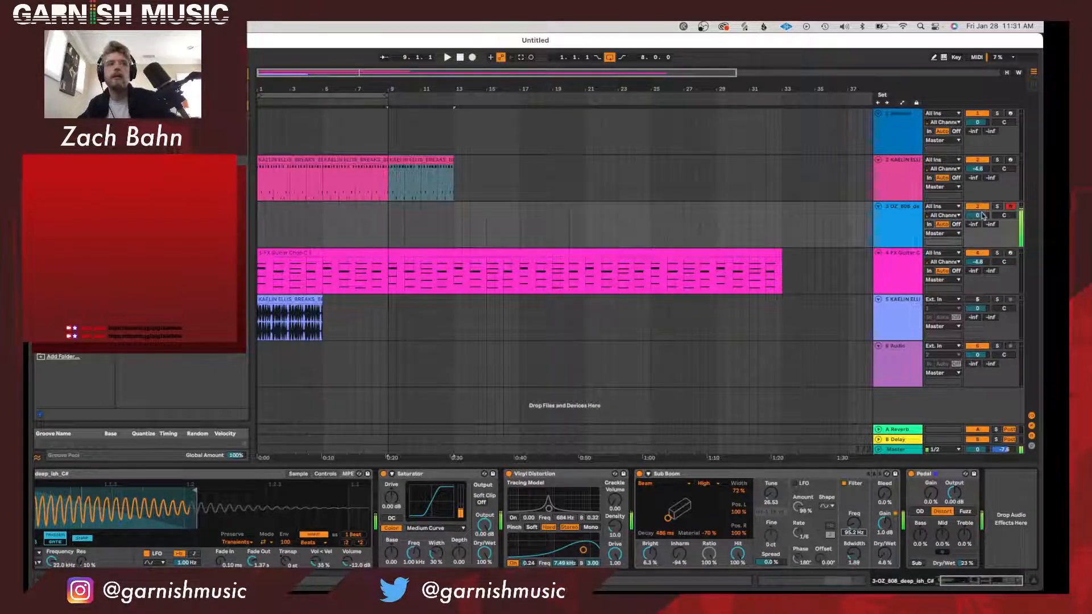
pyautogui.moveTo(982, 216); pyautogui.dragTo(982, 222)
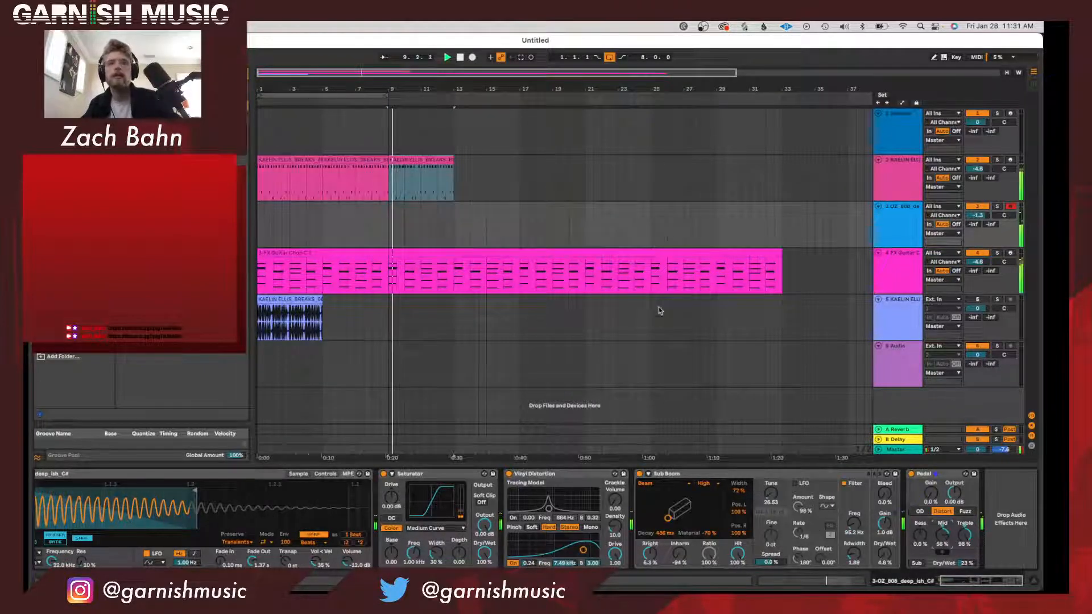
# Play the loop and set the break's LFO pan modulation to about 1.6%, Drum Buss Crunch to 25% and track volume to 0.3 dB.
pyautogui.click(319, 95)
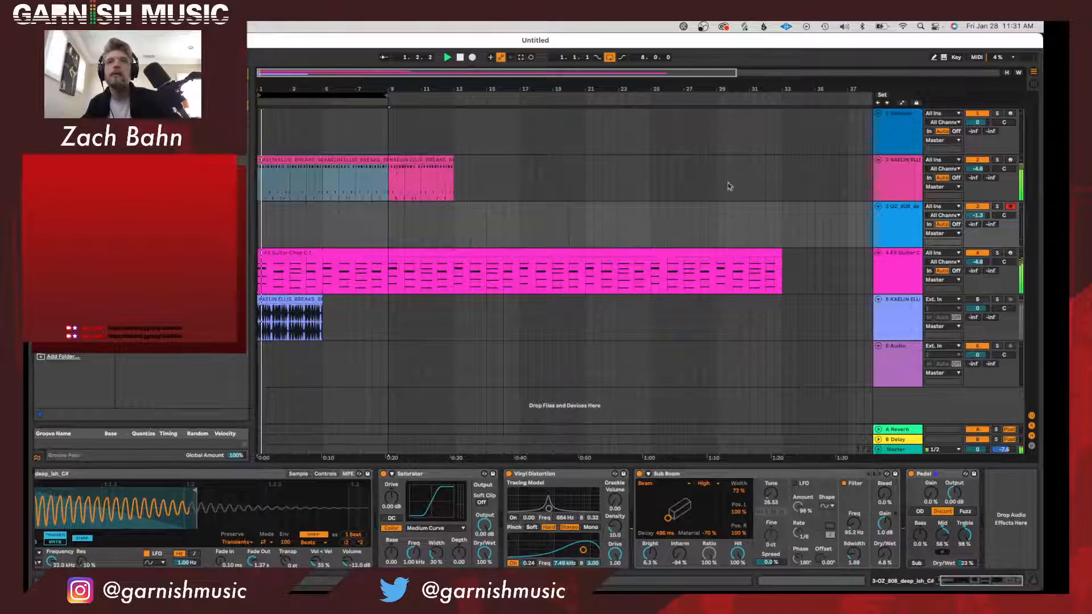
pyautogui.click(890, 194)
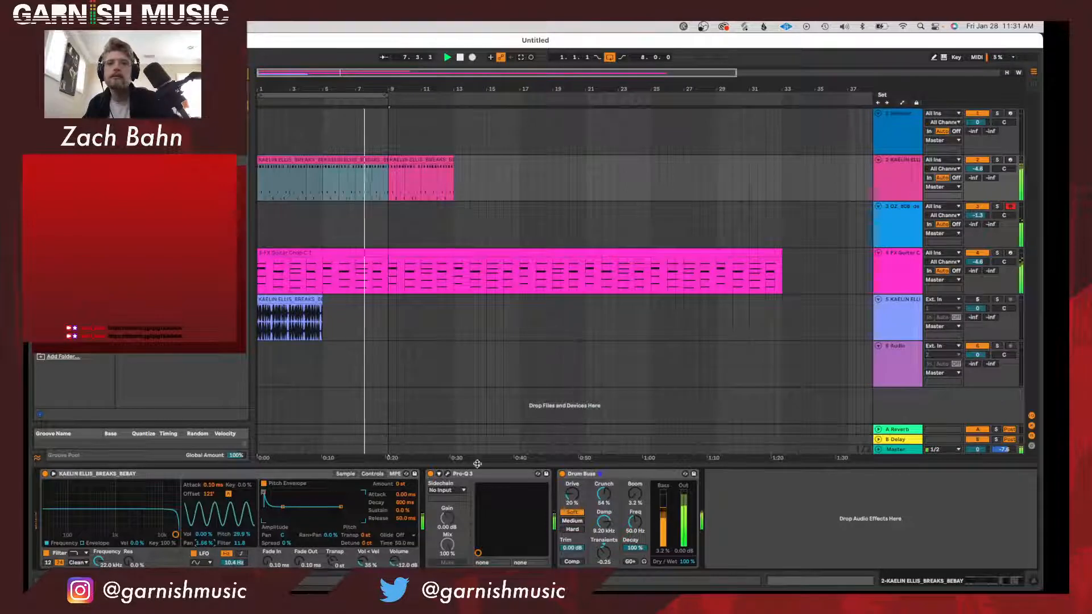
pyautogui.moveTo(604, 494); pyautogui.dragTo(604, 517)
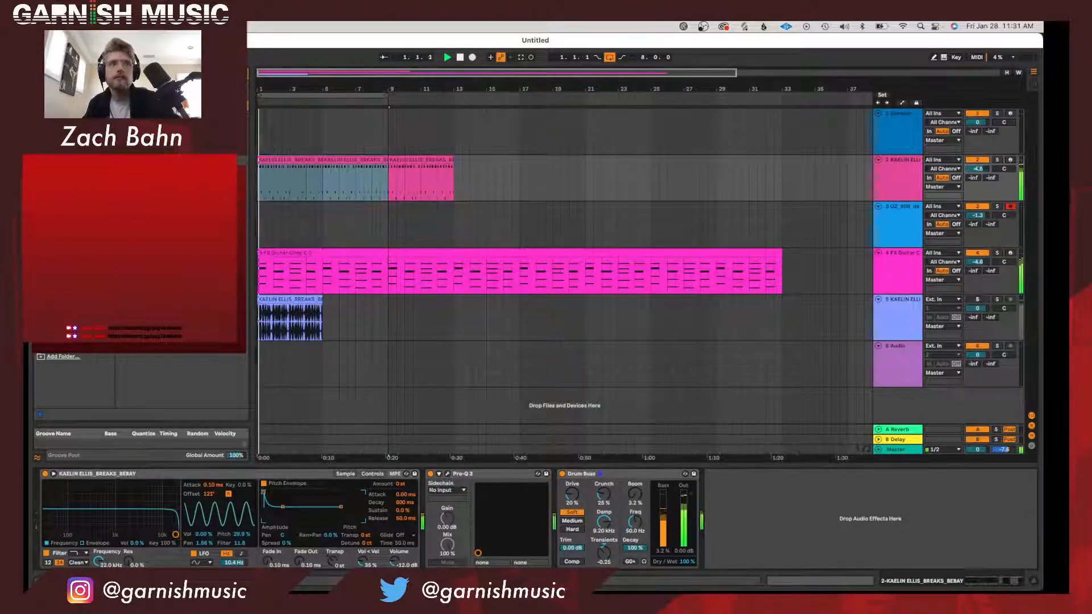
pyautogui.moveTo(978, 169); pyautogui.dragTo(977, 154)
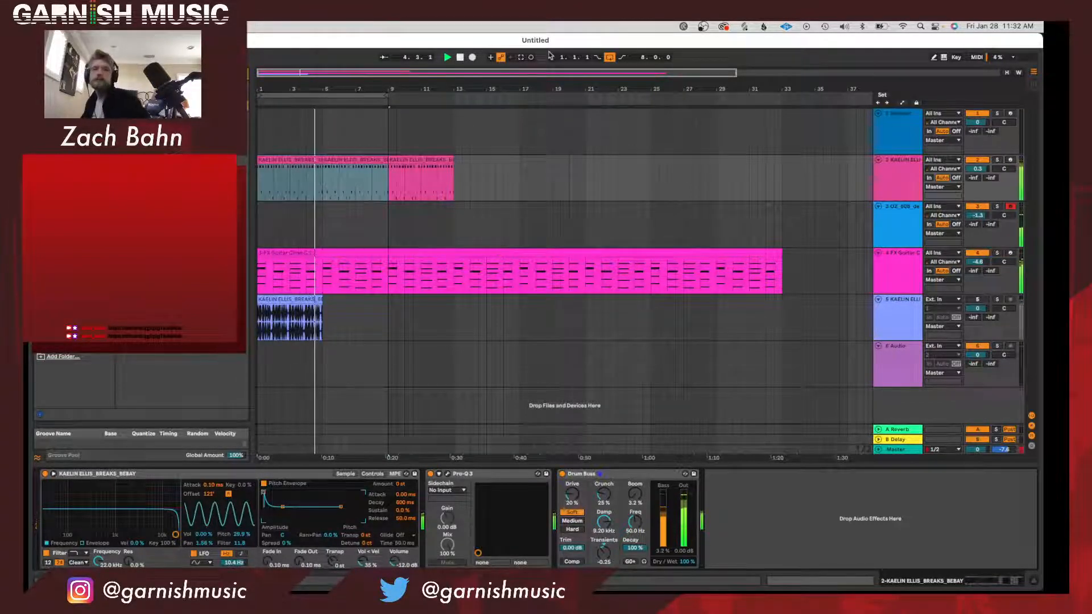
# Record an 808 bass performance over the eight-bar loop, stop playback, and select the 808 clip starting at bar 5.
pyautogui.click(473, 57)
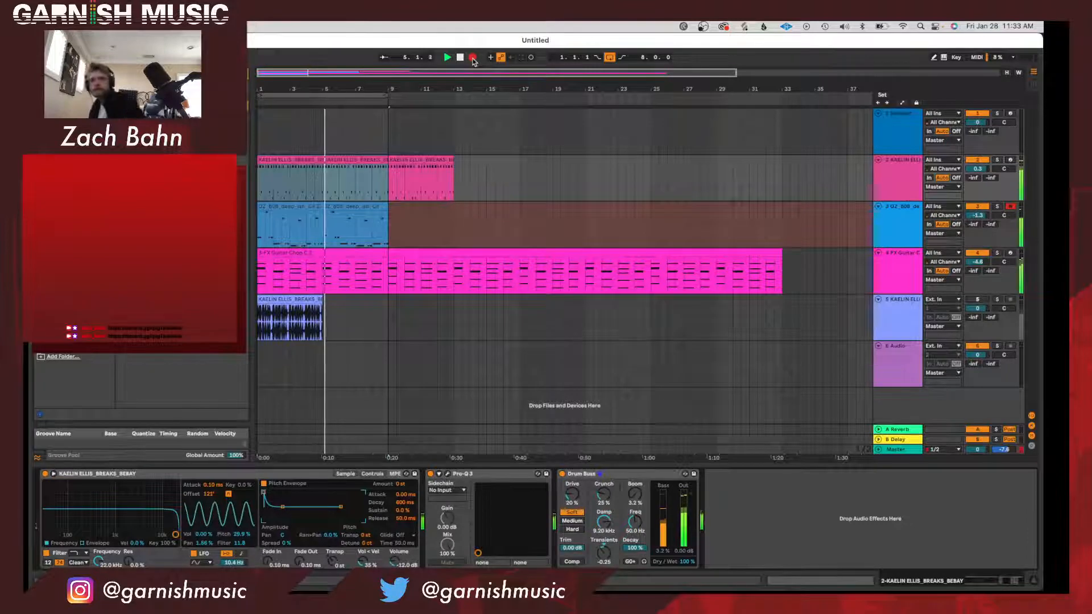
pyautogui.press('space')
pyautogui.click(329, 206)
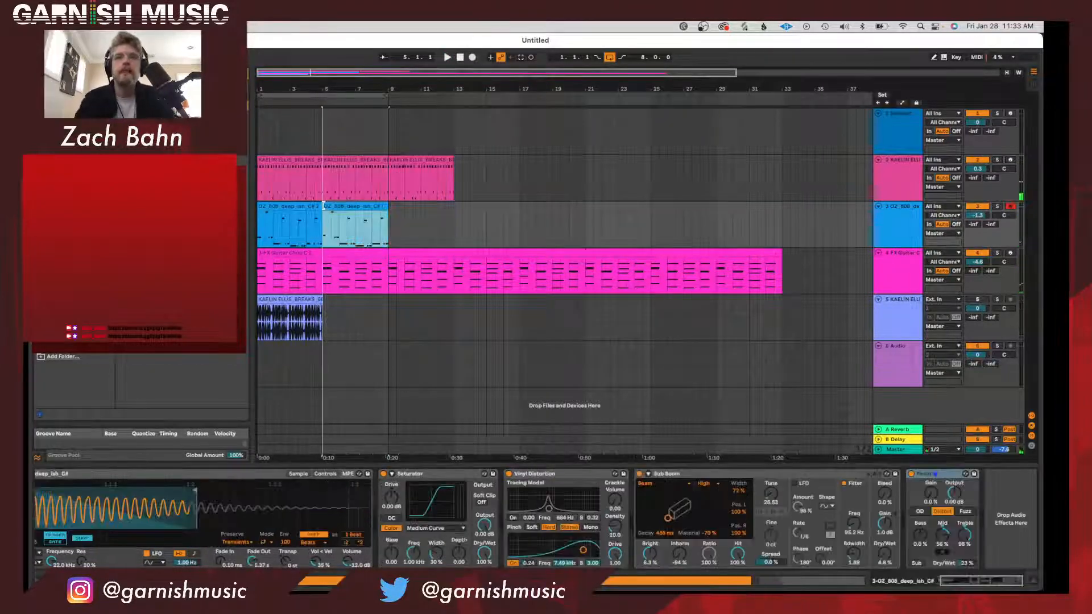
# Fine-tune the 808's effects during playback: Pedal Mid about 51%, Sub Boom Material -33% and Vinyl Distortion Pinch drive about 0.28.
pyautogui.hscroll(-2, 282, 508)
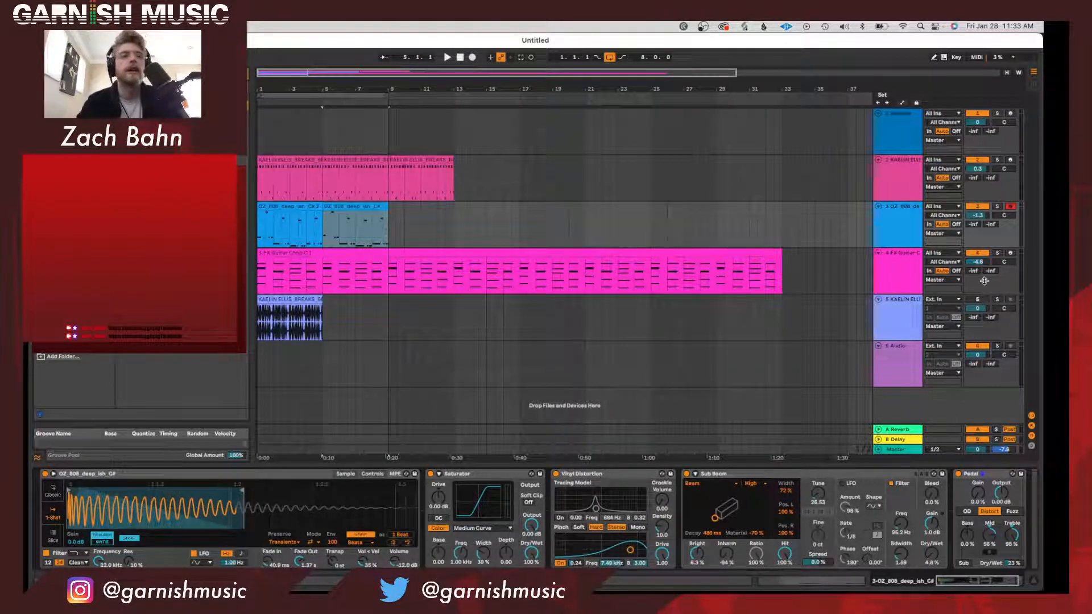
pyautogui.press('space')
pyautogui.hscroll(2, 932, 506)
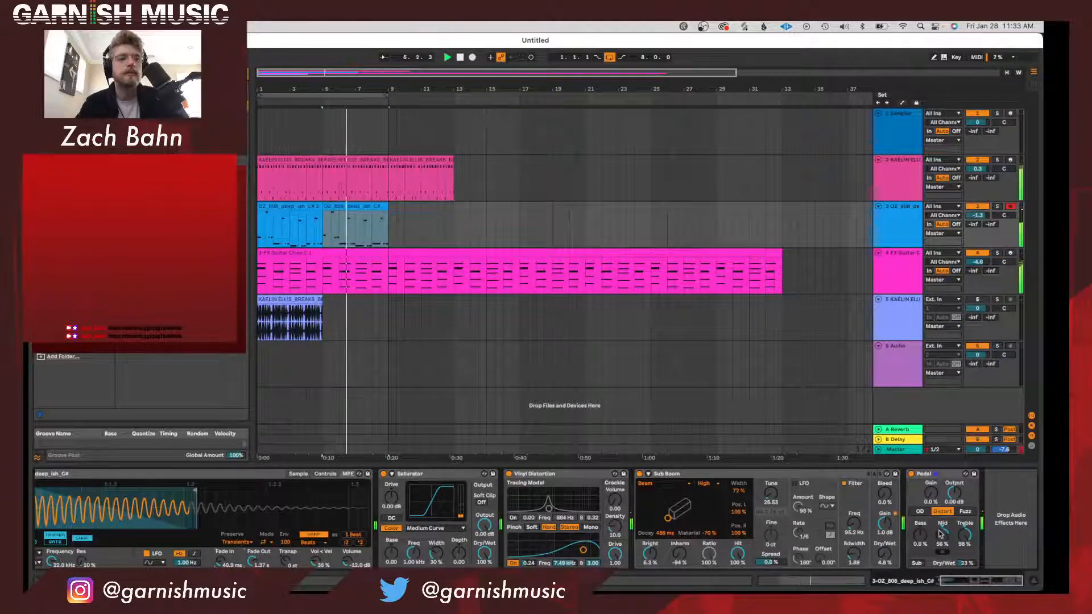
pyautogui.moveTo(940, 534); pyautogui.dragTo(940, 540)
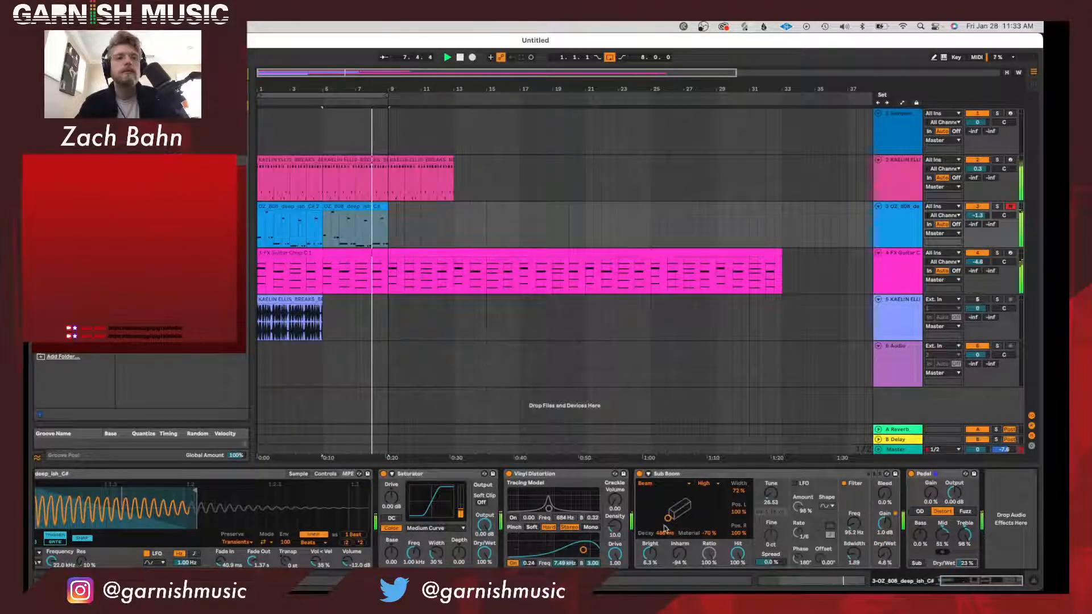
pyautogui.moveTo(888, 558); pyautogui.dragTo(888, 538)
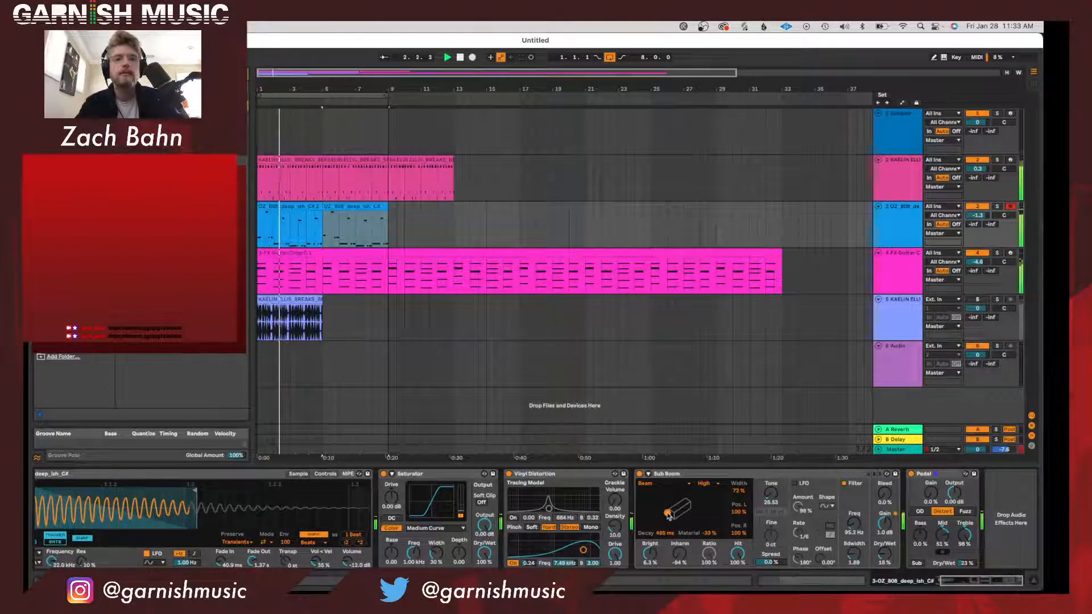
pyautogui.moveTo(584, 549); pyautogui.dragTo(585, 549)
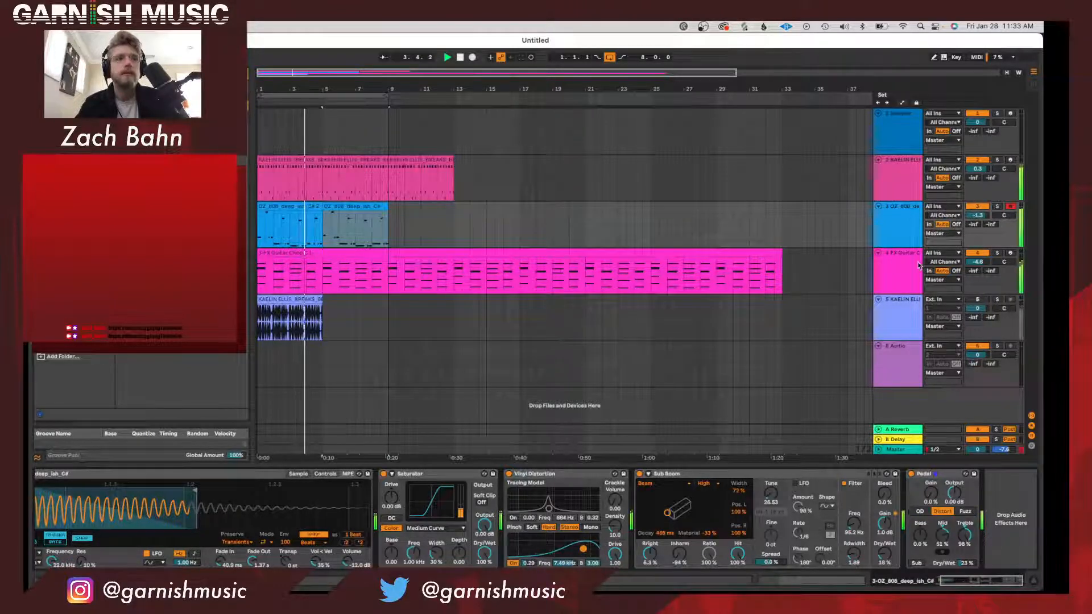
# Make the guitar chop Simpler's filter a high-pass at about 182 Hz, and select the arrangement's eight-bar loop range.
pyautogui.click(906, 277)
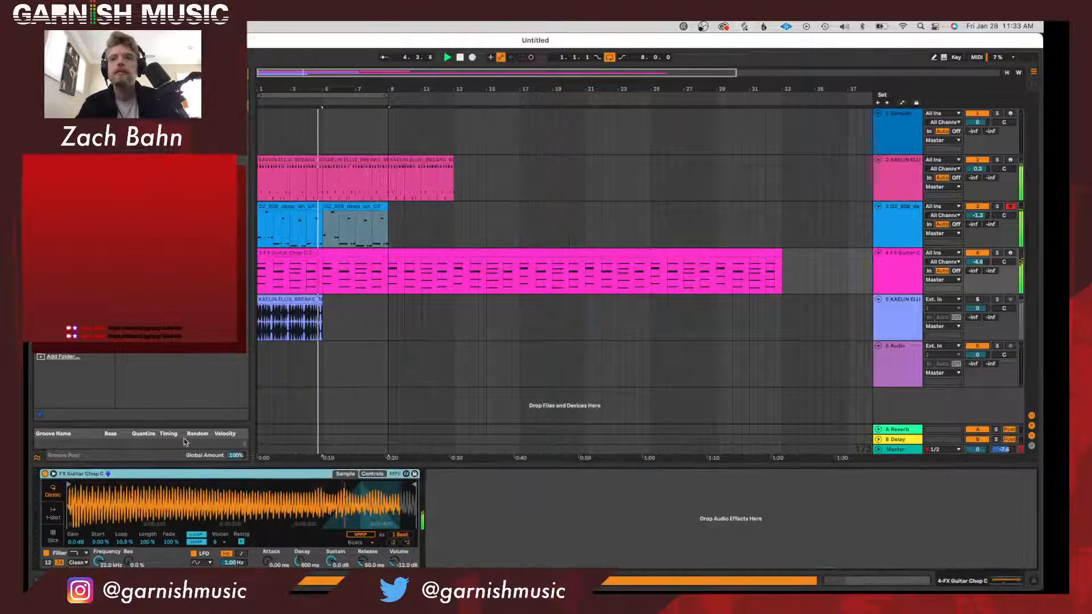
pyautogui.click(372, 474)
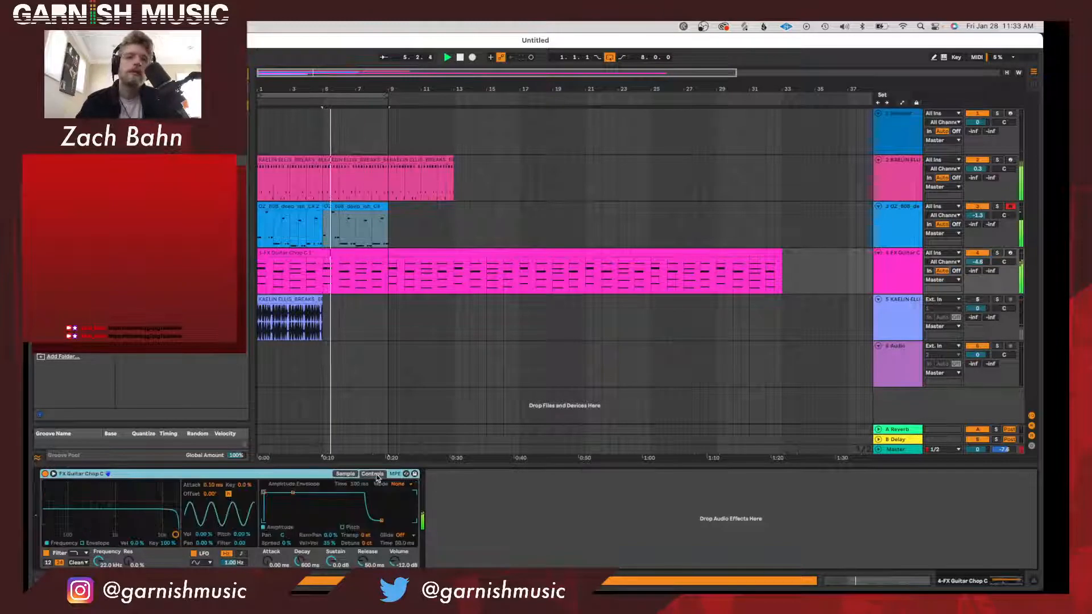
pyautogui.click(85, 552)
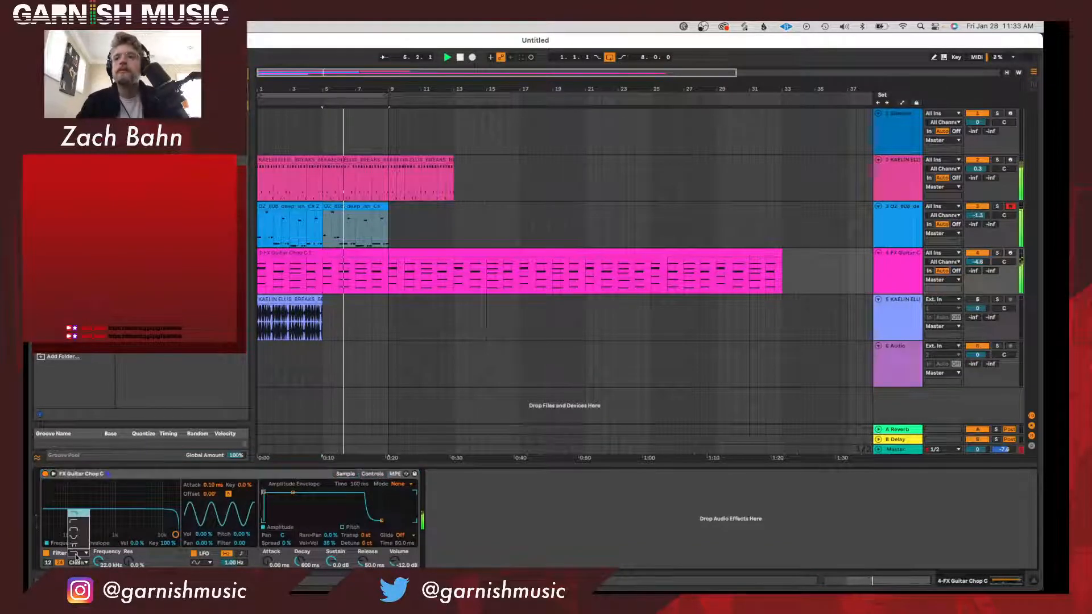
pyautogui.click(79, 521)
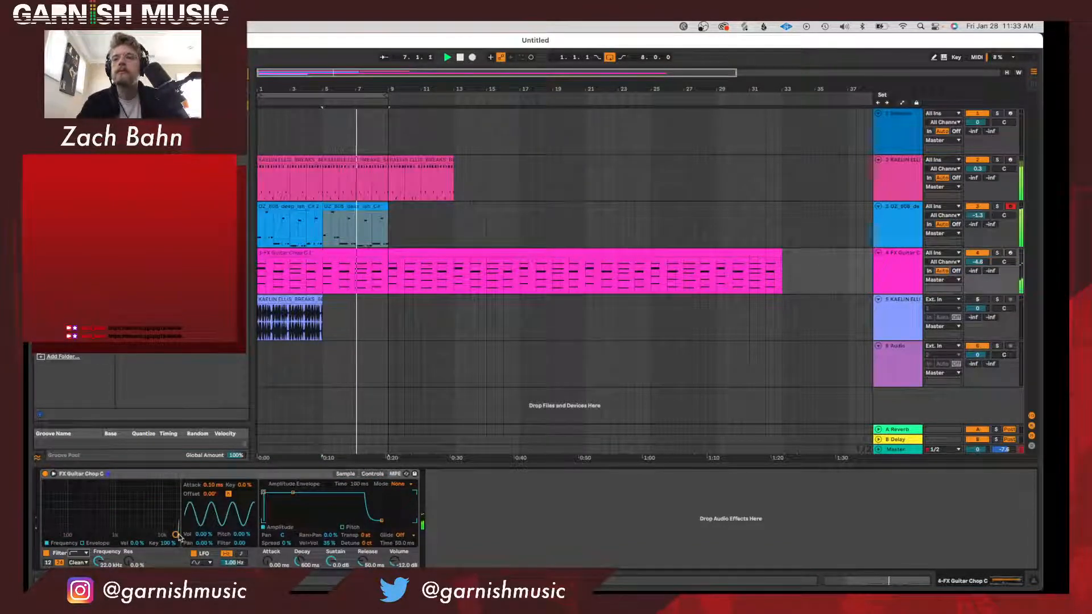
pyautogui.moveTo(175, 535); pyautogui.dragTo(92, 530)
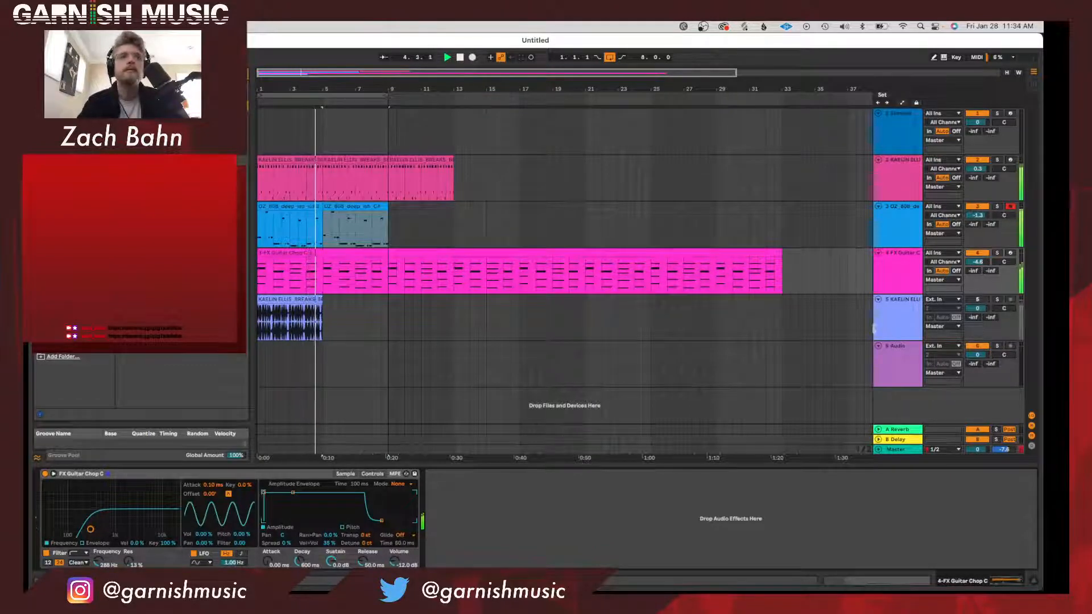
pyautogui.click(345, 96)
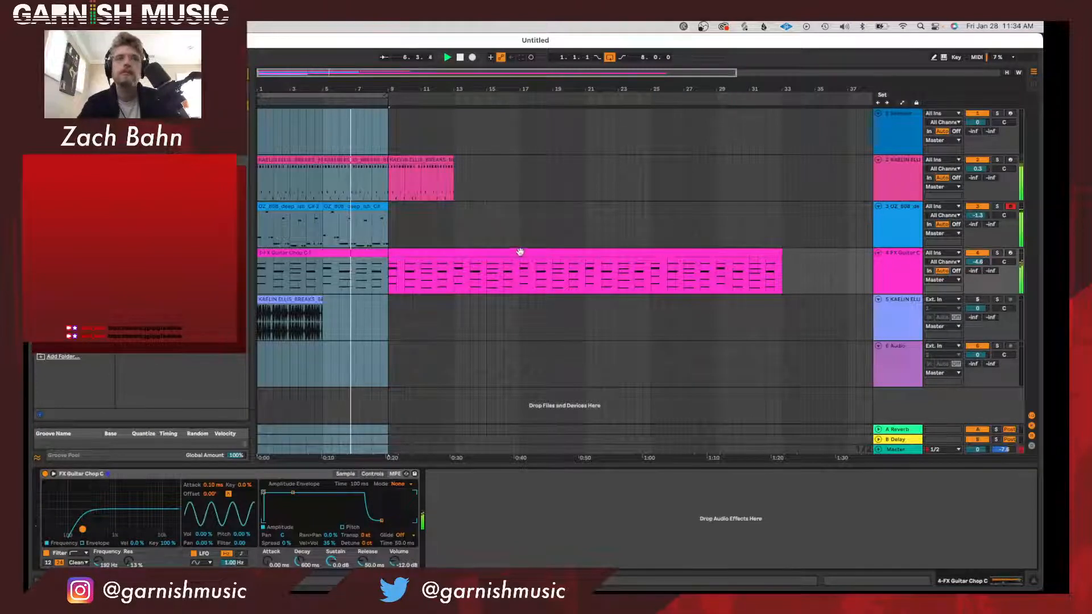
# Stop playback and insert a new MIDI track directly below the break track.
pyautogui.click(899, 176)
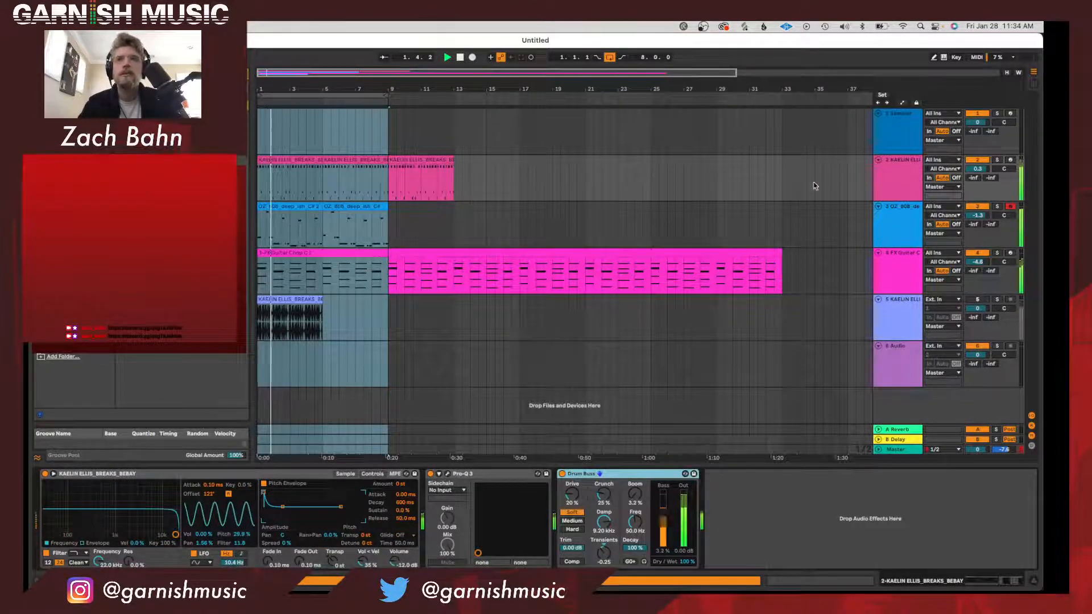
pyautogui.click(832, 154)
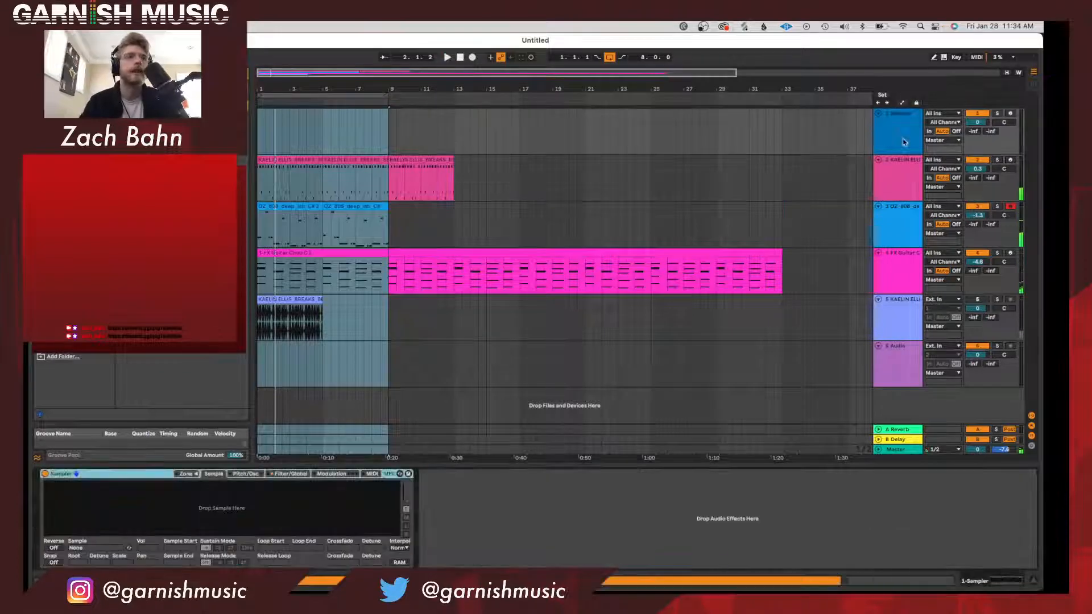
pyautogui.click(910, 166)
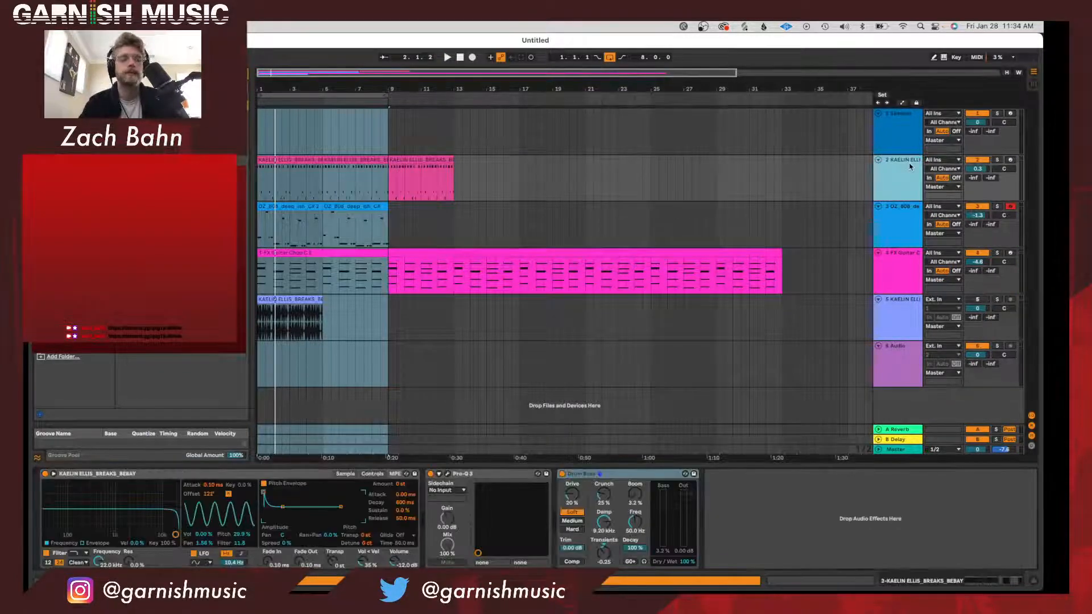
pyautogui.press('super+shift+t')
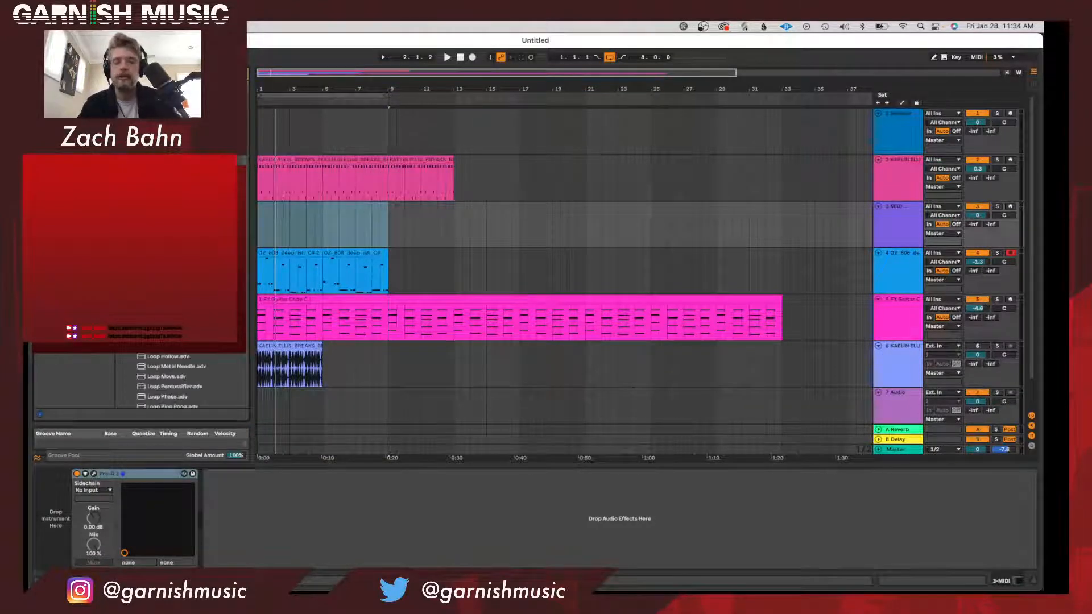
# Search the browser for hi-hat loops and load "77bpm Loop Hi Hat 16th swaggy" on the new track in Simpler's Slice mode.
pyautogui.press('super+f')
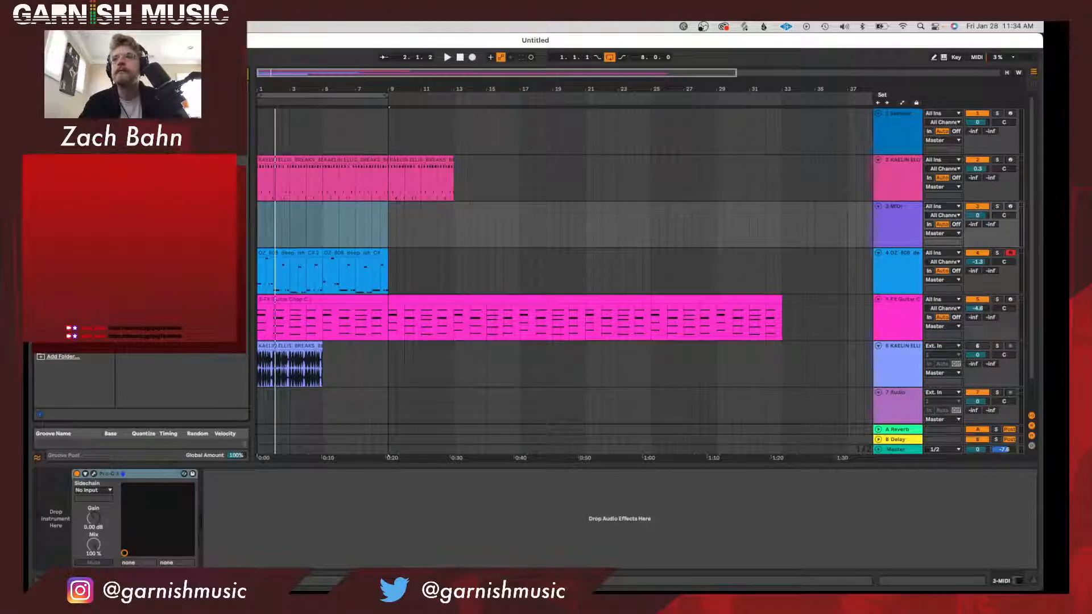
pyautogui.press('Down')
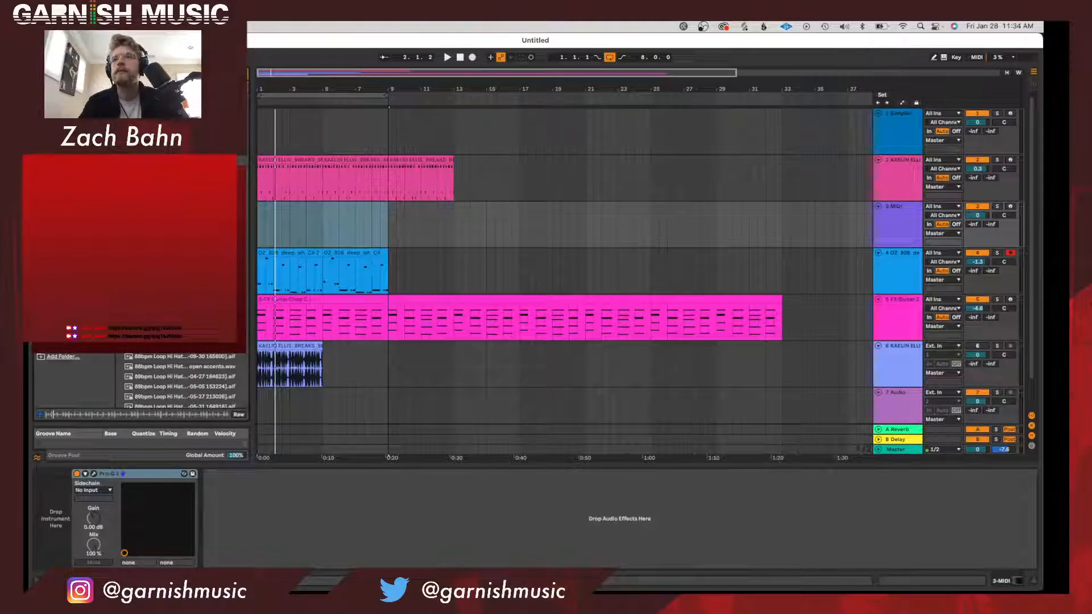
pyautogui.moveTo(170, 255); pyautogui.dragTo(39, 525)
pyautogui.click(53, 535)
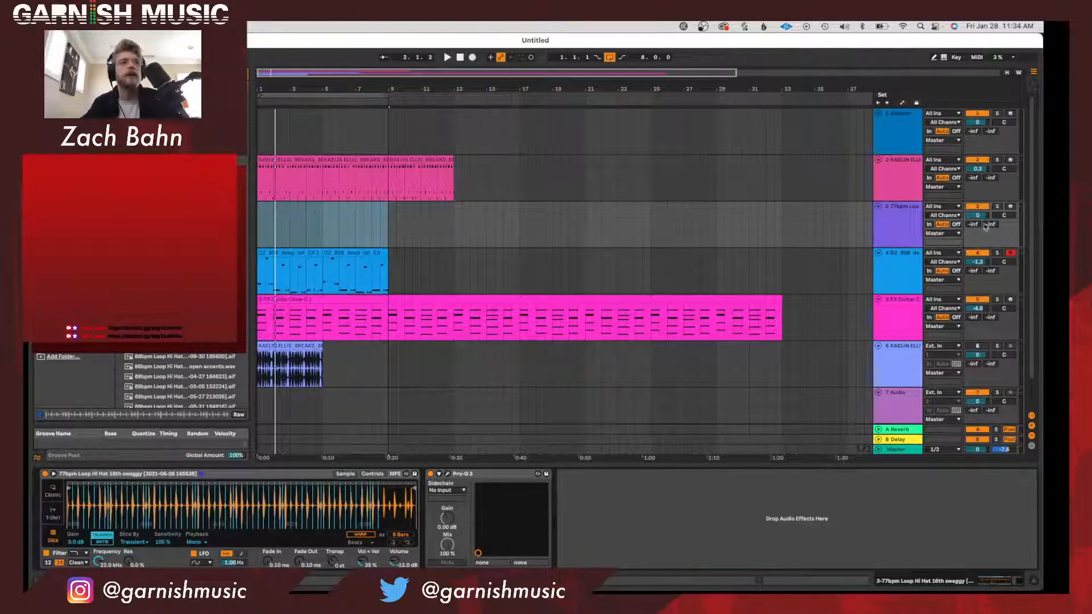
# Arm the hi-hat track, set its volume to about 1.8 dB and audition its slices over the playing loop.
pyautogui.click(1011, 207)
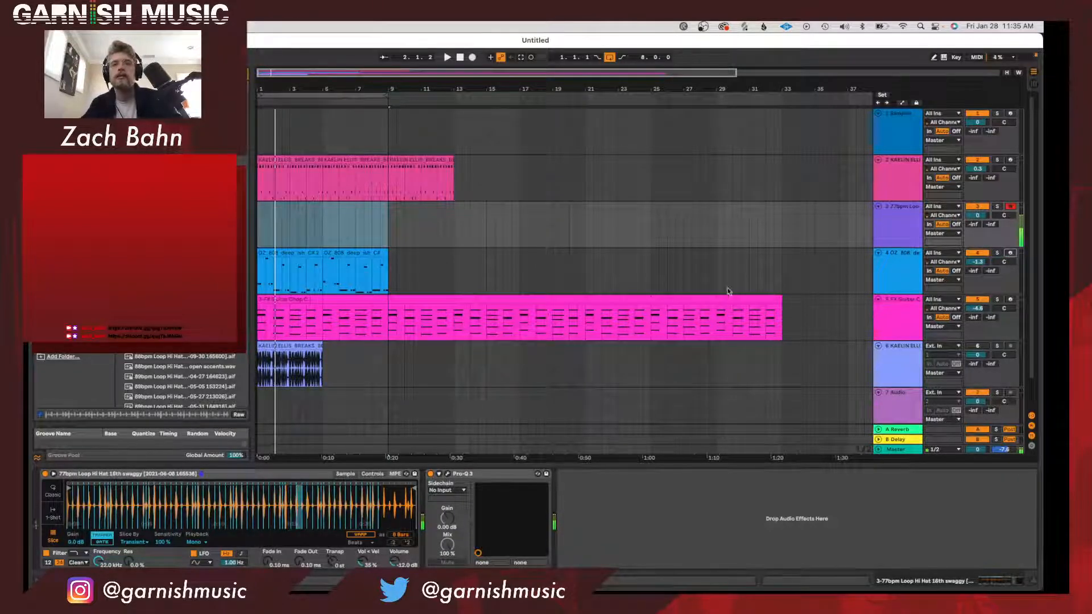
pyautogui.moveTo(978, 218); pyautogui.dragTo(977, 211)
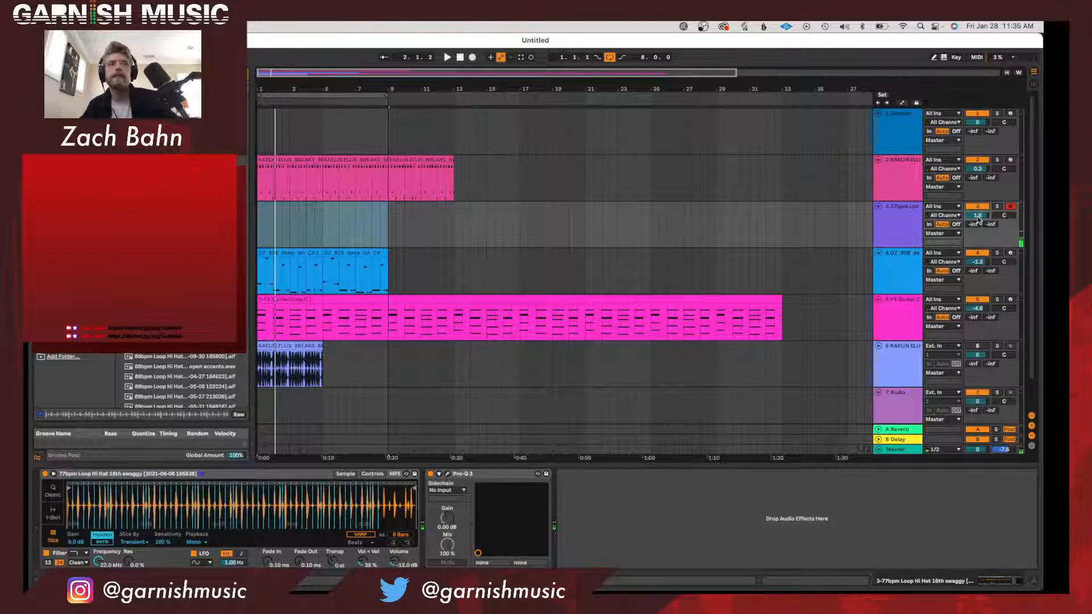
pyautogui.press('space')
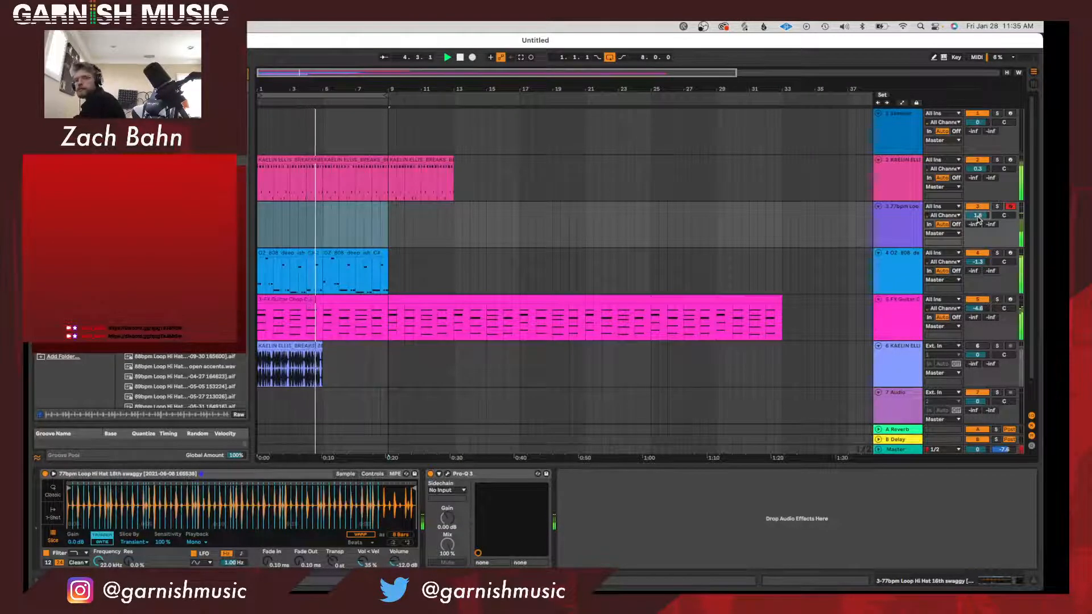
# Reselect 512 samples as the audio buffer size in the preferences and close them.
pyautogui.press('super+comma')
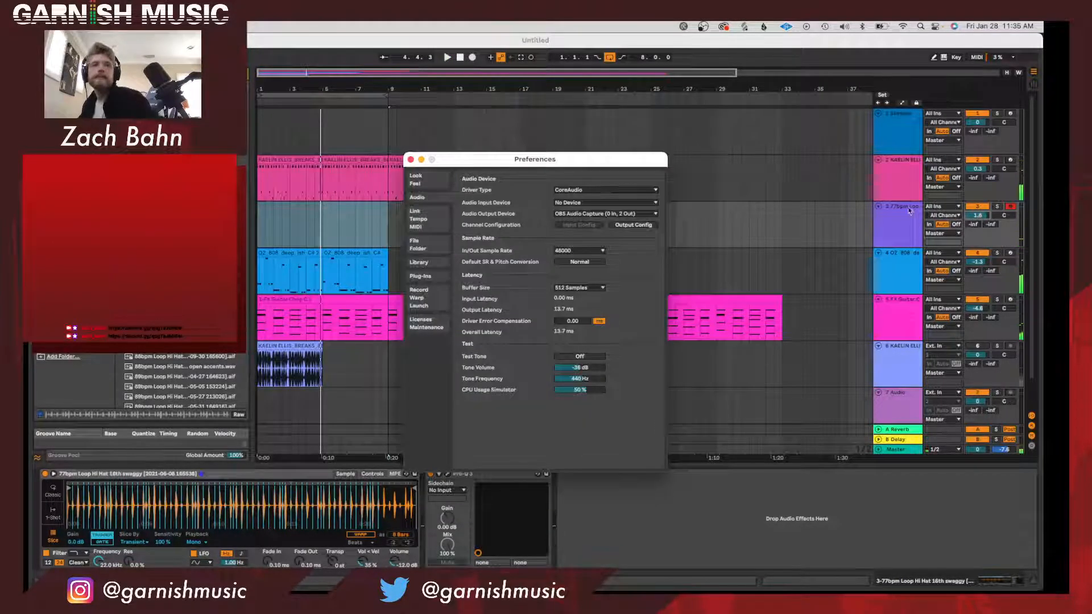
pyautogui.click(581, 288)
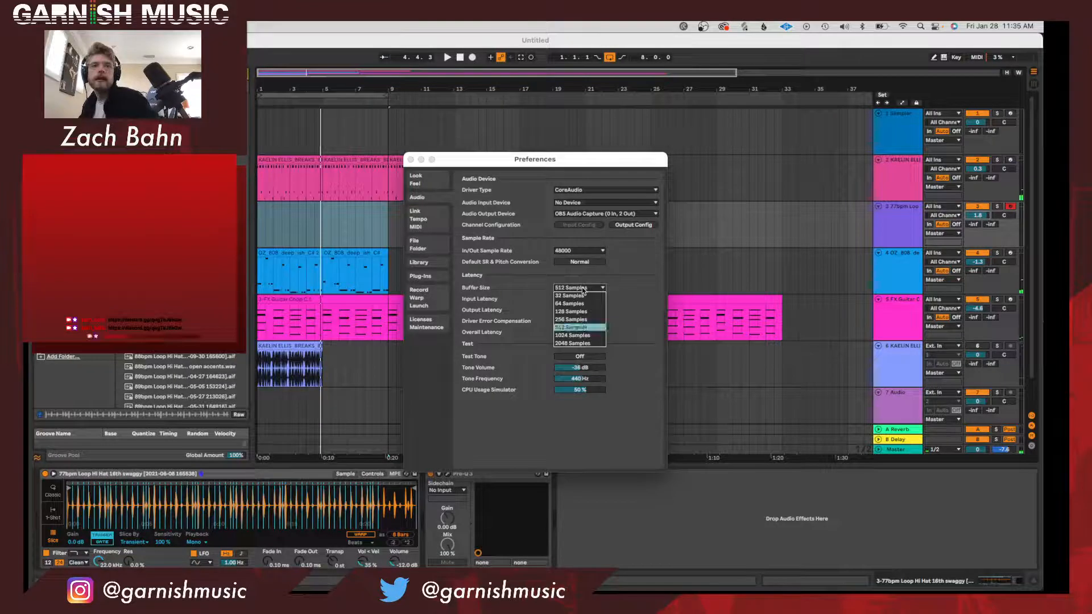
pyautogui.click(586, 328)
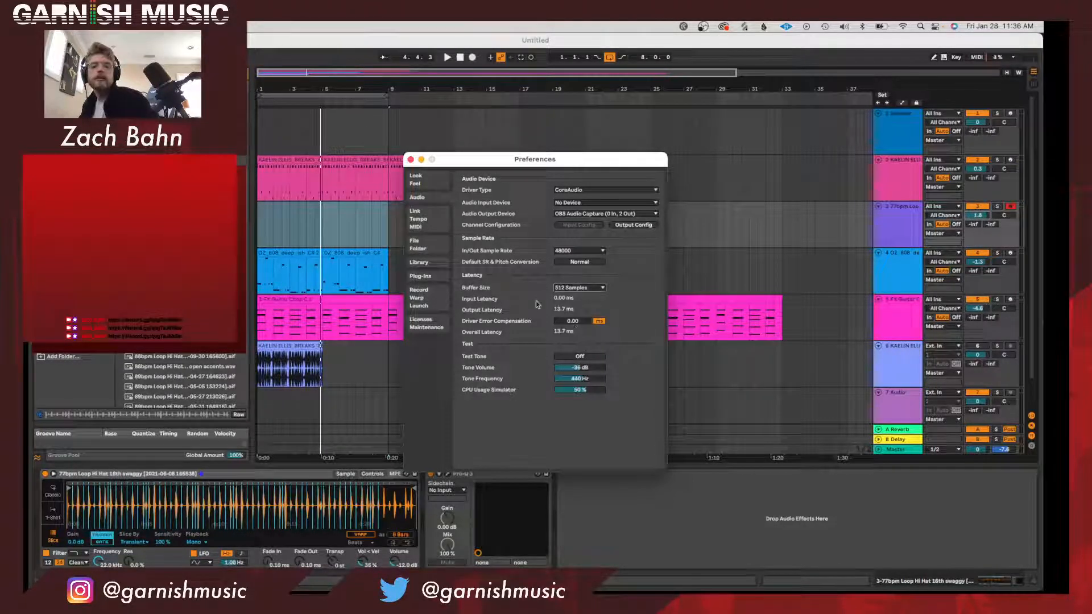
pyautogui.click(410, 160)
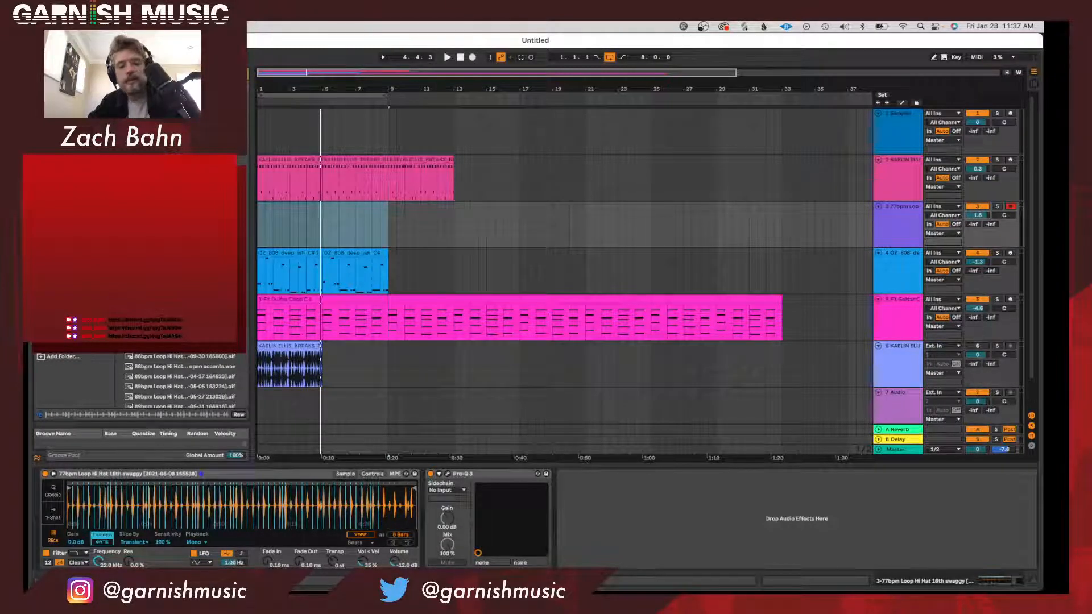
# Test playback briefly and reduce the audio buffer size to 128 samples in the preferences.
pyautogui.press('super+Tab')
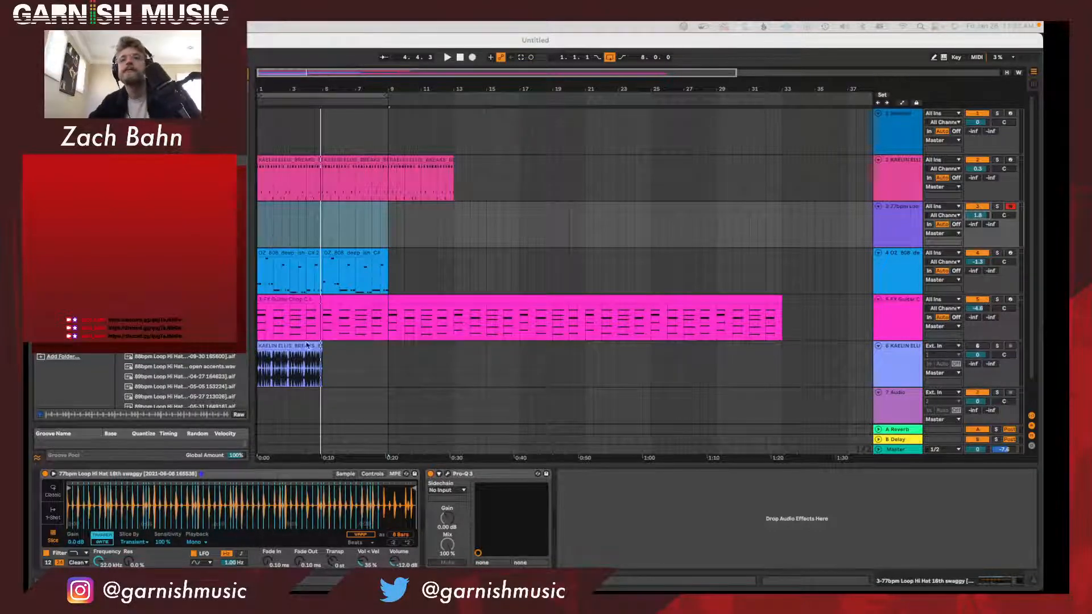
pyautogui.click(327, 351)
pyautogui.press('space')
pyautogui.press('space')
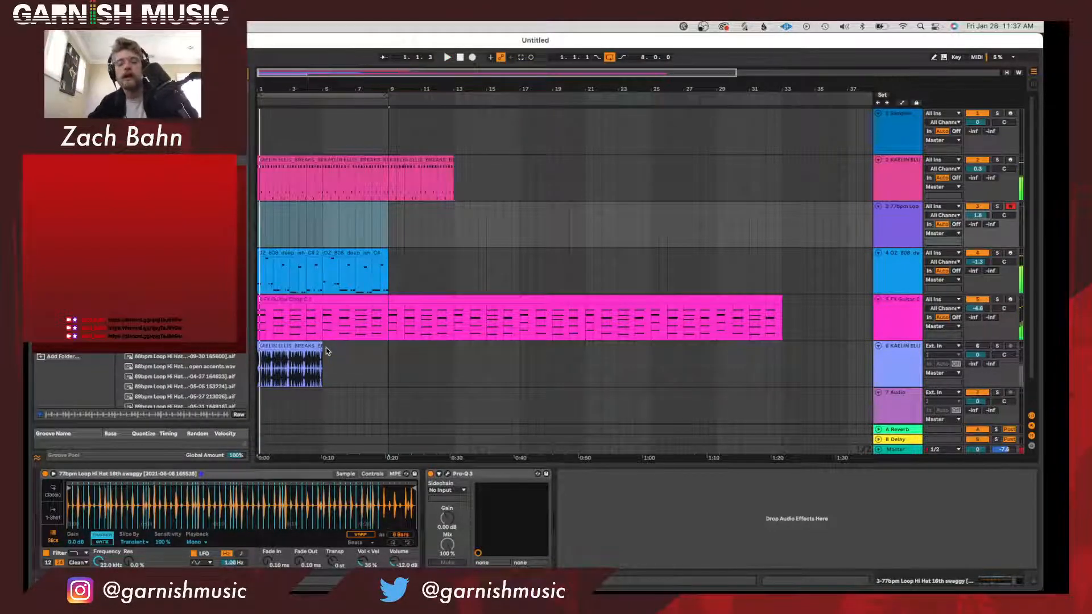
pyautogui.press('super+comma')
pyautogui.click(577, 289)
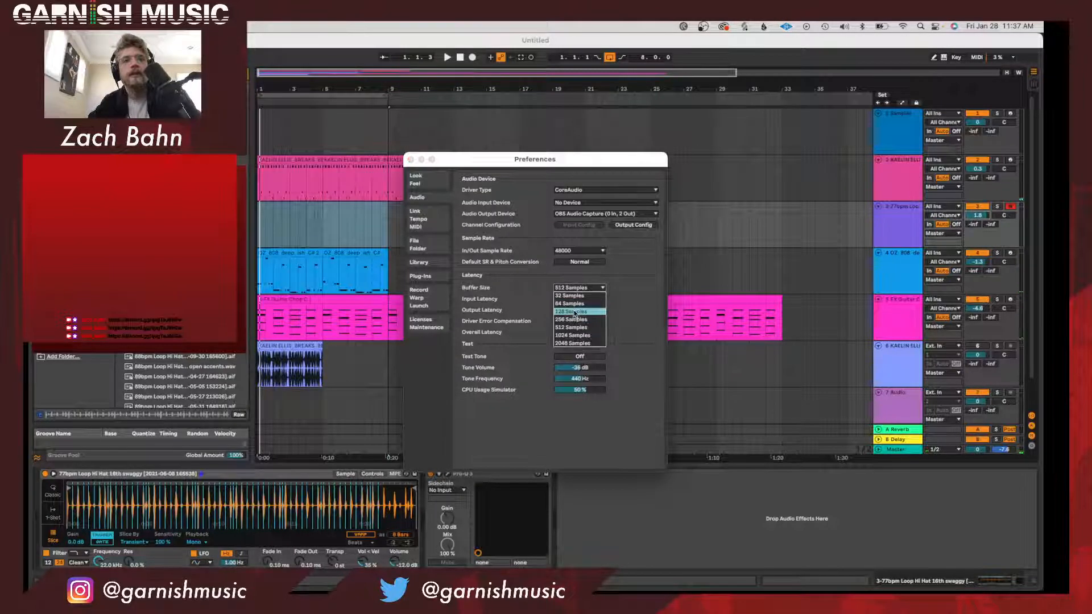
pyautogui.click(572, 312)
pyautogui.click(411, 159)
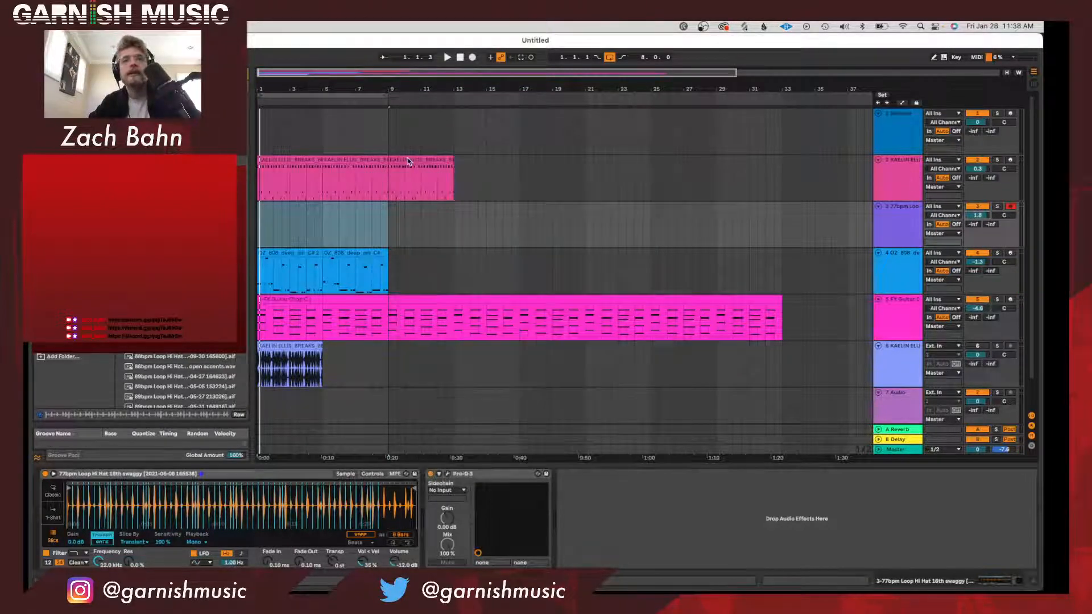
# Record a four-bar hi-hat performance from bar 1 to bar 5, stop playback, and select the recorded clip.
pyautogui.press('space')
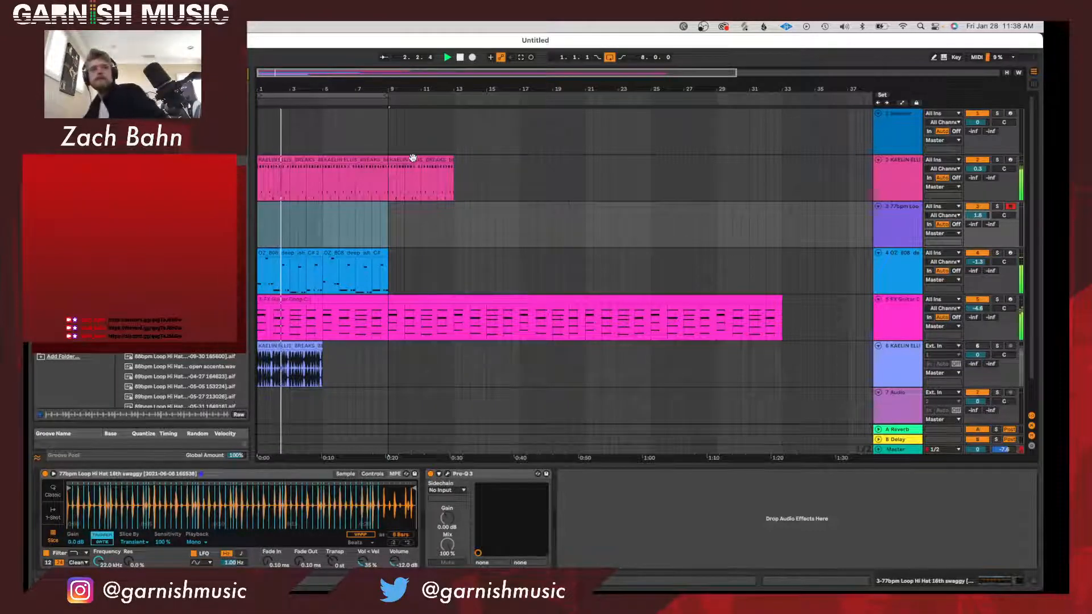
pyautogui.click(472, 58)
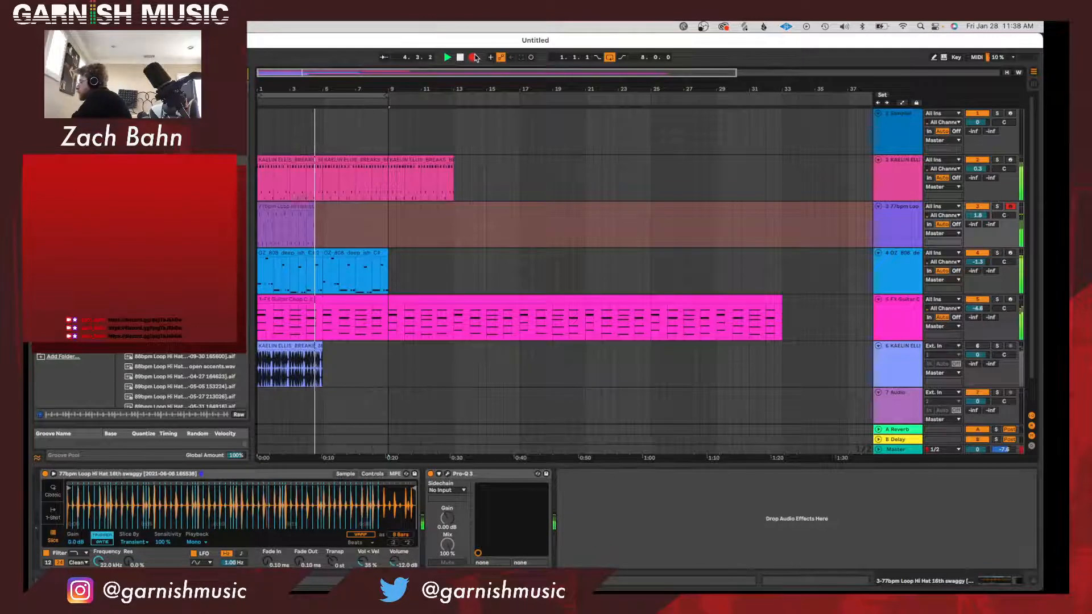
pyautogui.click(474, 57)
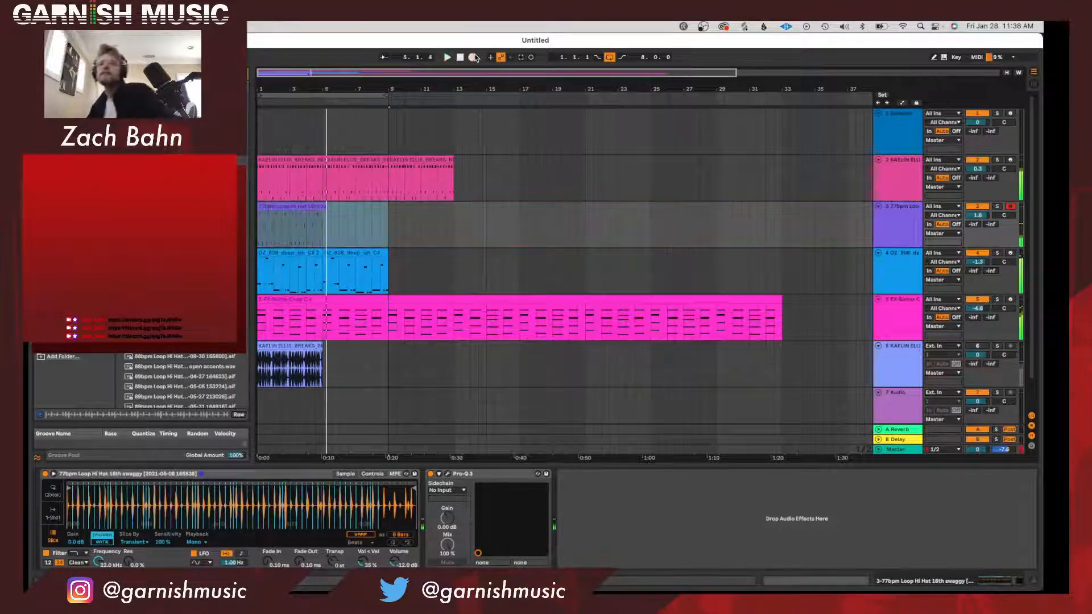
pyautogui.click(320, 214)
pyautogui.press('space')
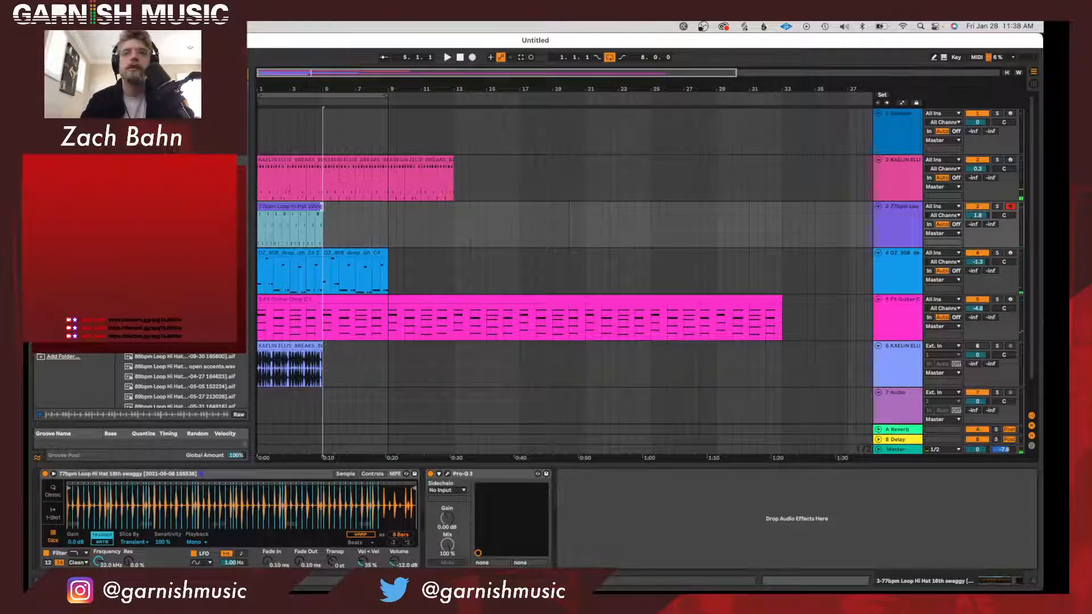
pyautogui.doubleClick(309, 206)
pyautogui.click(955, 226)
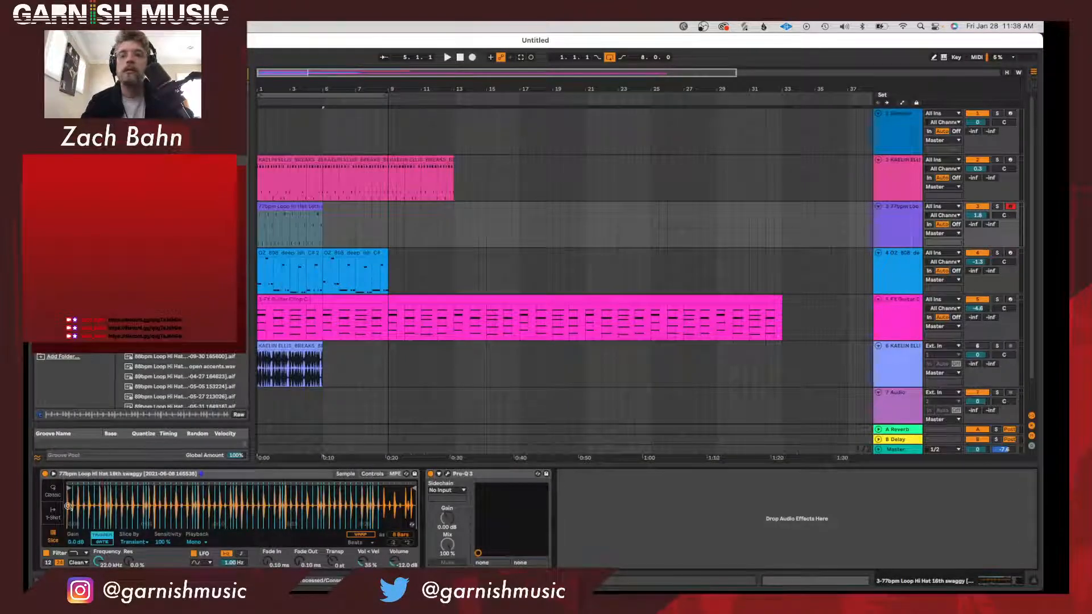
# Copy the break track's Drum Buss onto the hi-hat track and set its Crunch to 100%.
pyautogui.click(900, 192)
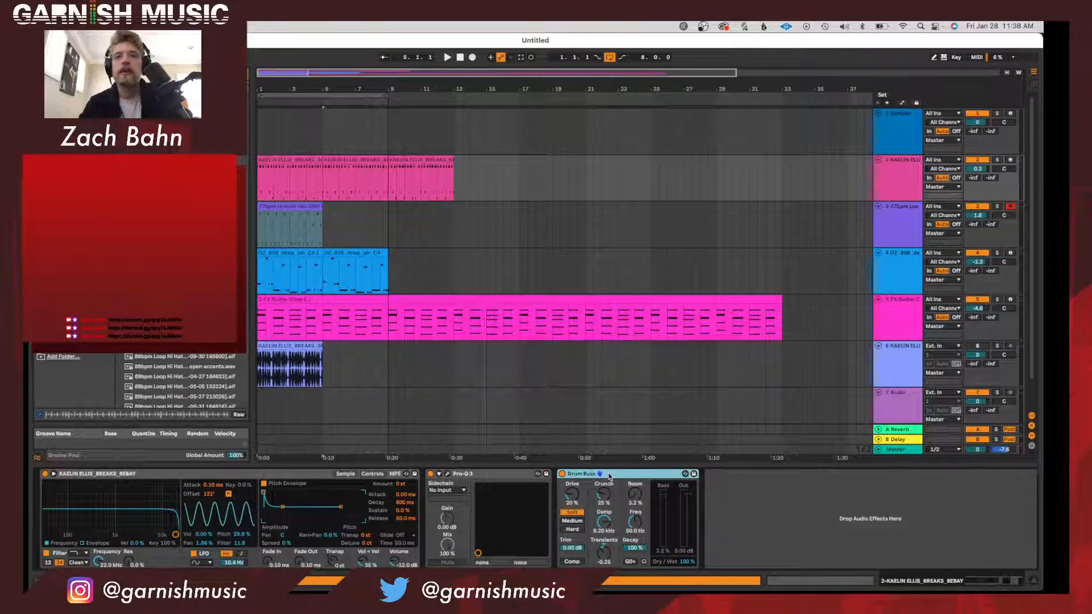
pyautogui.click(927, 227)
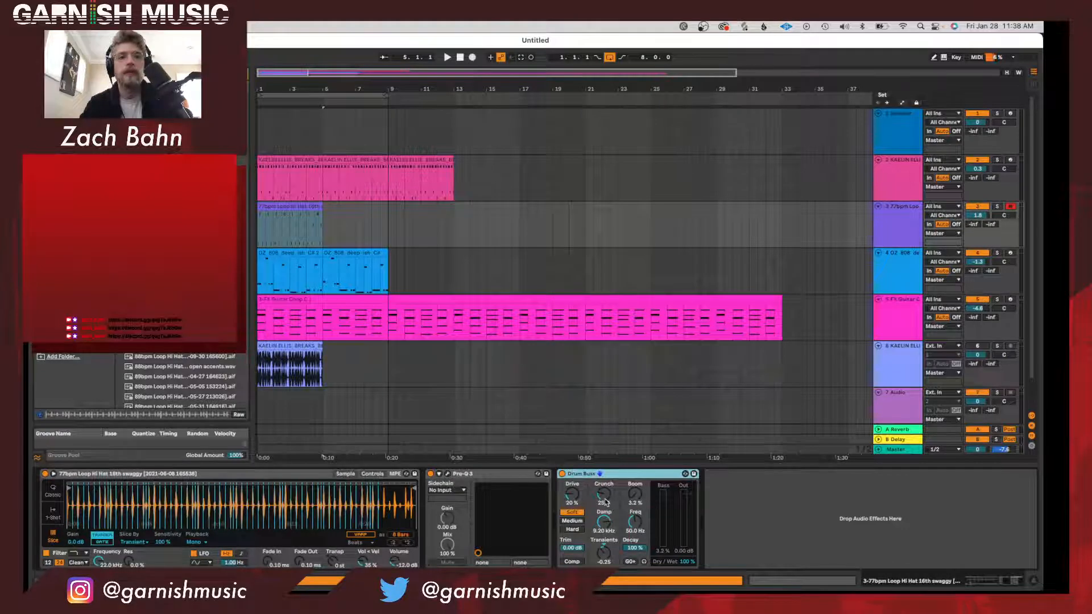
pyautogui.moveTo(605, 503); pyautogui.dragTo(605, 502)
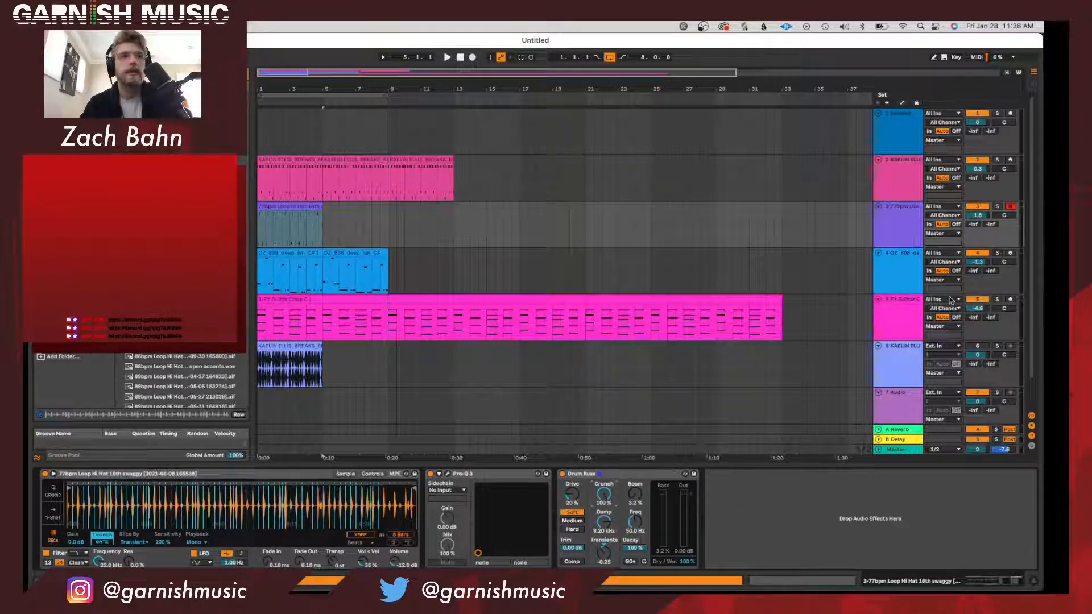
# Set the hi-hat track's volume to about -10.3 dB and its Simpler's low-pass filter to about 3.25 kHz with 22% resonance.
pyautogui.moveTo(978, 216); pyautogui.dragTo(978, 225)
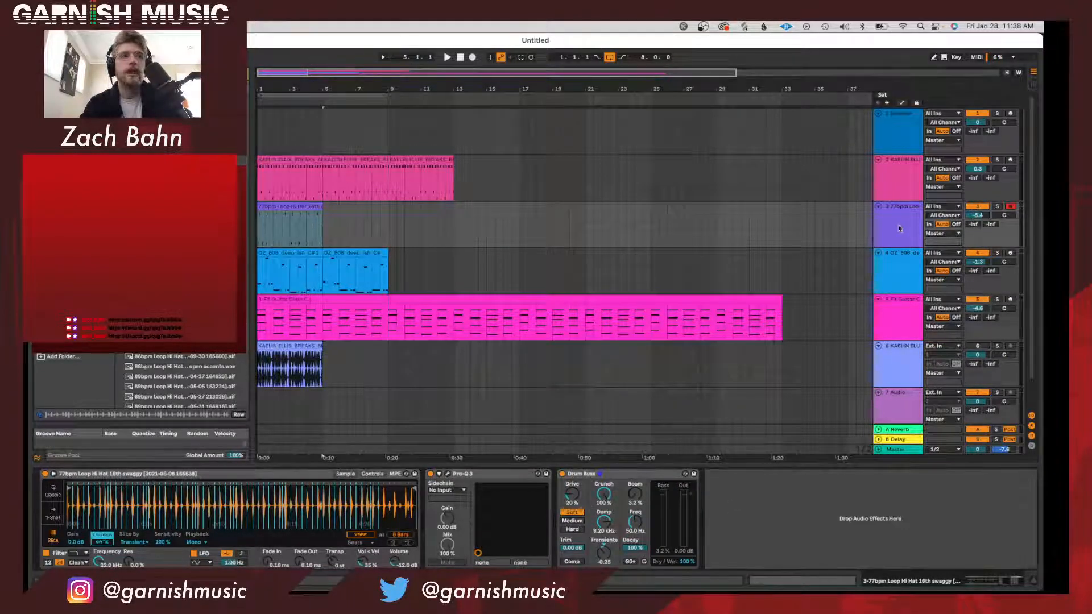
pyautogui.click(372, 474)
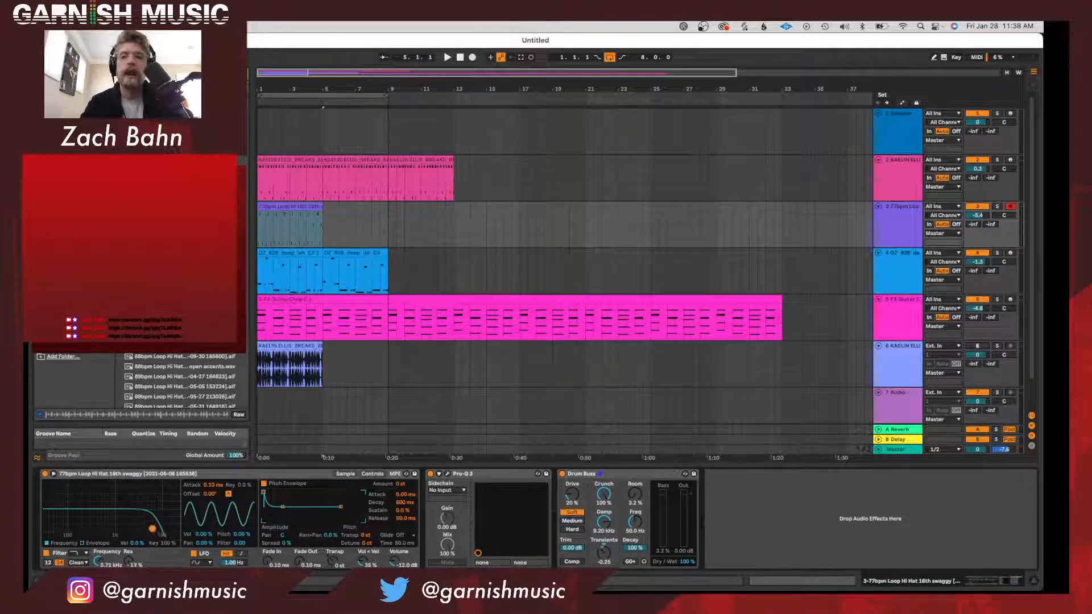
pyautogui.press('space')
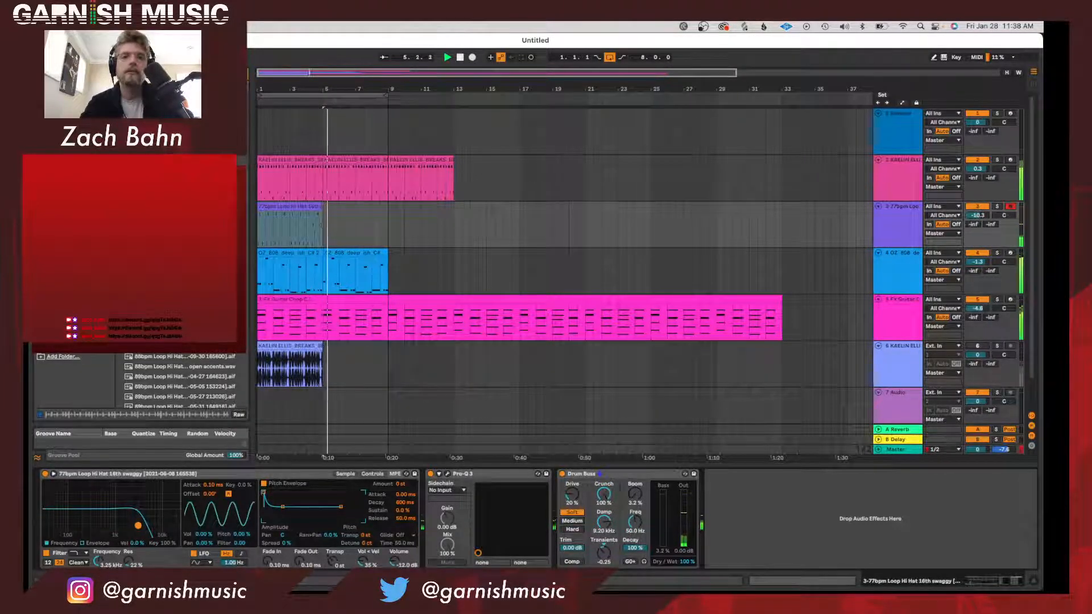
# Open the hi-hat clip's notes, restart playback, and extend the looped clip to fill the eight-bar section.
pyautogui.doubleClick(308, 206)
pyautogui.click(102, 414)
pyautogui.press('space')
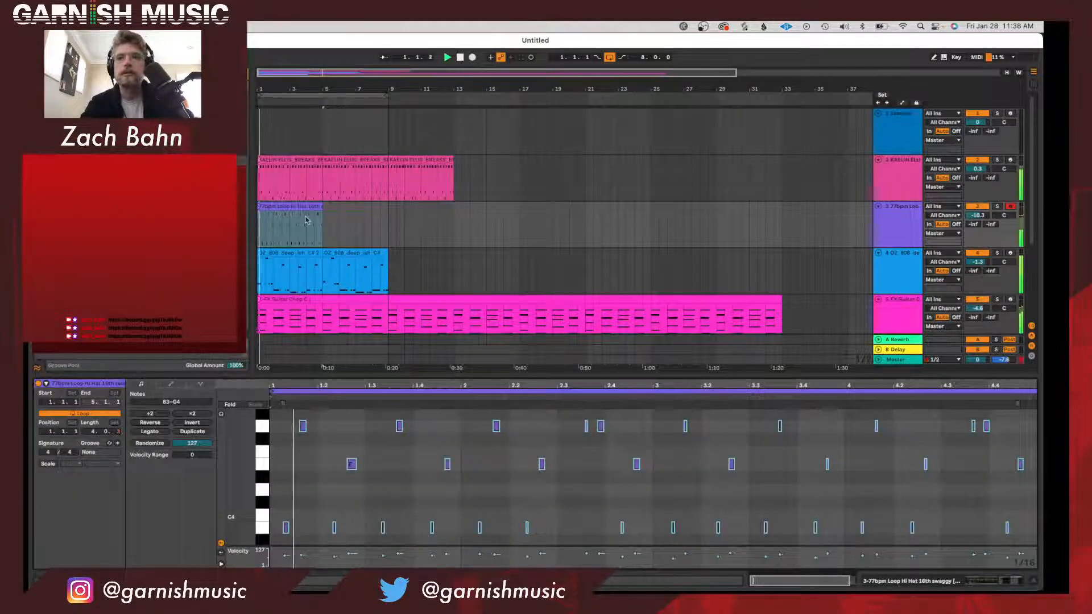
pyautogui.moveTo(322, 212); pyautogui.dragTo(388, 212)
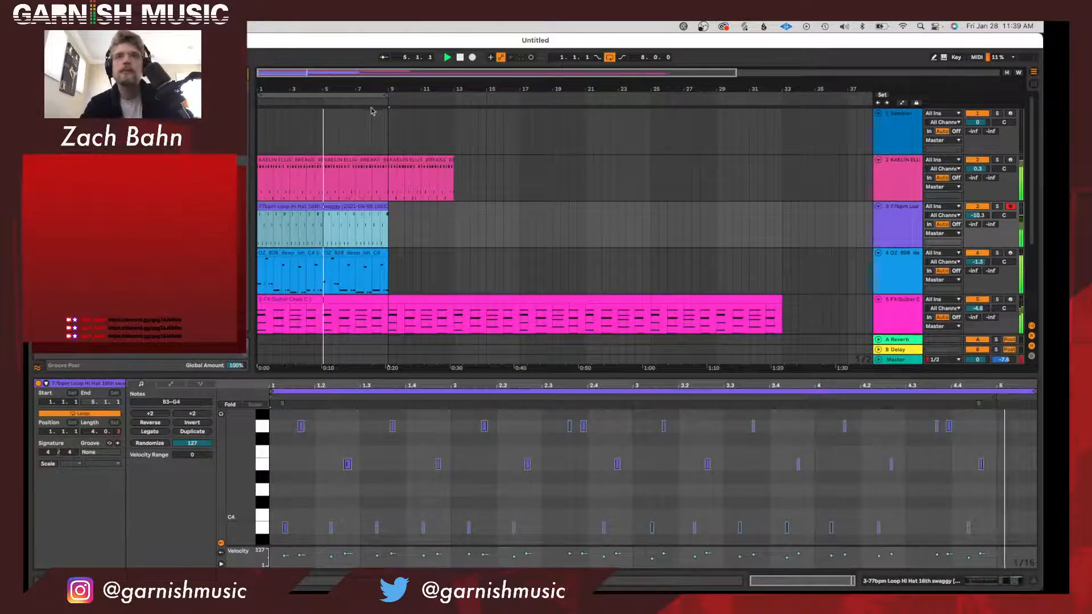
# Trim the hi-hat clip's internal loop to end at bar 5, stop playback, and return to the track's devices.
pyautogui.moveTo(376, 89); pyautogui.dragTo(375, 68)
pyautogui.scroll(-3, 444, 262)
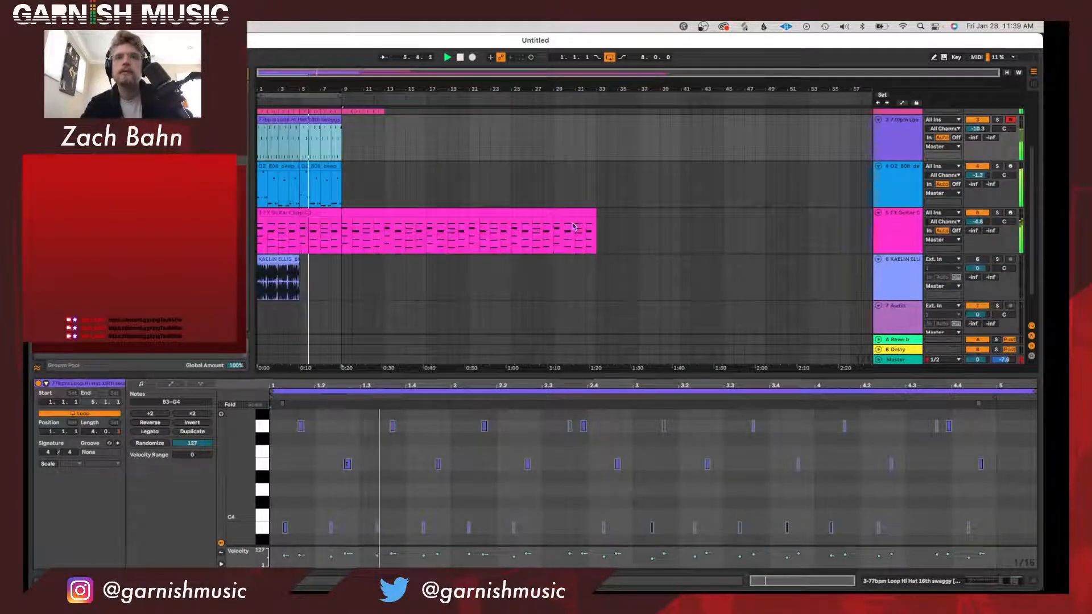
pyautogui.scroll(2, 540, 224)
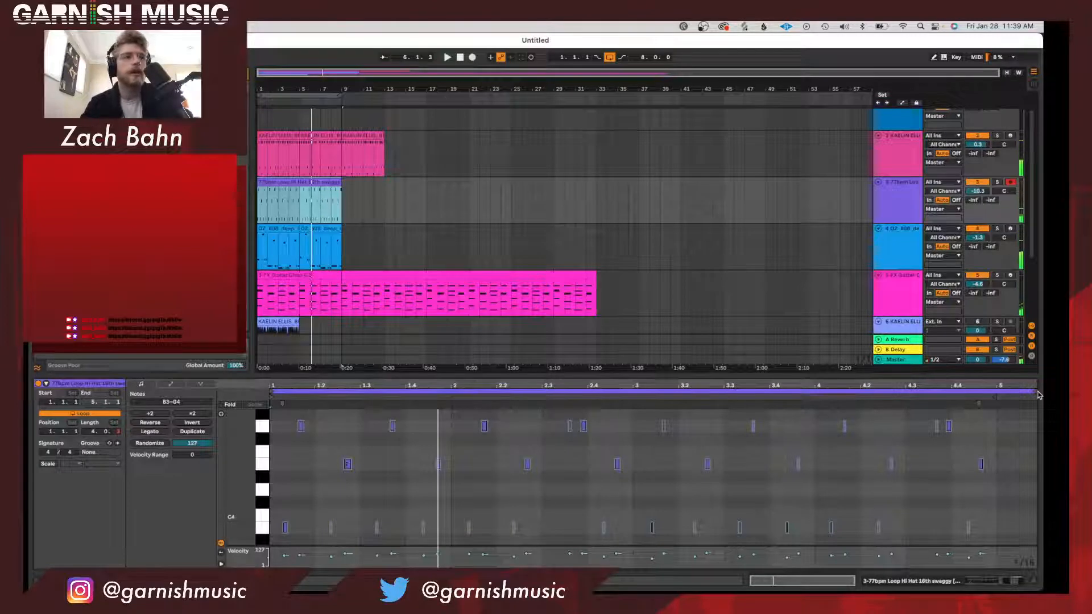
pyautogui.moveTo(1037, 393); pyautogui.dragTo(998, 392)
pyautogui.press('space')
pyautogui.doubleClick(897, 205)
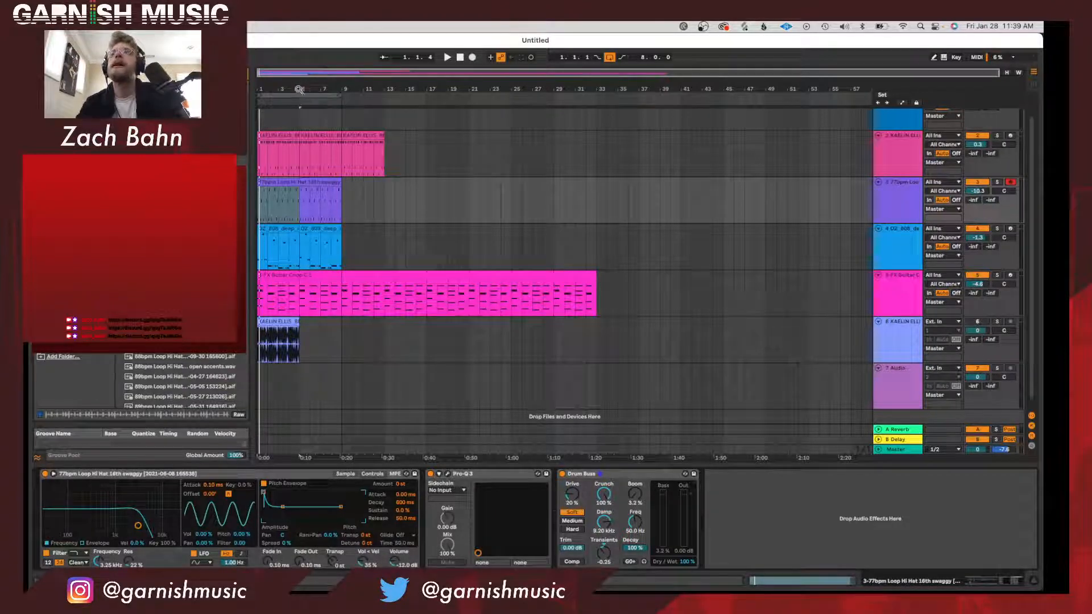
pyautogui.click(247, 79)
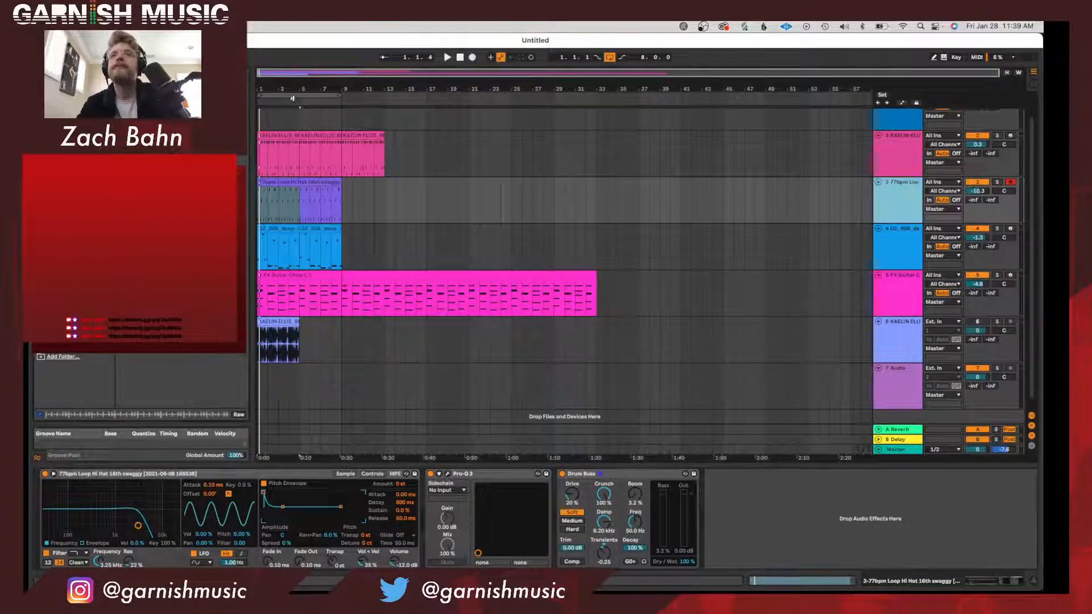
# Extend the arrangement loop to 32 bars, running from bar 1 to bar 33.
pyautogui.click(300, 95)
pyautogui.moveTo(338, 97); pyautogui.dragTo(590, 123)
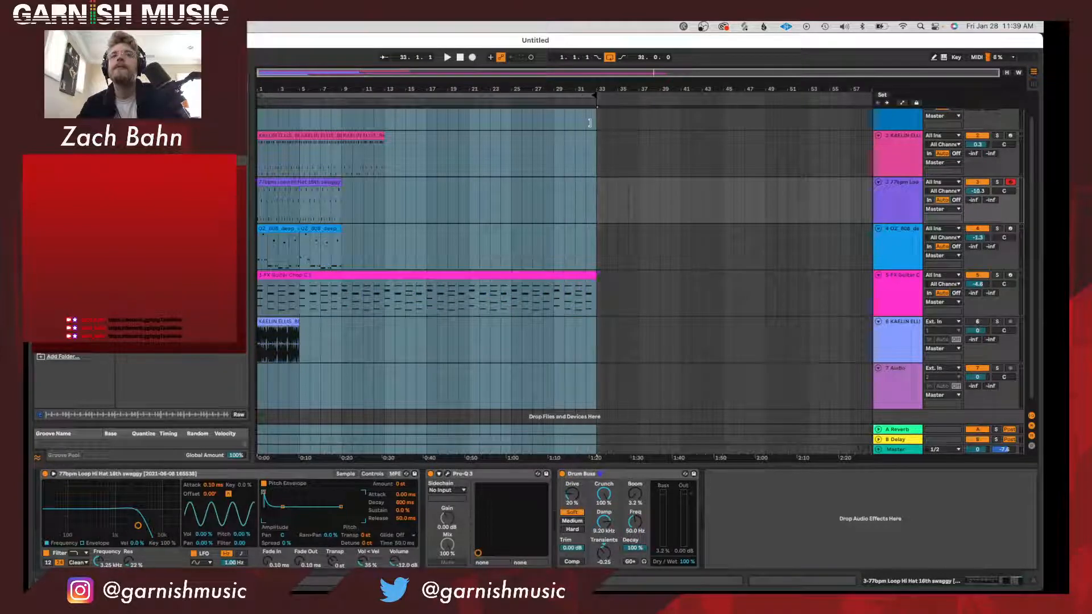
# Shift the clips to start at bar 17, extend the guitar chop clip back to bar 1, and play from the start.
pyautogui.moveTo(303, 275); pyautogui.dragTo(259, 276)
pyautogui.click(499, 222)
pyautogui.press('space')
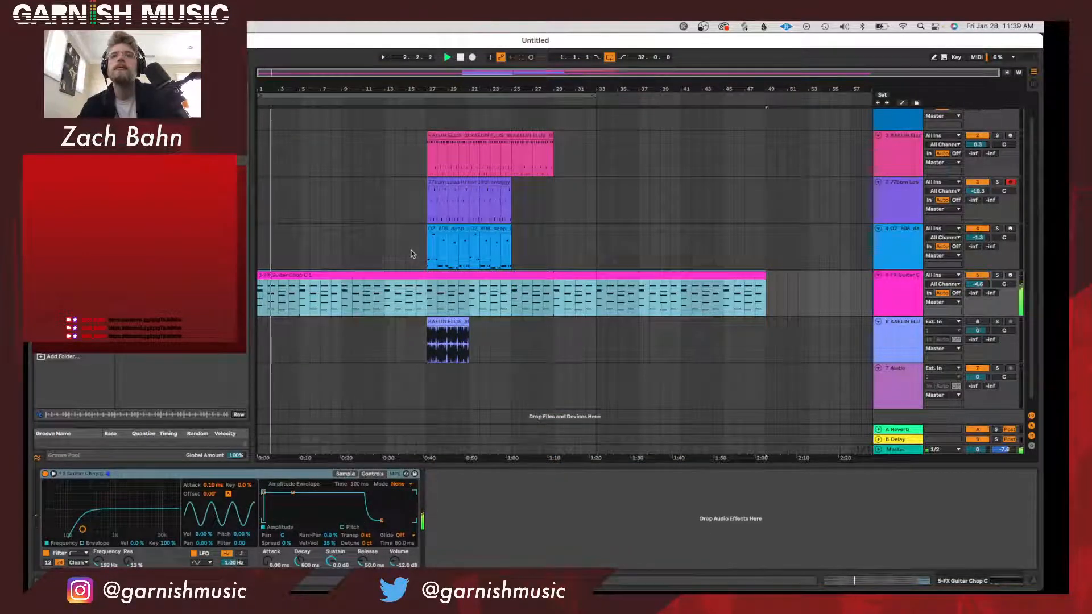
# Paste a copy of the four-bar 808 clip at bar 5 and duplicate it to bar 9.
pyautogui.scroll(1, 412, 250)
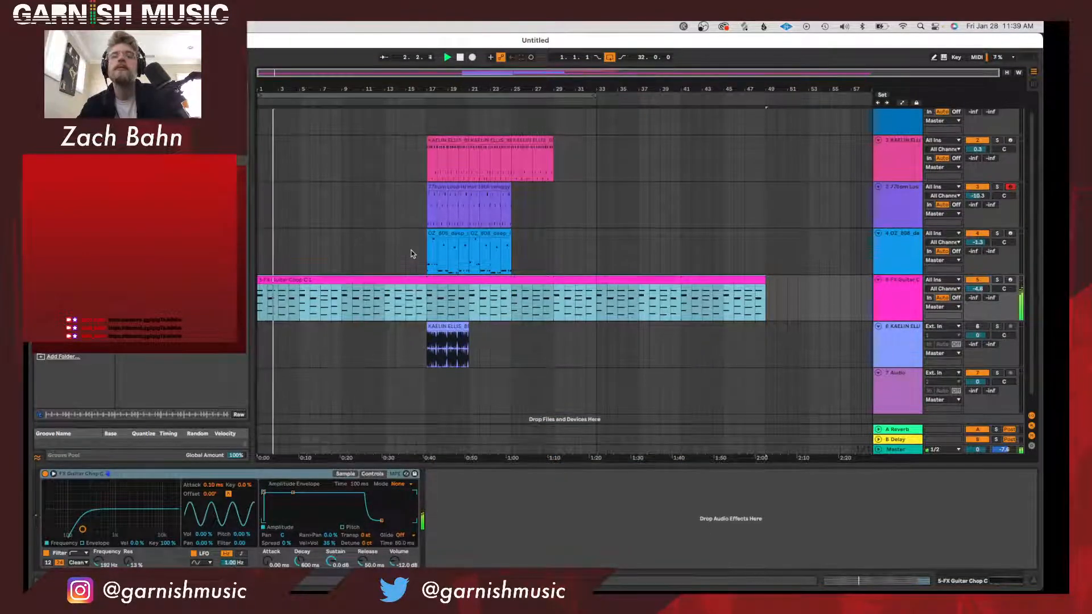
pyautogui.click(455, 235)
pyautogui.click(298, 240)
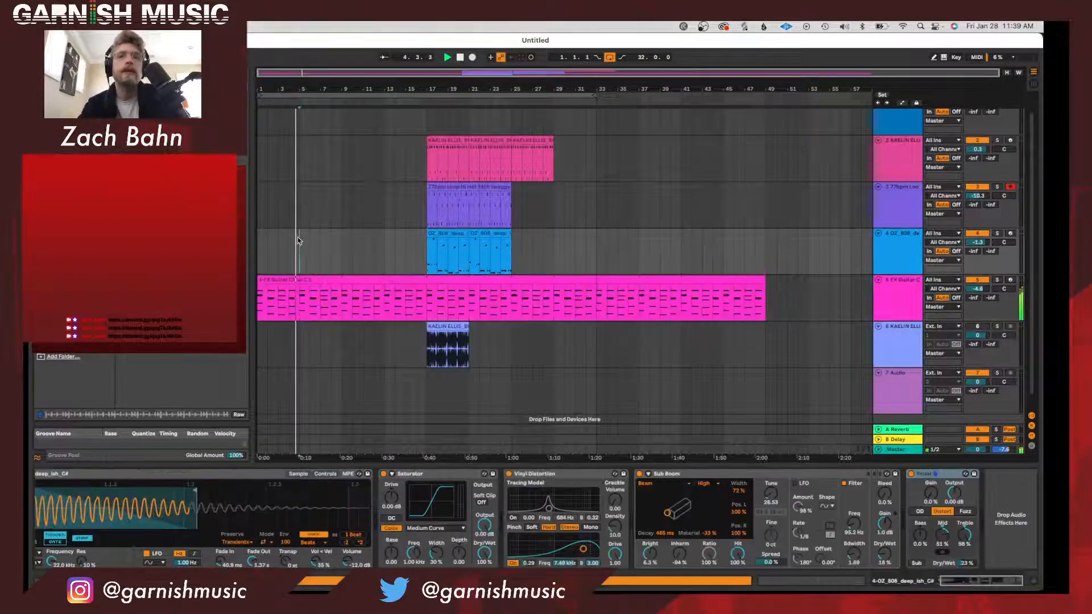
pyautogui.press('super+v')
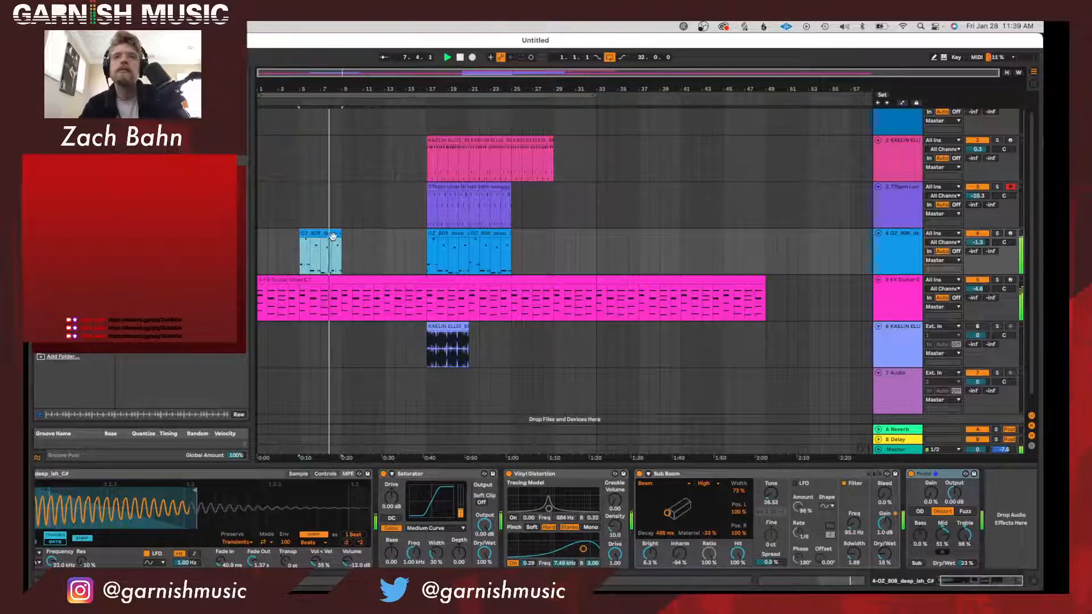
pyautogui.hotkey('ctrl', 'd')
# Paste a copy of the drum break clip at bar 9 and duplicate it to fill up to bar 17.
pyautogui.click(431, 141)
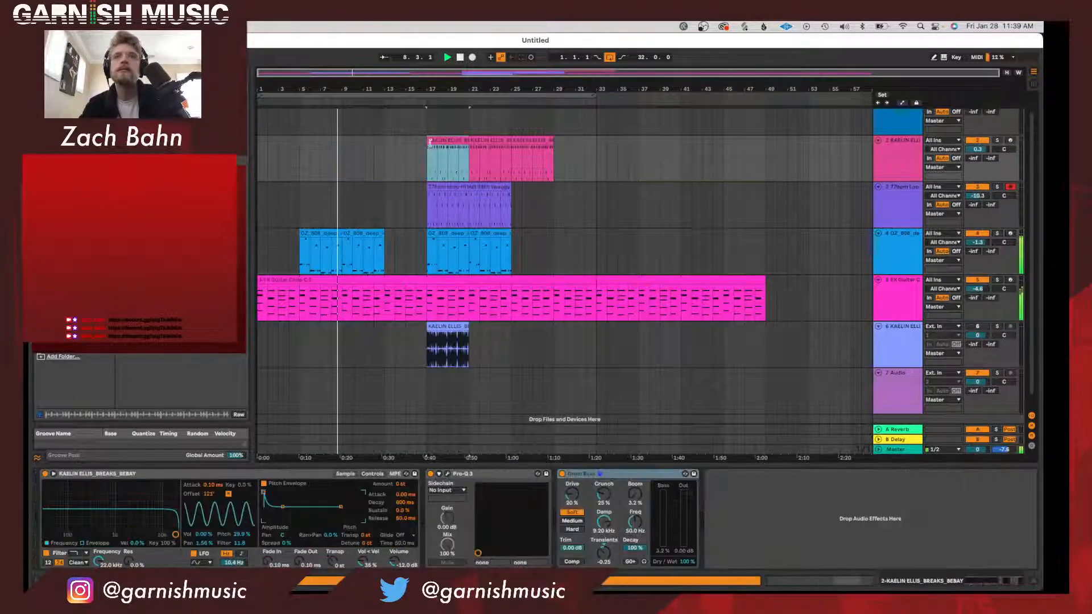
pyautogui.click(342, 157)
pyautogui.hotkey('ctrl', 'v')
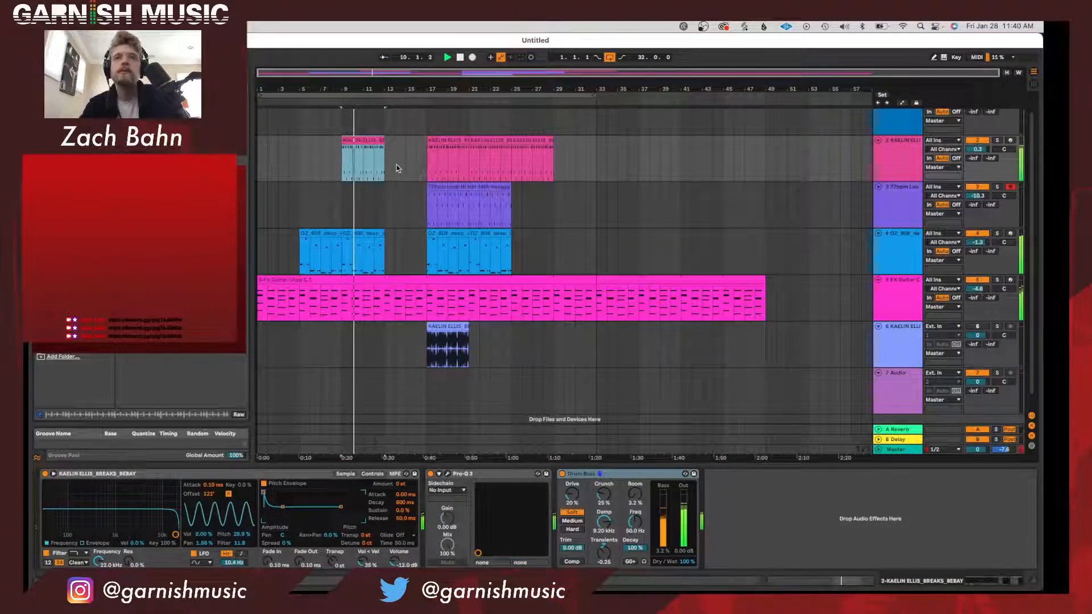
pyautogui.hotkey('ctrl', 'd')
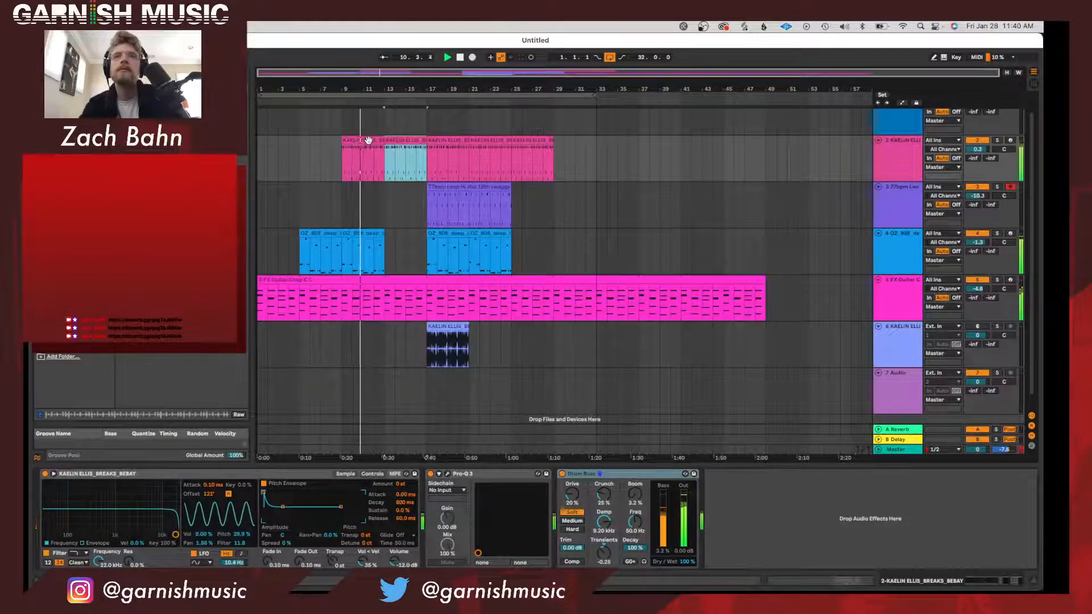
# Duplicate the 808 clip to bar 13 and extend the hi-hat clip's start back to bar 13.
pyautogui.click(371, 234)
pyautogui.hotkey('ctrl', 'd')
pyautogui.scroll(-1, 372, 241)
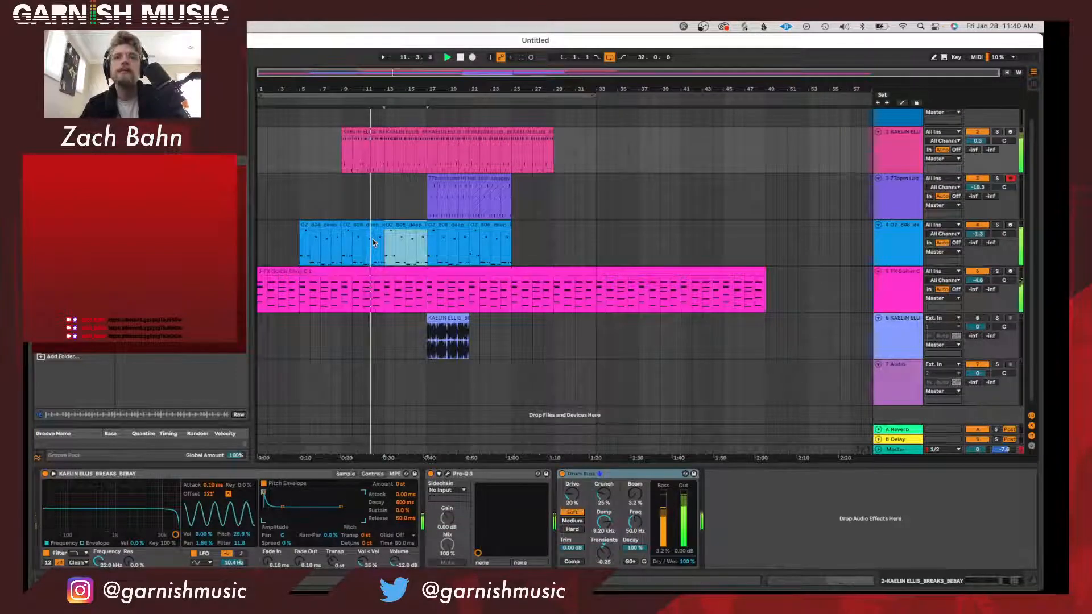
pyautogui.scroll(1, 375, 239)
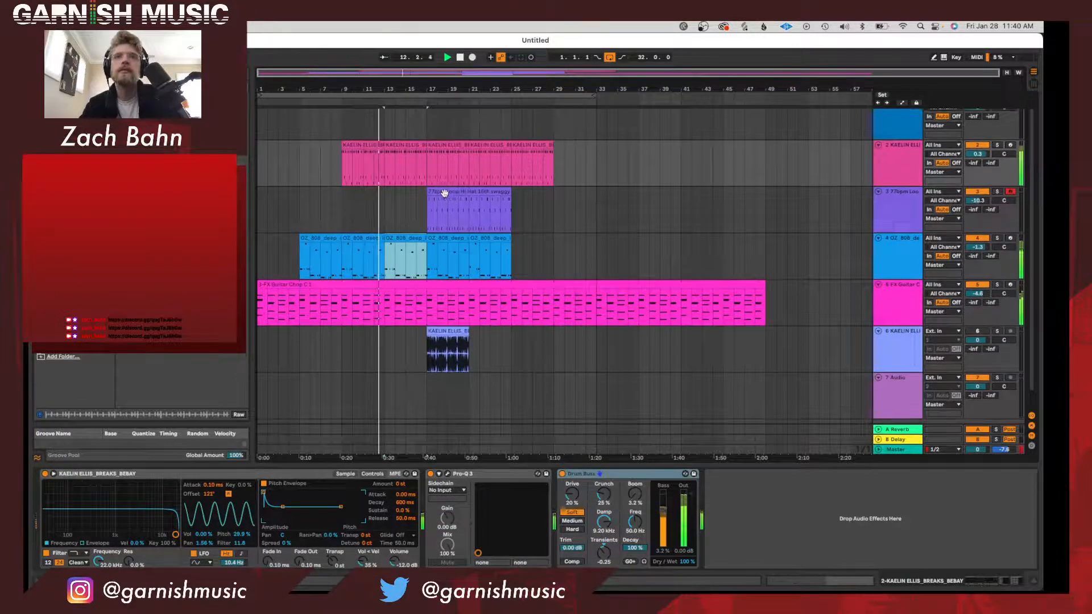
pyautogui.moveTo(428, 193); pyautogui.dragTo(386, 194)
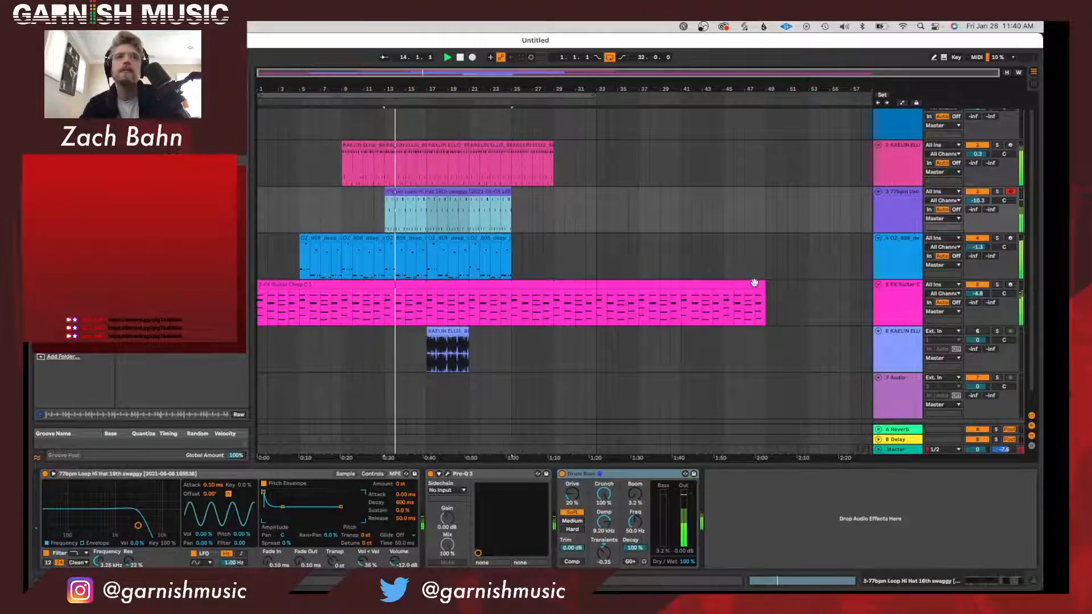
# Trim the guitar clip to end at bar 33 and extend the 808, hi-hat and drum break parts to the same bar.
pyautogui.moveTo(764, 293); pyautogui.dragTo(595, 293)
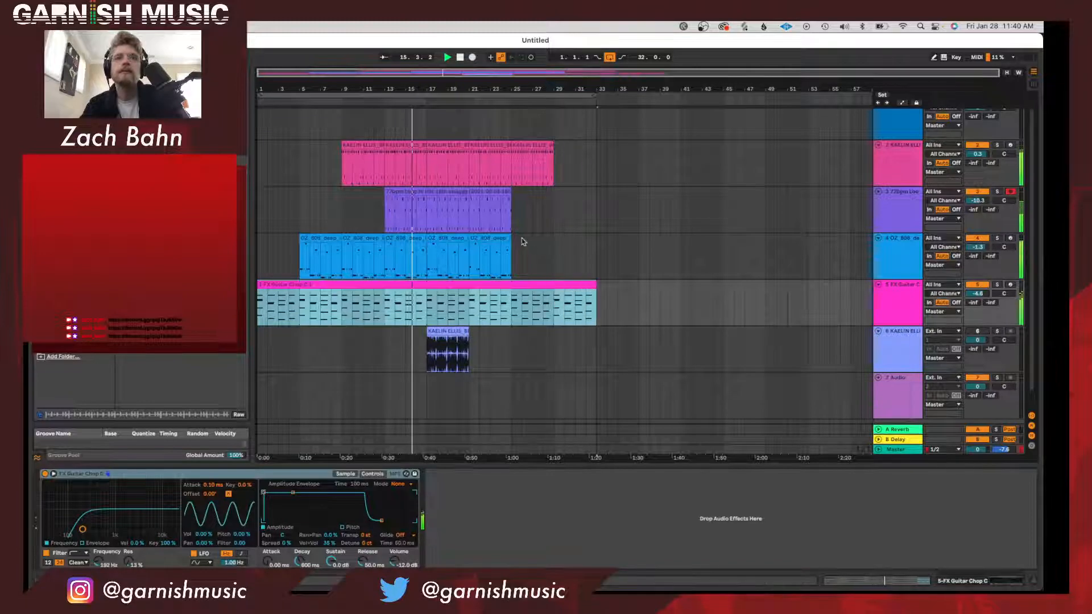
pyautogui.moveTo(511, 241); pyautogui.dragTo(596, 242)
pyautogui.click(500, 193)
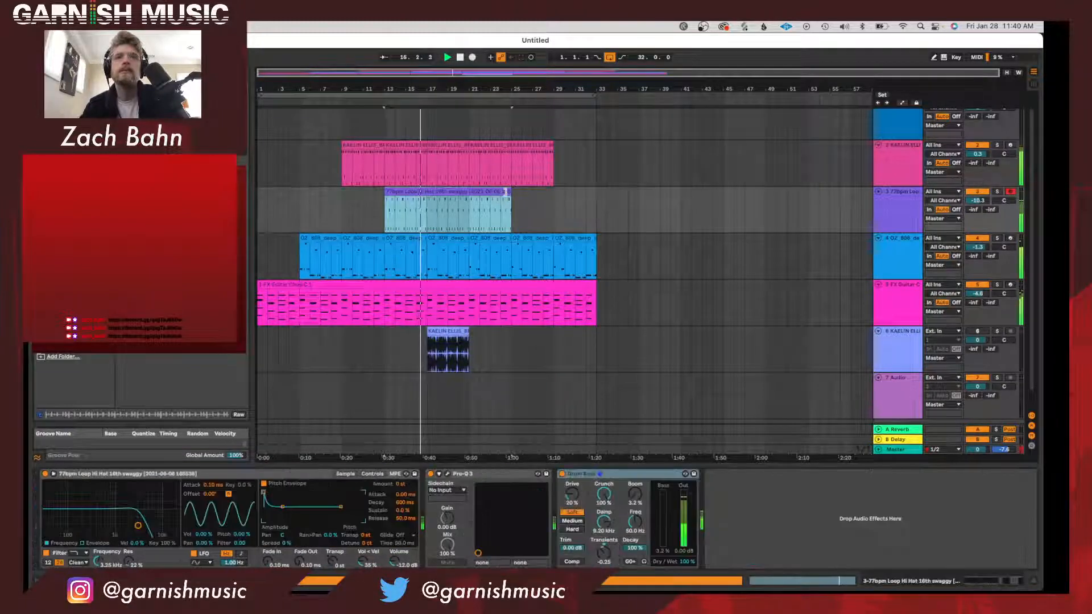
pyautogui.moveTo(510, 192); pyautogui.dragTo(596, 192)
pyautogui.moveTo(553, 145); pyautogui.dragTo(592, 144)
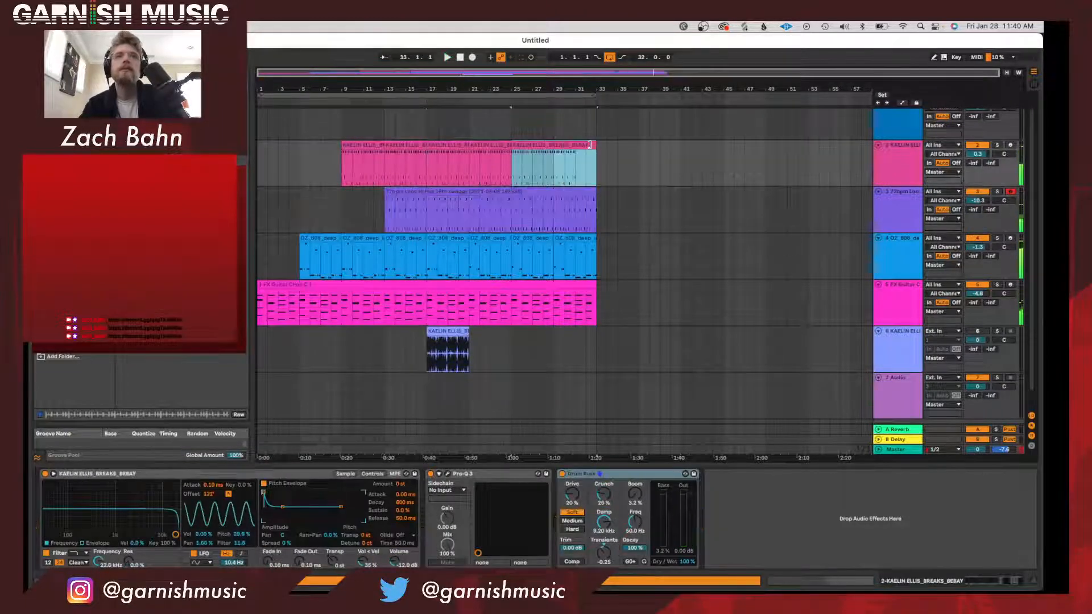
# Set the arrangement loop to bars 17–33 and delete the audio track holding the original break sample.
pyautogui.moveTo(259, 94); pyautogui.dragTo(439, 105)
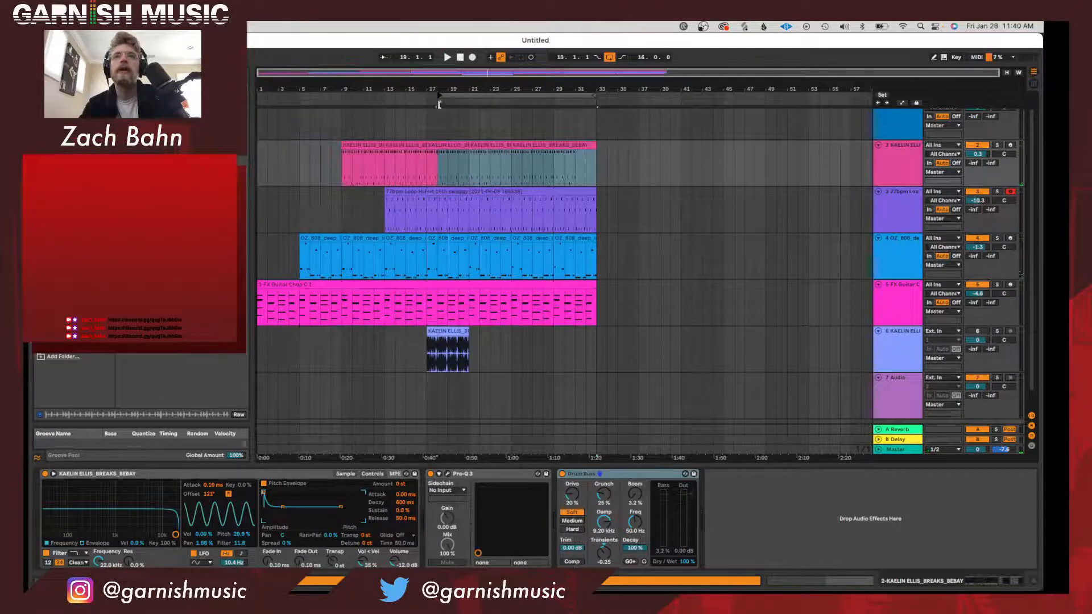
pyautogui.click(888, 358)
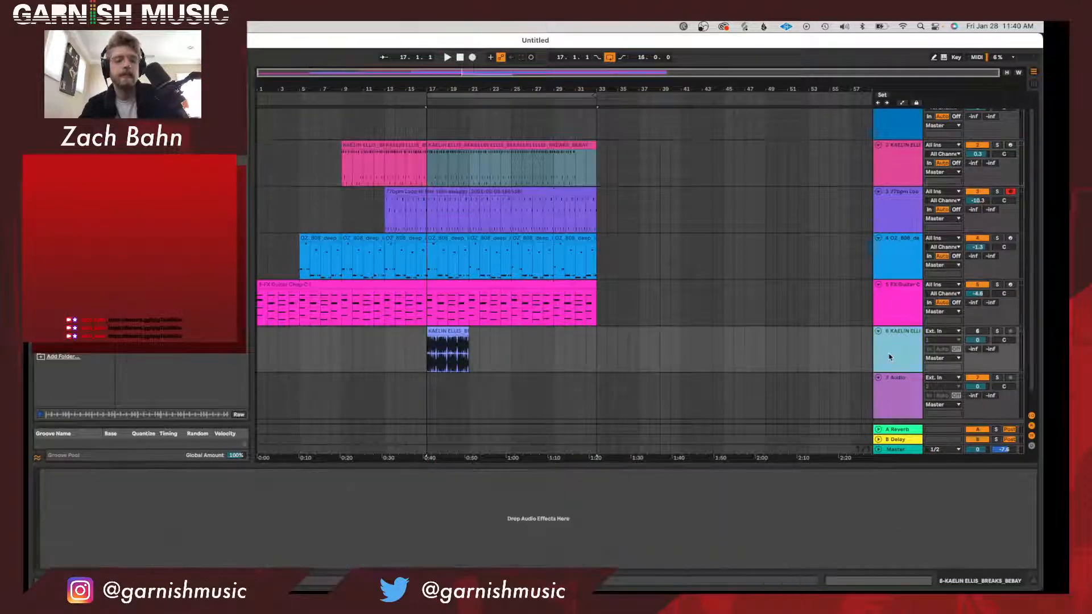
pyautogui.press('Delete')
pyautogui.click(887, 335)
pyautogui.click(892, 369)
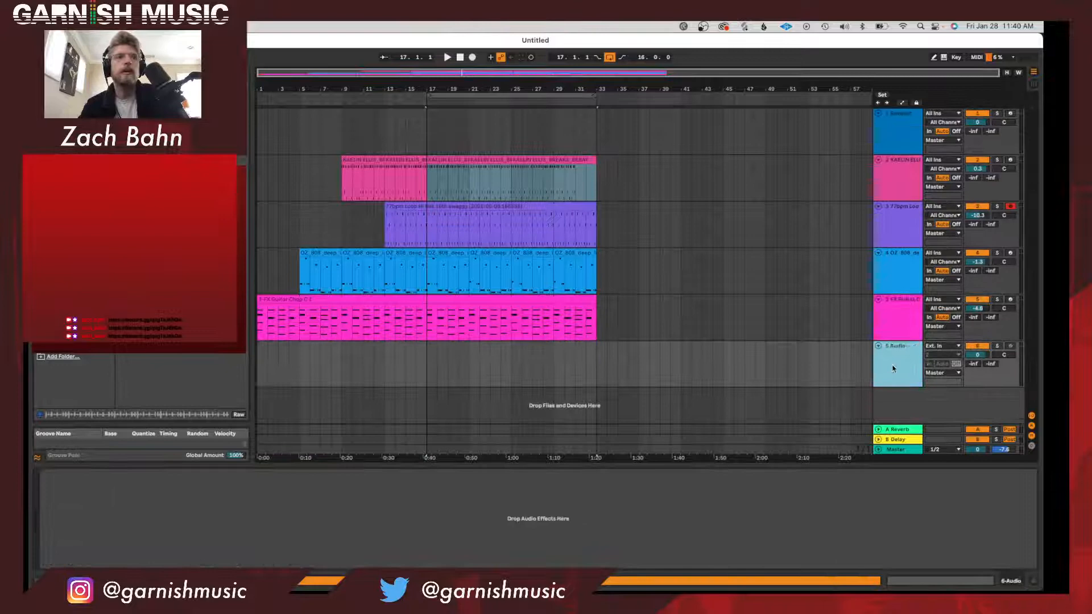
# Find the Funky Lead preset in the browser and add it as a new track above the guitar chop track.
pyautogui.click(894, 319)
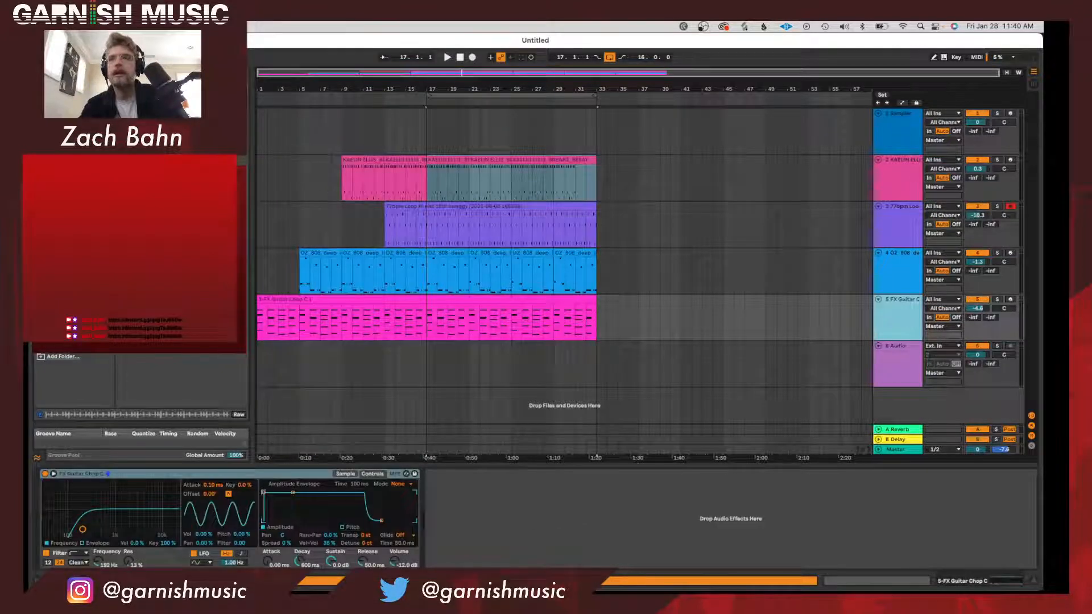
pyautogui.press('super+f')
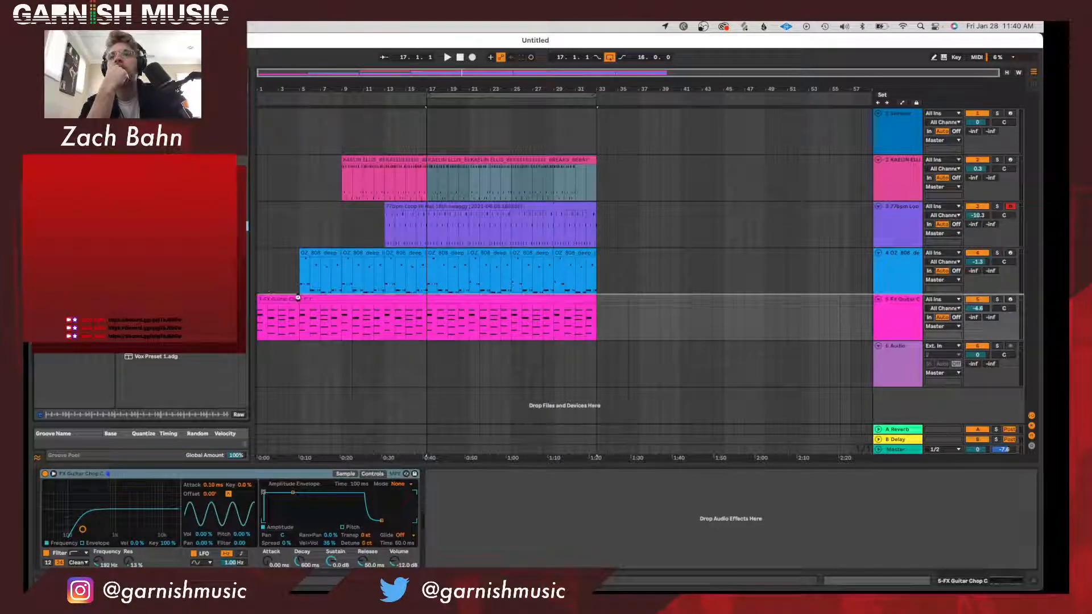
pyautogui.moveTo(298, 297); pyautogui.dragTo(300, 301)
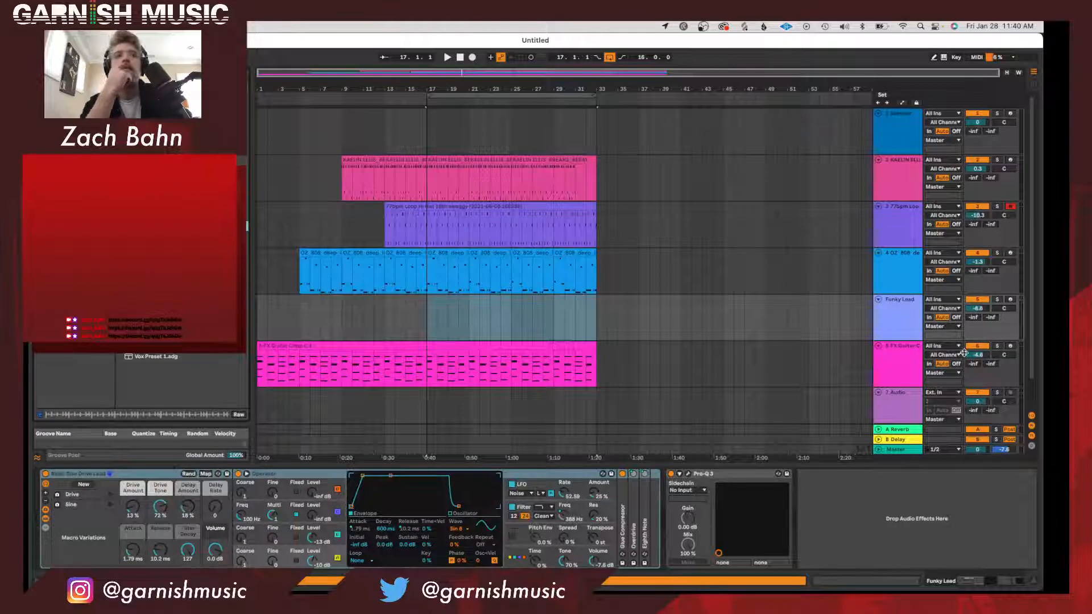
# Arm the Funky Lead track, play the looped section, and raise the lead's volume.
pyautogui.click(1010, 299)
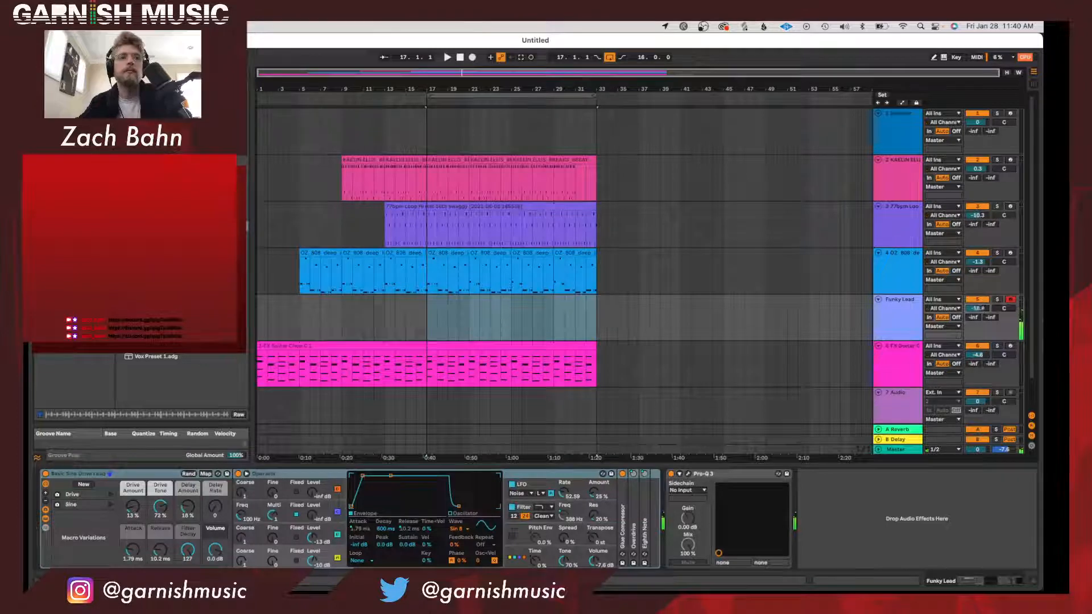
pyautogui.press('space')
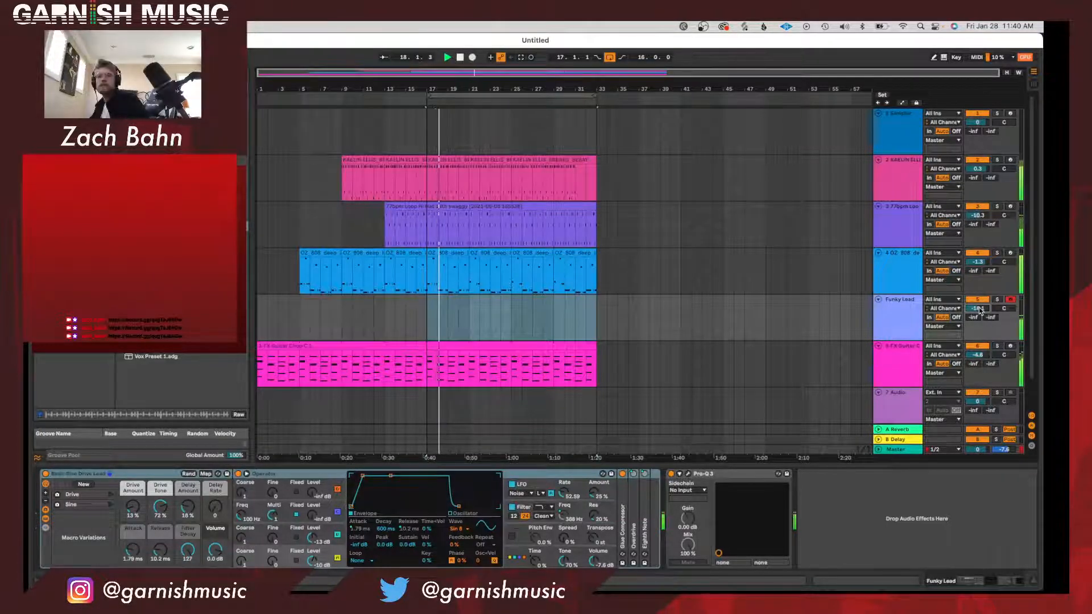
pyautogui.moveTo(977, 308); pyautogui.dragTo(976, 289)
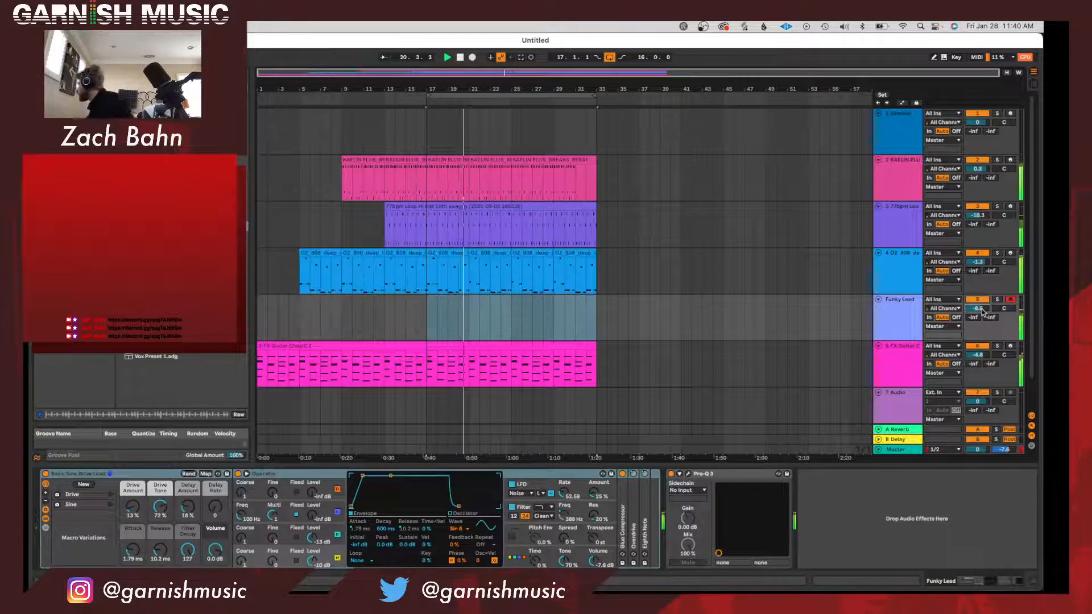
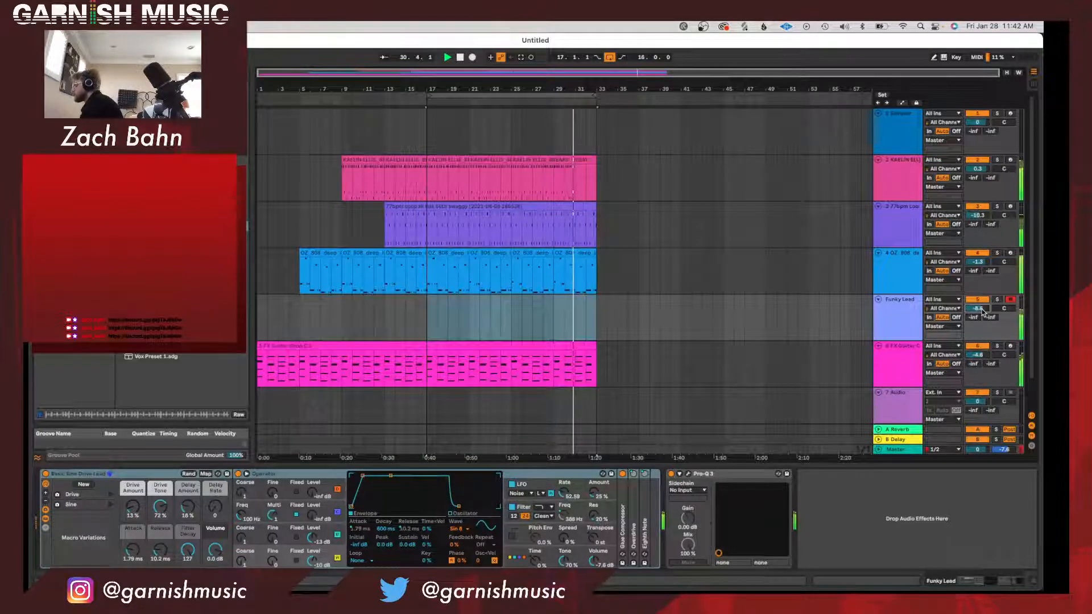
# Open the audio preferences, set the buffer size to 256 samples, and close the preferences.
pyautogui.press('super+comma')
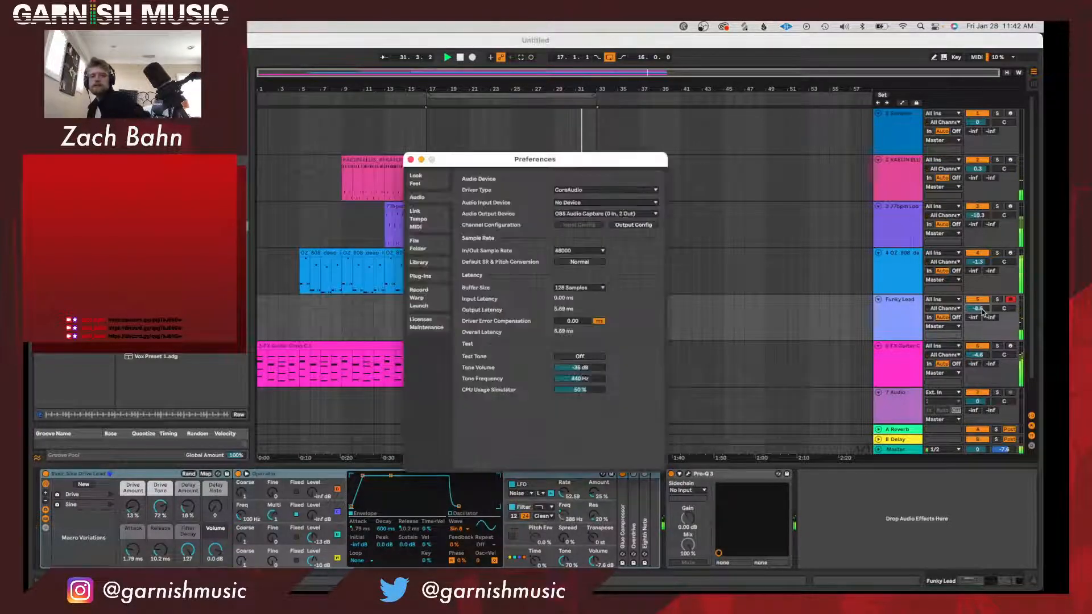
pyautogui.click(410, 160)
pyautogui.press('super+comma')
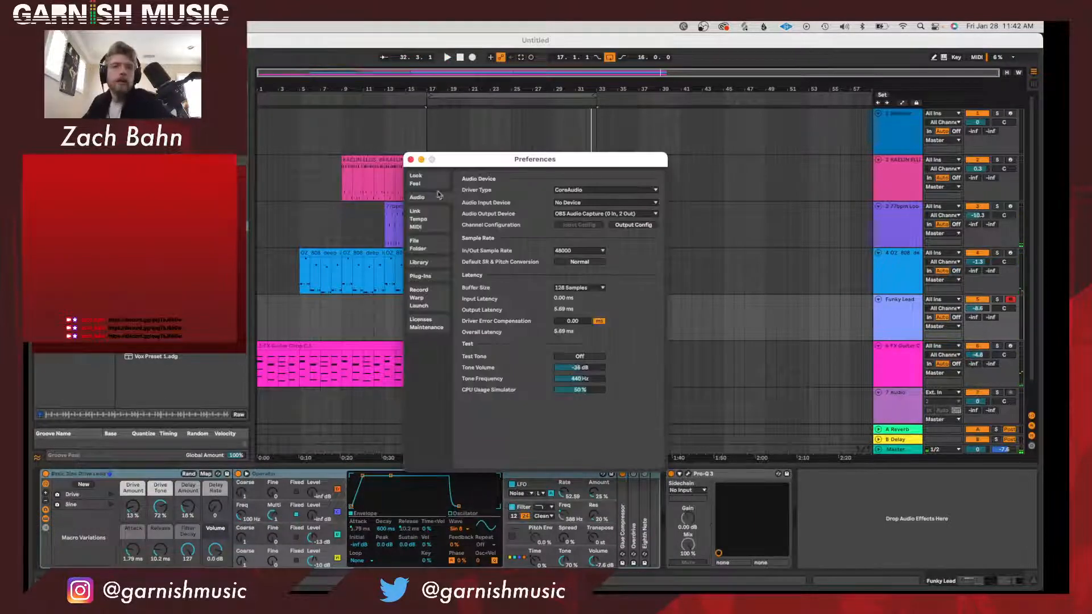
pyautogui.click(560, 287)
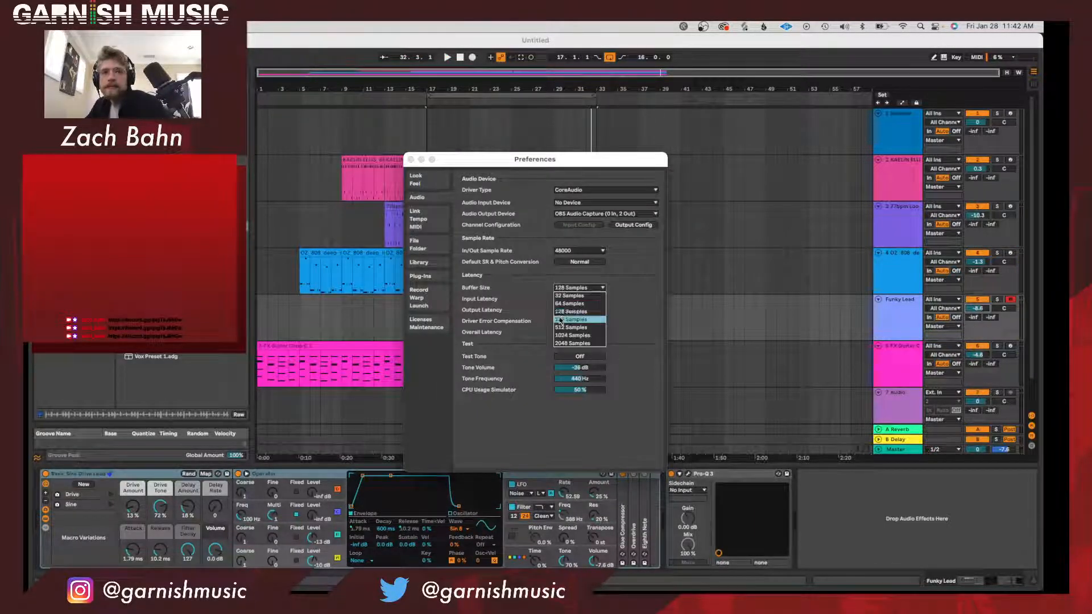
pyautogui.click(410, 160)
# Play the looped section and record a Funky Lead part from bar 17 to bar 25.
pyautogui.press('space')
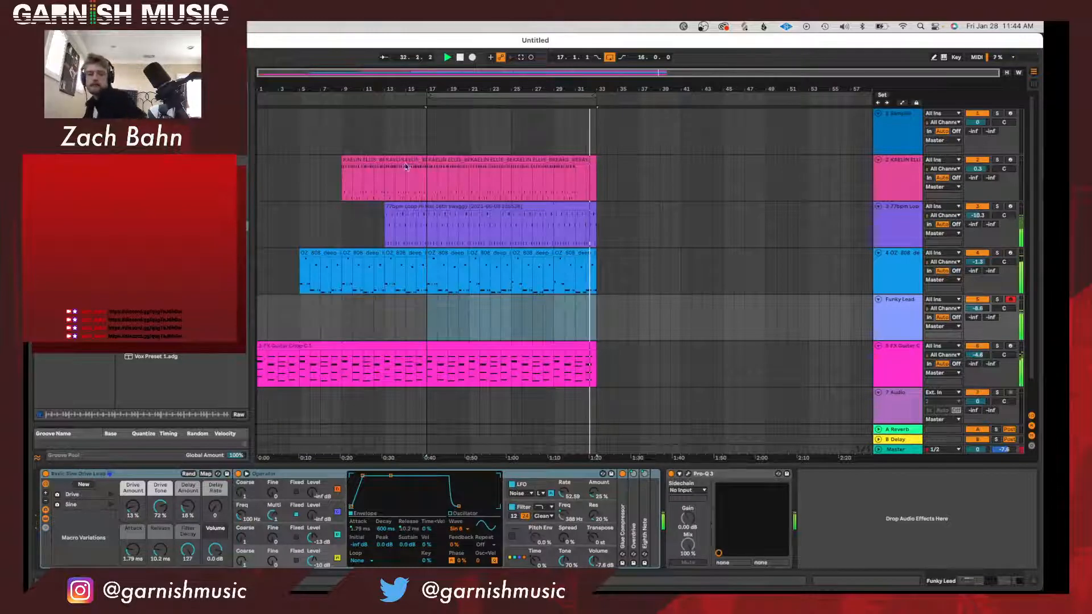
pyautogui.click(472, 57)
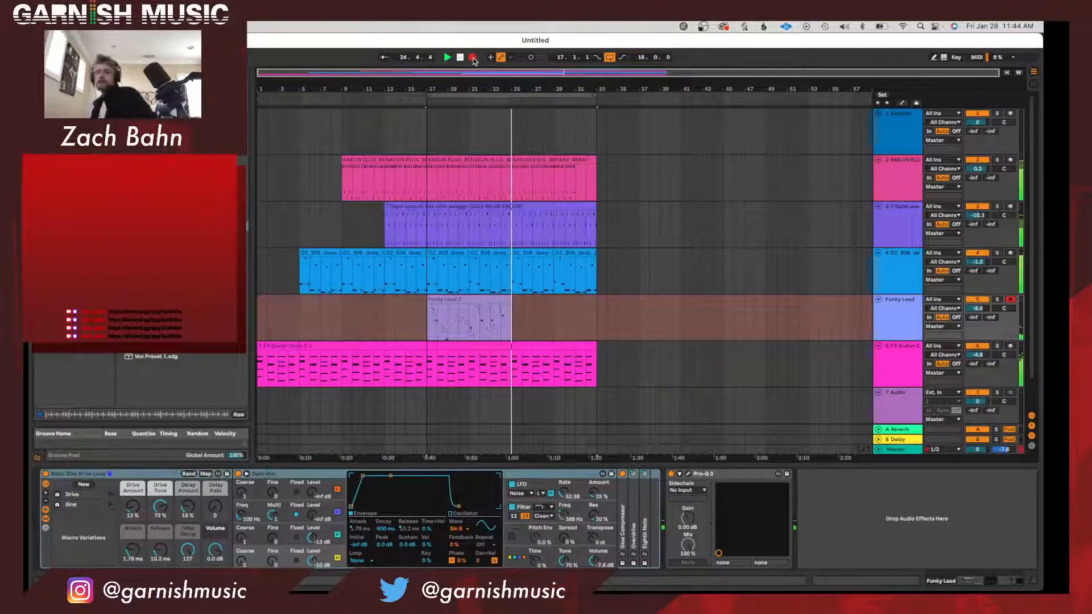
pyautogui.press('space')
# Play back the recorded Funky Lead clip and inspect its notes in the note editor.
pyautogui.click(474, 300)
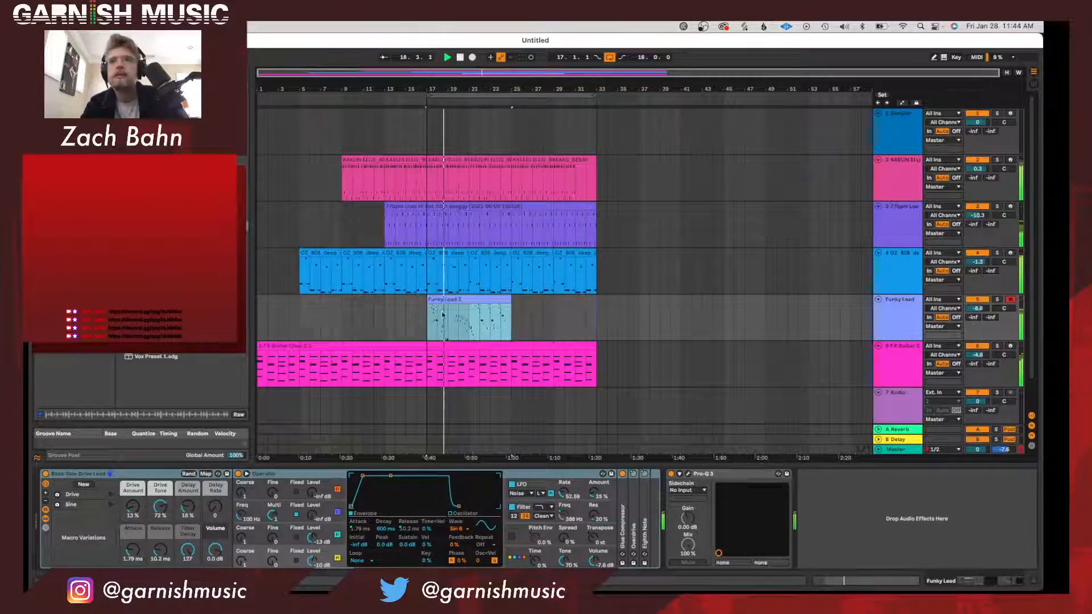
pyautogui.click(65, 218)
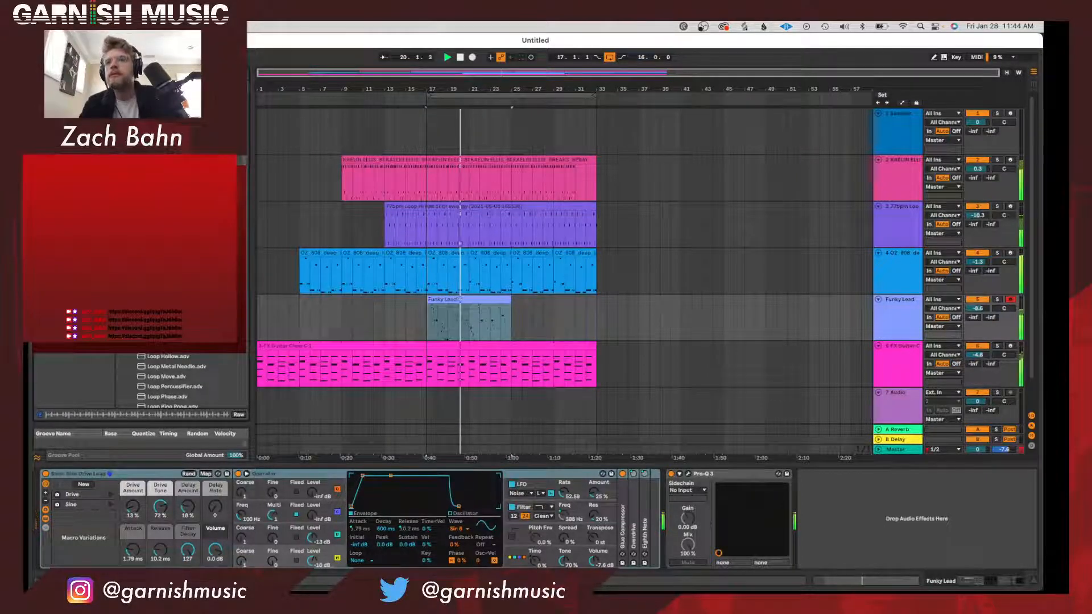
pyautogui.click(122, 256)
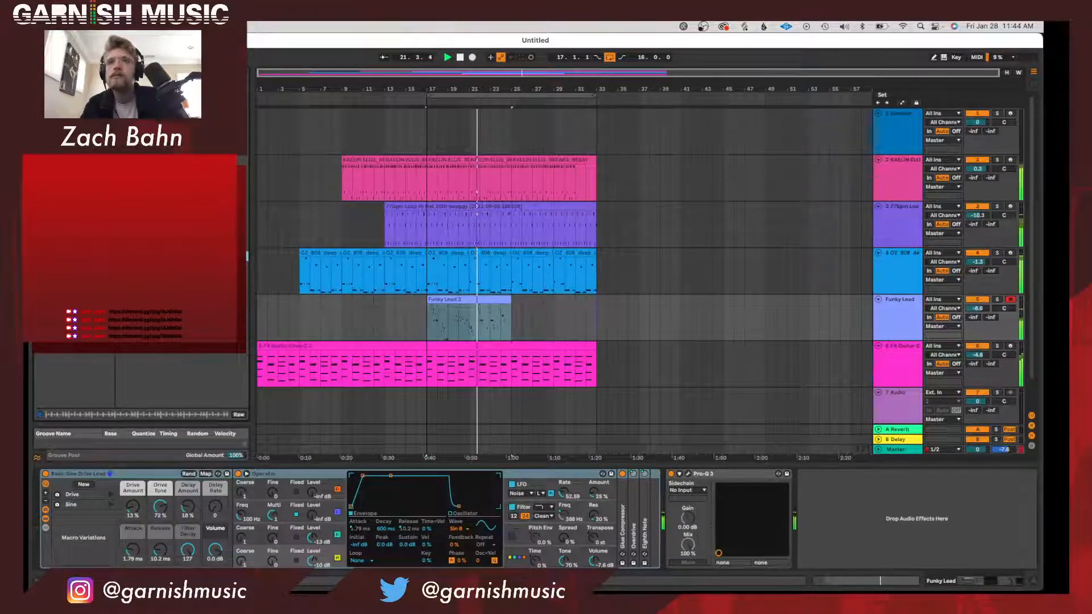
pyautogui.doubleClick(478, 298)
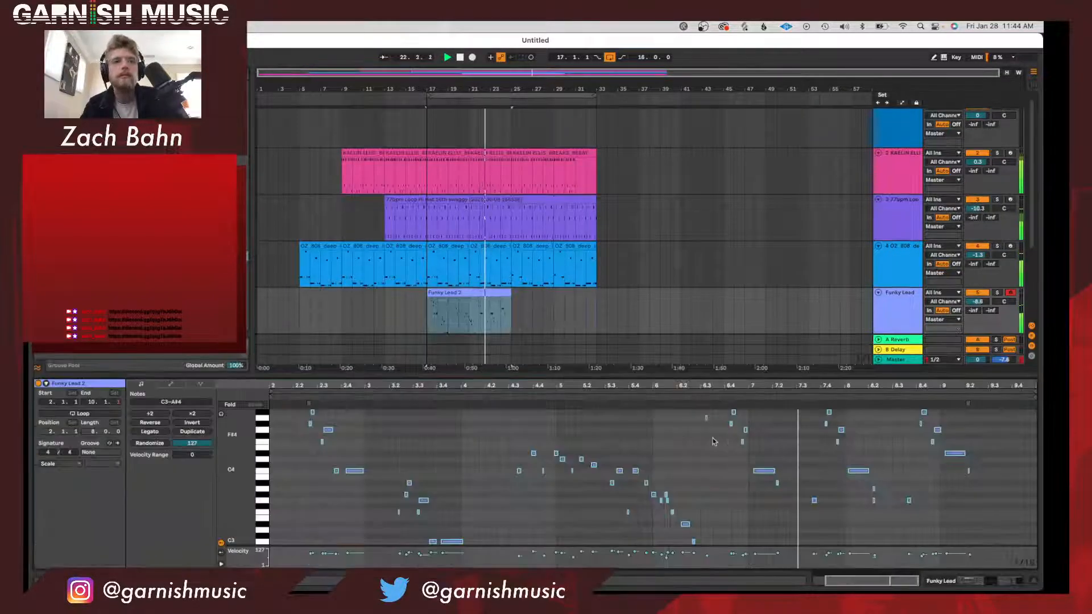
pyautogui.click(694, 421)
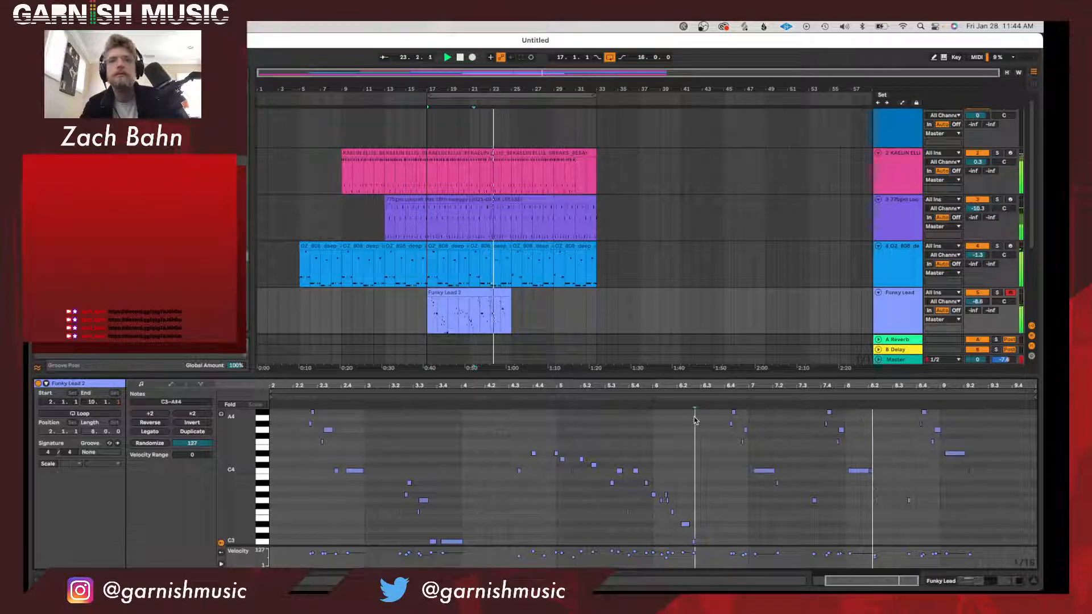
# Stop playback and duplicate the Funky Lead clip to fill bars 25–33.
pyautogui.hotkey('shift', 'Tab')
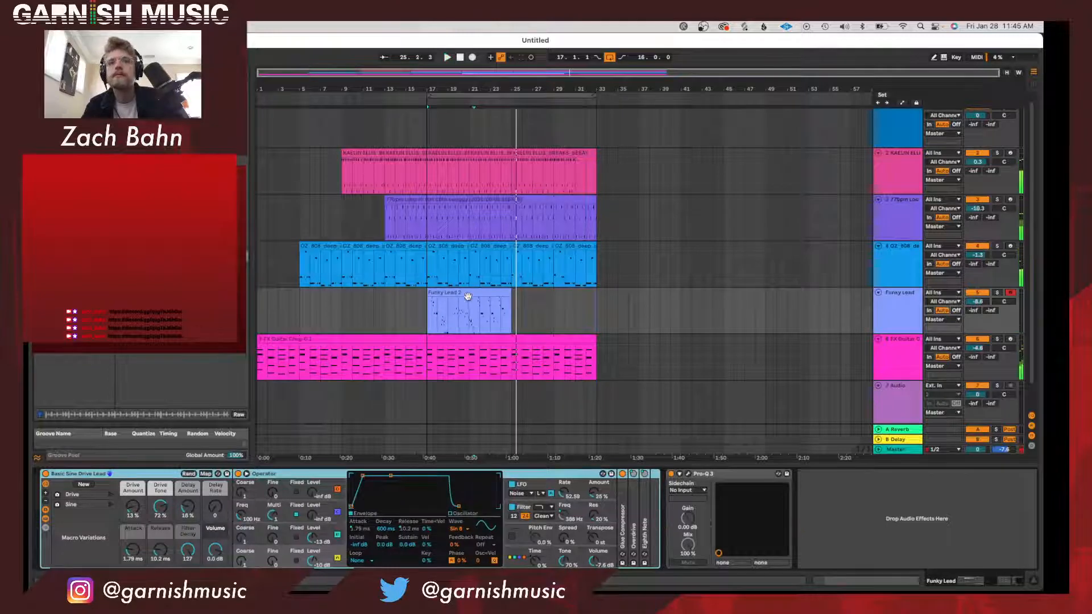
pyautogui.press('space')
pyautogui.hotkey('ctrl', 'd')
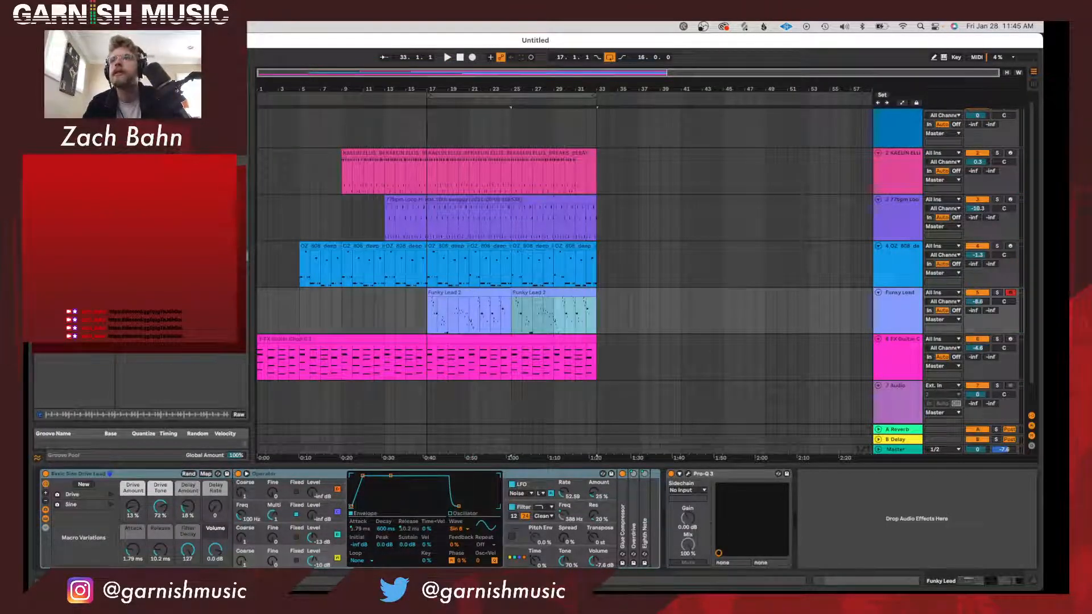
# Find XLN Audio's RC-20 Retro Color among the plug-ins and add it to the Funky Lead track.
pyautogui.click(60, 193)
pyautogui.click(123, 377)
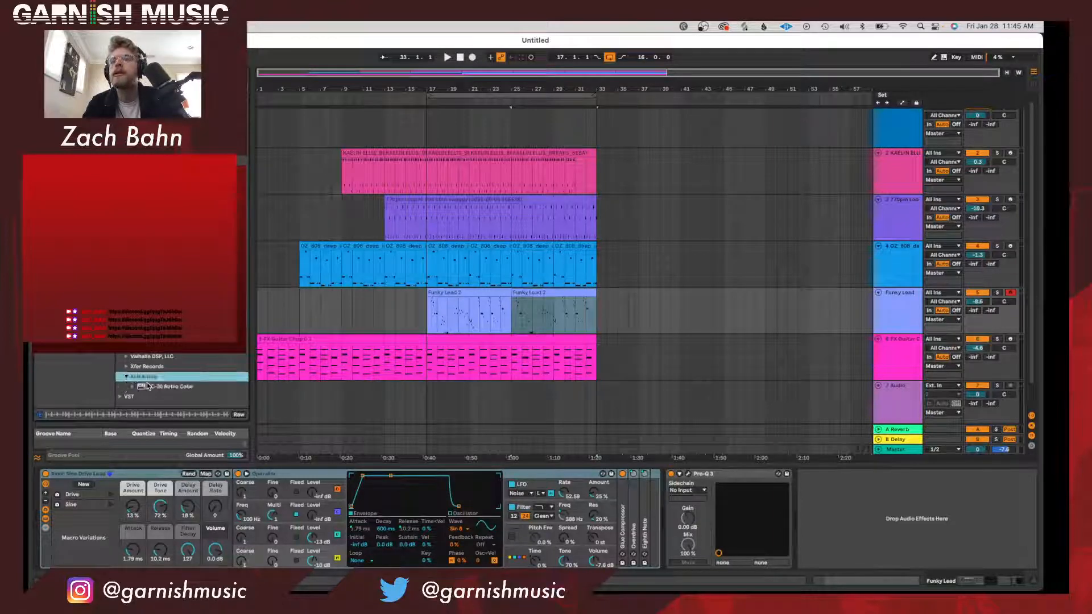
pyautogui.click(154, 386)
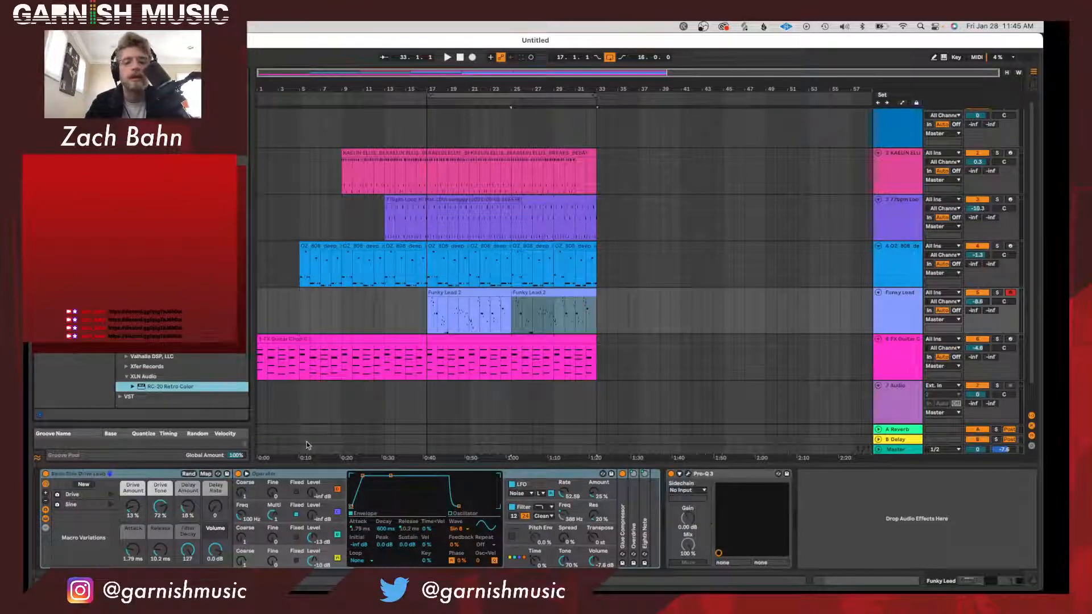
pyautogui.press('Return')
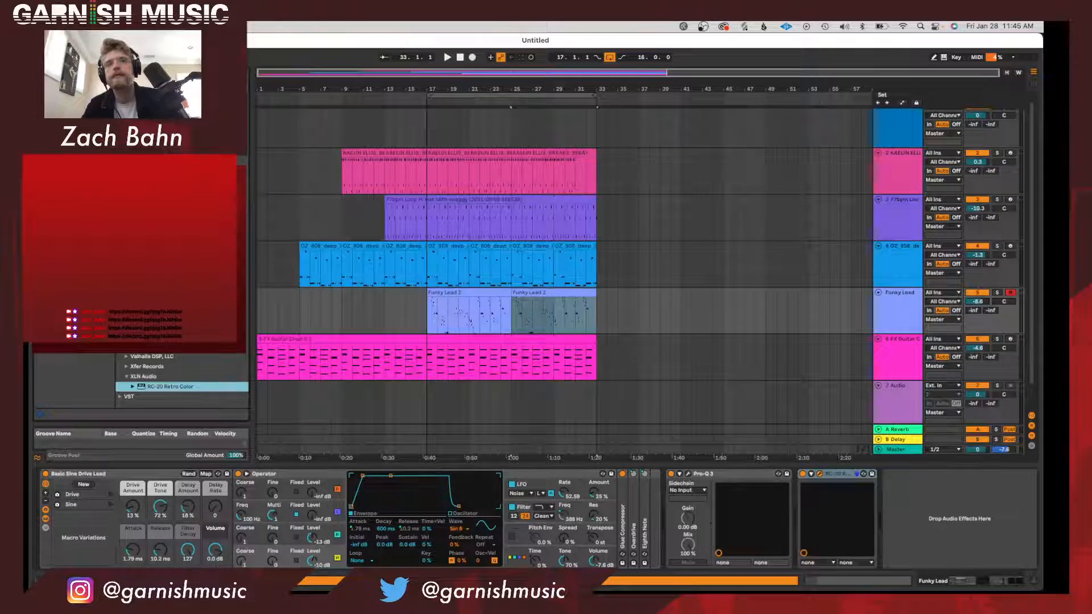
# Play the section, lower the Funky Lead track's volume to -15.0 dB, and close the RC-20 window.
pyautogui.press('space')
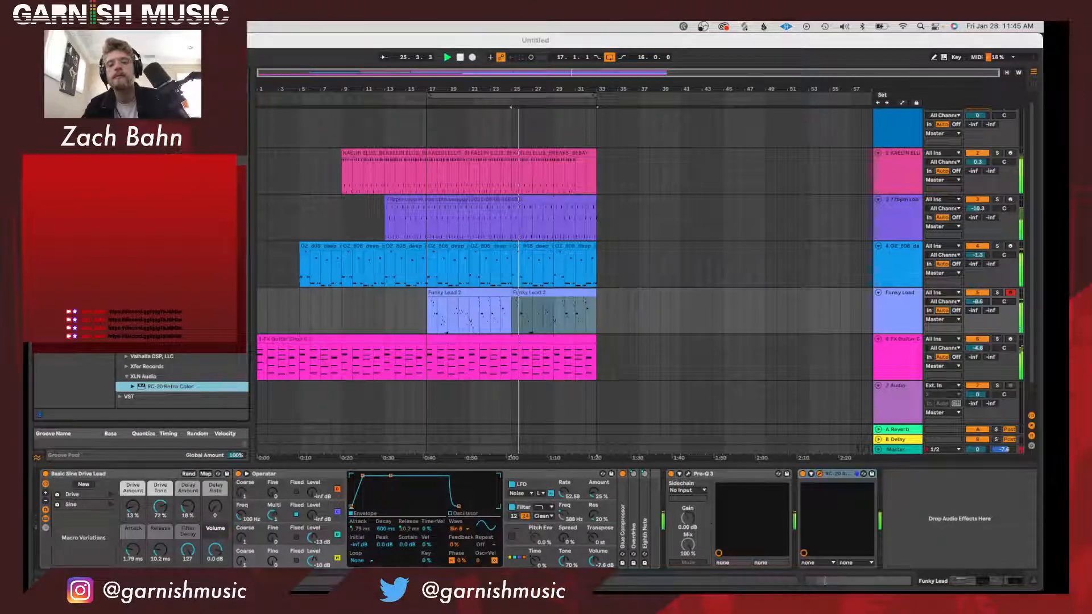
pyautogui.click(978, 325)
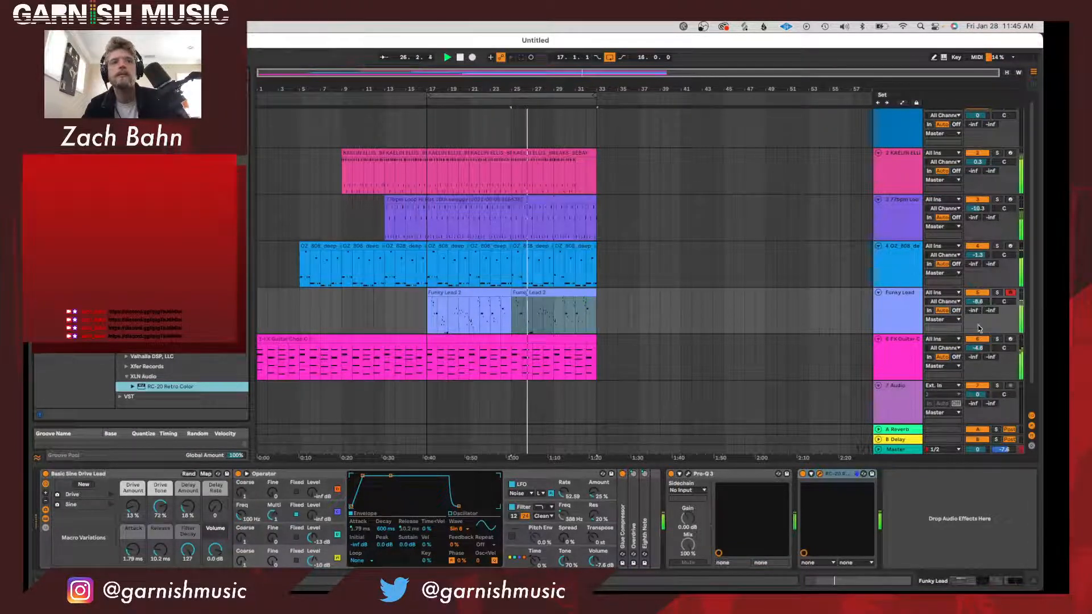
pyautogui.moveTo(979, 302); pyautogui.dragTo(979, 316)
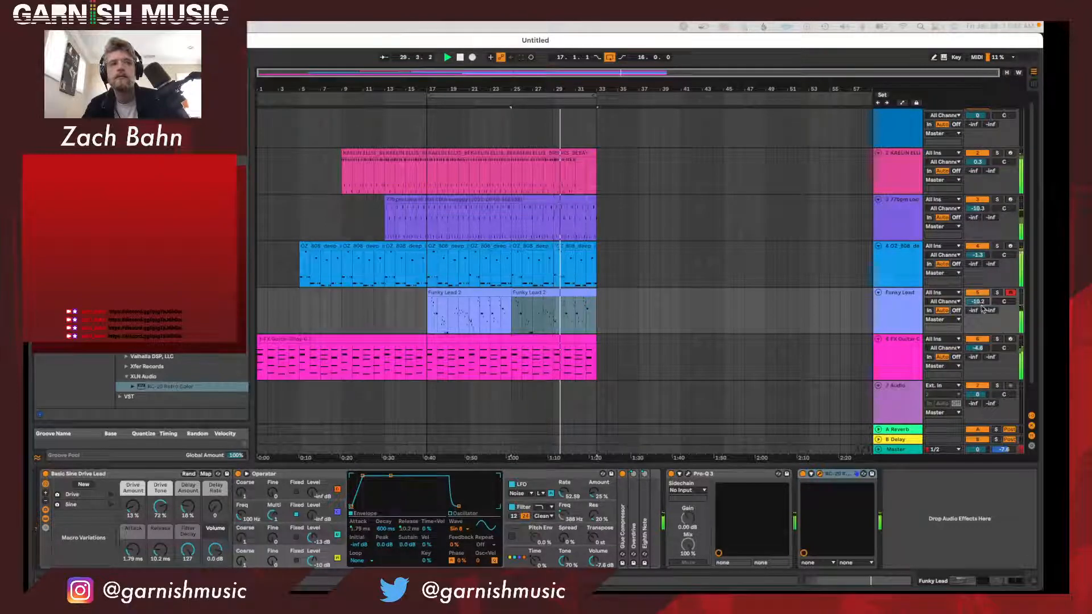
pyautogui.moveTo(979, 302); pyautogui.dragTo(979, 311)
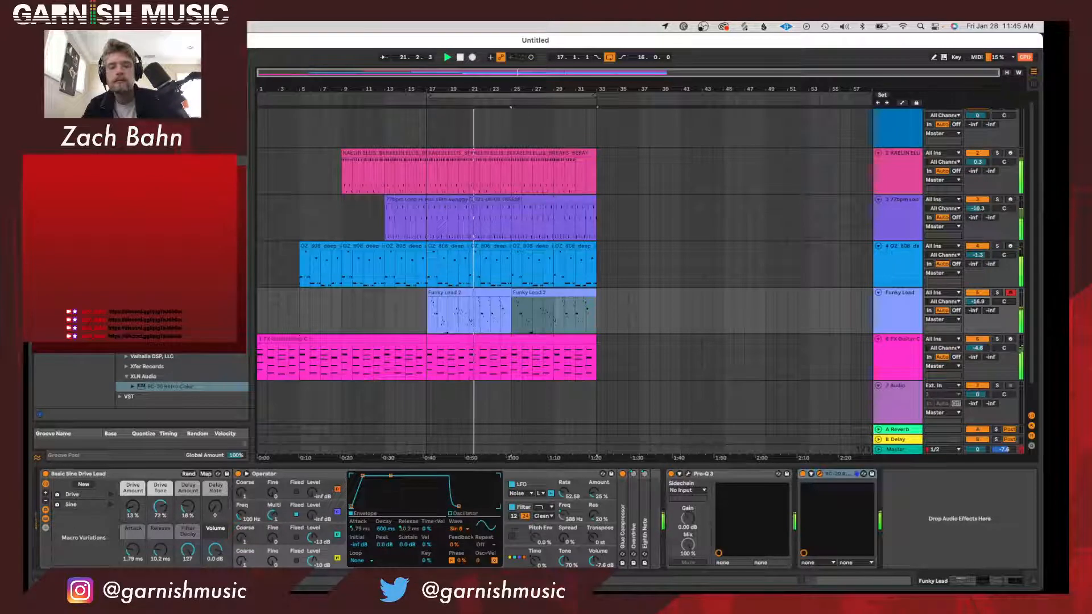
pyautogui.moveTo(983, 303); pyautogui.dragTo(984, 301)
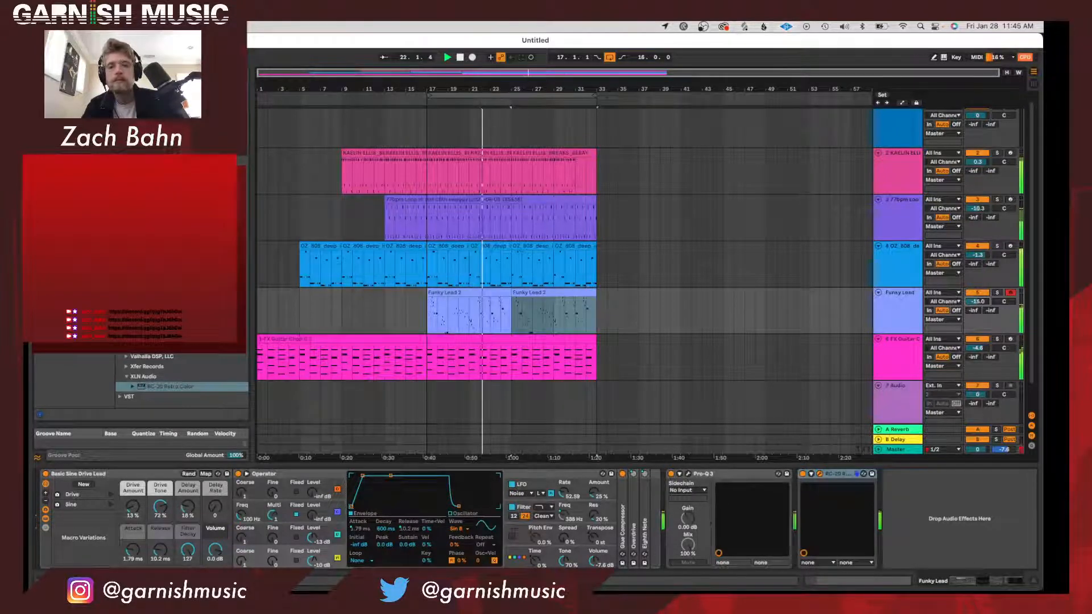
pyautogui.press('super+alt+p')
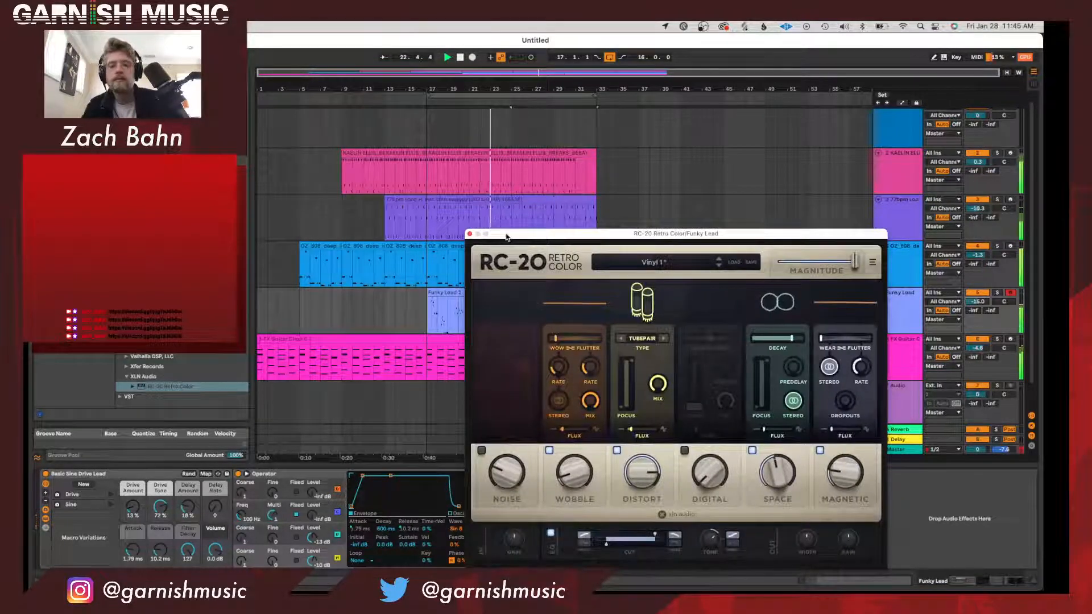
pyautogui.click(470, 235)
# Duplicate bars 17–33 of all tracks to bars 33–49 and move the loop to the duplicated section.
pyautogui.click(500, 96)
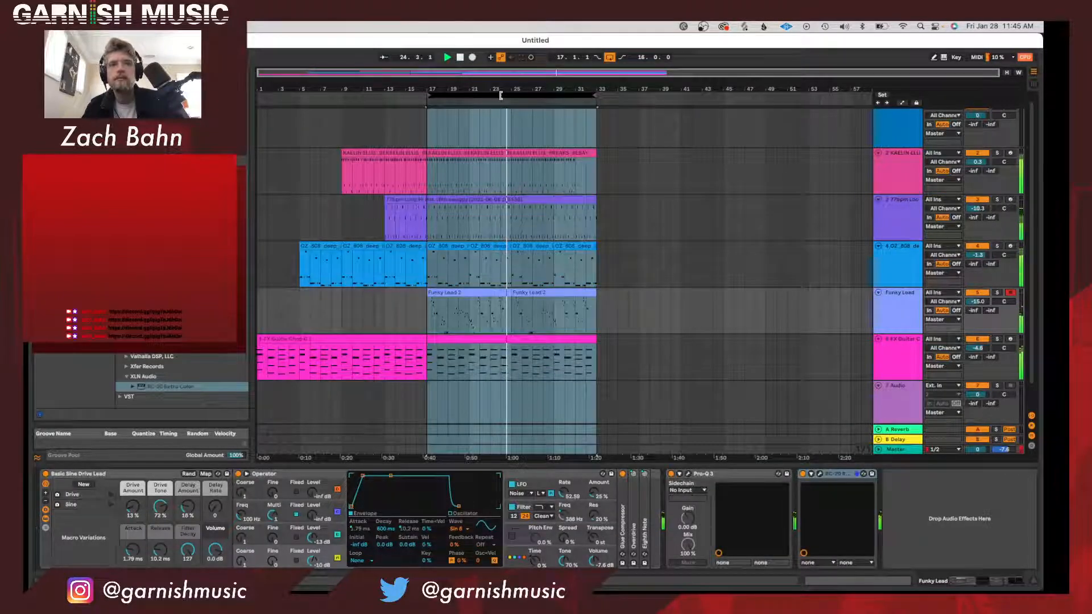
pyautogui.press('super+d')
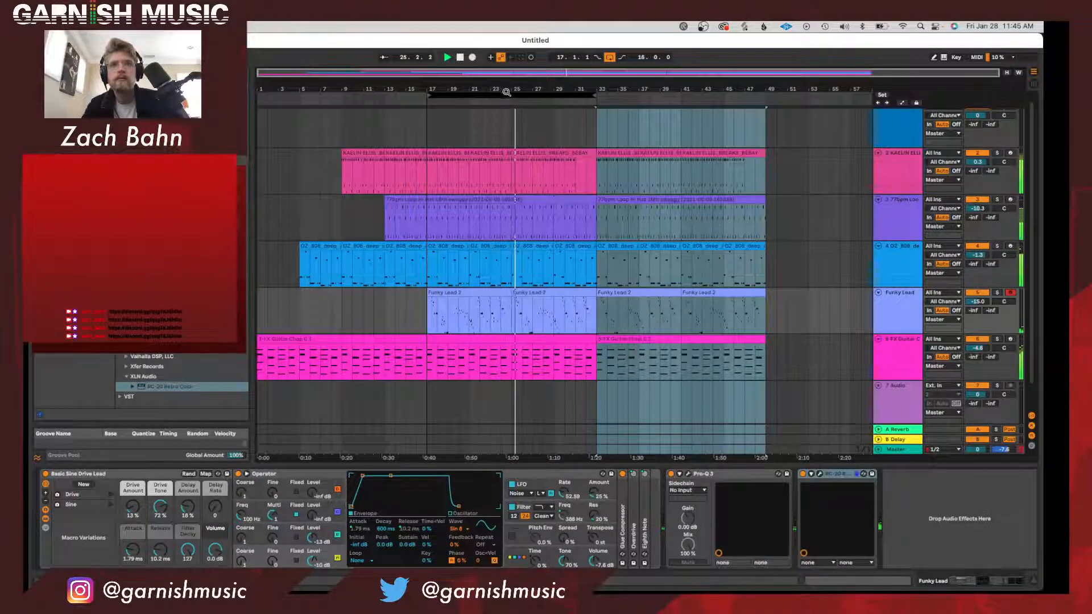
pyautogui.click(553, 177)
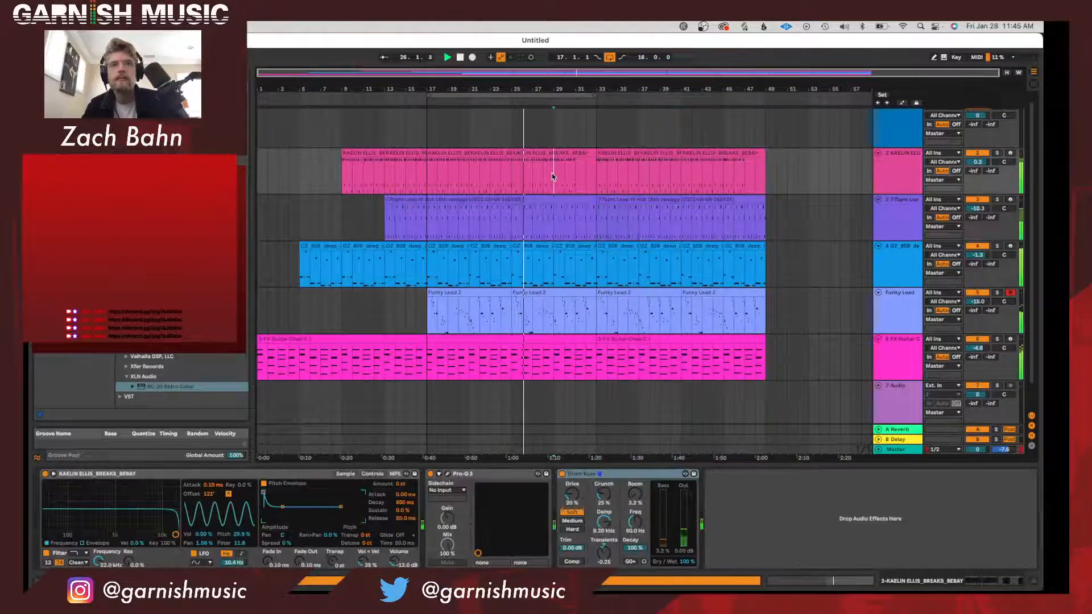
pyautogui.moveTo(543, 96); pyautogui.dragTo(713, 97)
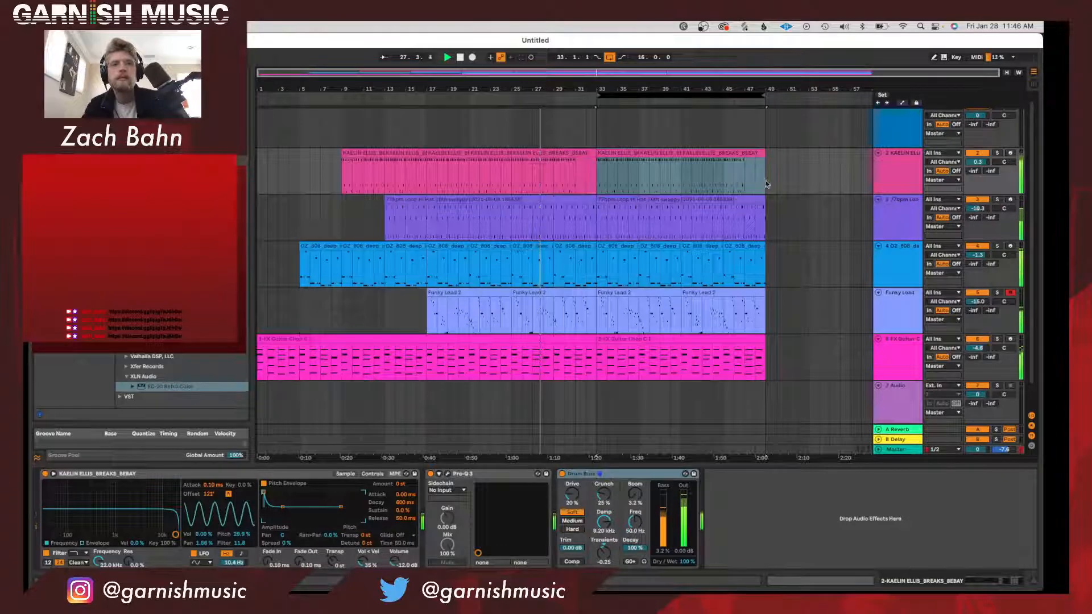
# Delete the duplicated guitar chop clip in bars 33–49 and listen to the section without it.
pyautogui.click(733, 340)
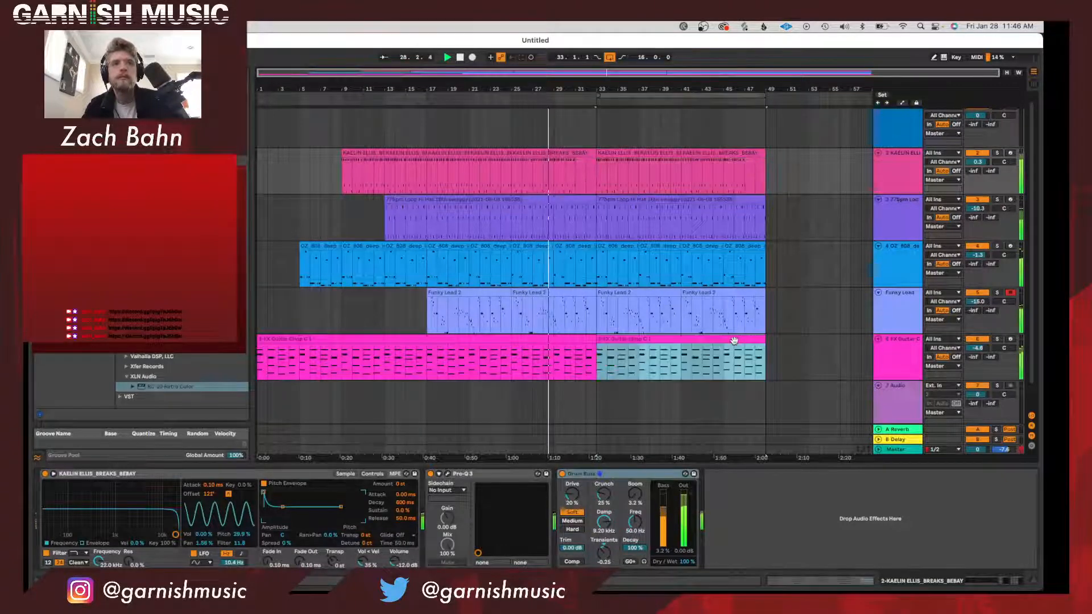
pyautogui.press('Delete')
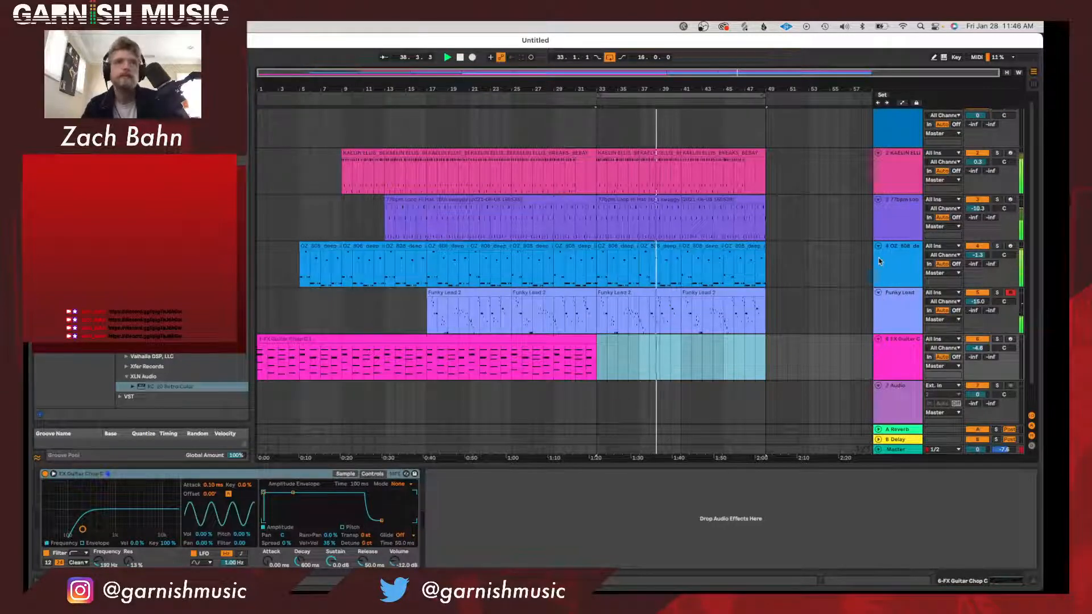
pyautogui.scroll(1, 483, 223)
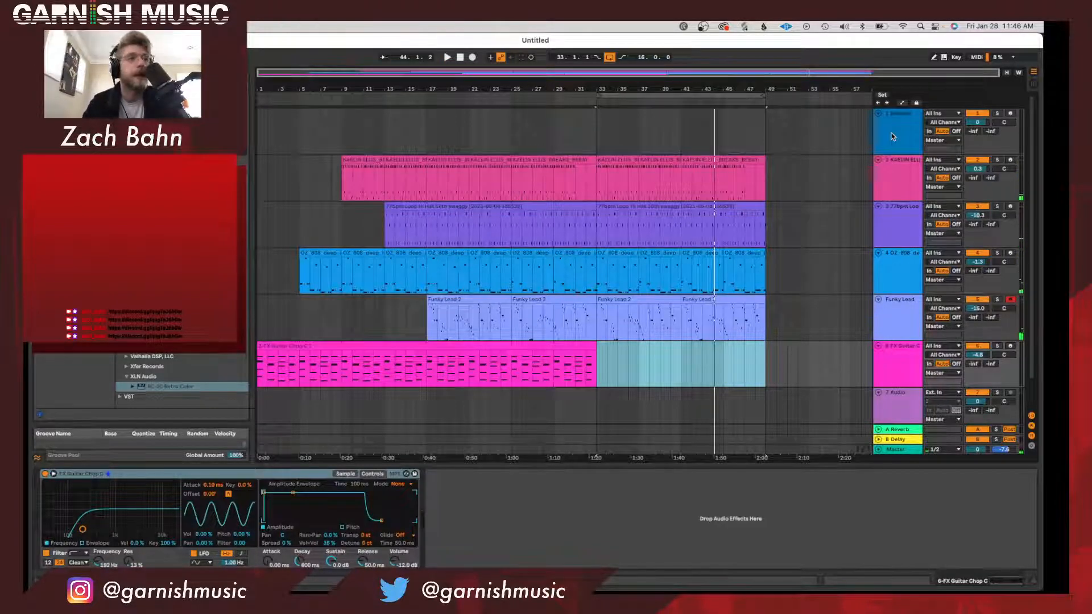
# Search the browser for a kick sample to use on the empty audio track below the guitar chops.
pyautogui.scroll(-2, 896, 170)
pyautogui.click(899, 364)
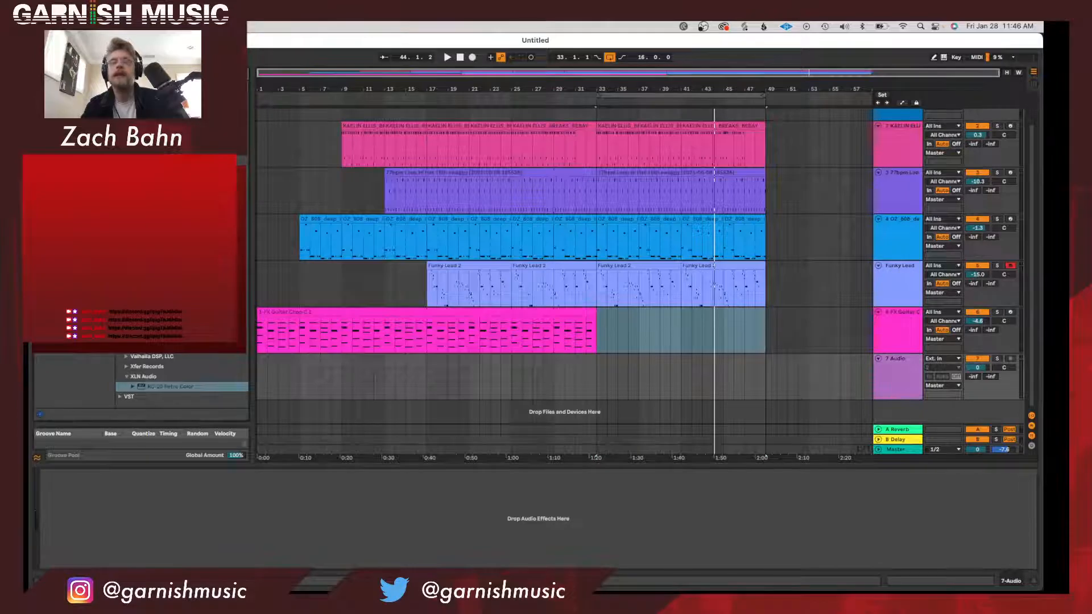
pyautogui.press('super+f')
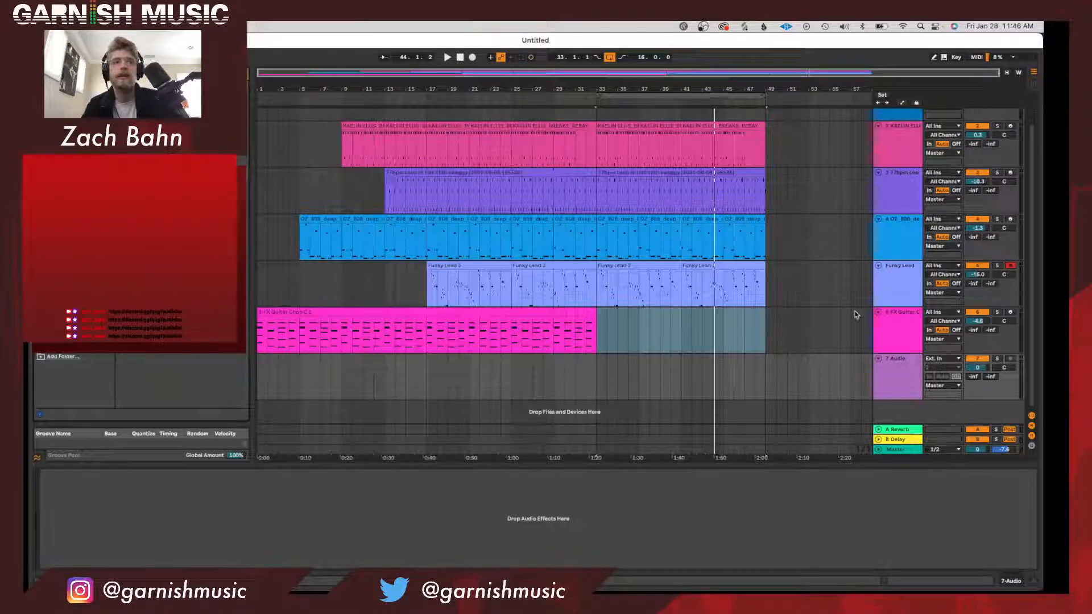
pyautogui.click(905, 382)
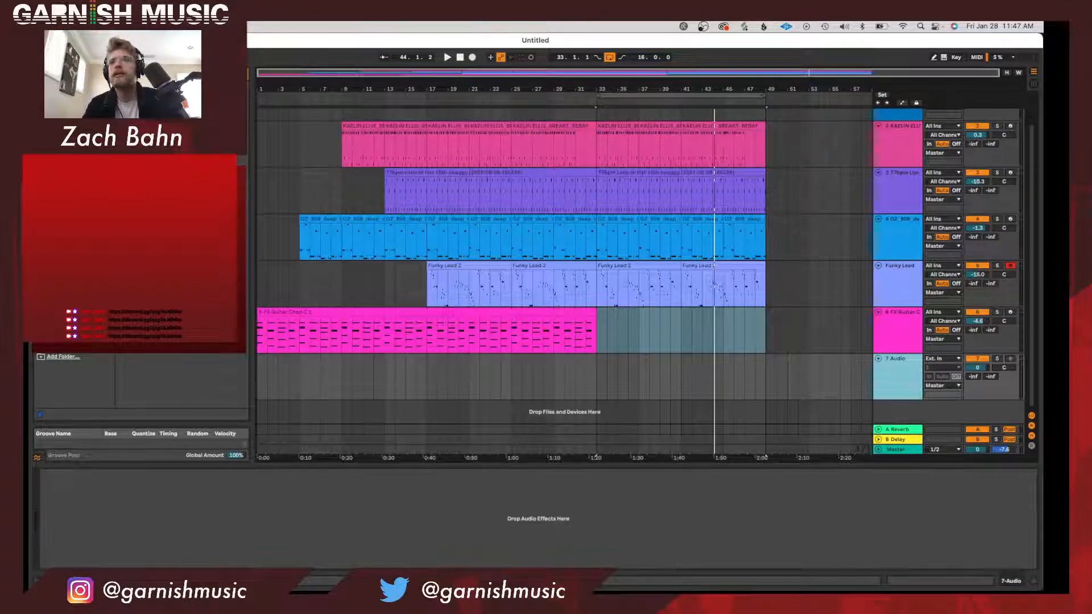
pyautogui.press('Delete')
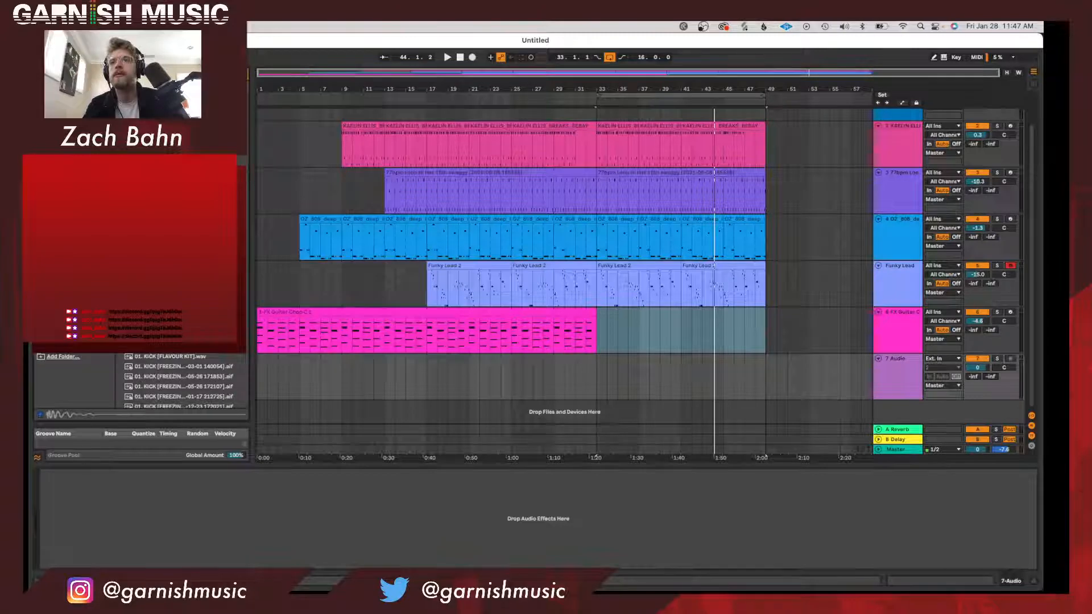
pyautogui.scroll(-5, 179, 379)
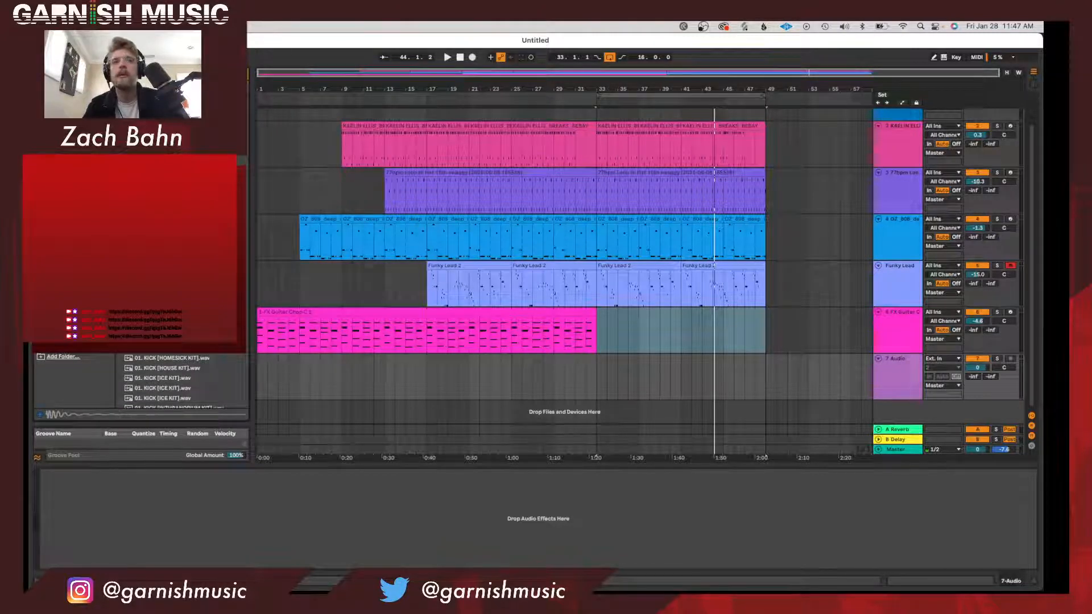
# Place the "01. KICK [FREEZING KIT]" sample at bar 33 on the empty audio track.
pyautogui.click(554, 387)
pyautogui.click(607, 392)
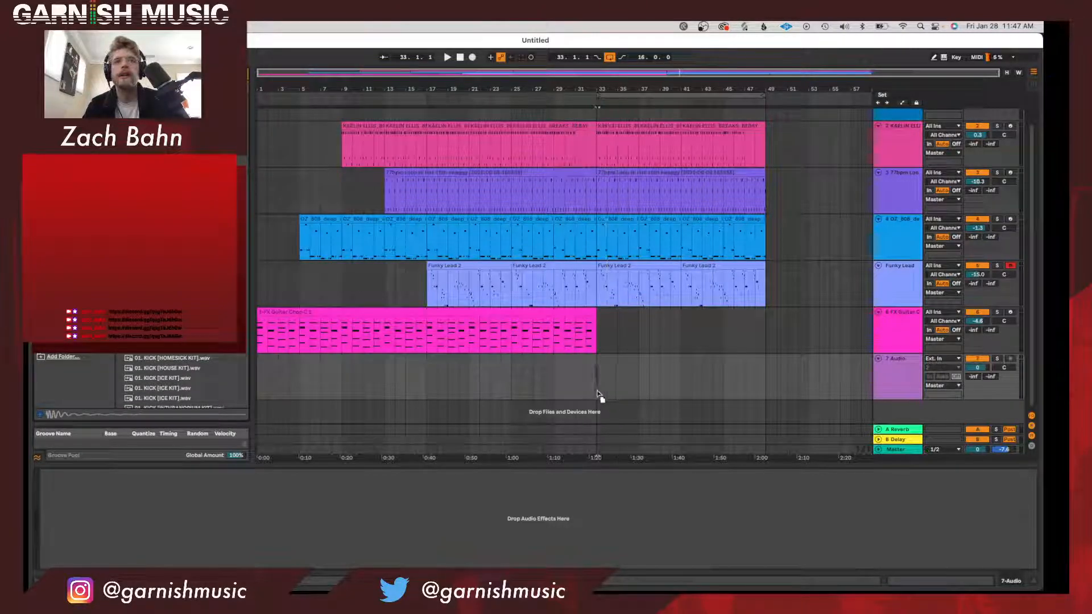
pyautogui.moveTo(597, 394); pyautogui.dragTo(597, 393)
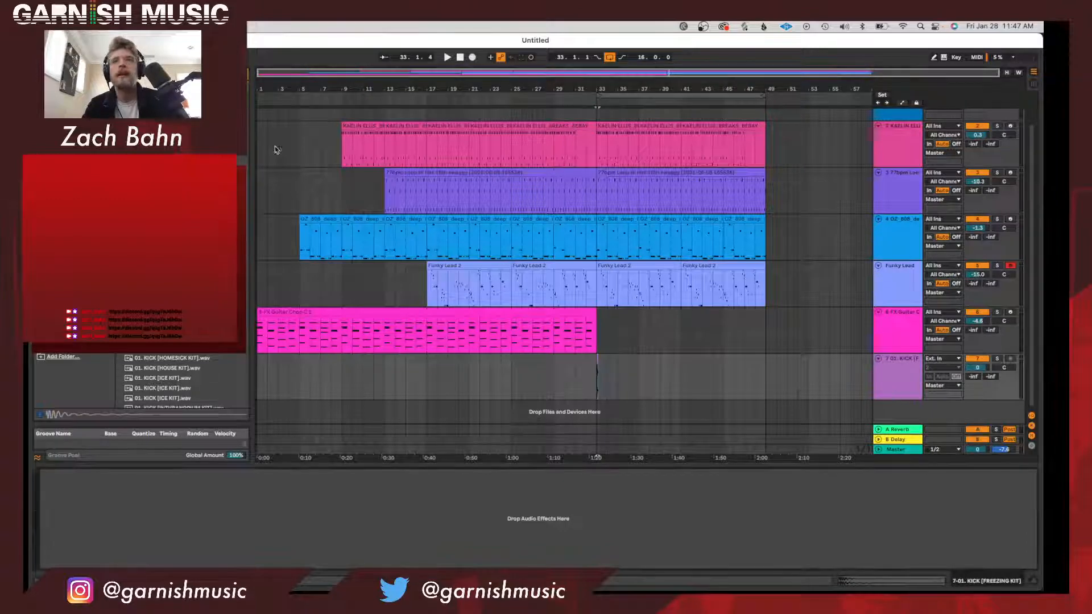
# Add a Phaser-Flanger to the kick track and solo that track.
pyautogui.click(247, 75)
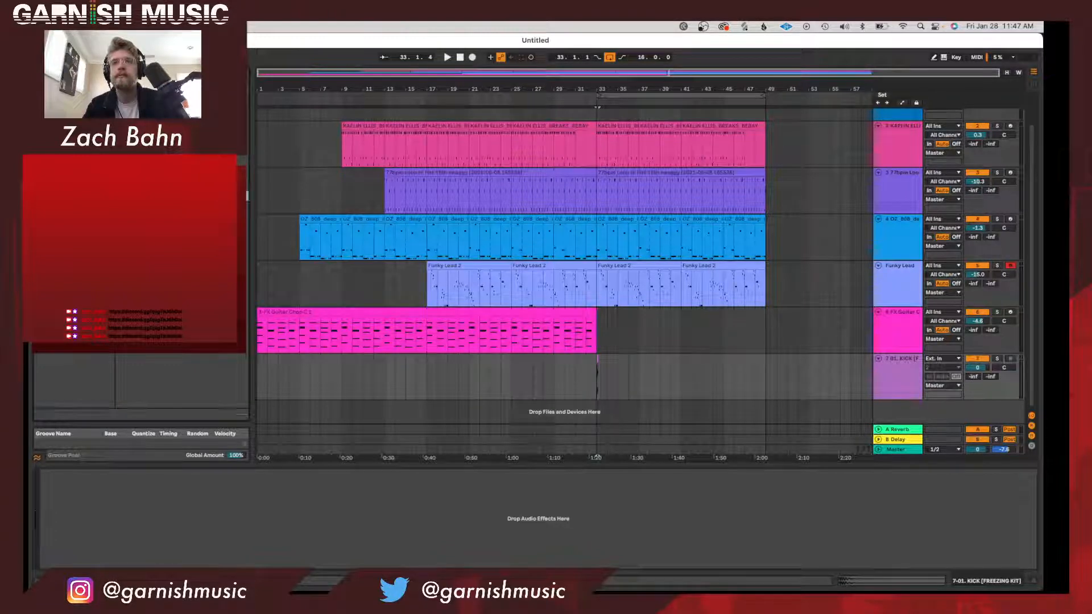
pyautogui.moveTo(418, 466); pyautogui.dragTo(506, 494)
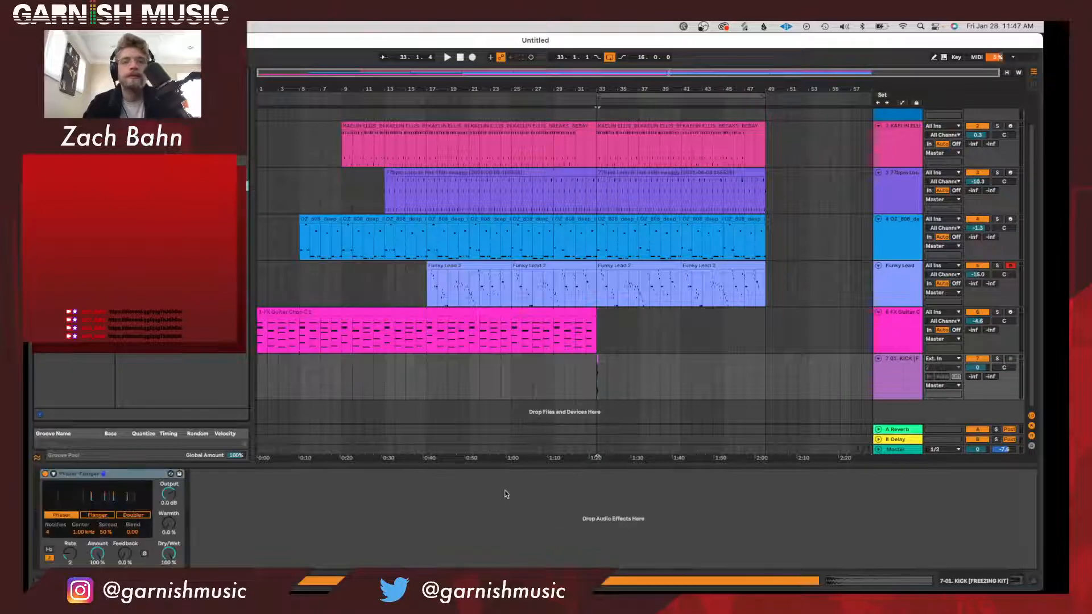
pyautogui.moveTo(599, 85); pyautogui.dragTo(583, 170)
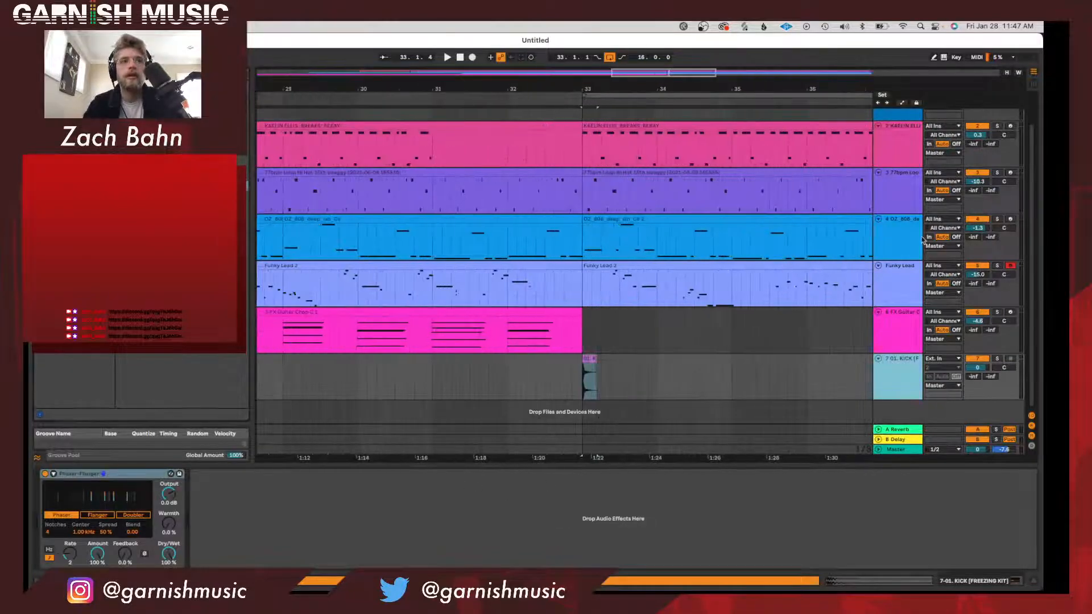
pyautogui.click(996, 359)
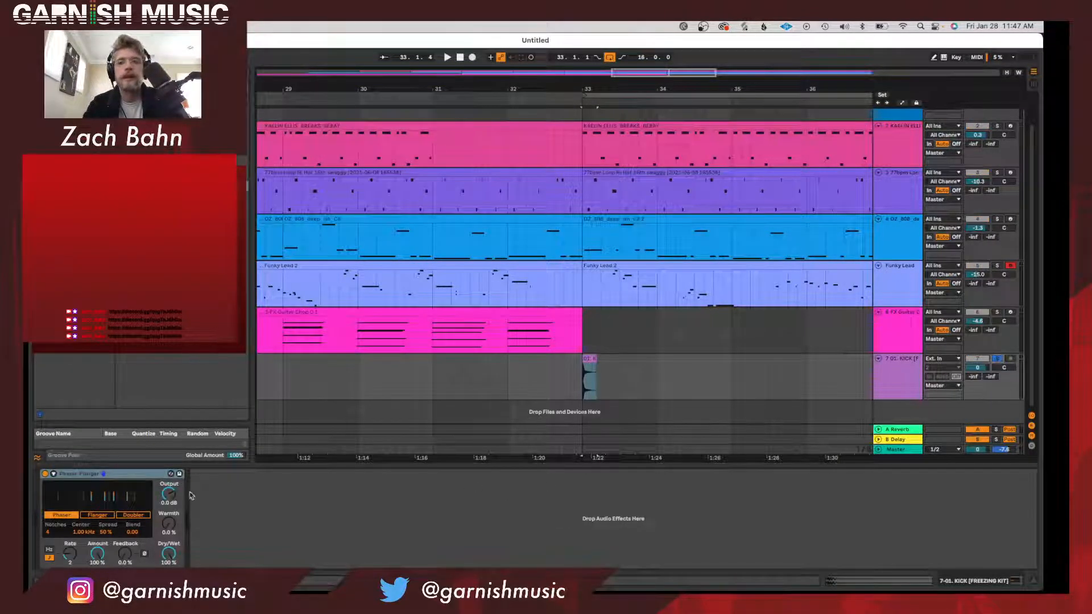
# Set the Phaser-Flanger's feedback to 99 % and its rate to 1/3 while playing the kick from bar 33.
pyautogui.moveTo(124, 563); pyautogui.dragTo(123, 542)
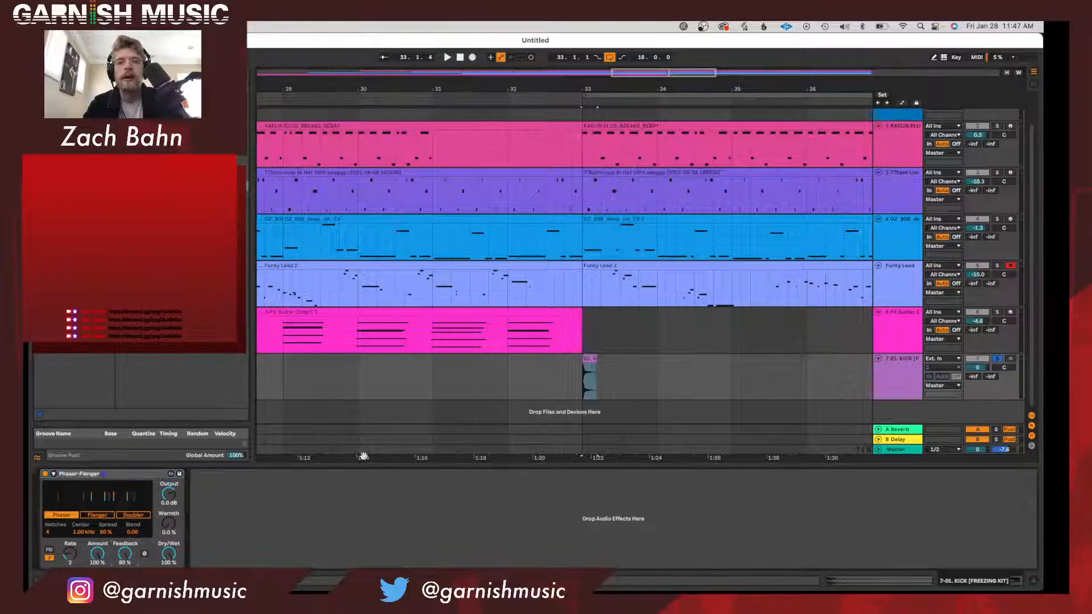
pyautogui.click(611, 96)
pyautogui.press('space')
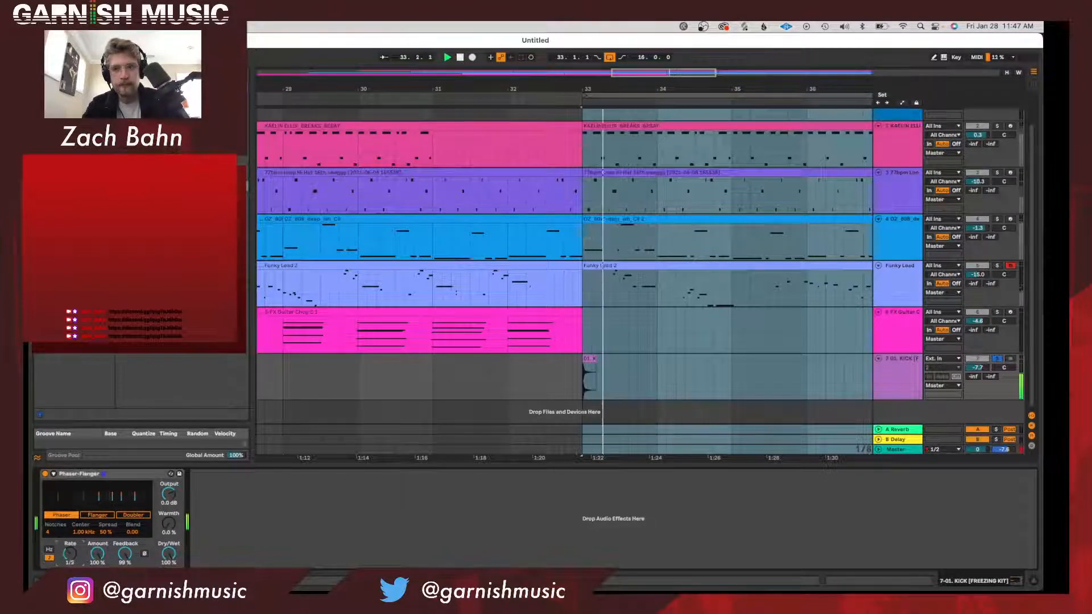
pyautogui.moveTo(70, 555); pyautogui.dragTo(69, 526)
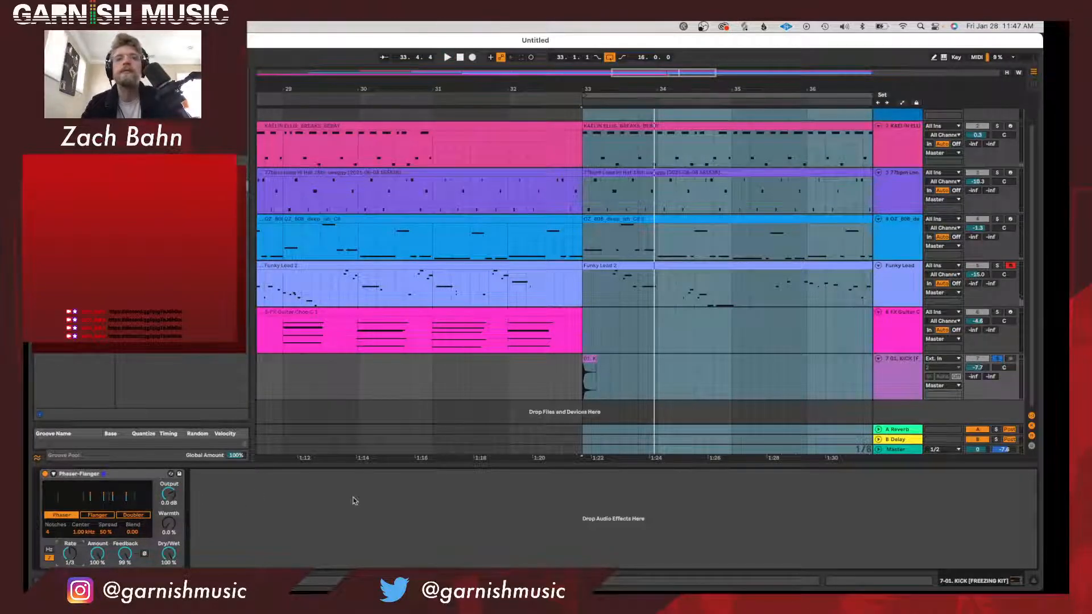
# Insert an audio track below the kick track and paste a copy of the kick clip midway through bar 34.
pyautogui.click(879, 382)
pyautogui.press('super+t')
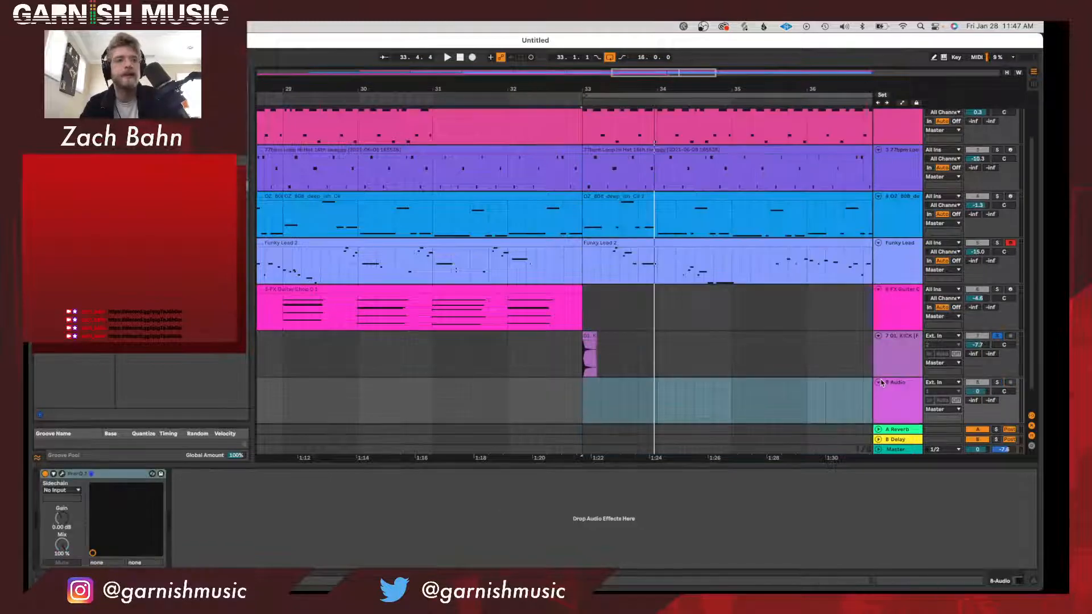
pyautogui.click(589, 352)
pyautogui.hscroll(3, 666, 353)
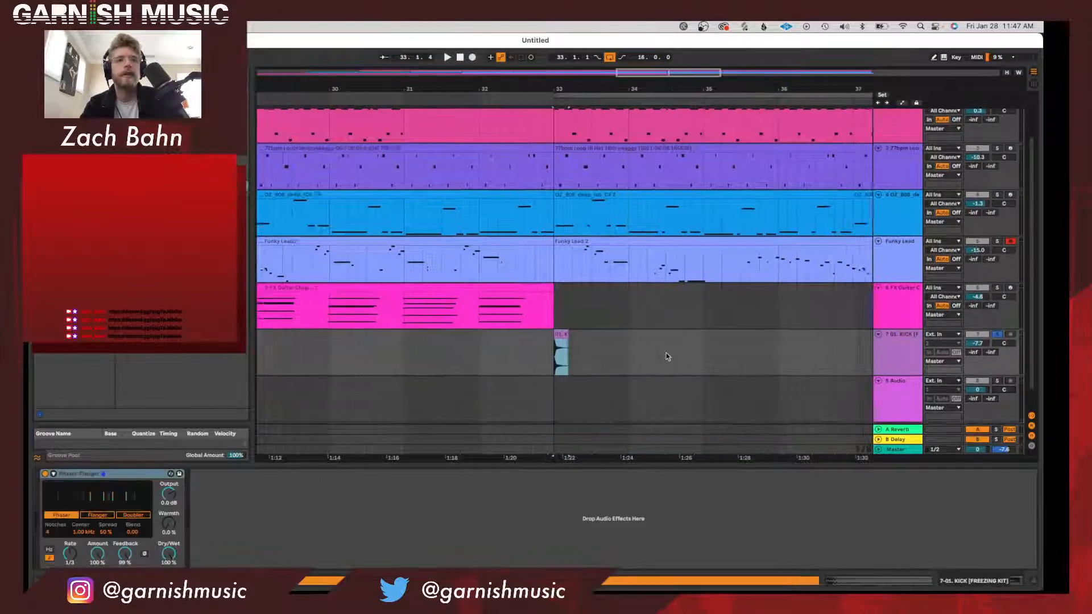
pyautogui.click(638, 357)
pyautogui.press('super+v')
pyautogui.hscroll(3, 646, 356)
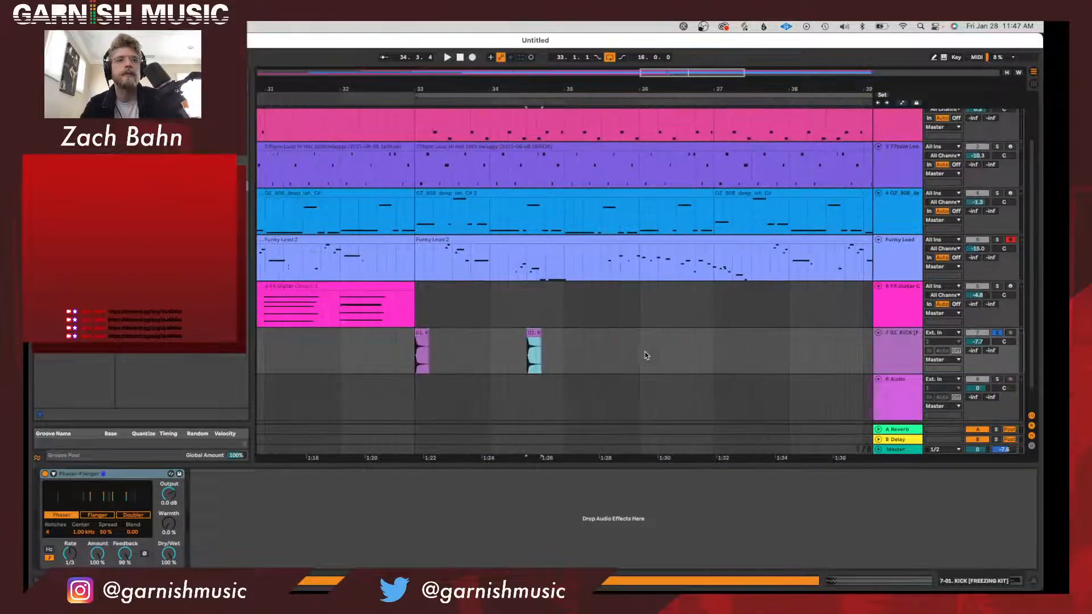
# Paste three more copies of the kick clip on its track, near the starts of bars 36, 38 and 40.
pyautogui.click(649, 356)
pyautogui.press('super+v')
pyautogui.click(799, 357)
pyautogui.press('super+v')
pyautogui.hscroll(4, 801, 358)
pyautogui.click(802, 352)
pyautogui.press('super+v')
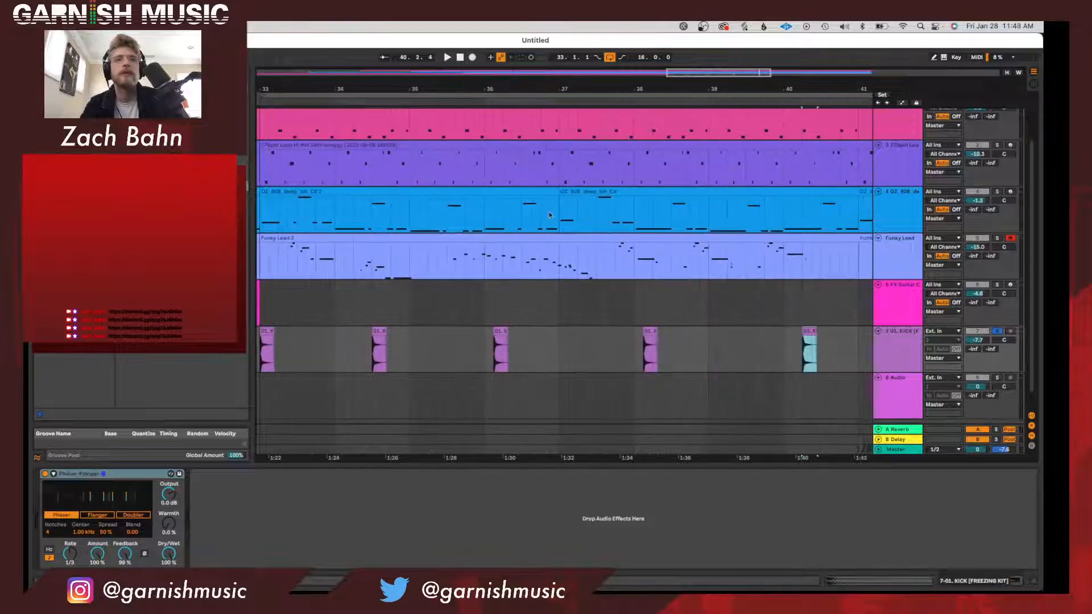
# Set the new audio track's input to Resampling and arm it for recording.
pyautogui.moveTo(498, 90); pyautogui.dragTo(501, 91)
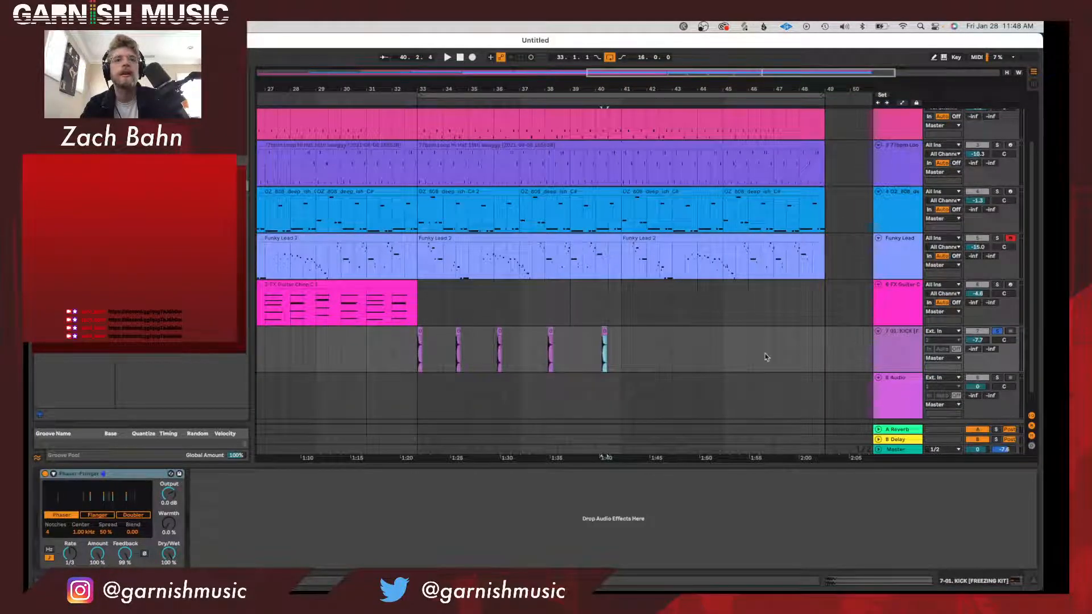
pyautogui.click(907, 401)
pyautogui.click(942, 378)
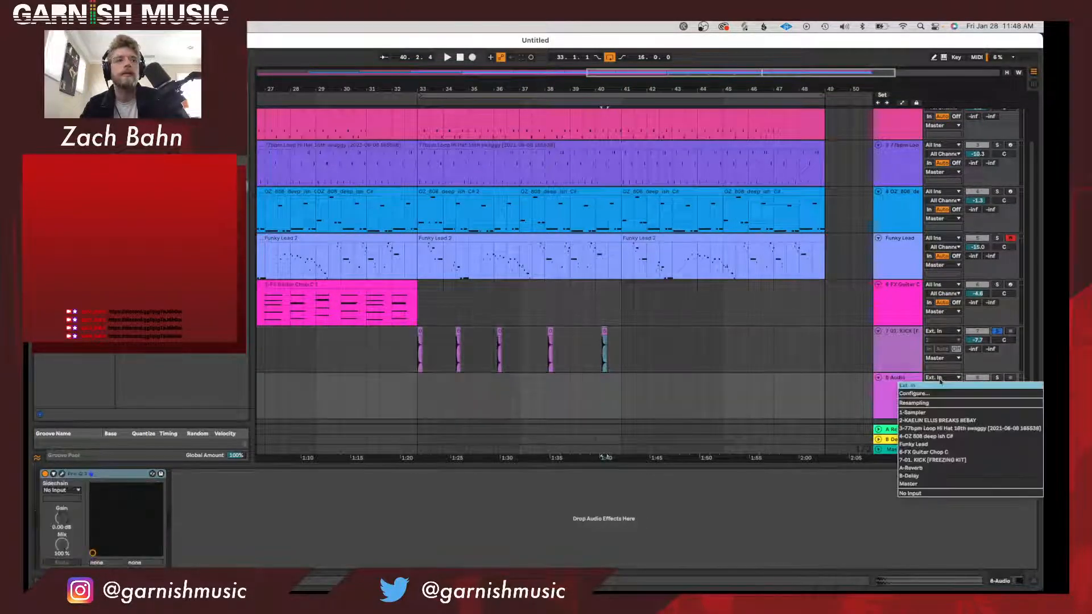
pyautogui.click(1010, 376)
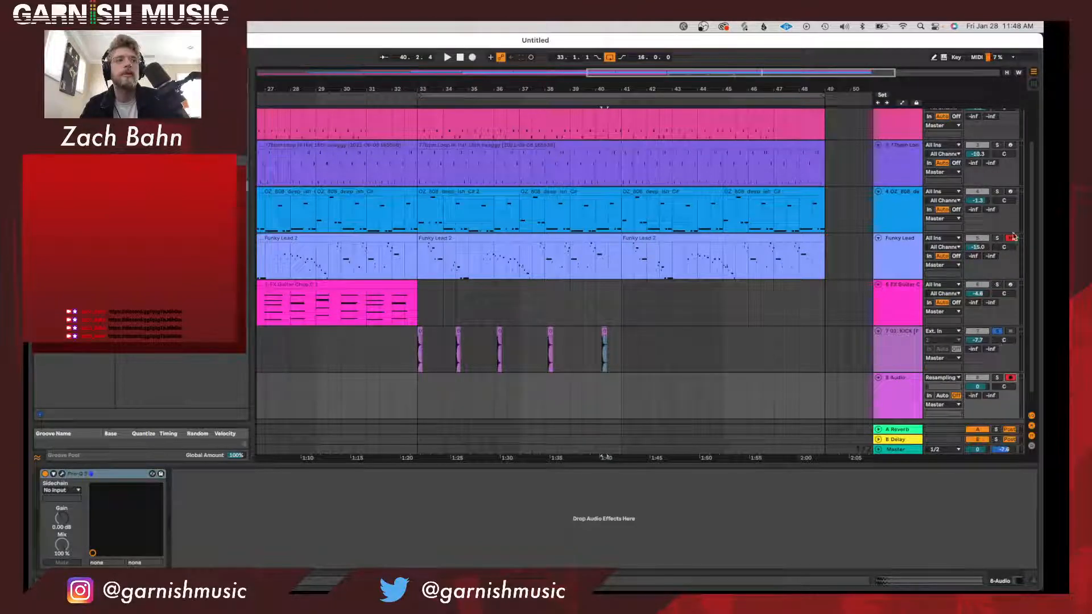
pyautogui.scroll(-2, 852, 373)
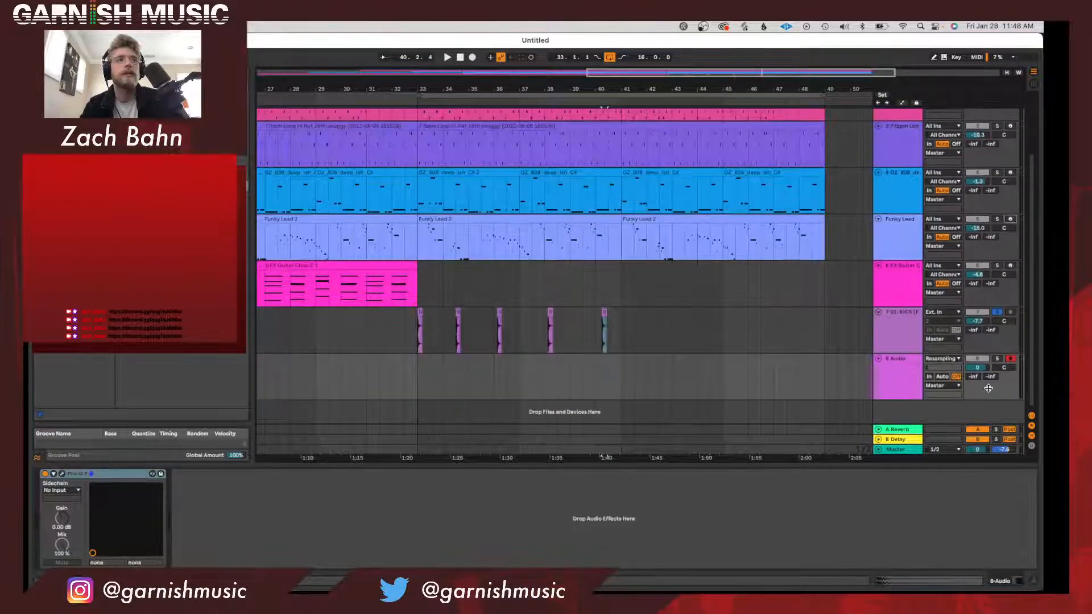
# Select the loop region at bars 33–49 and set the kick's Phaser-Flanger warmth to 74 %.
pyautogui.click(897, 347)
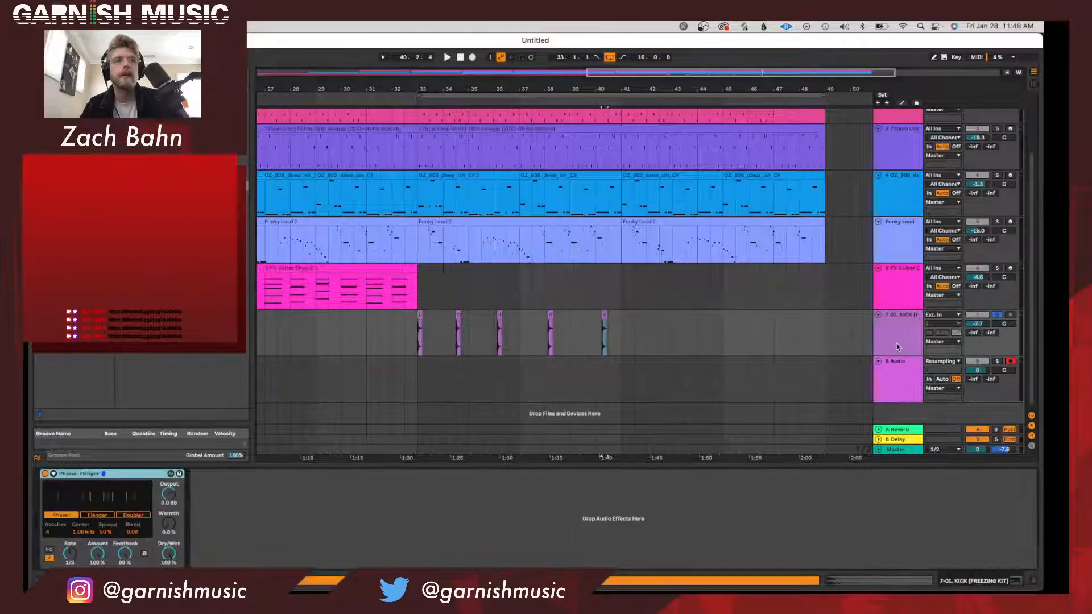
pyautogui.click(462, 96)
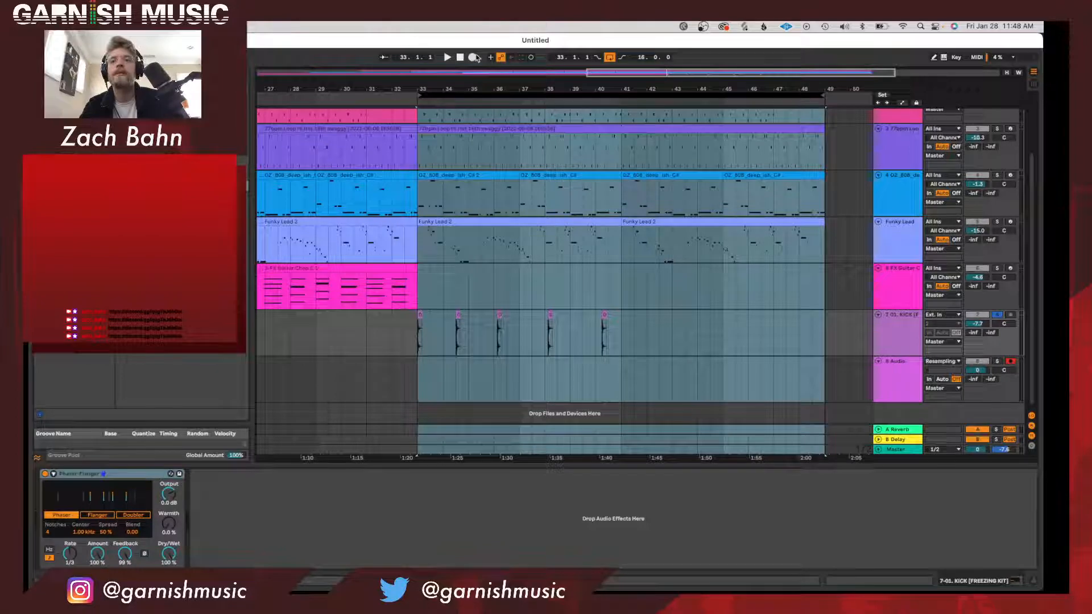
pyautogui.moveTo(174, 512); pyautogui.dragTo(191, 504)
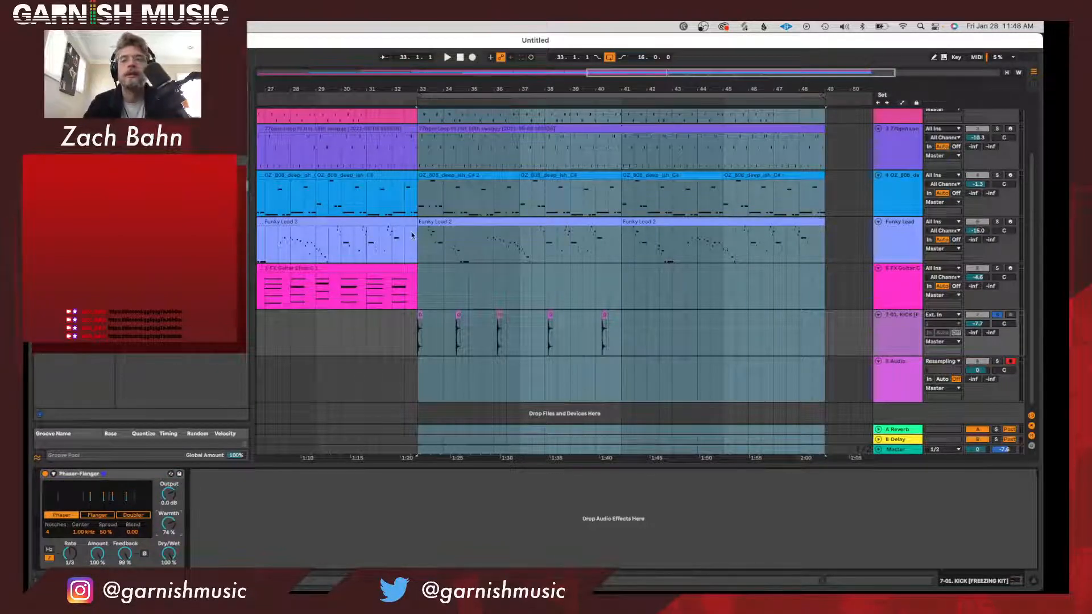
# Record the kicks from bar 33 to 41 by resampling while switching the Phaser-Flanger rate to Hz and lowering it to 0.03 Hz.
pyautogui.click(472, 57)
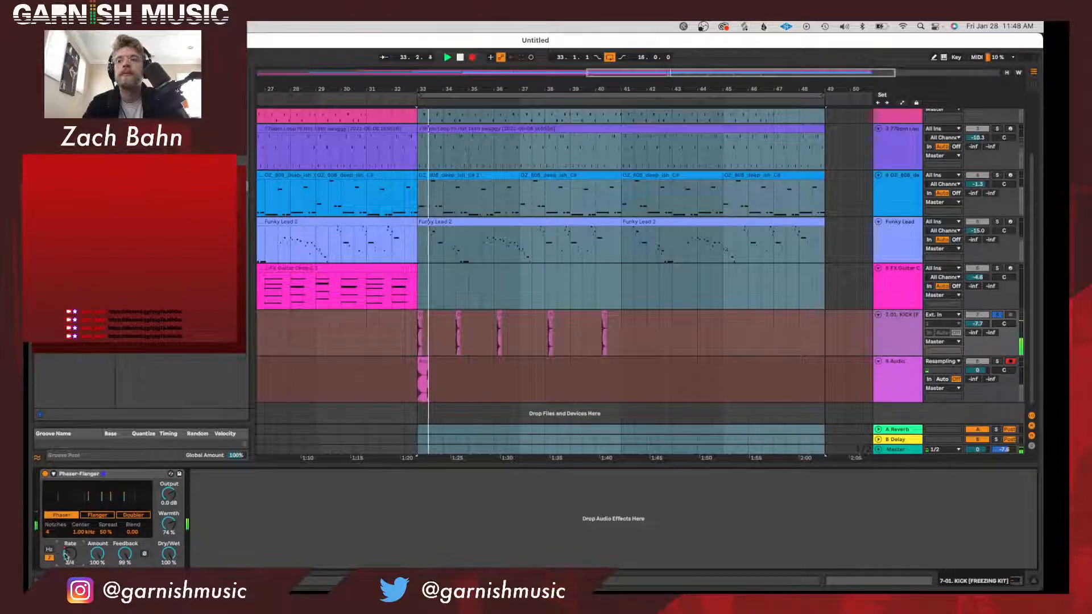
pyautogui.click(49, 550)
pyautogui.moveTo(70, 553)
pyautogui.mouseDown()
pyautogui.moveTo(69, 564)
pyautogui.moveTo(69, 533)
pyautogui.mouseUp()
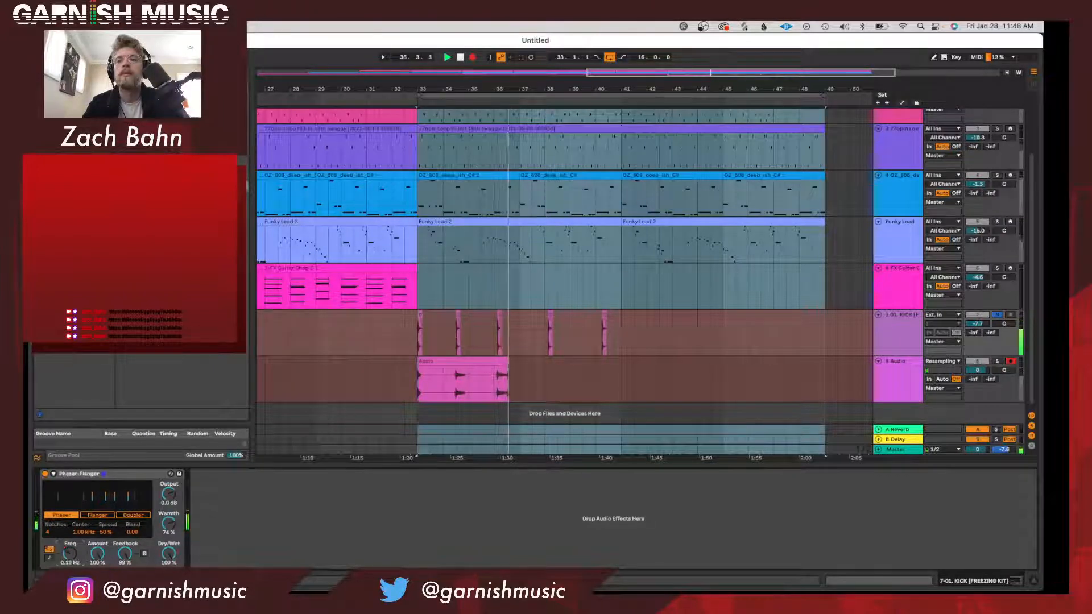
pyautogui.moveTo(70, 553)
pyautogui.mouseDown()
pyautogui.moveTo(69, 582)
pyautogui.moveTo(70, 531)
pyautogui.moveTo(69, 569)
pyautogui.moveTo(70, 558)
pyautogui.mouseUp()
pyautogui.press('space')
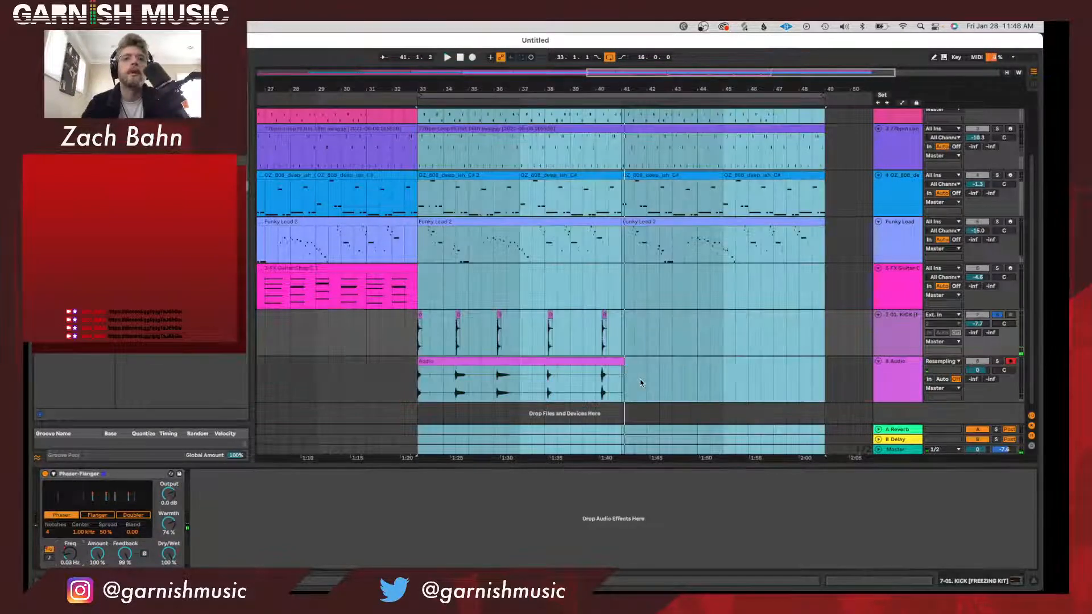
# Open the resampled audio clip, and unsolo and mute the original kick track.
pyautogui.click(569, 362)
pyautogui.doubleClick(569, 362)
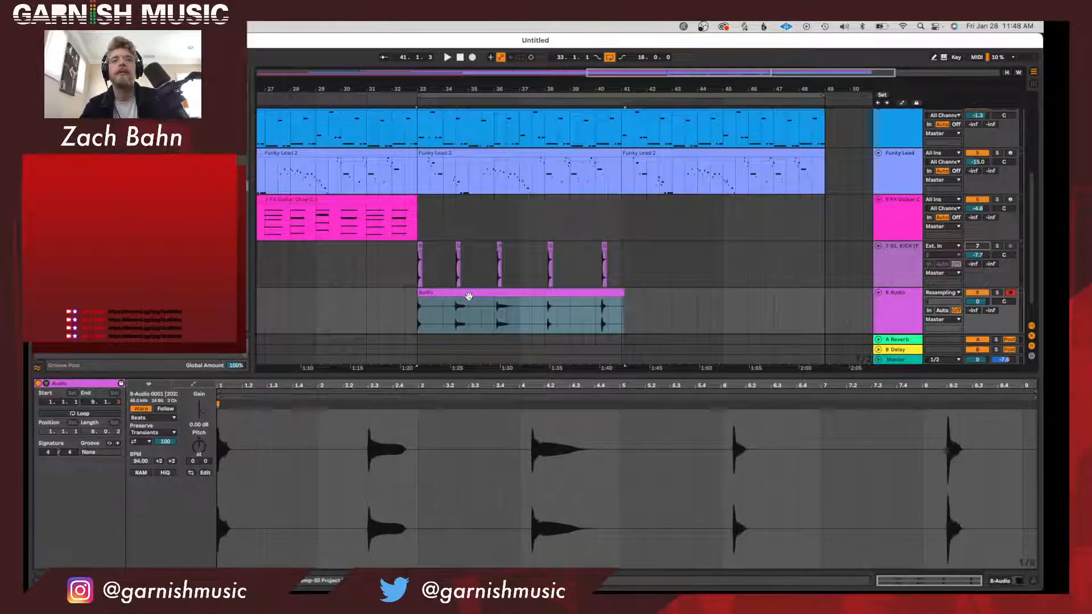
pyautogui.moveTo(503, 77)
pyautogui.mouseDown()
pyautogui.moveTo(494, 147)
pyautogui.moveTo(507, 72)
pyautogui.mouseUp()
pyautogui.moveTo(671, 124); pyautogui.dragTo(669, 29)
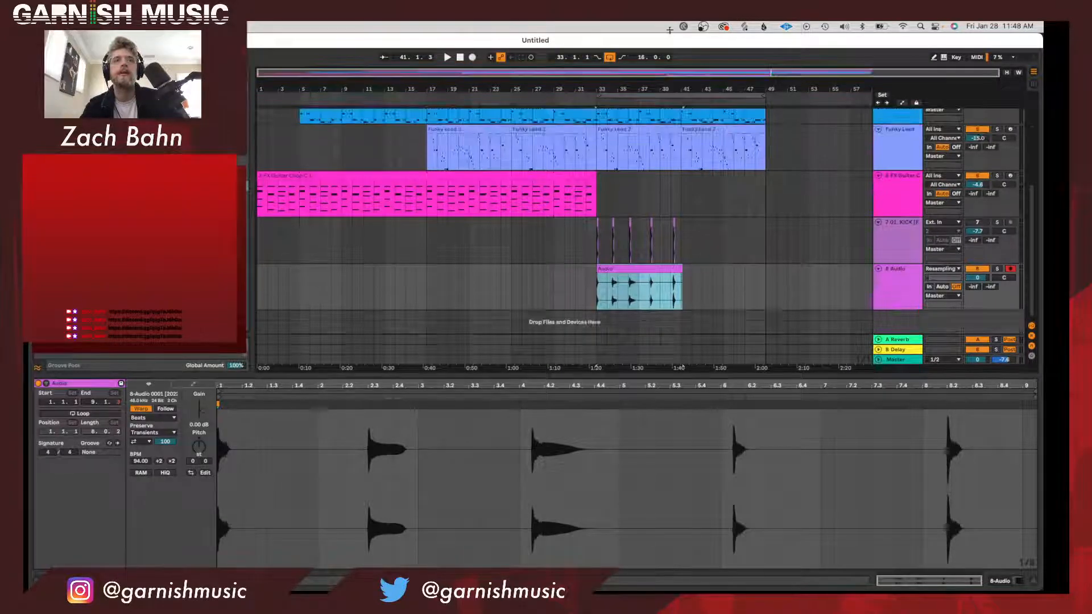
pyautogui.scroll(10, 642, 253)
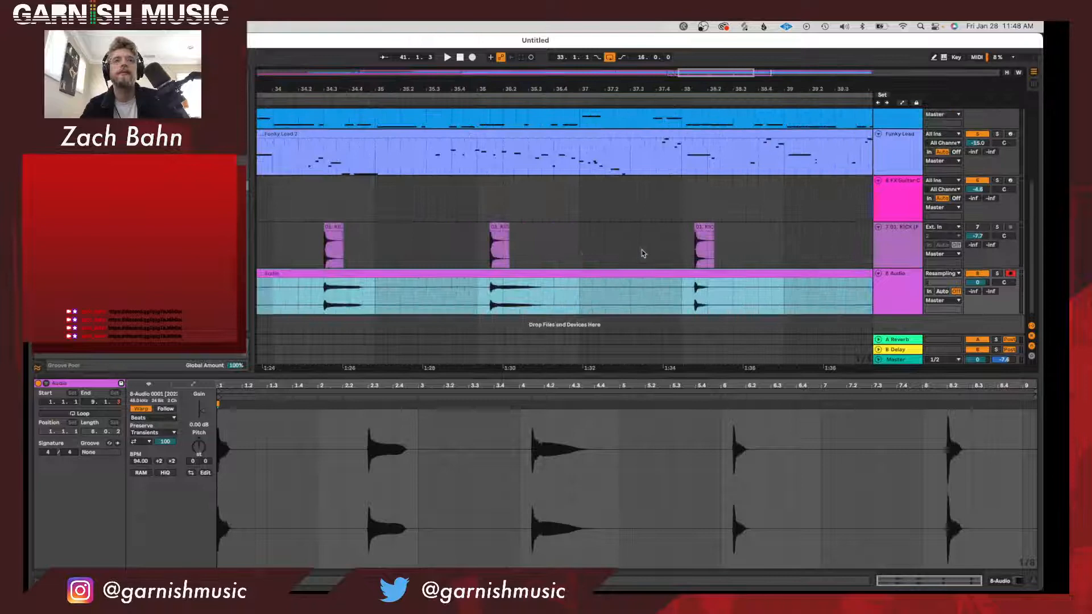
# Split the resampled clip at its third kick hit and at bar 37 to isolate that hit.
pyautogui.click(493, 291)
pyautogui.press('super+e')
pyautogui.click(578, 302)
pyautogui.press('super+e')
pyautogui.doubleClick(553, 275)
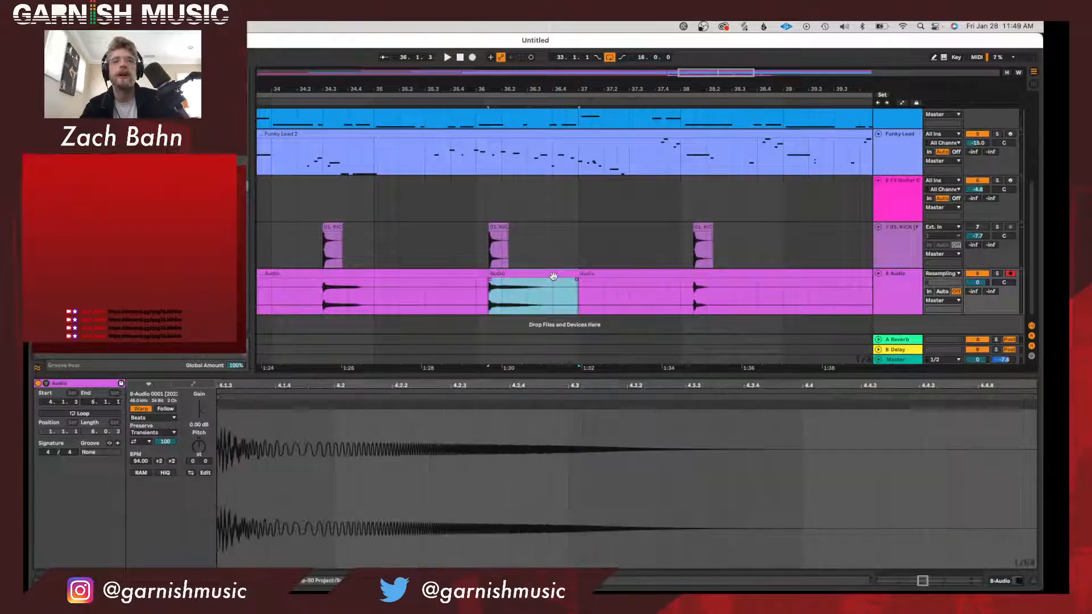
# Move the clip portions after and before the isolated hit past the arrangement's end, to bars 52 and 56.
pyautogui.moveTo(598, 92); pyautogui.dragTo(598, 93)
pyautogui.scroll(-5, 615, 268)
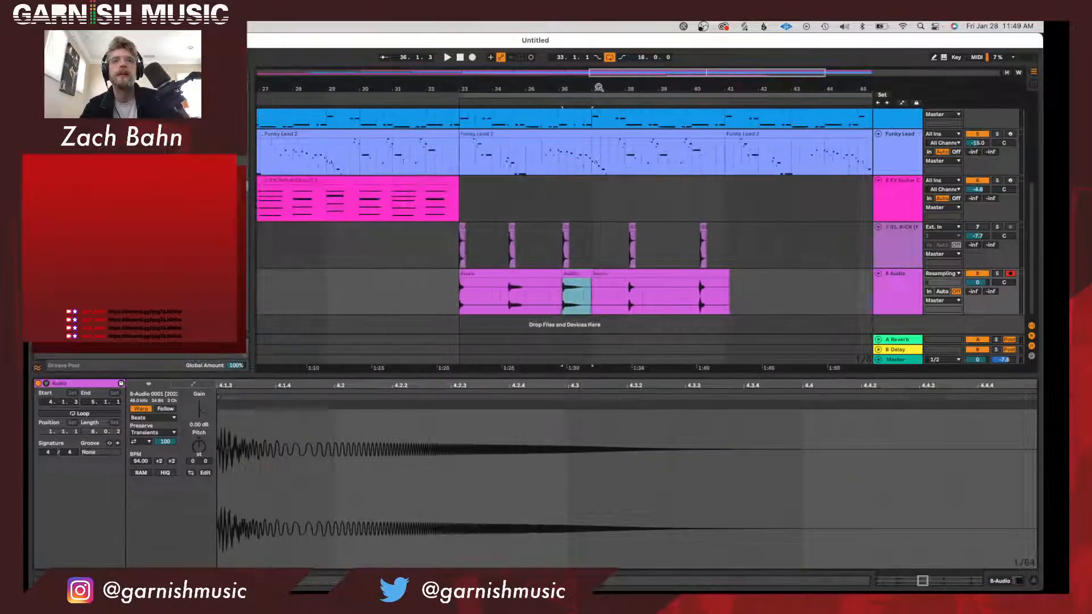
pyautogui.click(614, 272)
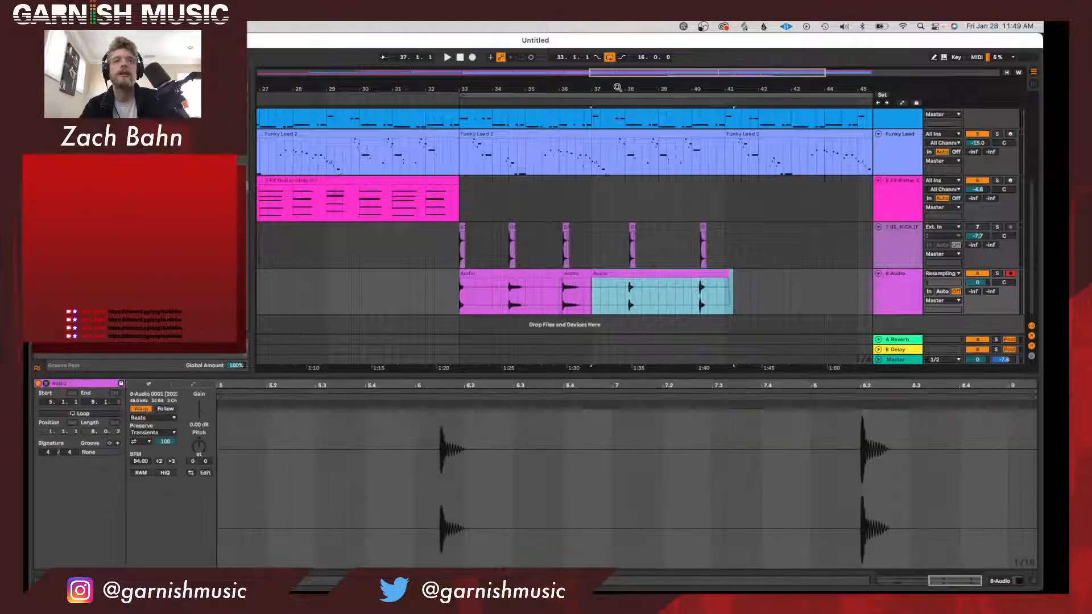
pyautogui.scroll(-5, 654, 110)
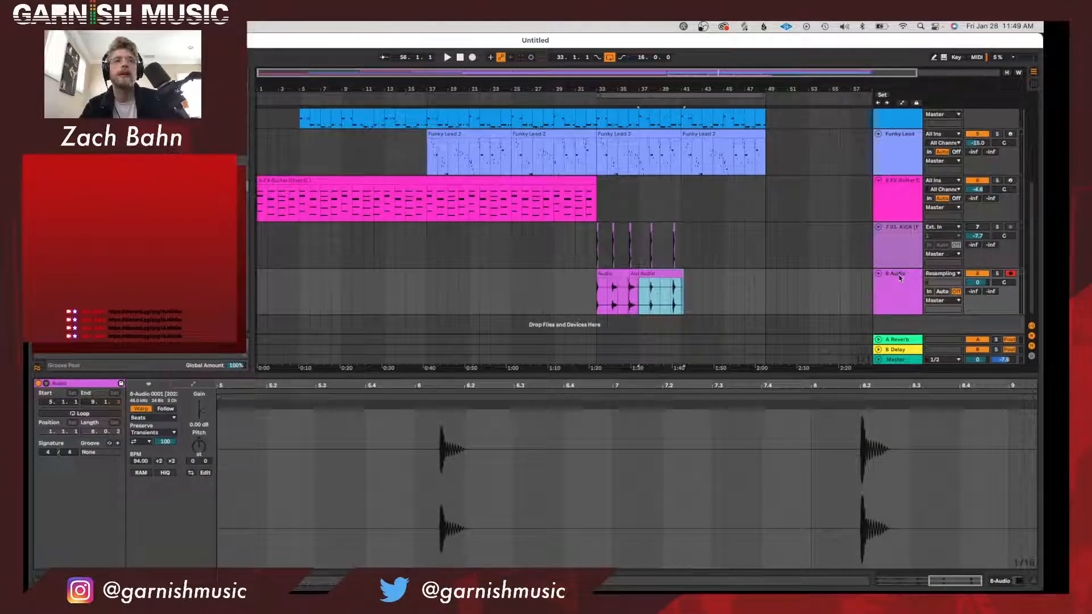
pyautogui.click(788, 291)
pyautogui.press('super+v')
pyautogui.moveTo(806, 278); pyautogui.dragTo(816, 279)
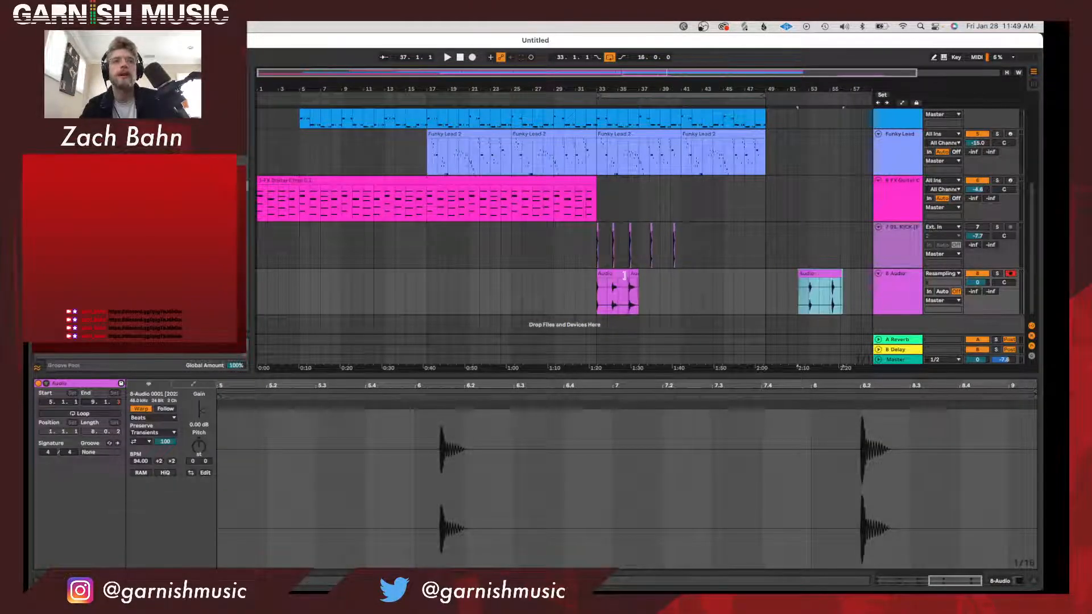
pyautogui.moveTo(610, 274); pyautogui.dragTo(853, 297)
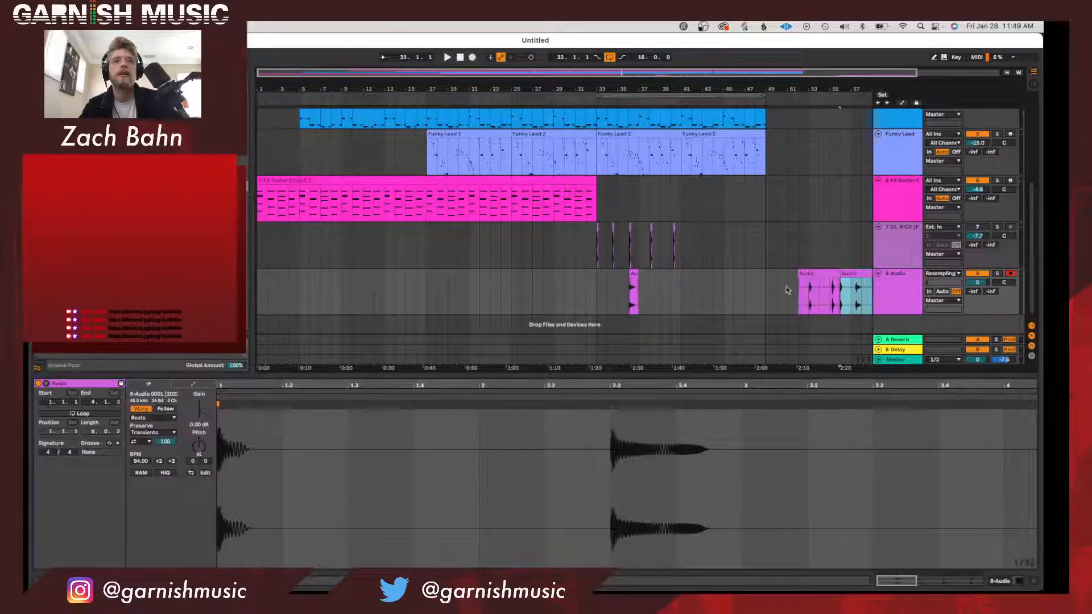
# Move the isolated kick hit to bar 33 and delete the original kick track.
pyautogui.moveTo(633, 278); pyautogui.dragTo(601, 279)
pyautogui.click(890, 252)
pyautogui.press('Delete')
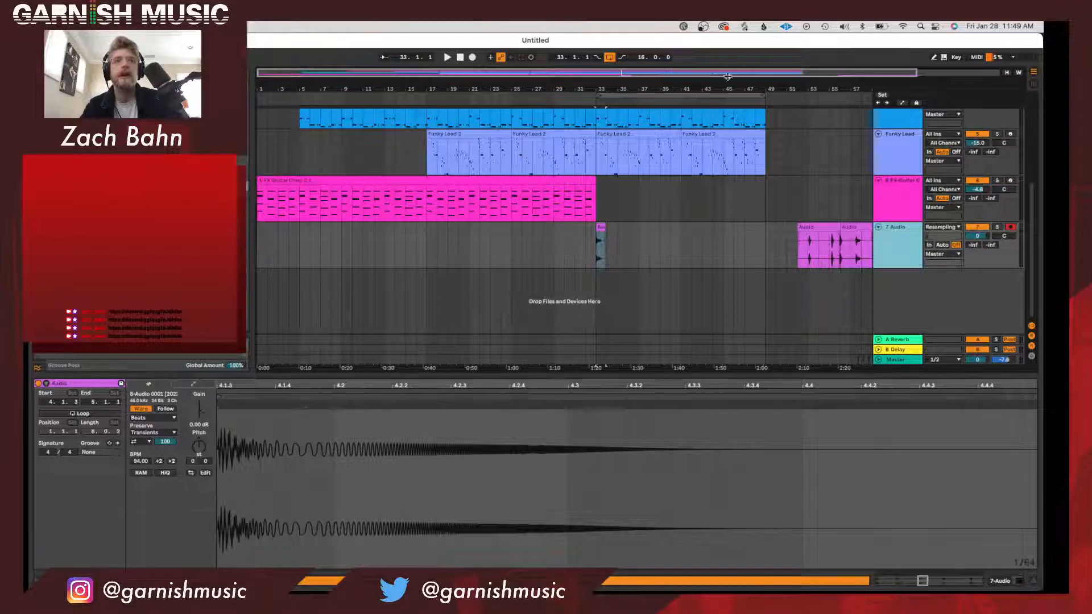
# Raise the resampled kick track's volume to 5.9 dB while playing it from bar 33.
pyautogui.moveTo(604, 88); pyautogui.dragTo(602, 128)
pyautogui.press('space')
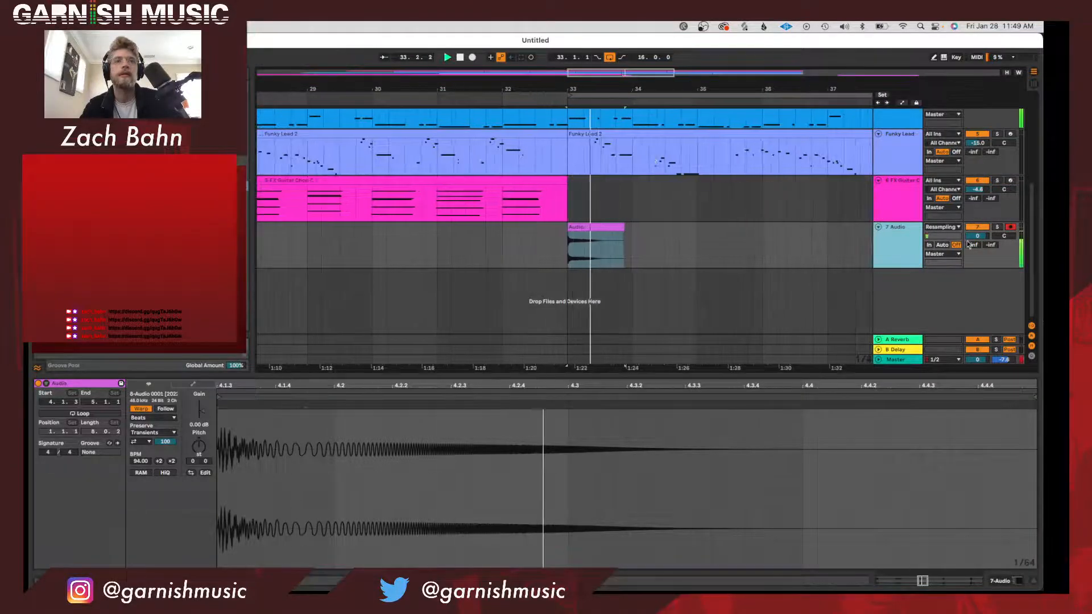
pyautogui.moveTo(977, 236); pyautogui.dragTo(977, 209)
pyautogui.press('space')
pyautogui.press('space')
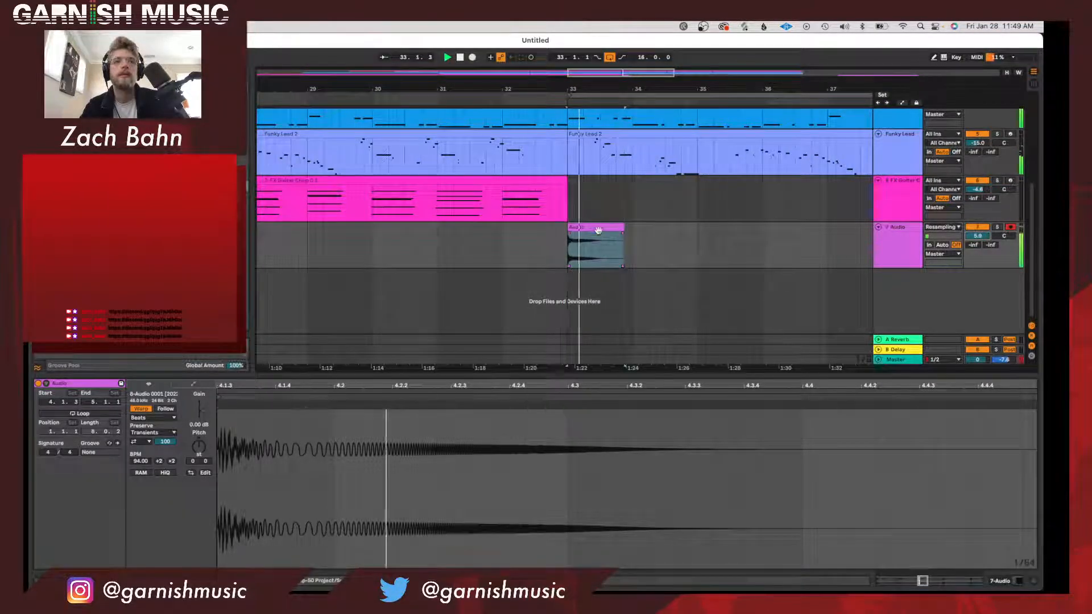
# Shift the kick clip to start about half a beat before bar 33, give it a curved fade-in ending at bar 33, and play it.
pyautogui.click(599, 226)
pyautogui.moveTo(572, 89); pyautogui.dragTo(543, 223)
pyautogui.press('space')
pyautogui.press('space')
pyautogui.press('space')
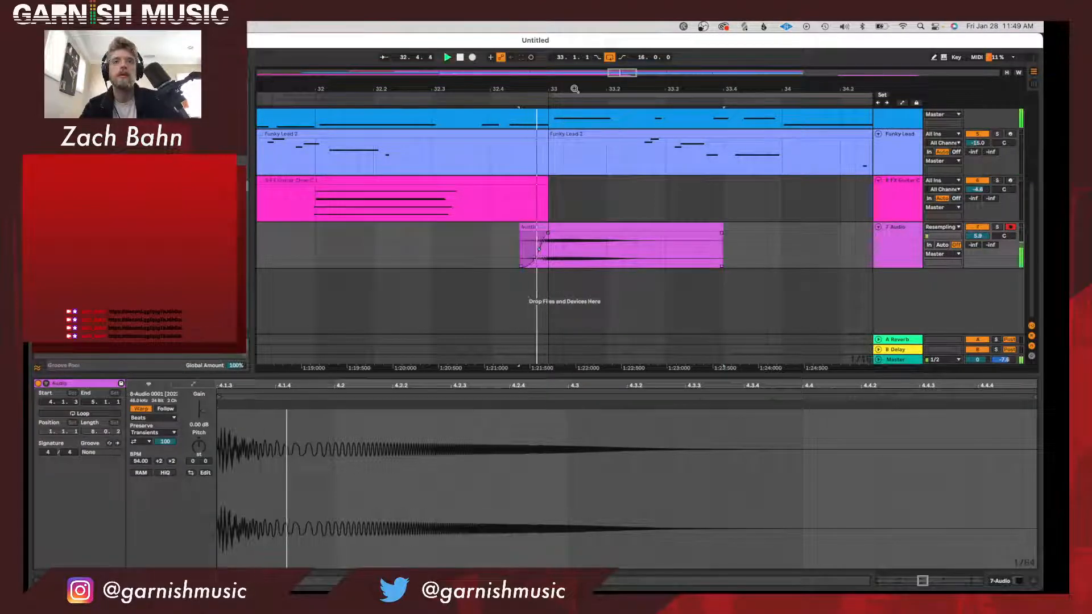
pyautogui.moveTo(574, 88); pyautogui.dragTo(573, 45)
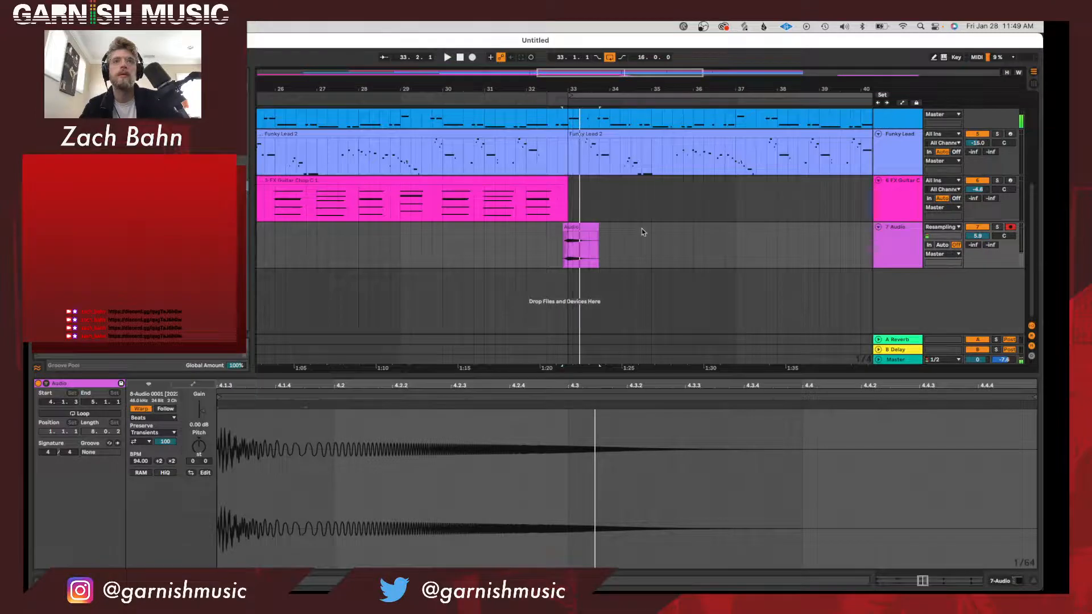
# Move the resampled kick clip about one beat earlier, starting about one and a half beats before bar 33, and play it.
pyautogui.hscroll(3, 643, 233)
pyautogui.click(512, 227)
pyautogui.moveTo(512, 228); pyautogui.dragTo(502, 228)
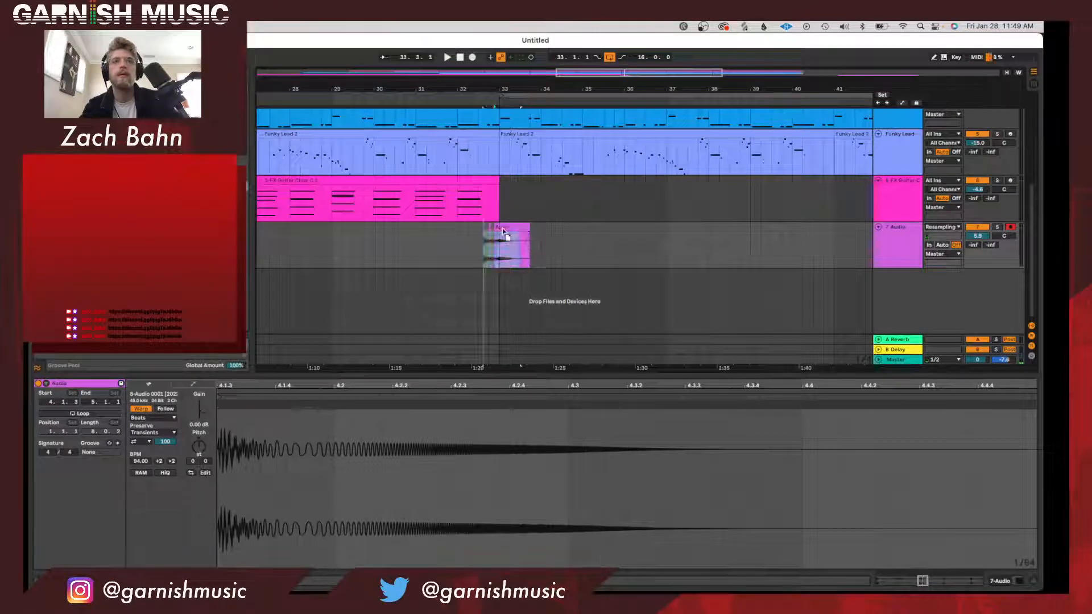
pyautogui.press('space')
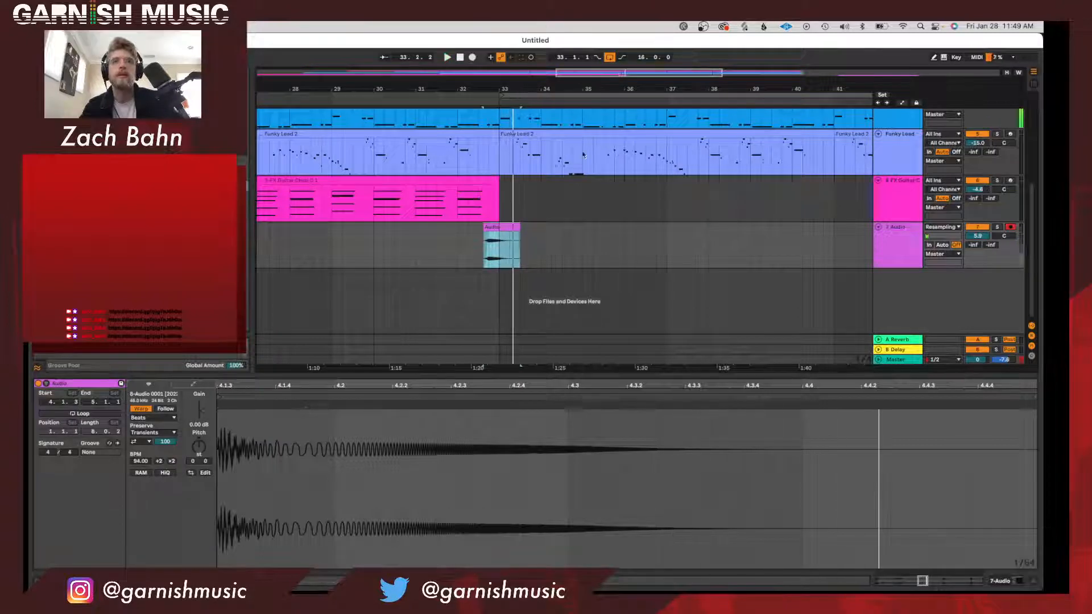
# Play the set-aside kick clips around bars 55 and 56 to audition their hits.
pyautogui.moveTo(574, 86); pyautogui.dragTo(573, 54)
pyautogui.hscroll(5, 817, 227)
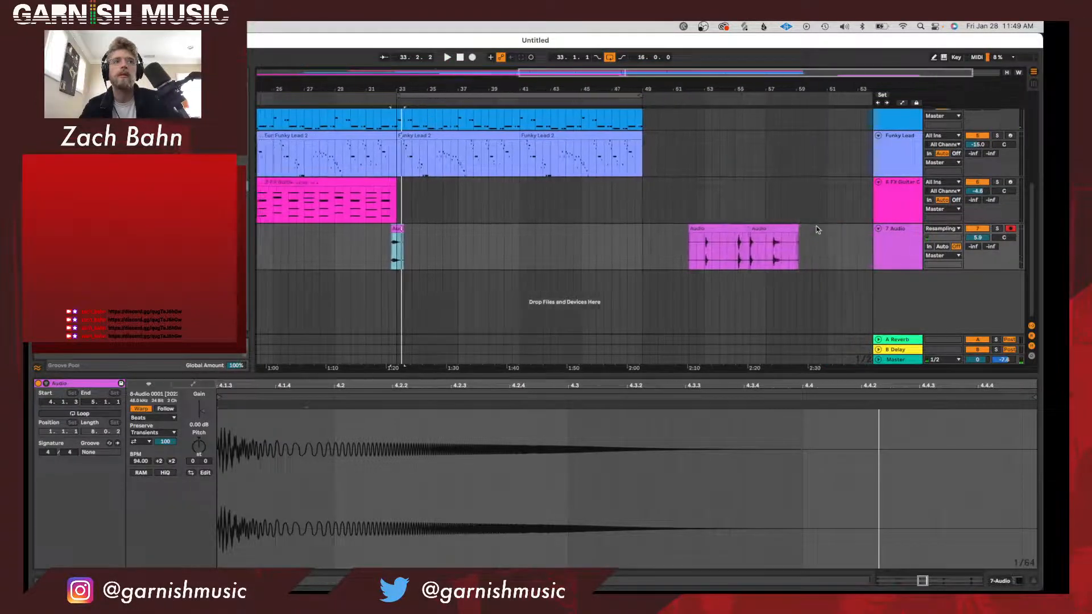
pyautogui.click(705, 239)
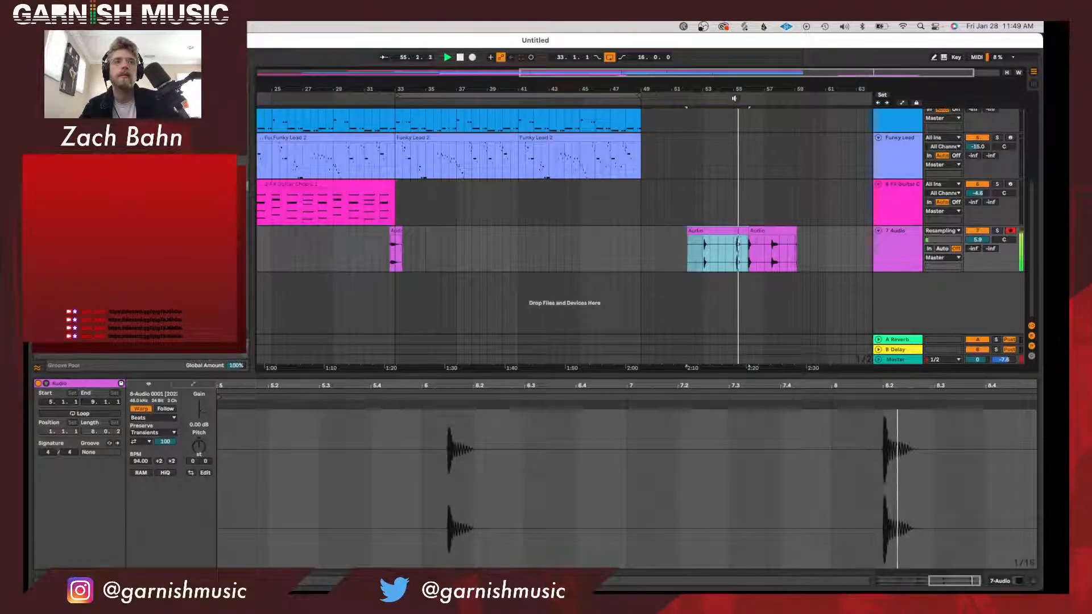
pyautogui.moveTo(744, 89); pyautogui.dragTo(744, 112)
pyautogui.hscroll(1, 778, 114)
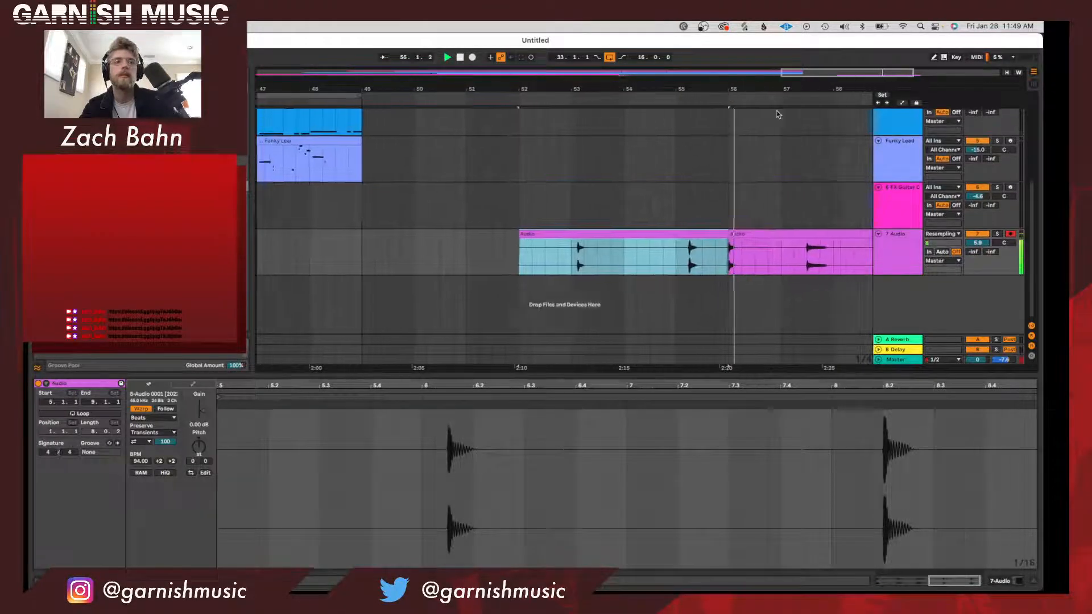
pyautogui.hscroll(1, 778, 114)
pyautogui.moveTo(708, 86); pyautogui.dragTo(709, 108)
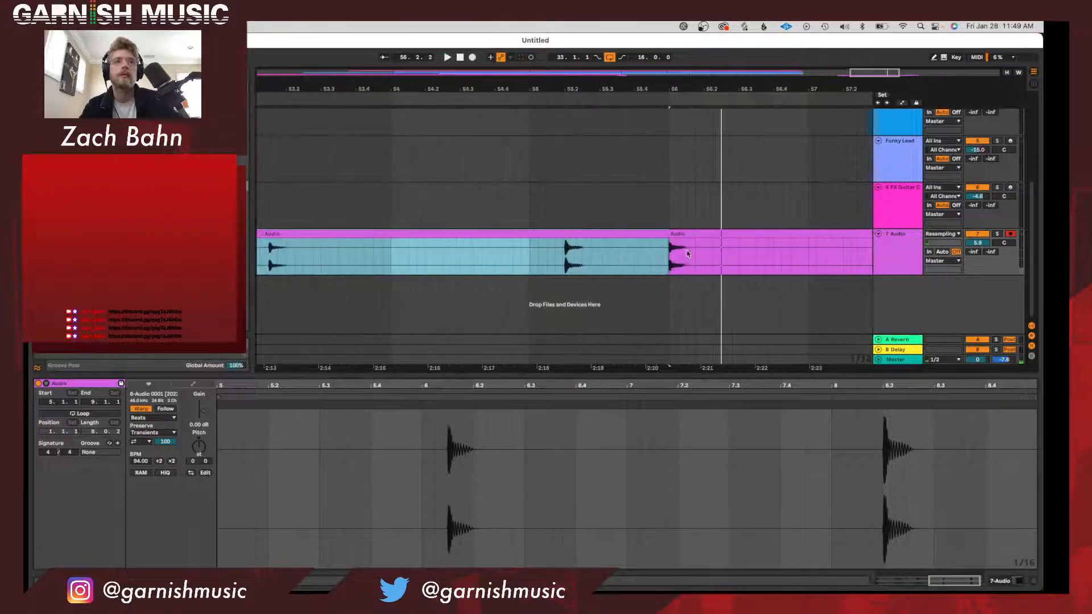
# Split the clip at bar 56 on its second beat and copy the one-beat kick hit.
pyautogui.click(703, 258)
pyautogui.press('super+e')
pyautogui.click(688, 235)
pyautogui.hscroll(-10, 688, 238)
pyautogui.hscroll(-20, 688, 238)
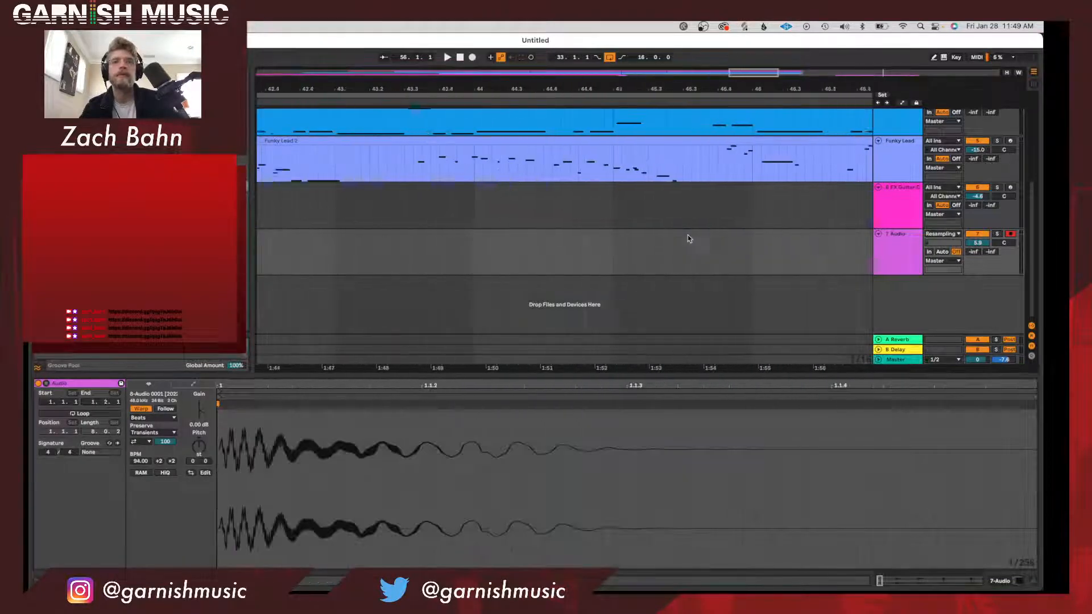
pyautogui.click(565, 284)
pyautogui.press('super+v')
pyautogui.press('super+z')
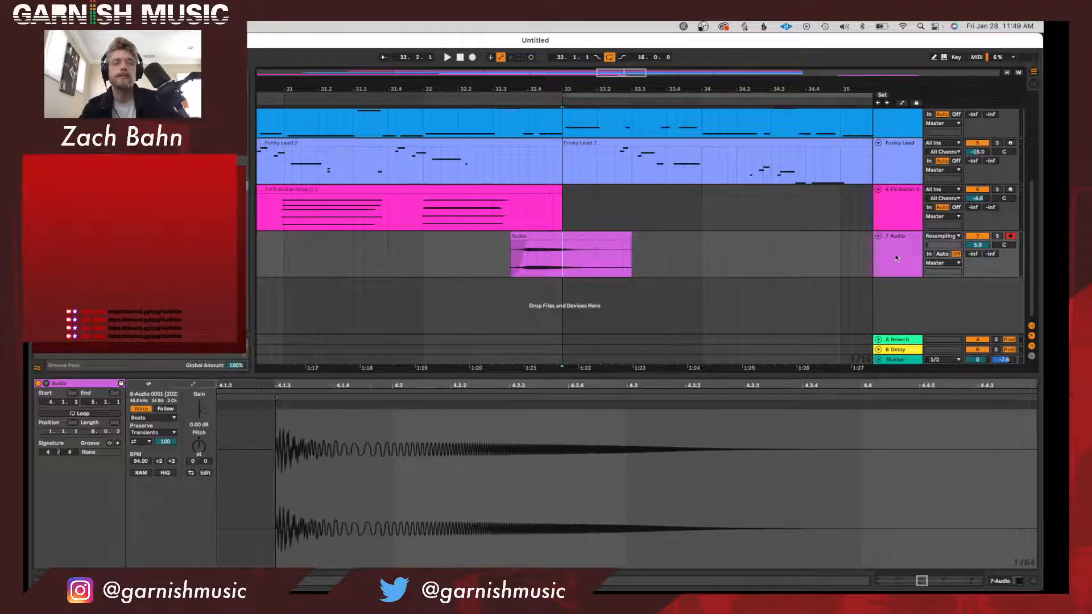
# Insert a new audio track below the resampled kick track, paste the copied hit there, and align it to bar 33.
pyautogui.press('super+t')
pyautogui.click(566, 293)
pyautogui.press('super+v')
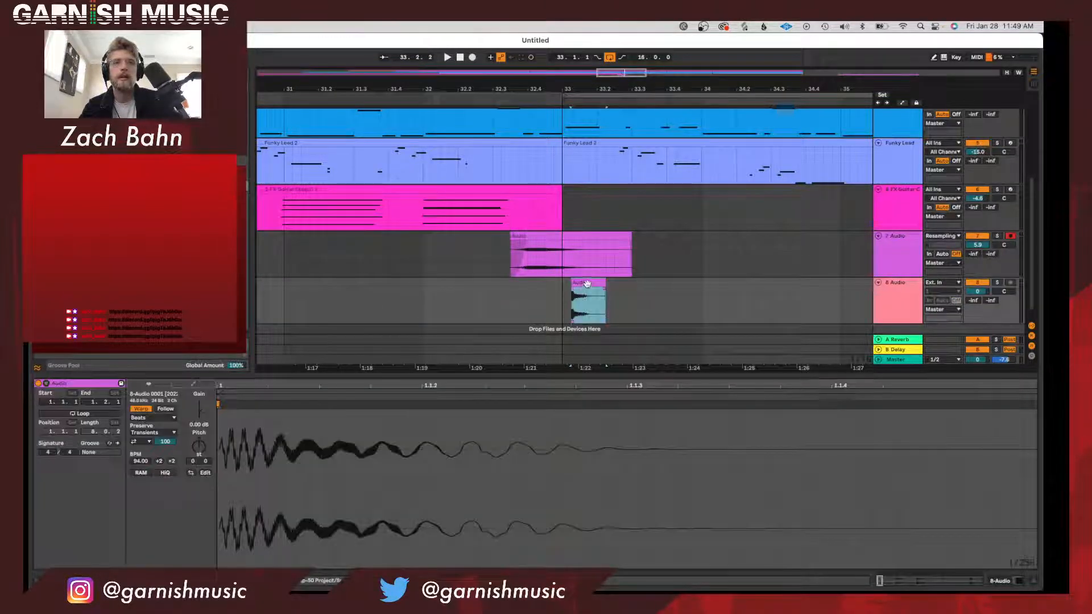
pyautogui.moveTo(587, 283); pyautogui.dragTo(578, 284)
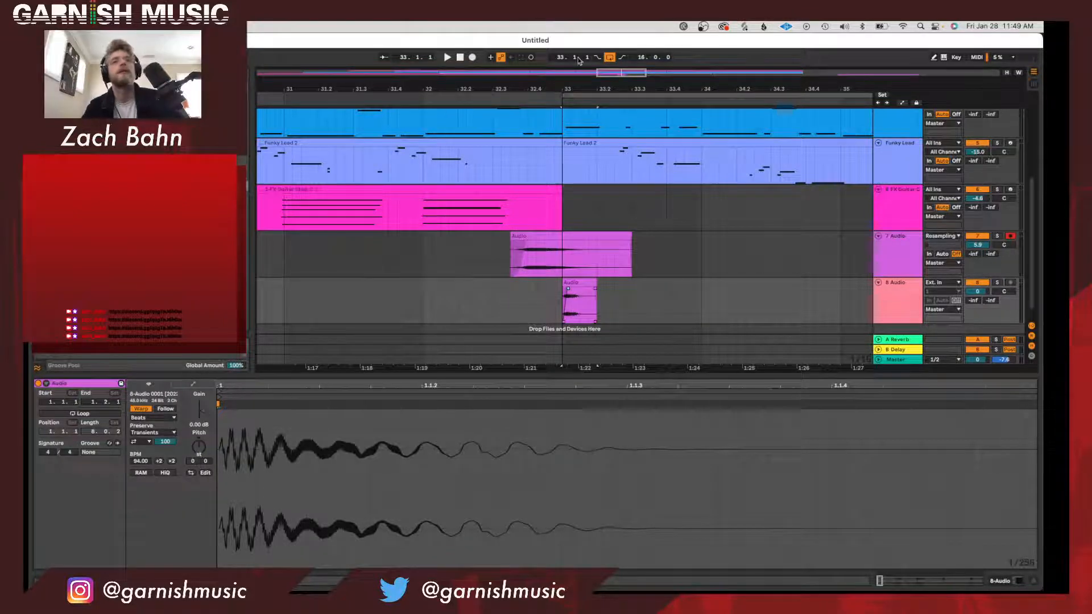
pyautogui.press('-')
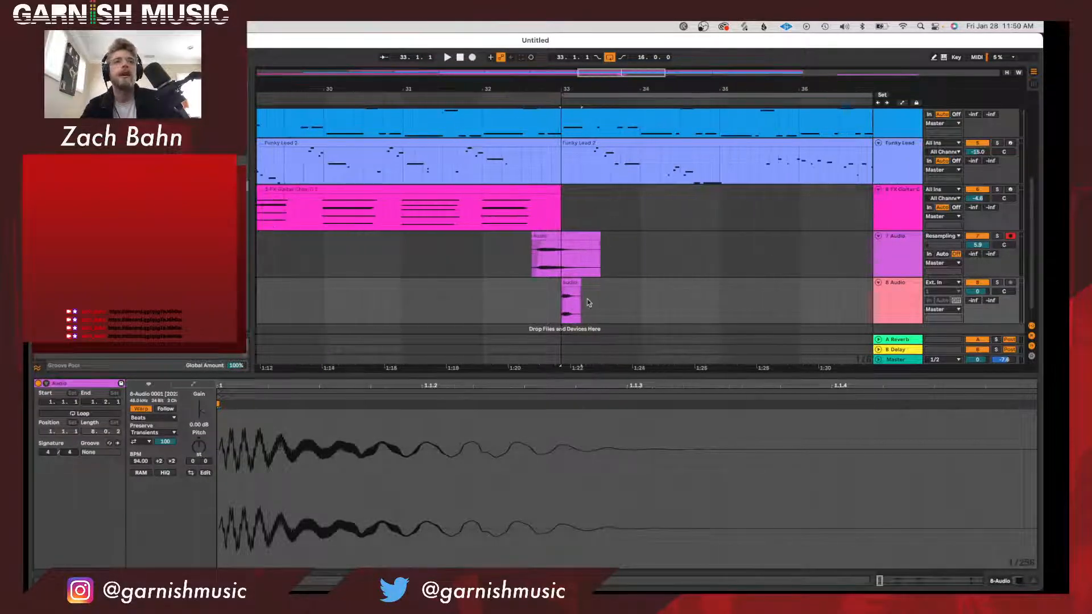
# Add Pro-Q 3 and ValhallaSupermassive to the new kick track and play it from bar 33.
pyautogui.click(904, 297)
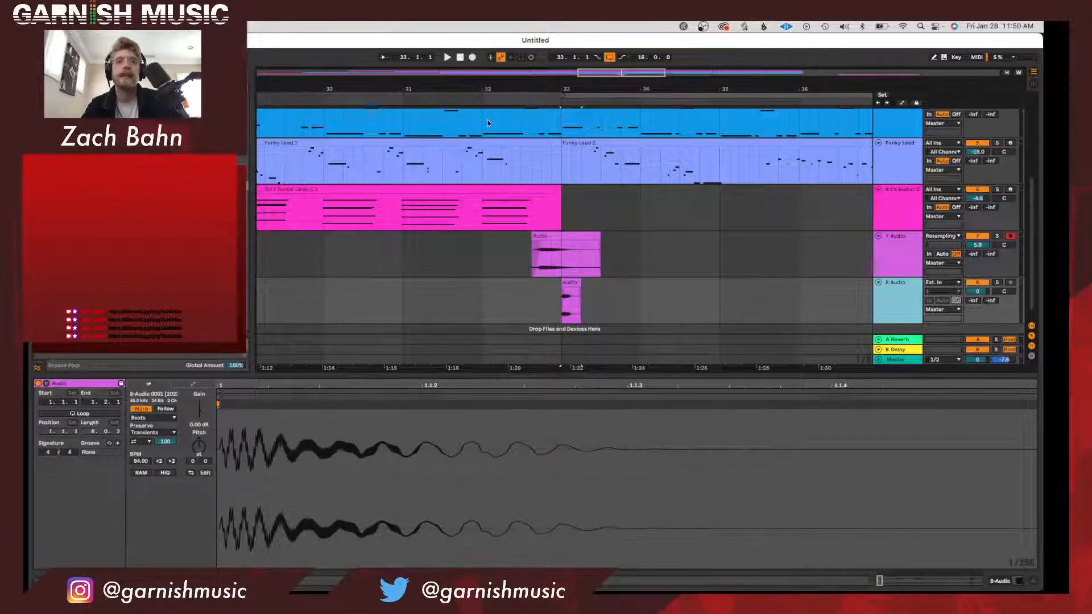
pyautogui.press('+')
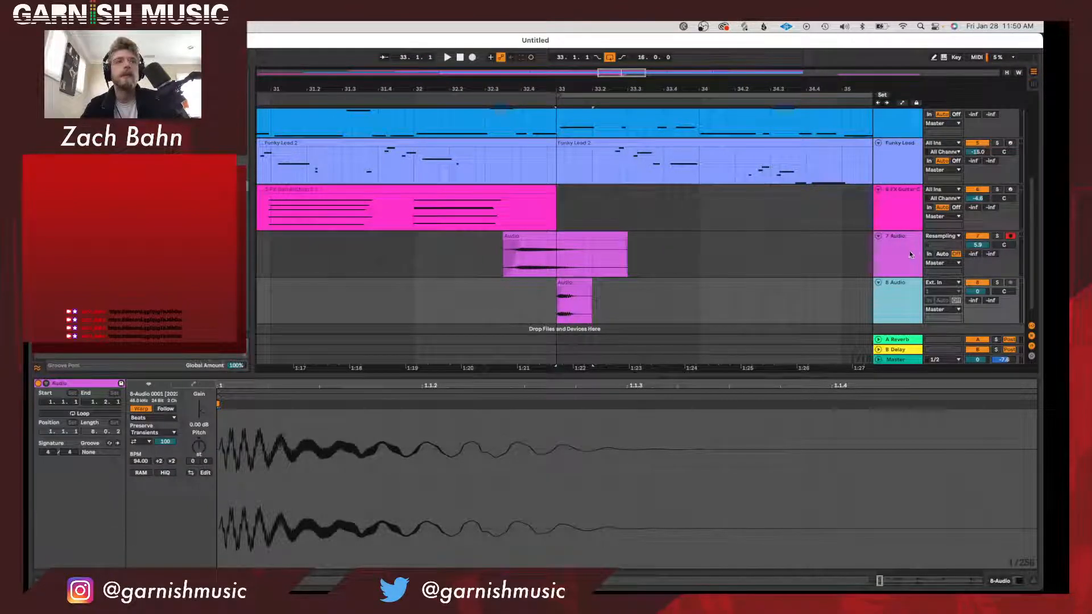
pyautogui.press('super+z')
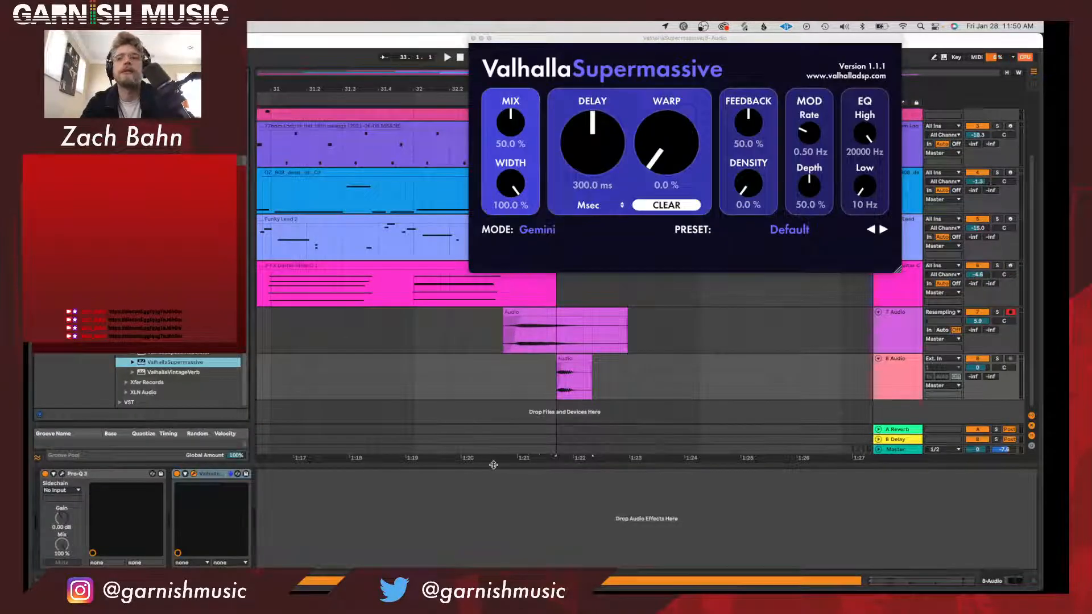
pyautogui.press('space')
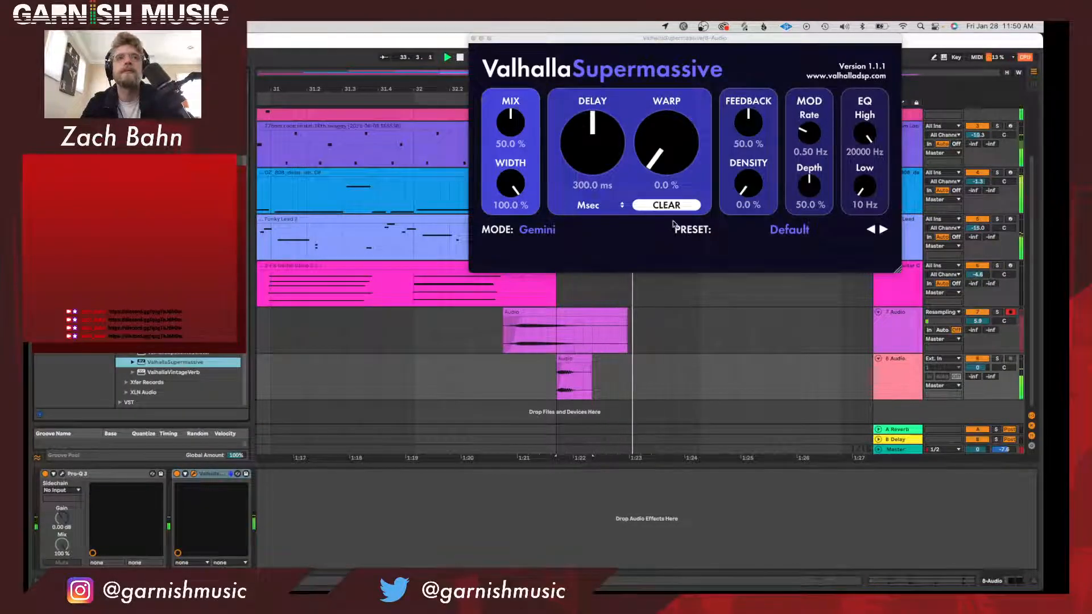
# Solo the new kick track and add a low-cut band in its Pro-Q 3.
pyautogui.click(996, 359)
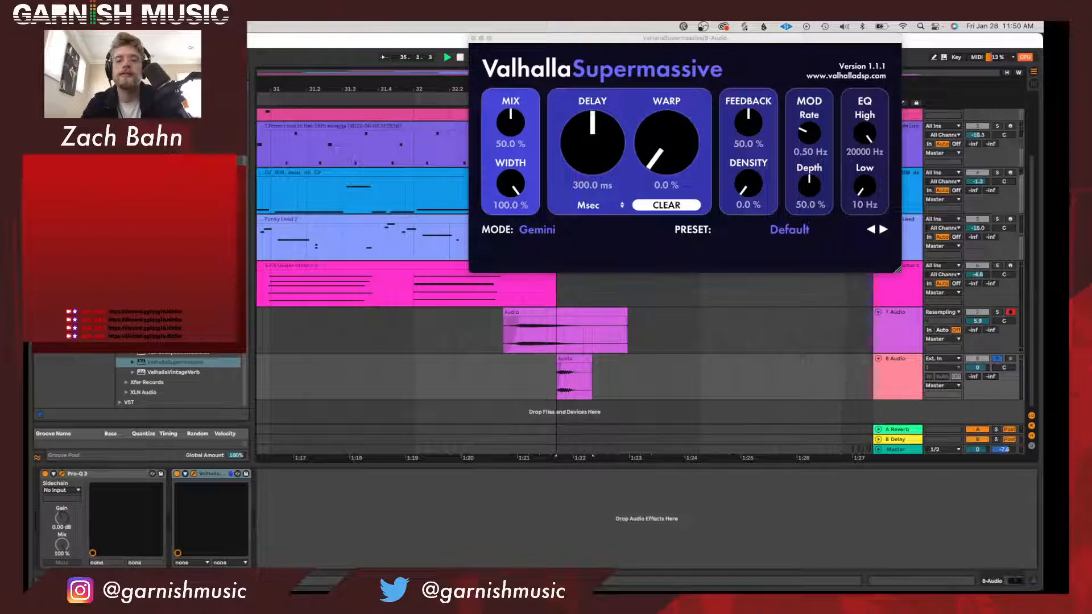
pyautogui.moveTo(334, 423); pyautogui.dragTo(359, 308)
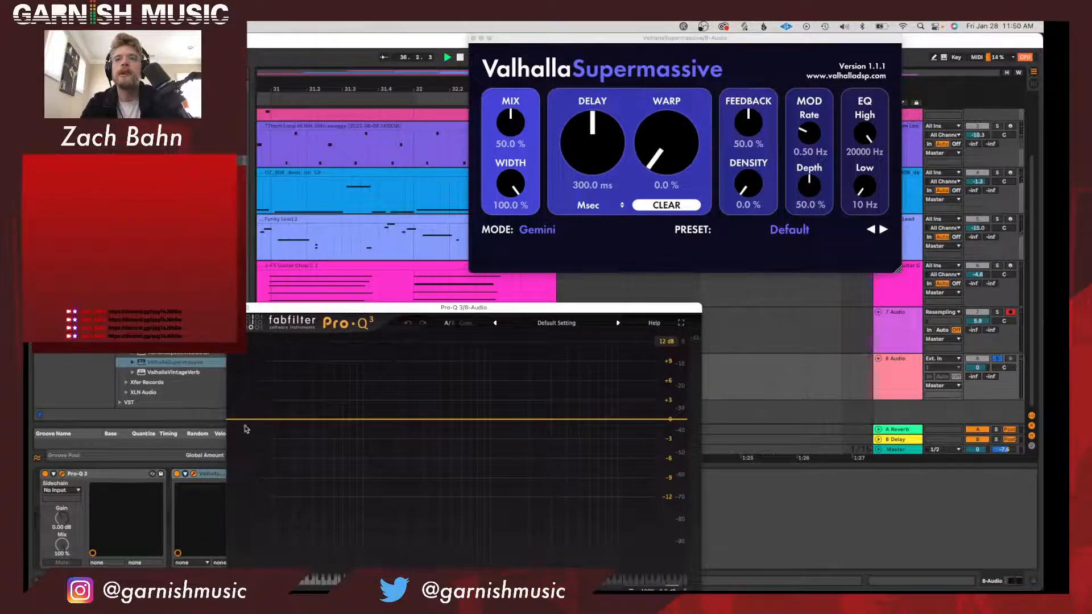
pyautogui.moveTo(243, 421); pyautogui.dragTo(397, 418)
pyautogui.press('super+w')
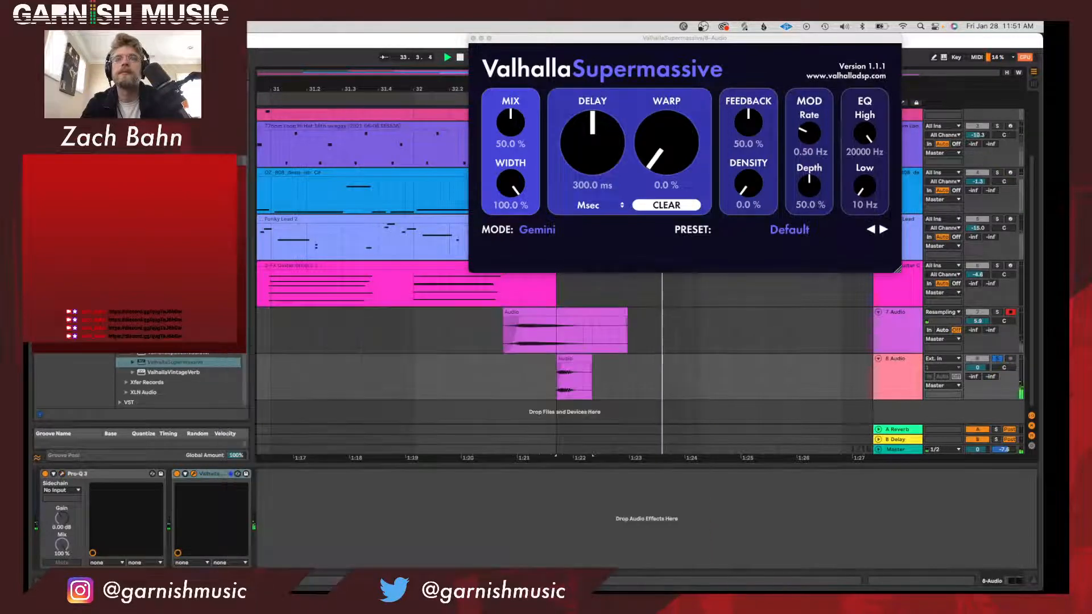
# Shorten the kick clip on the new track to half a beat starting at bar 33 and play it.
pyautogui.click(574, 359)
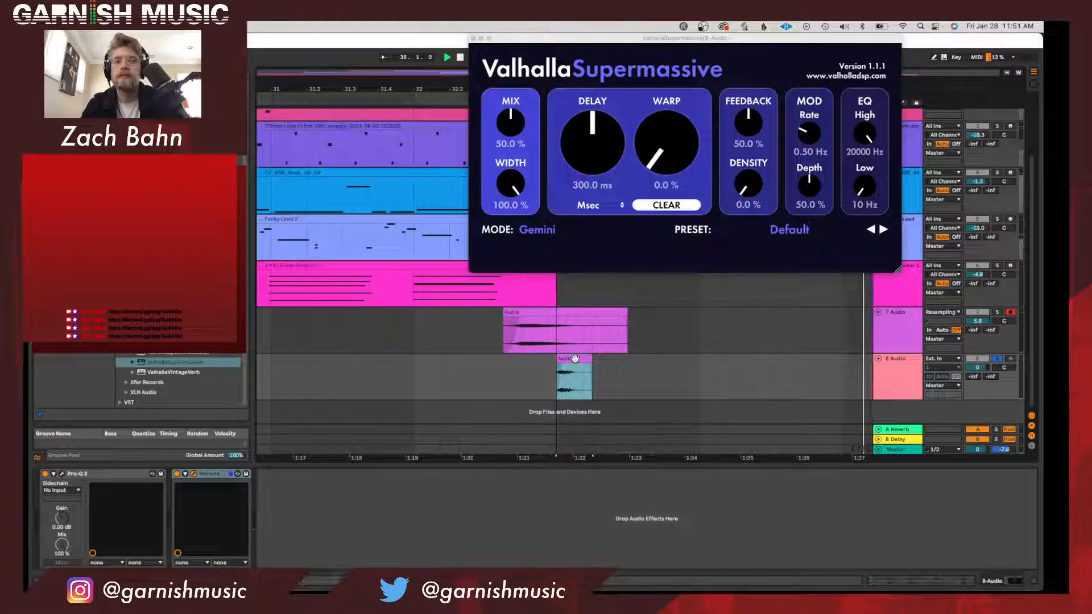
pyautogui.moveTo(575, 358)
pyautogui.mouseDown()
pyautogui.moveTo(542, 368)
pyautogui.moveTo(556, 359)
pyautogui.mouseUp()
pyautogui.press('space')
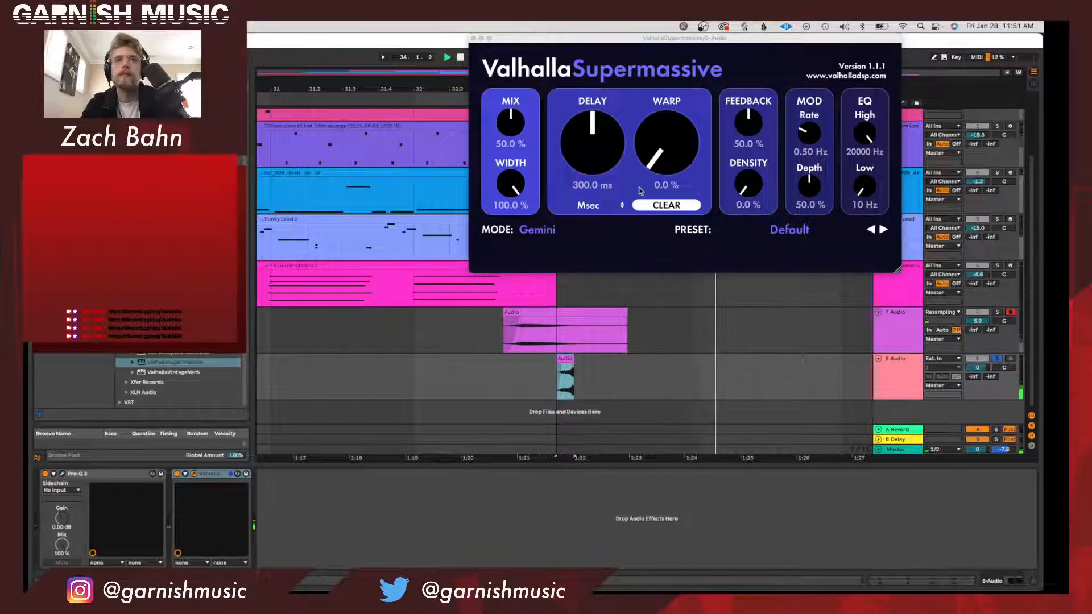
# Set ValhallaSupermassive's warp to about 20% and its delay to a 1/8 note, and close the plug-in.
pyautogui.moveTo(675, 154); pyautogui.dragTo(673, 124)
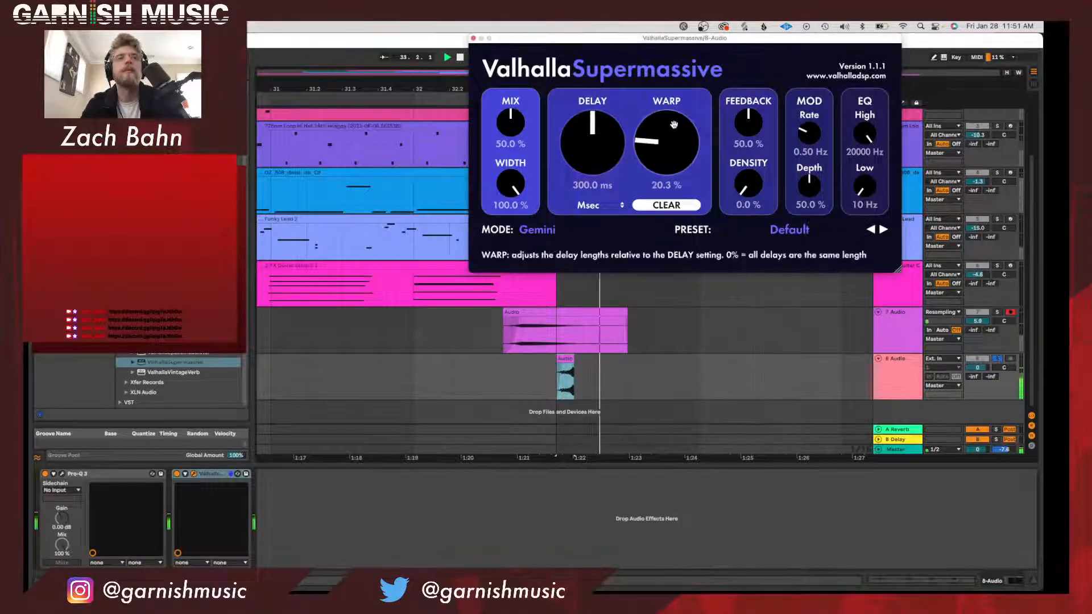
pyautogui.click(592, 204)
pyautogui.click(598, 233)
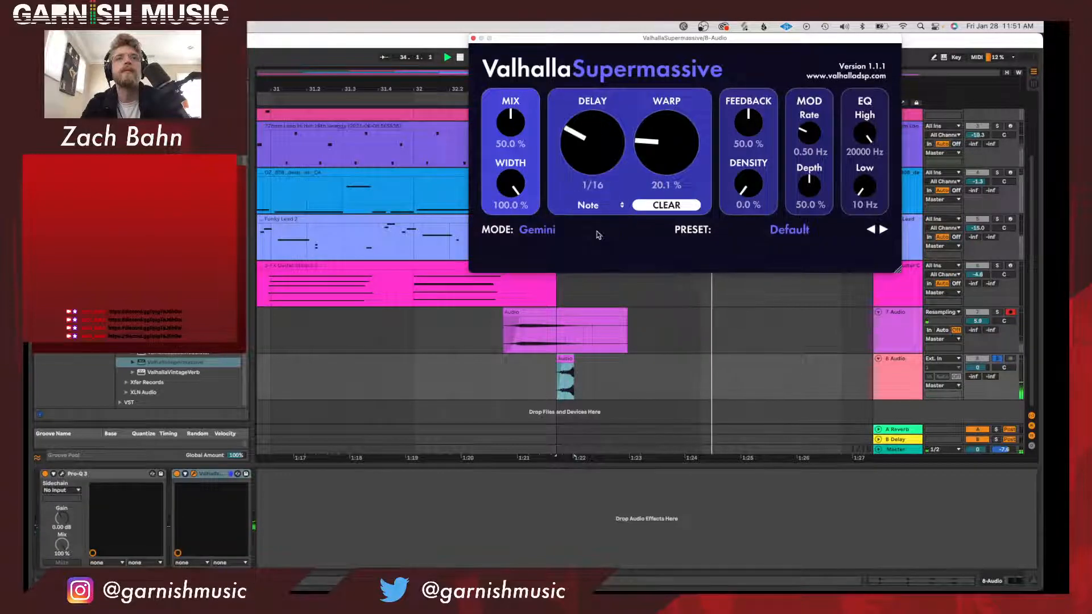
pyautogui.moveTo(600, 172); pyautogui.dragTo(602, 145)
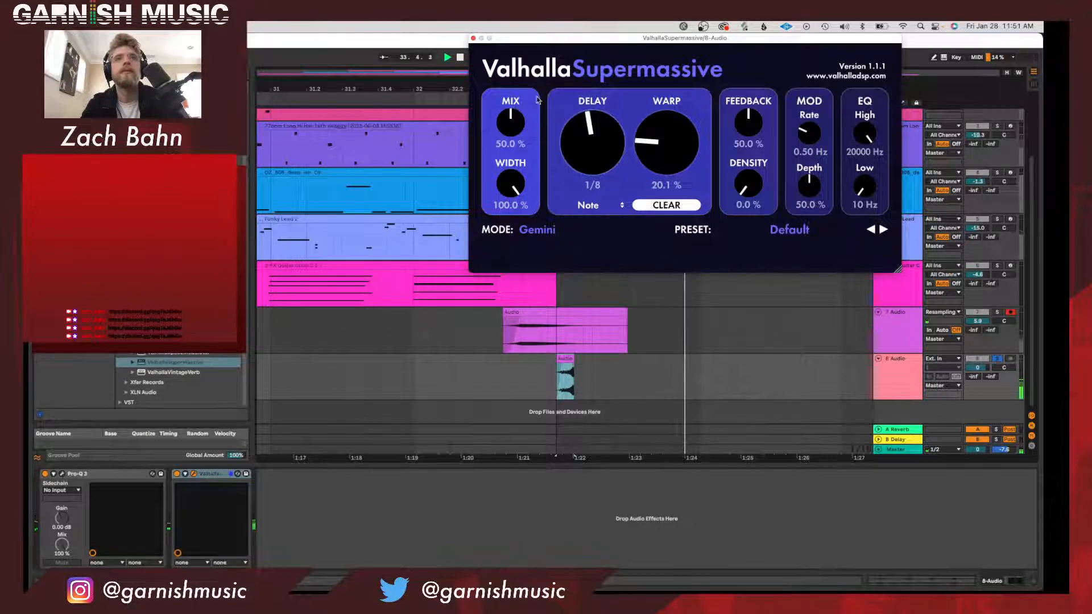
pyautogui.click(472, 38)
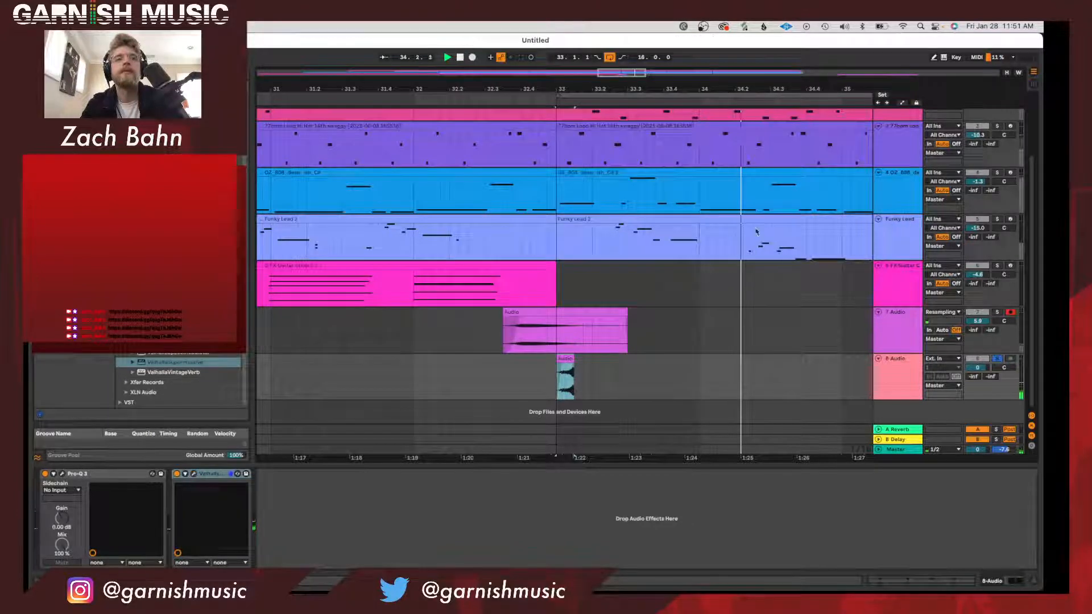
# Unsolo the ValhallaSupermassive kick track and play both kick layers in the full mix from just before bar 33.
pyautogui.click(997, 360)
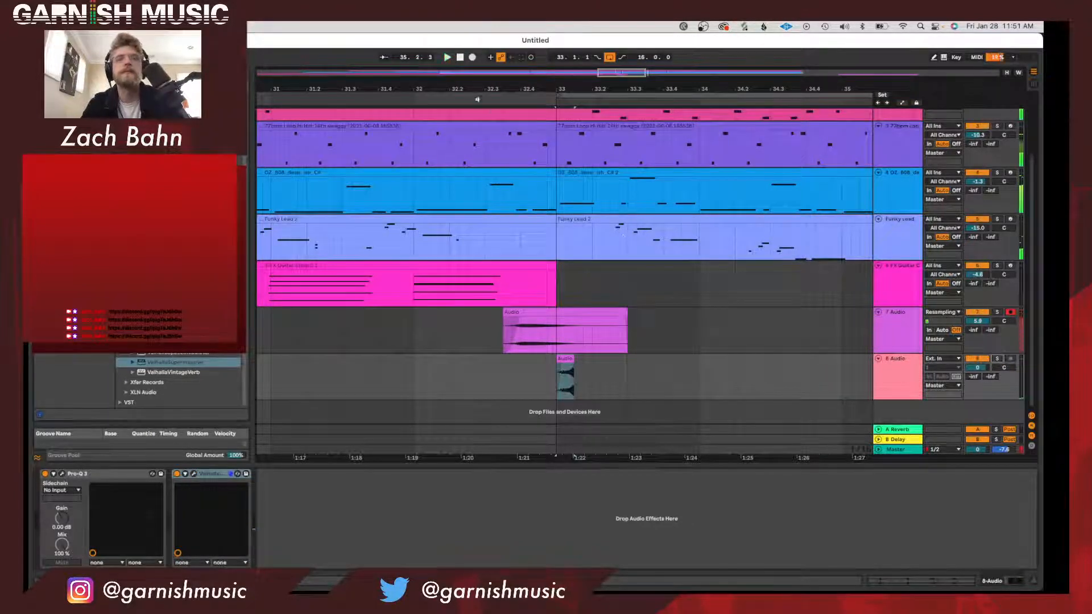
pyautogui.click(477, 99)
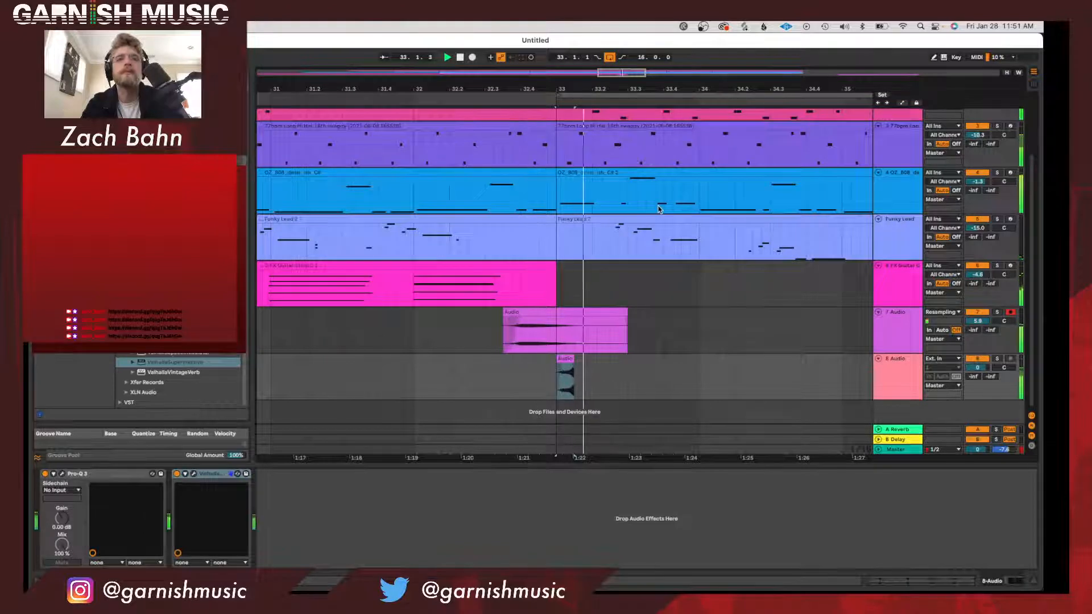
pyautogui.click(564, 313)
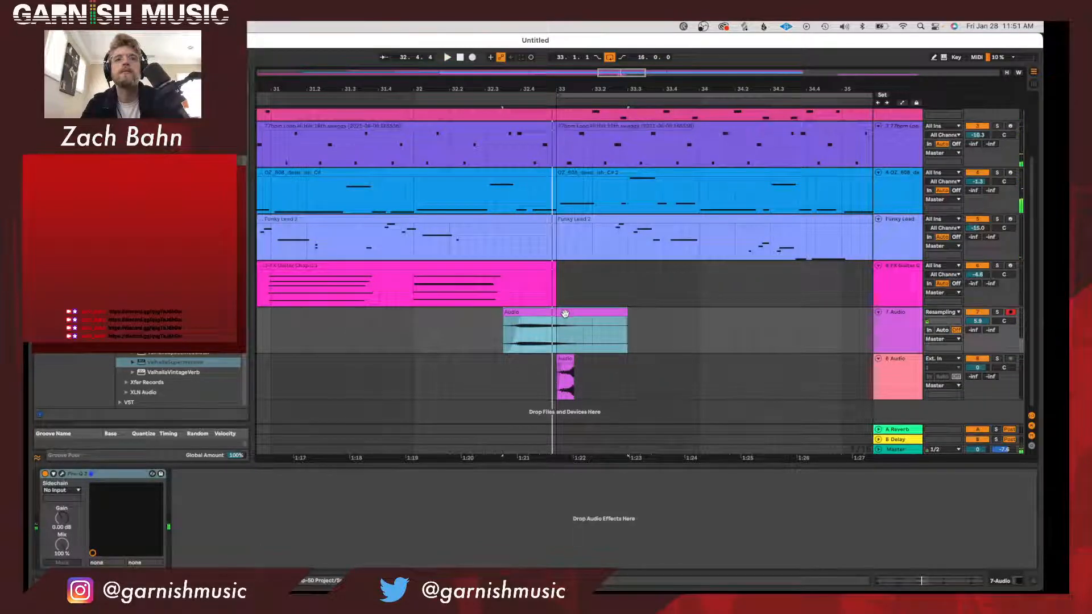
pyautogui.click(569, 360)
pyautogui.press('space')
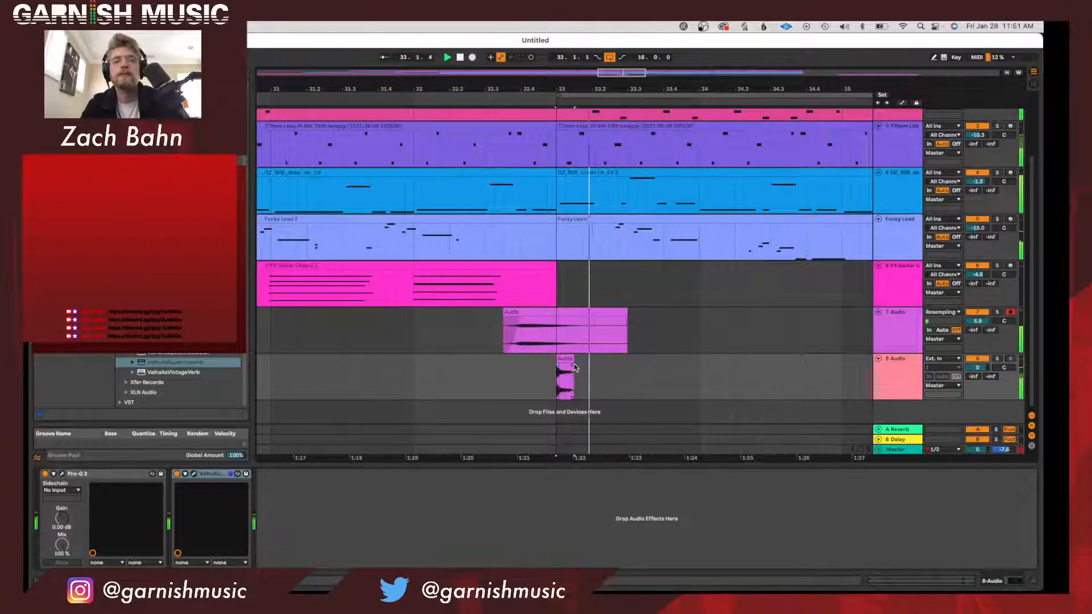
pyautogui.click(563, 326)
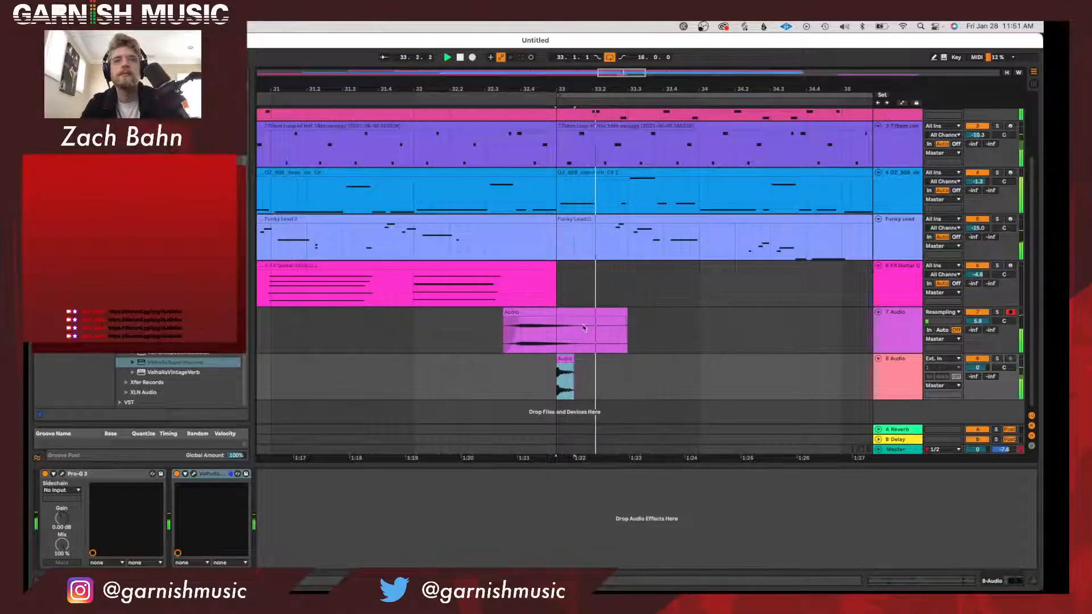
# Mute the ValhallaSupermassive kick track and paste a half-beat slice of the resampled kick onto a new audio track at bar 33.
pyautogui.click(977, 359)
pyautogui.click(900, 329)
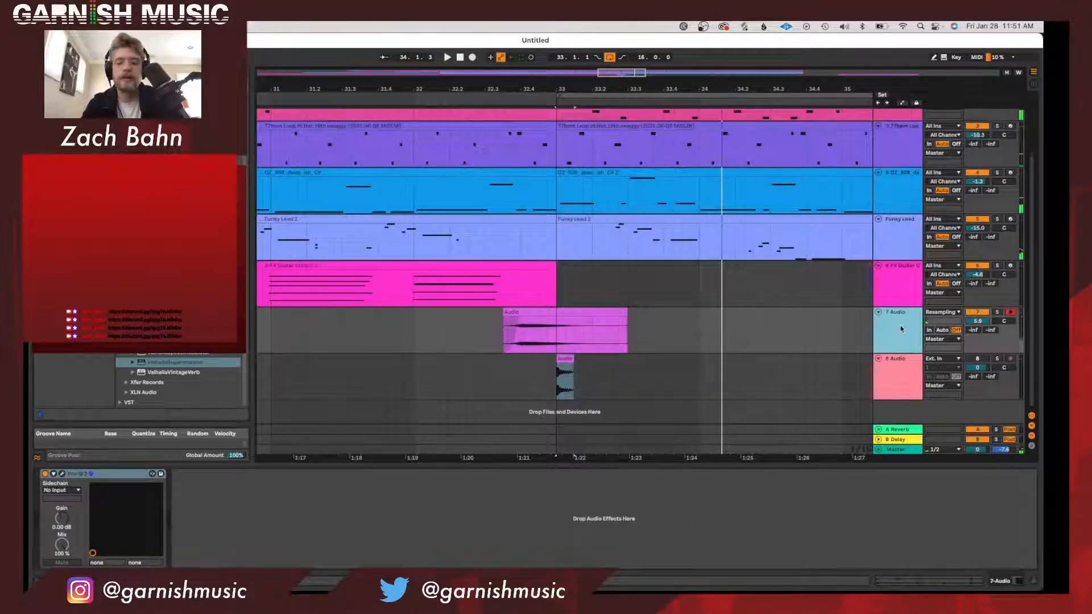
pyautogui.press('super+t')
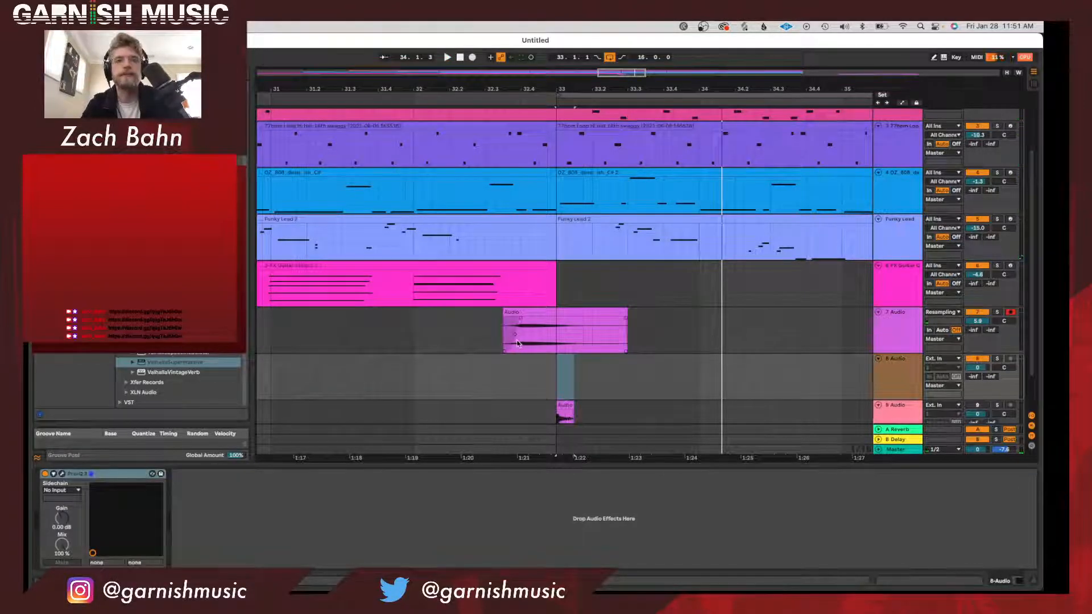
pyautogui.moveTo(519, 343); pyautogui.dragTo(537, 343)
pyautogui.press('super+v')
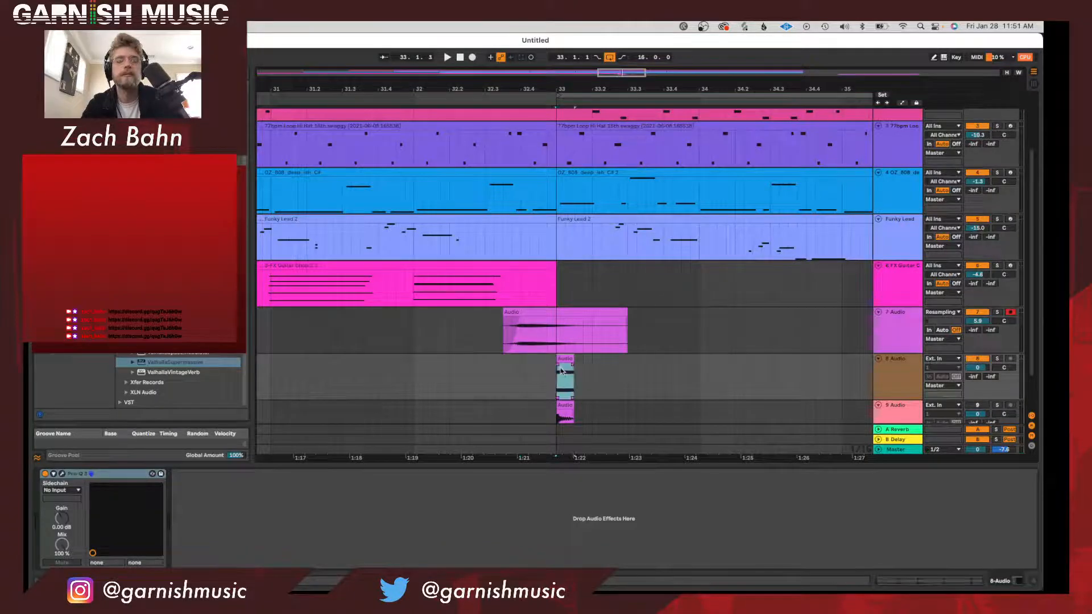
# Solo the new slice track, extend its clip to one beat starting about a quarter beat before bar 33, and play it.
pyautogui.press('space')
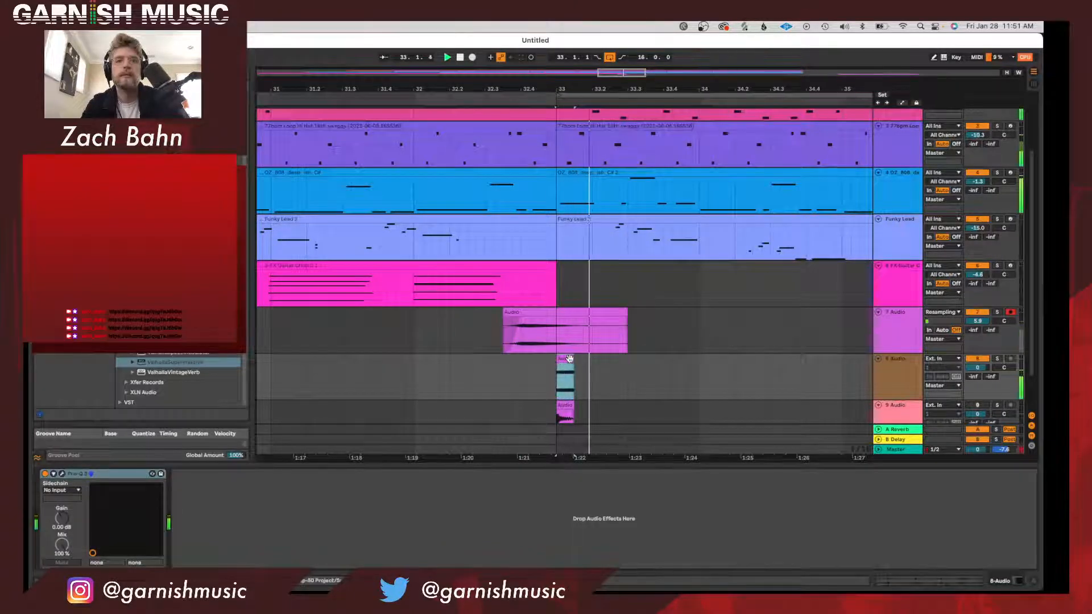
pyautogui.click(997, 358)
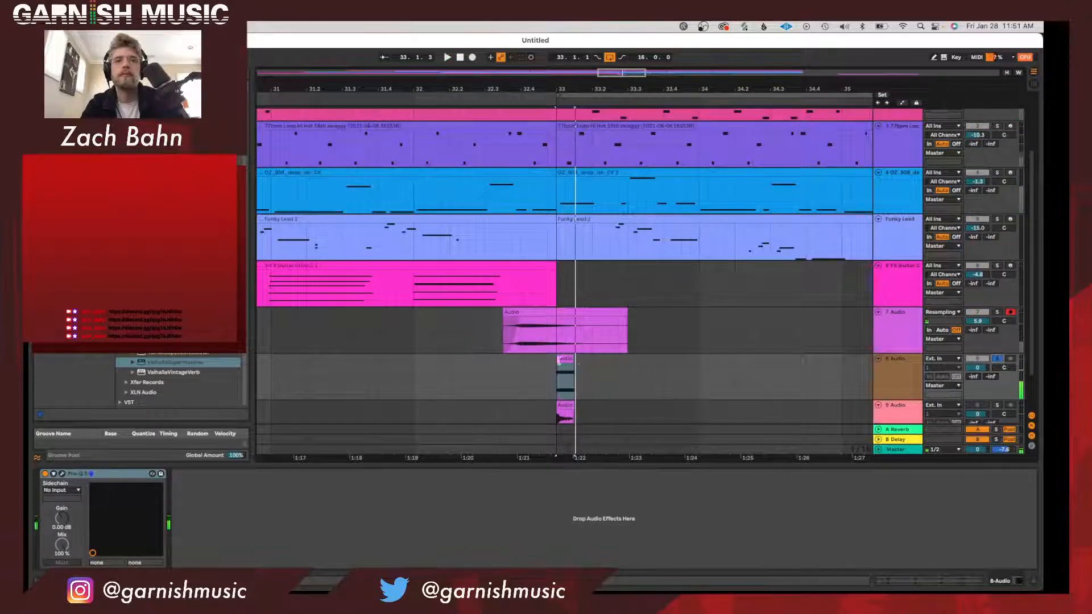
pyautogui.moveTo(558, 360)
pyautogui.mouseDown()
pyautogui.moveTo(539, 360)
pyautogui.moveTo(568, 362)
pyautogui.mouseUp()
pyautogui.press('space')
# Stop playback, fade out the resampled clip on 7 Audio just after bar 33, and fade in the 8 Audio kick slice.
pyautogui.press('space')
pyautogui.scroll(-3, 619, 371)
pyautogui.press('space')
pyautogui.click(910, 374)
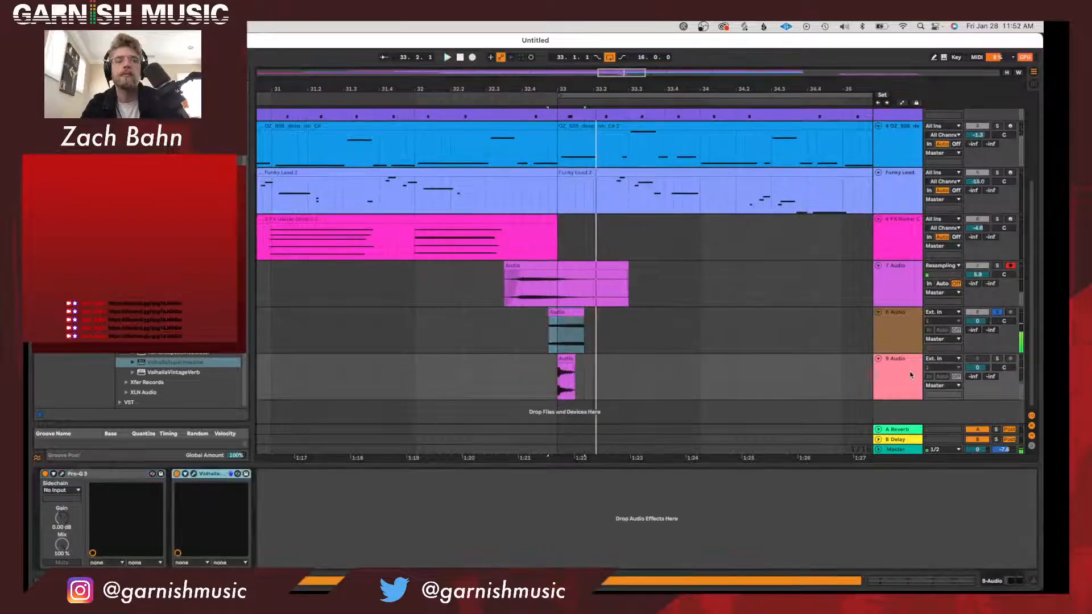
pyautogui.moveTo(627, 275); pyautogui.dragTo(571, 300)
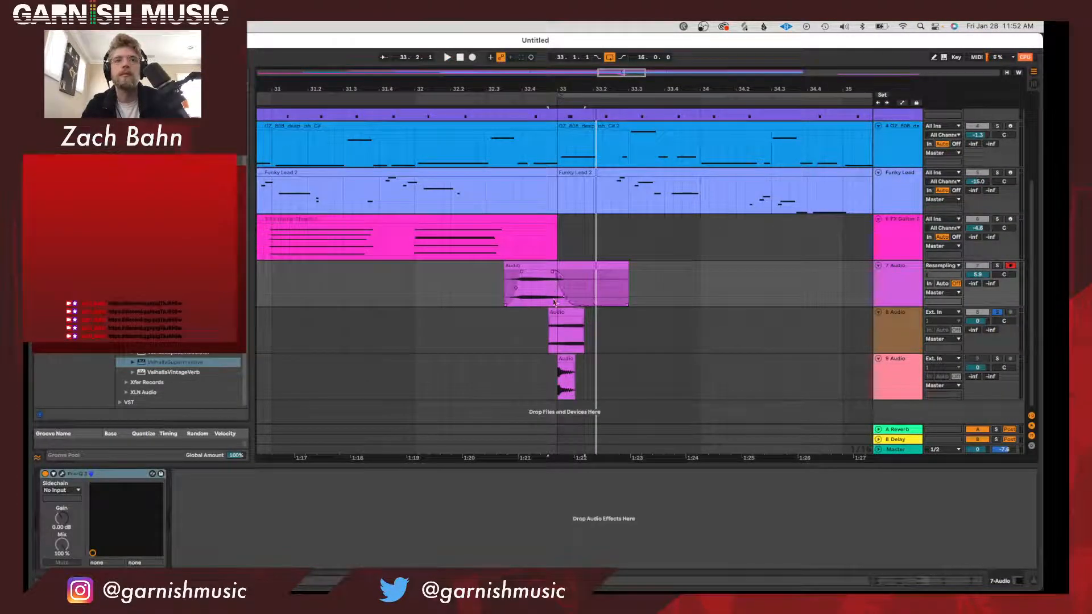
pyautogui.click(556, 323)
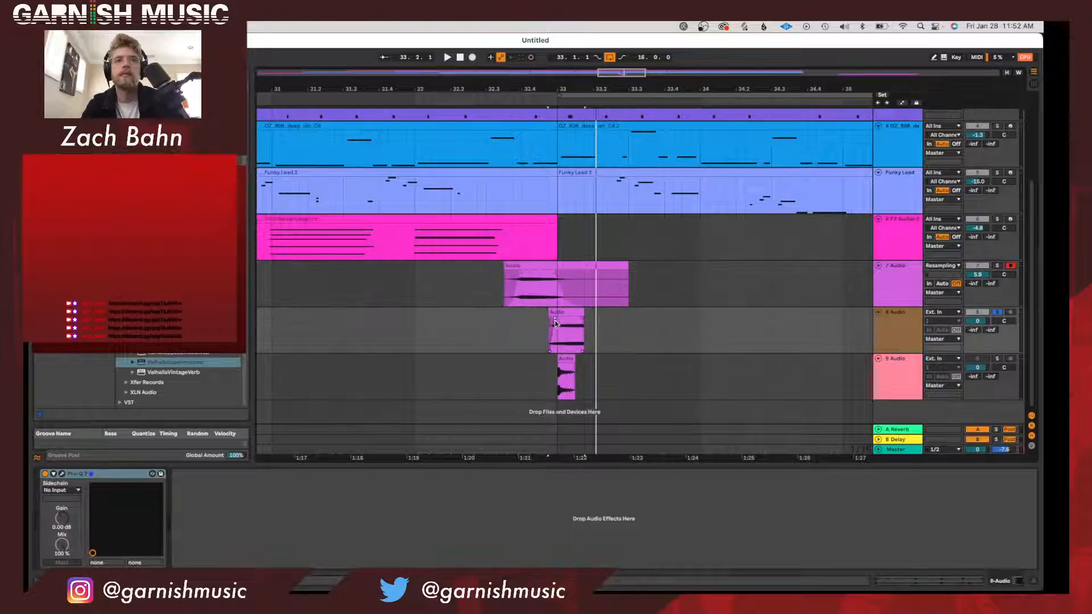
# Copy the ValhallaSupermassive effect from the 9 Audio track to the end of the 8 Audio track's device chain.
pyautogui.click(883, 373)
pyautogui.click(227, 475)
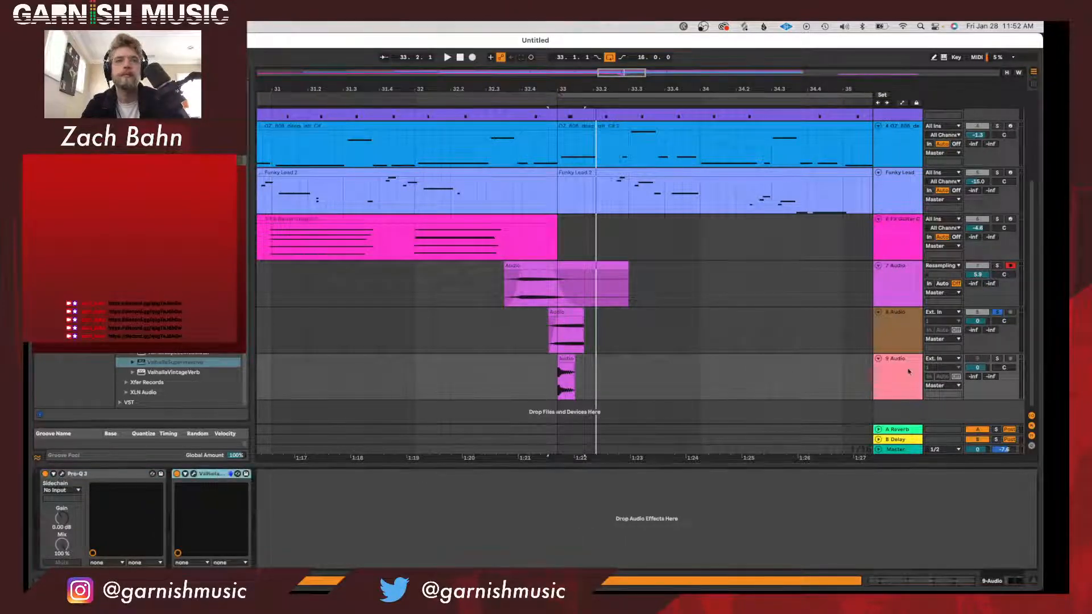
pyautogui.click(905, 337)
pyautogui.click(732, 540)
pyautogui.press('super+v')
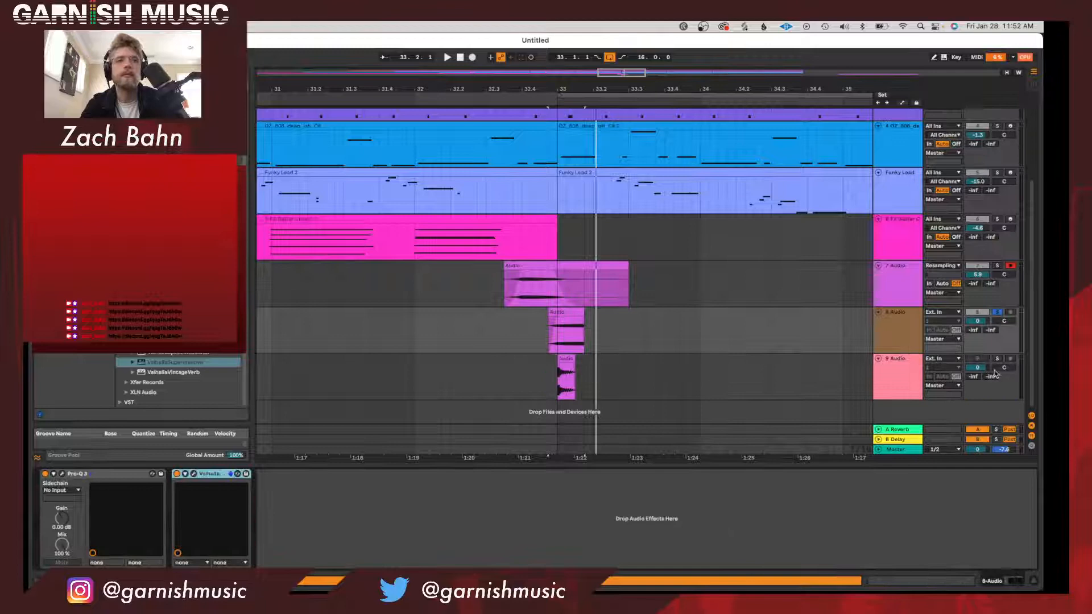
# Unsolo 8 Audio, play the full mix from about beat 32.2, and raise the track's volume to 2.0 dB.
pyautogui.press('space')
pyautogui.click(999, 312)
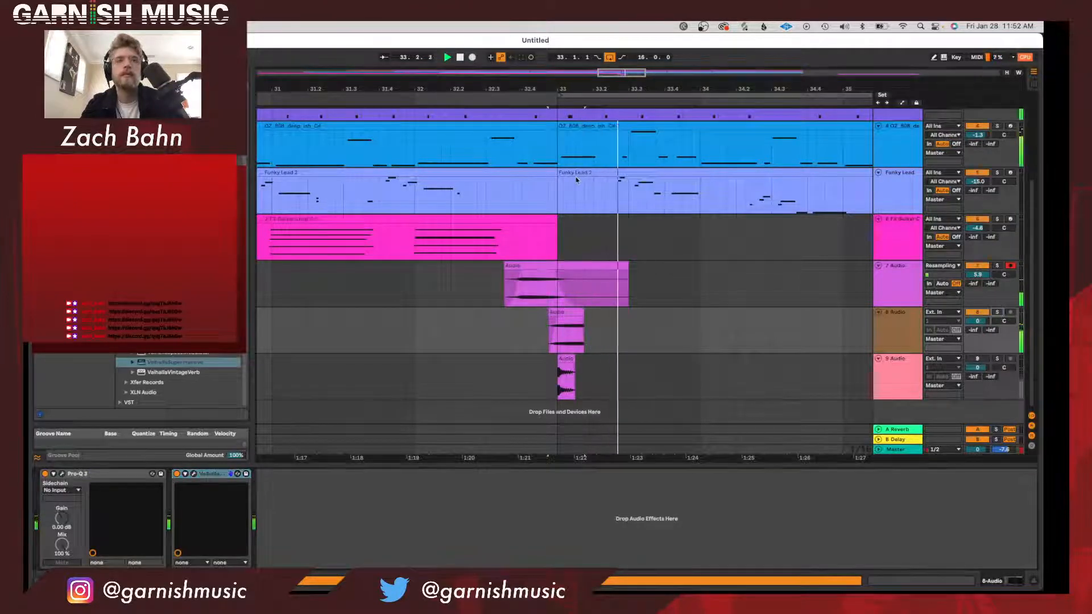
pyautogui.click(462, 97)
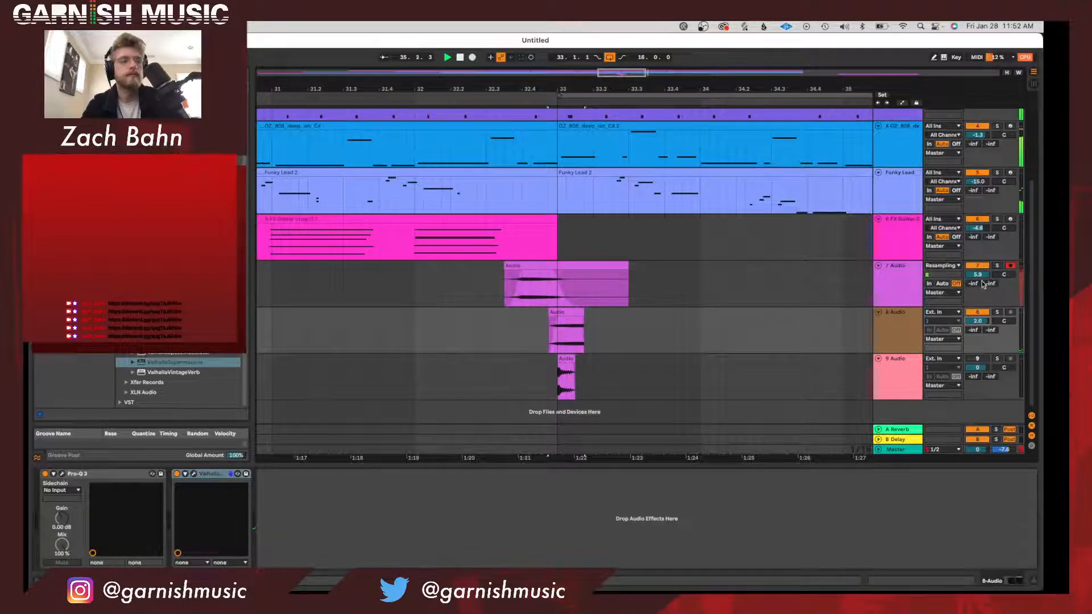
# Copy the bar 33 transition clips on 7 Audio and 8 Audio to the lead-ins of bars 37 and 41.
pyautogui.moveTo(647, 89); pyautogui.dragTo(548, 84)
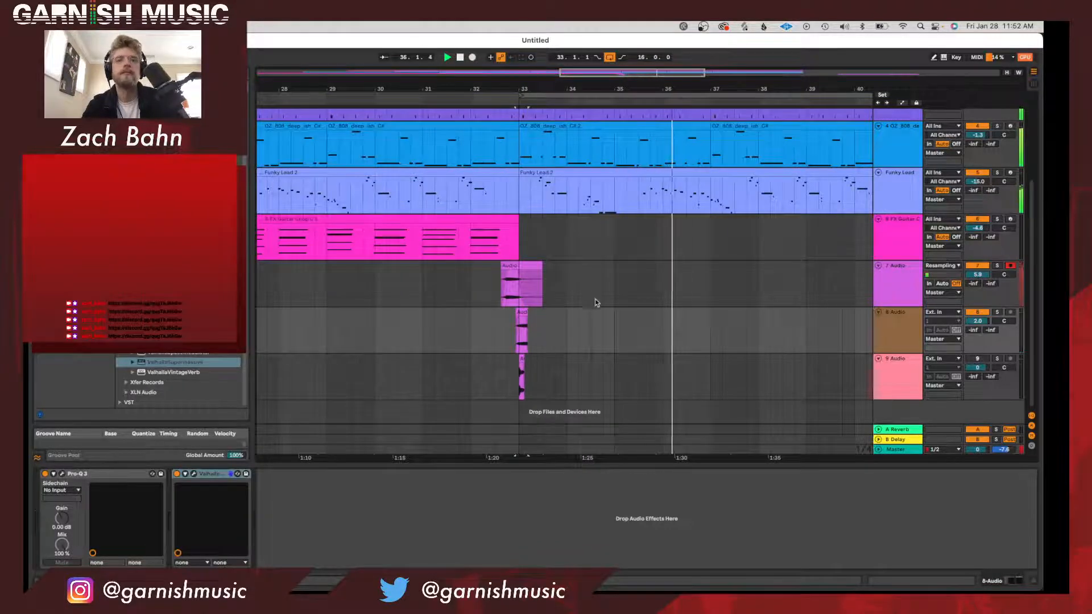
pyautogui.moveTo(567, 300); pyautogui.dragTo(493, 333)
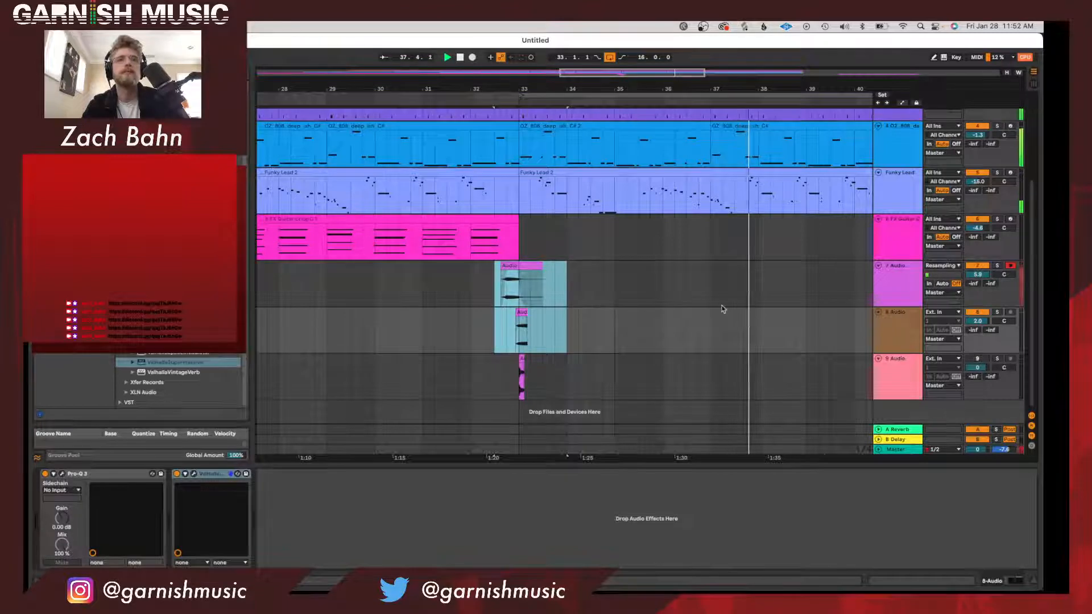
pyautogui.click(689, 285)
pyautogui.press('super+v')
pyautogui.hscroll(5, 689, 286)
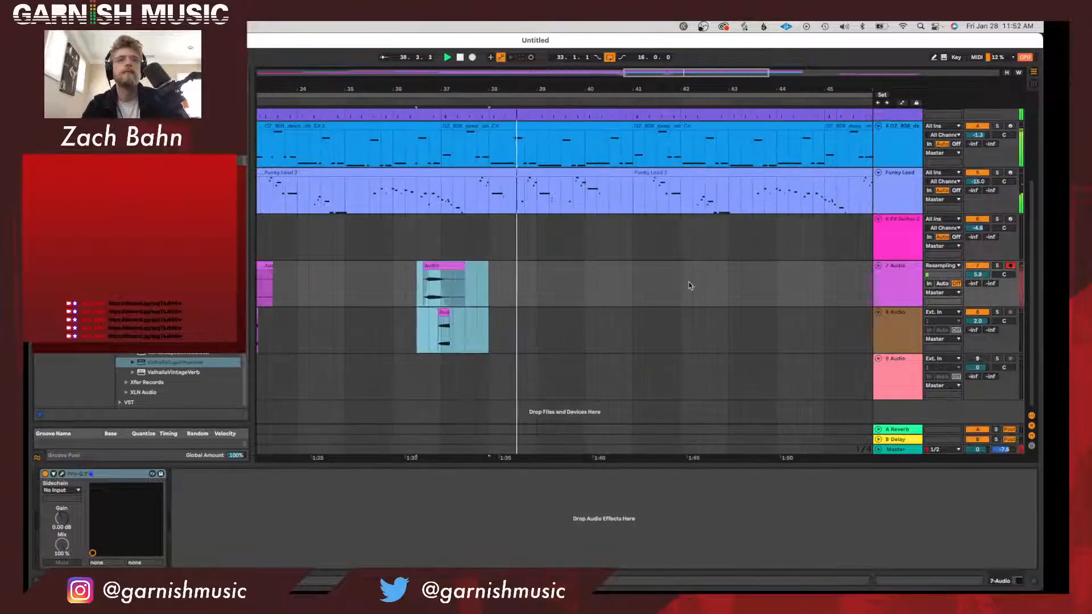
pyautogui.click(609, 286)
pyautogui.press('super+v')
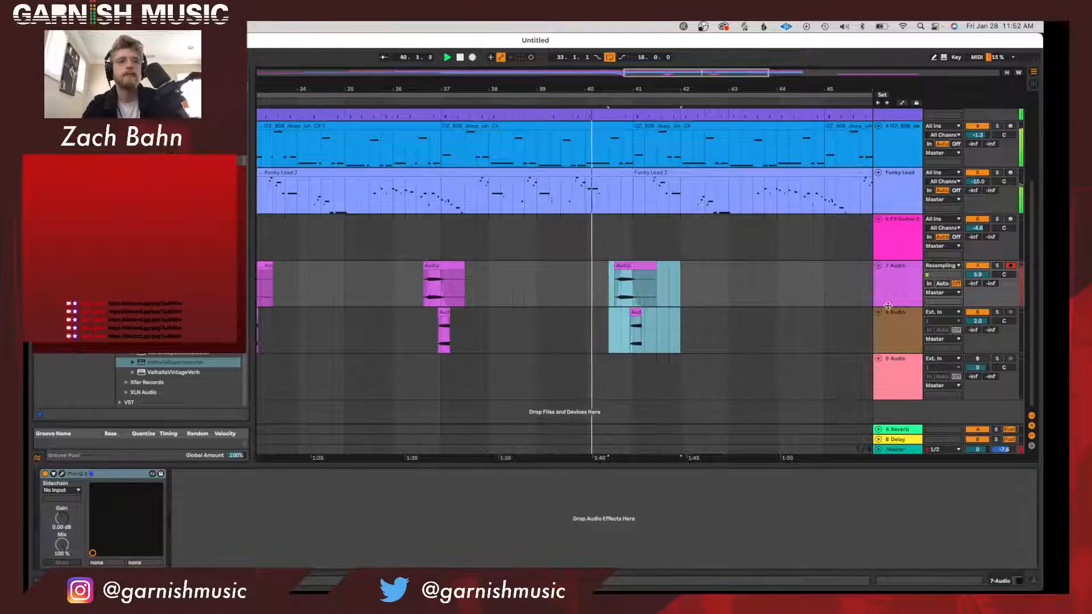
# Raise the 8 Audio volume to 6.0 dB, then unmute 9 Audio and play the layered kick from bar 33.
pyautogui.moveTo(977, 322); pyautogui.dragTo(977, 302)
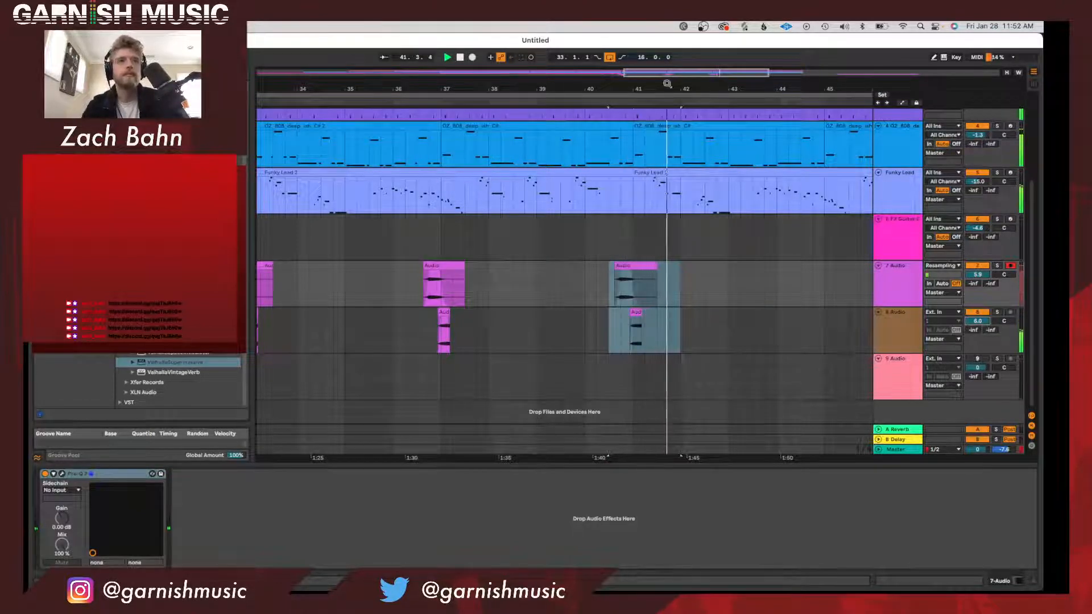
pyautogui.hscroll(-5, 539, 336)
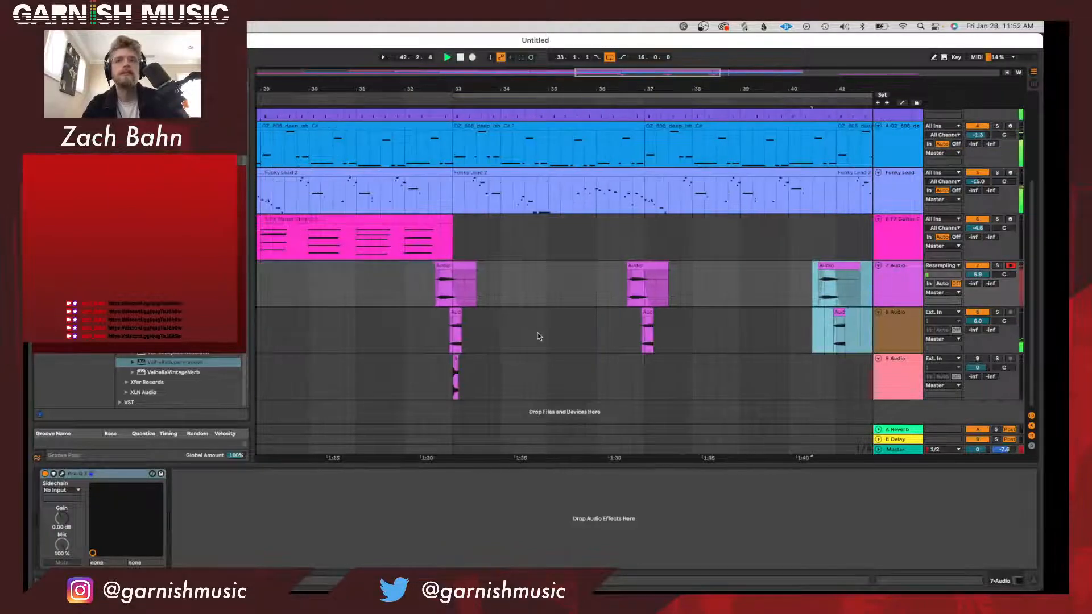
pyautogui.click(464, 373)
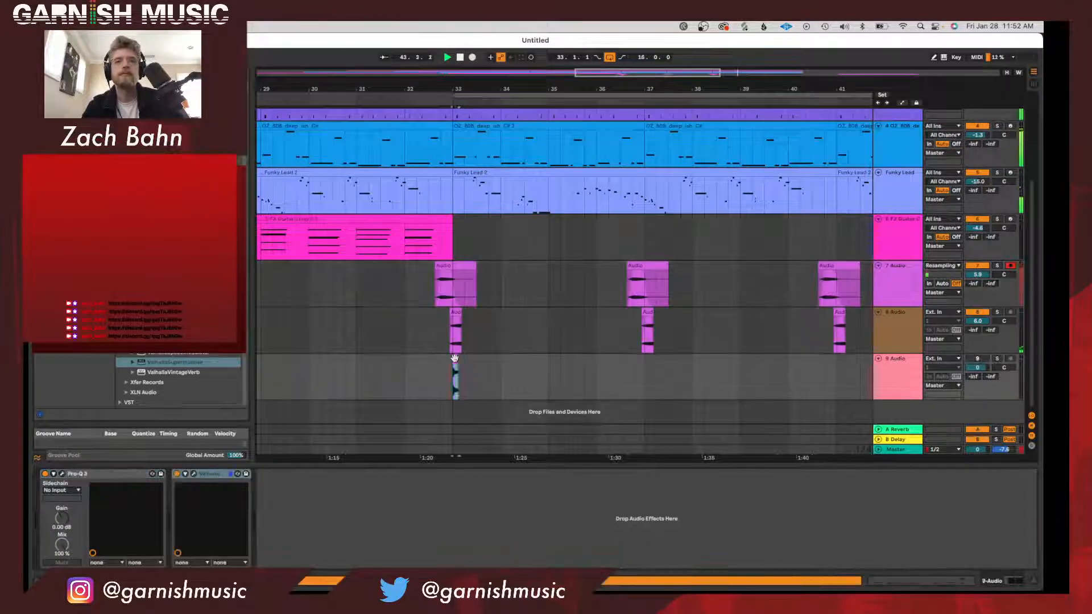
pyautogui.press('space')
pyautogui.press('space')
pyautogui.press('space')
pyautogui.click(977, 359)
pyautogui.press('space')
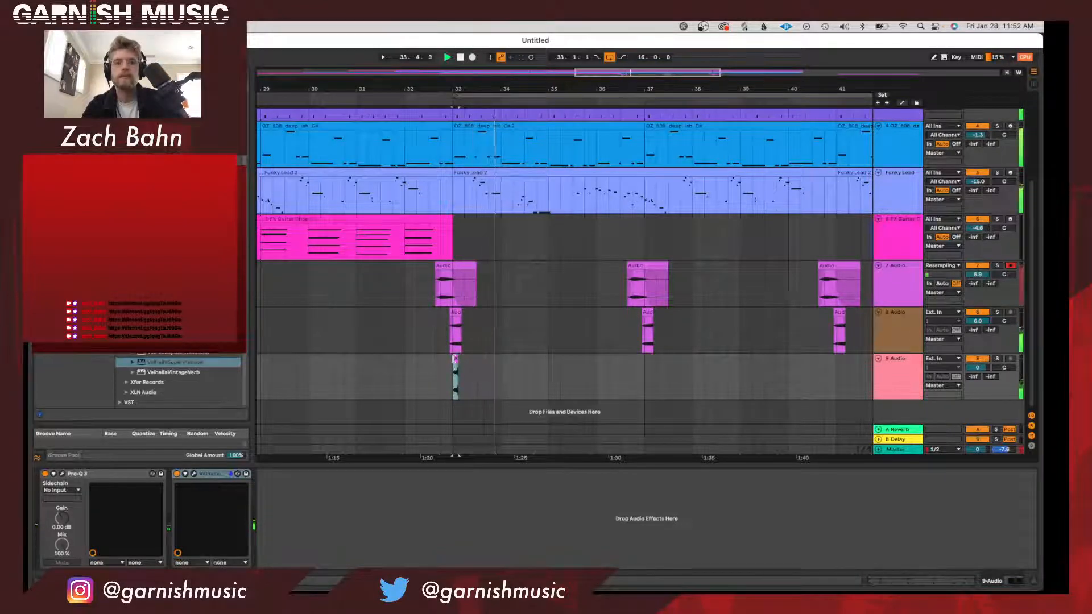
pyautogui.press('space')
pyautogui.press('space')
# Move the 9 Audio kick clip a quarter beat ahead of bar 33 and play it.
pyautogui.moveTo(460, 87); pyautogui.dragTo(459, 88)
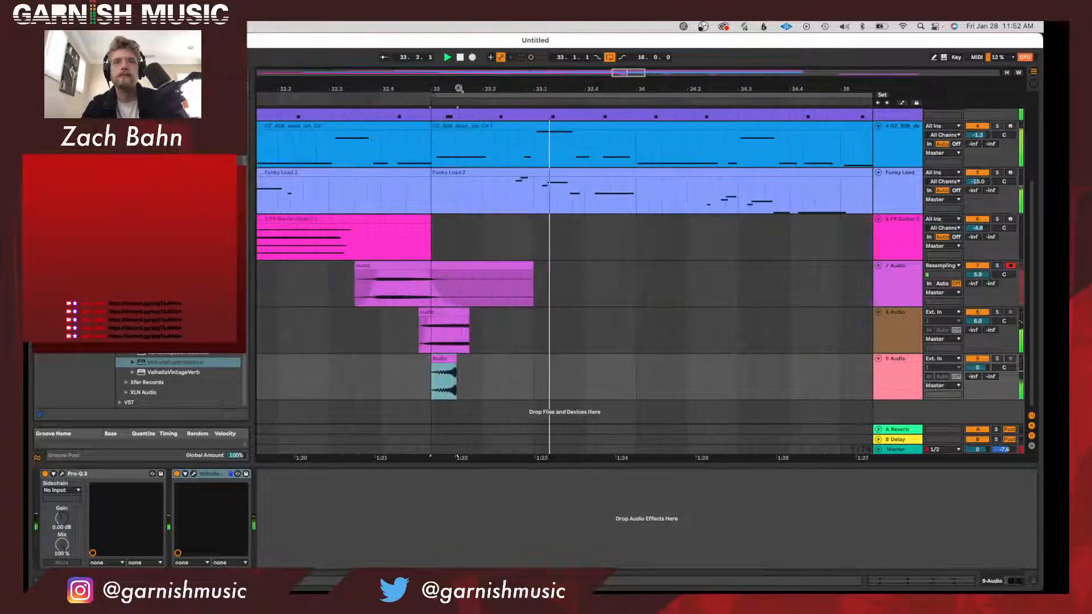
pyautogui.moveTo(444, 359); pyautogui.dragTo(432, 359)
pyautogui.press('space')
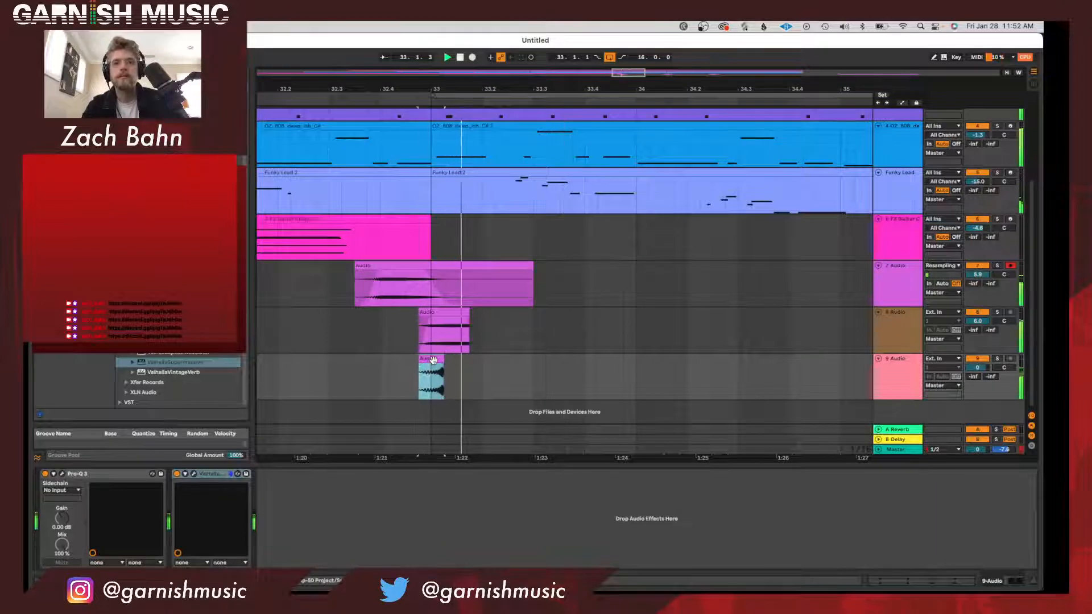
# Copy the 9 Audio kick clip to the same offset just before bars 37 and 41.
pyautogui.moveTo(456, 88); pyautogui.dragTo(456, 77)
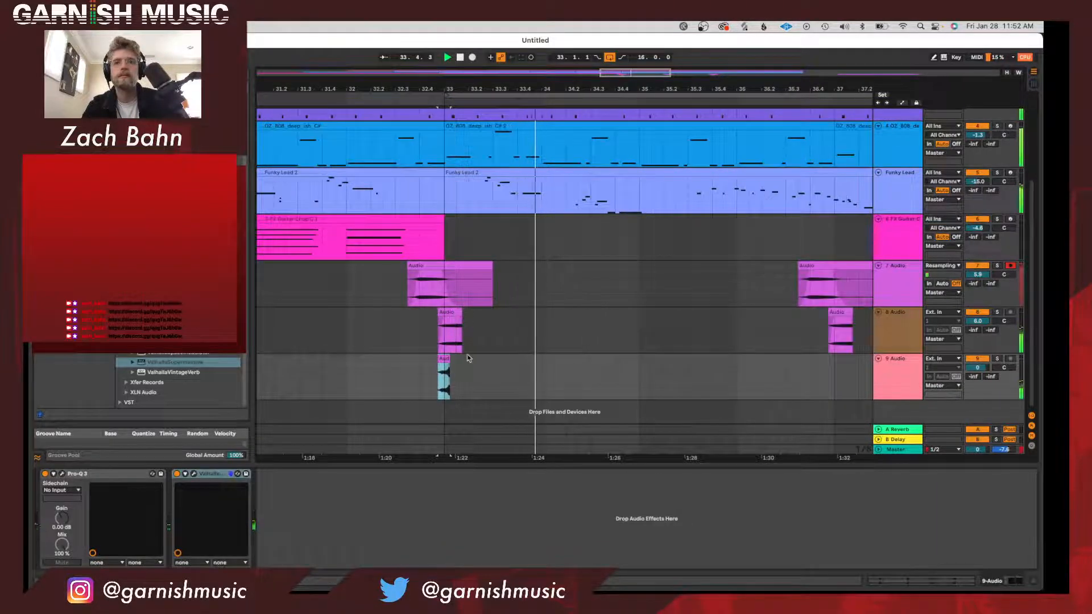
pyautogui.moveTo(469, 372); pyautogui.dragTo(413, 369)
pyautogui.hscroll(5, 427, 370)
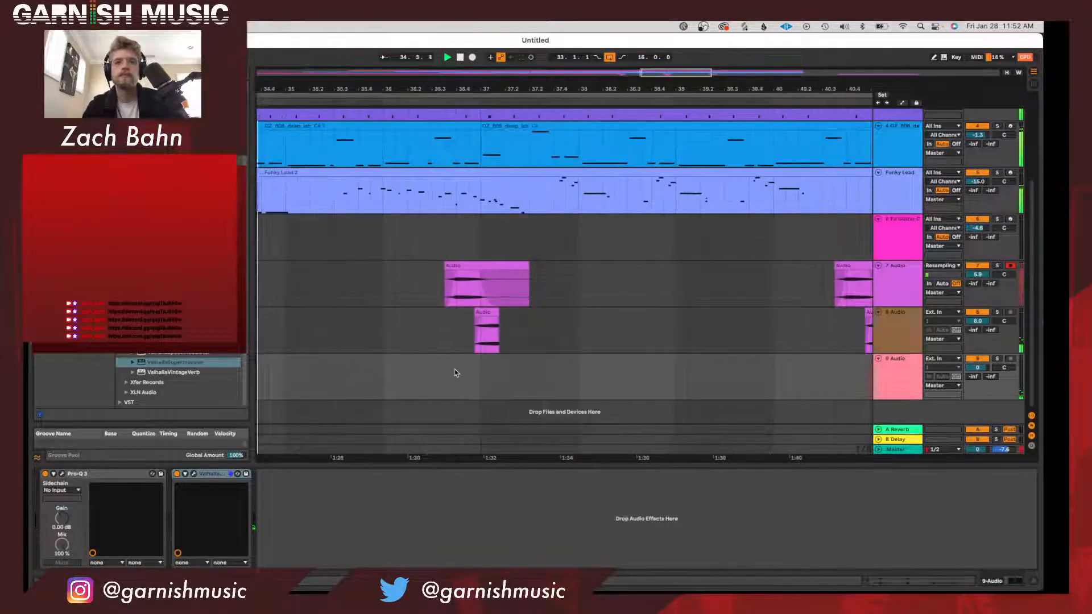
pyautogui.click(455, 370)
pyautogui.press('super+v')
pyautogui.hscroll(5, 458, 370)
pyautogui.click(590, 373)
pyautogui.press('super+v')
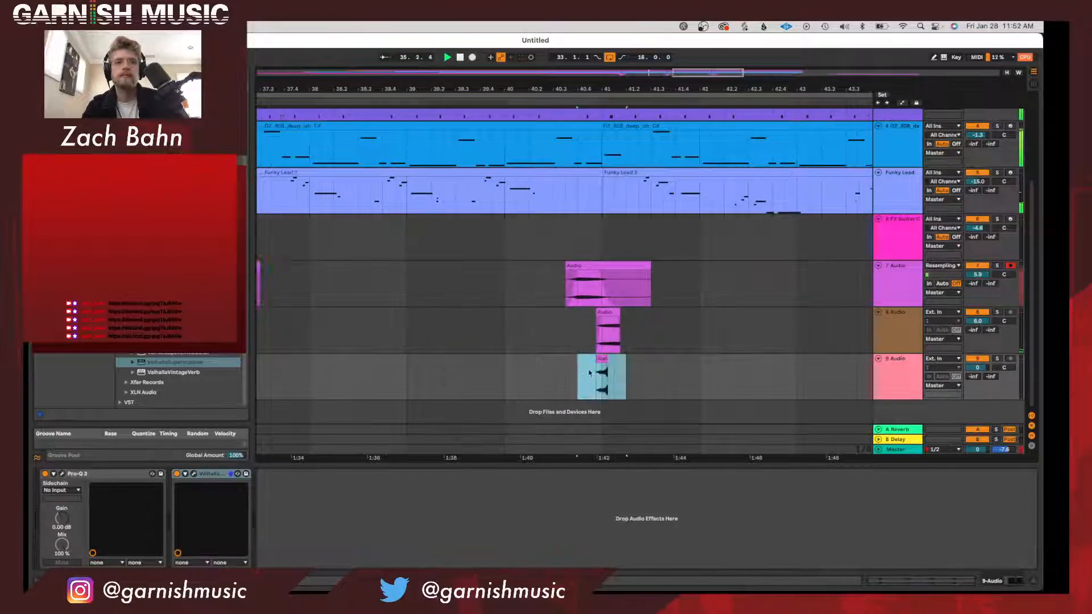
pyautogui.hscroll(10, 680, 375)
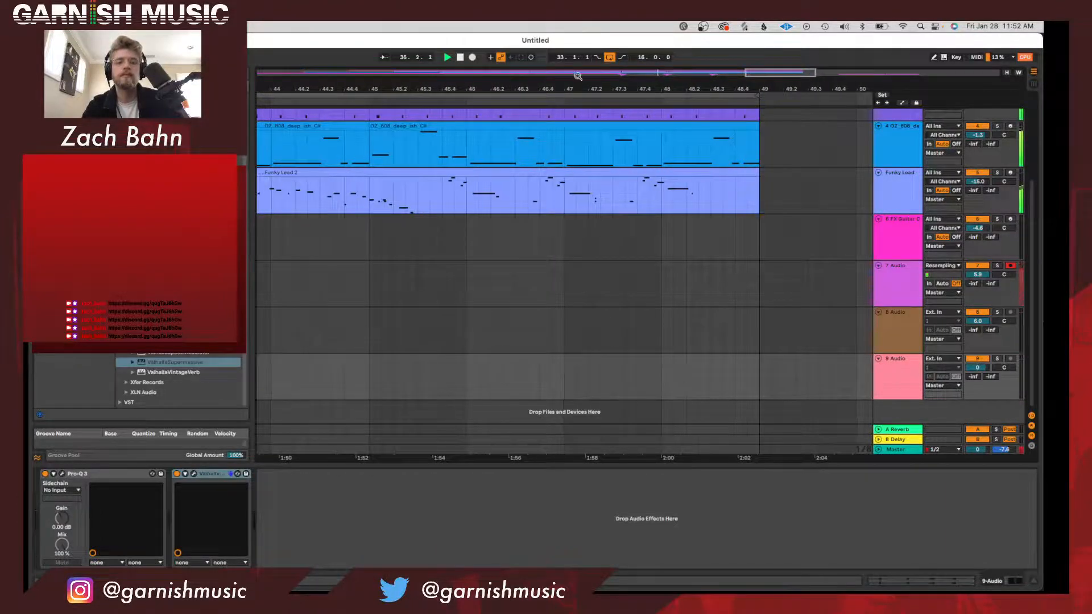
pyautogui.moveTo(581, 80); pyautogui.dragTo(576, 36)
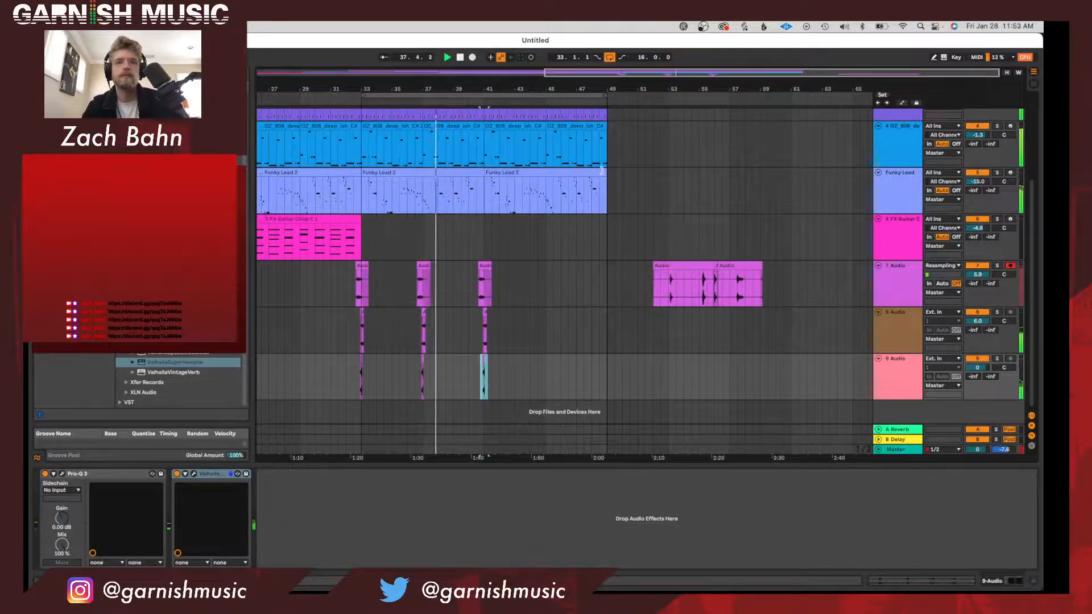
# Group the 7, 8 and 9 Audio tracks and name the group FX.
pyautogui.click(902, 332)
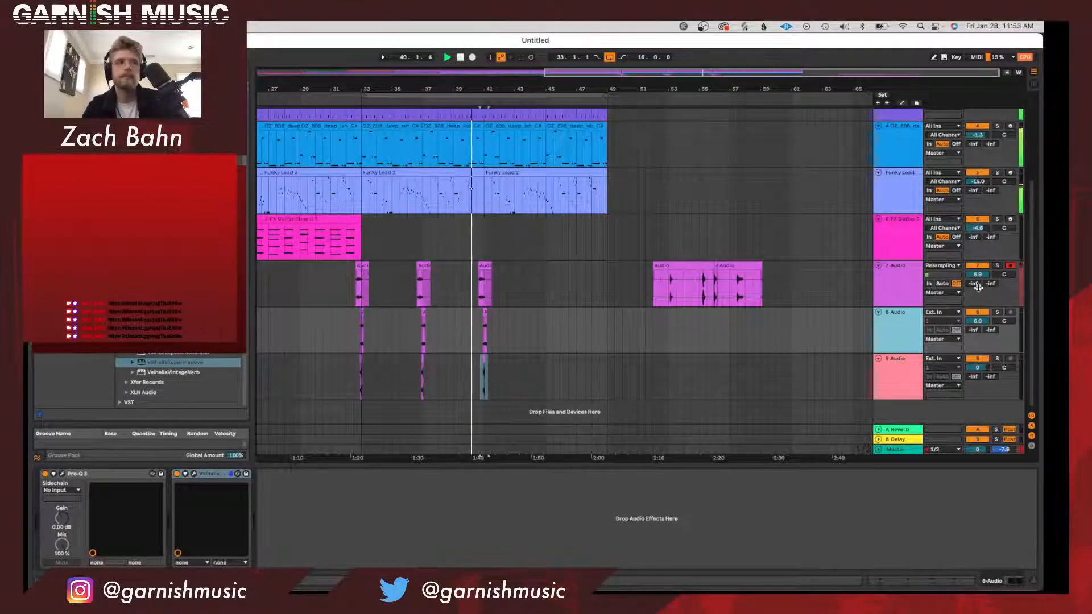
pyautogui.click(898, 286)
pyautogui.keyDown('shift'); pyautogui.click(903, 386); pyautogui.keyUp('shift')
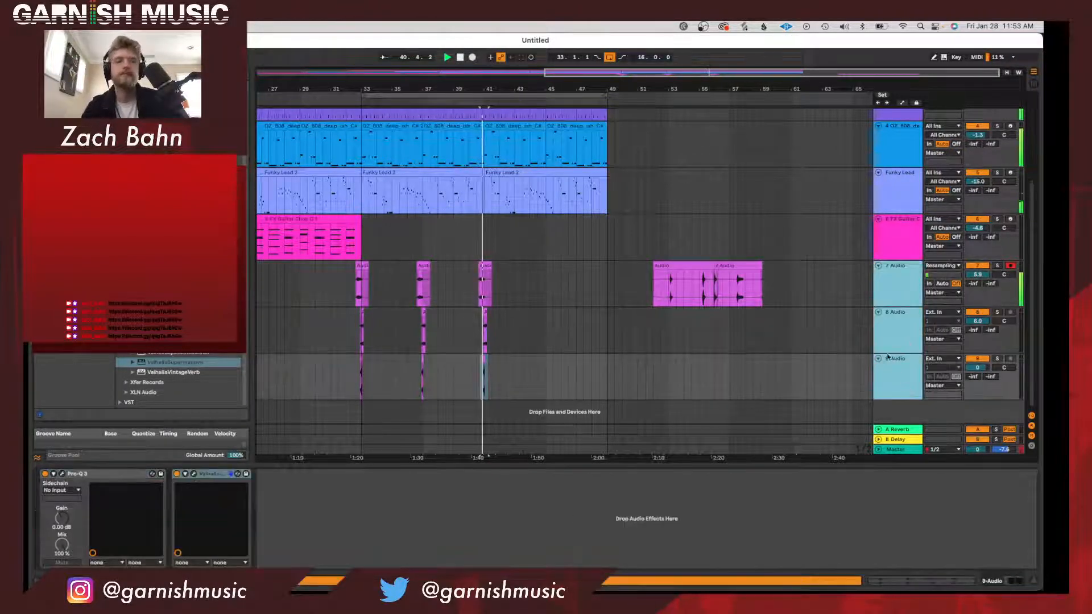
pyautogui.press('super+g')
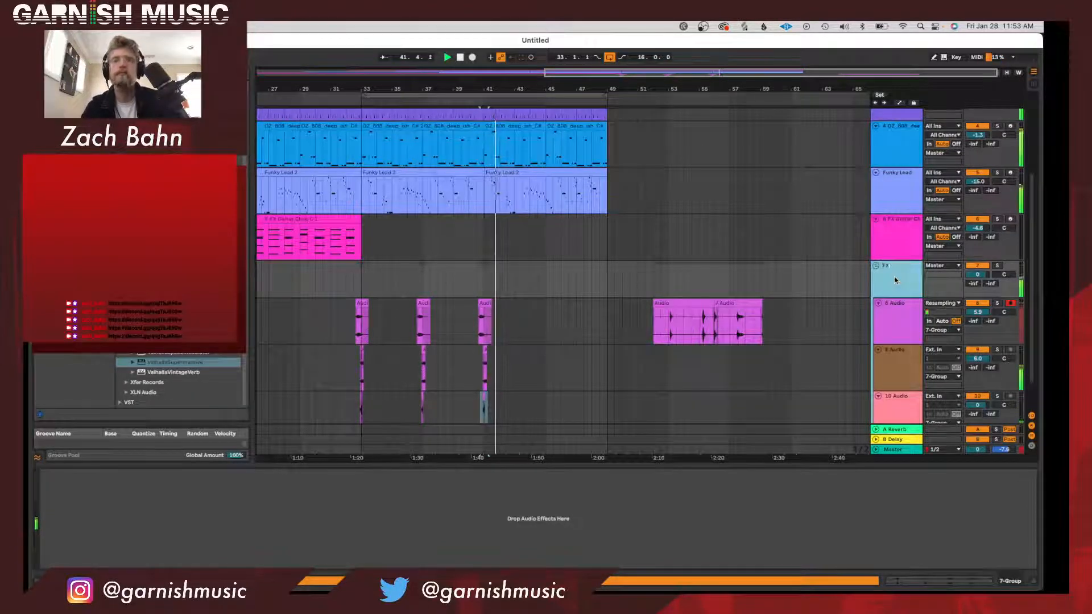
pyautogui.click(561, 290)
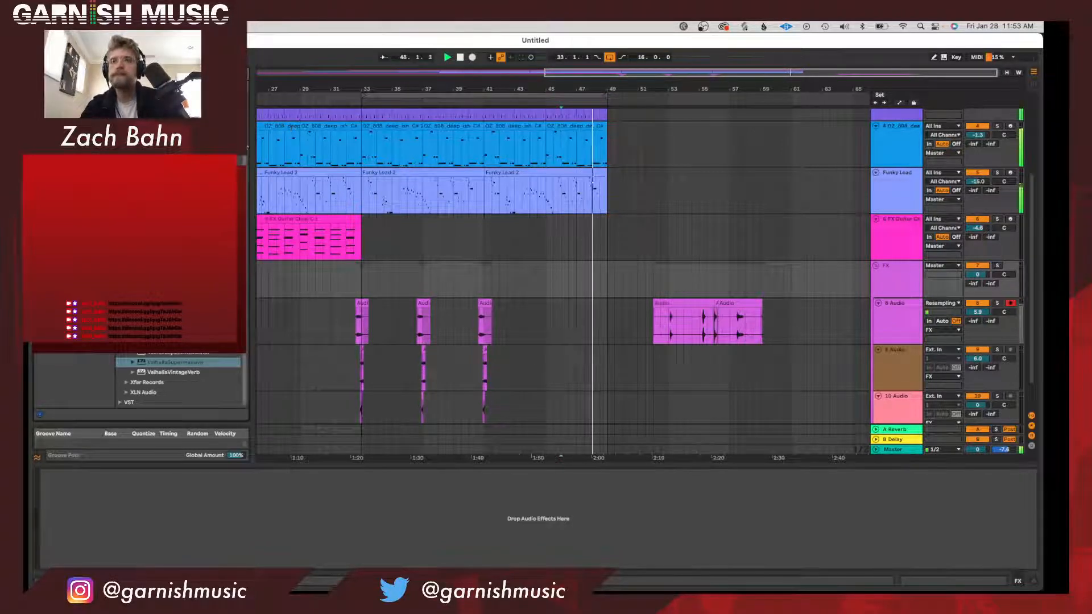
# Stop playback, find the OTT compressor in the plug-in browser, and add it to the FX group.
pyautogui.click(542, 263)
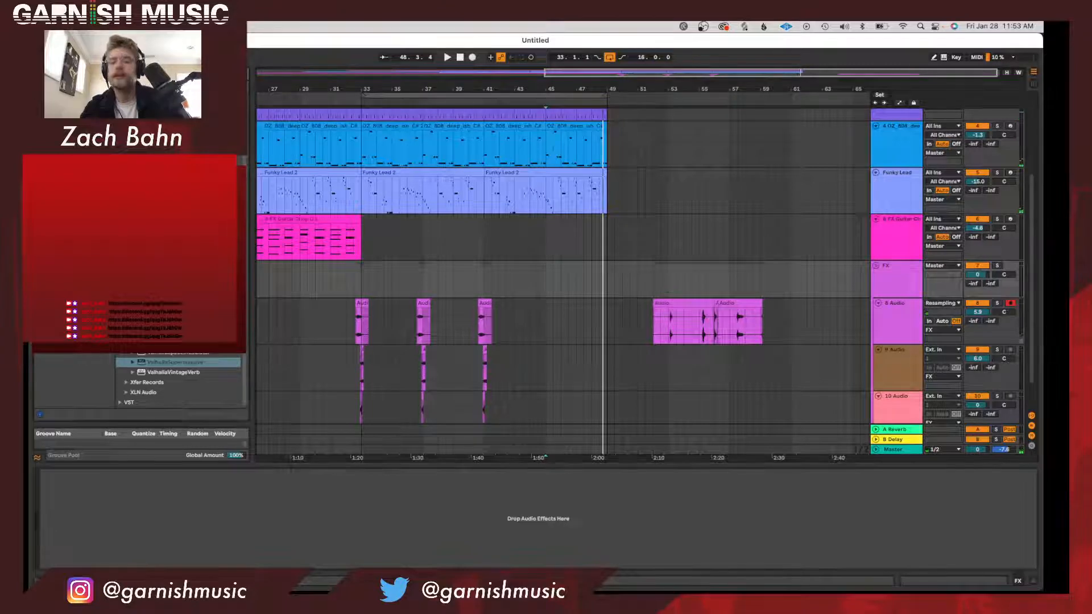
pyautogui.press('super+f')
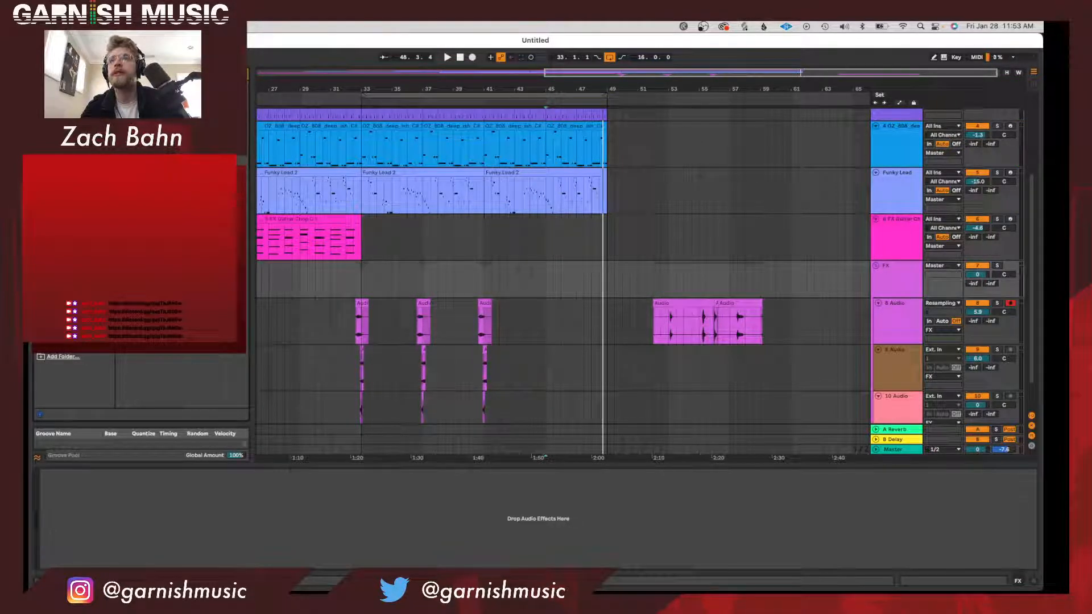
pyautogui.press('Return')
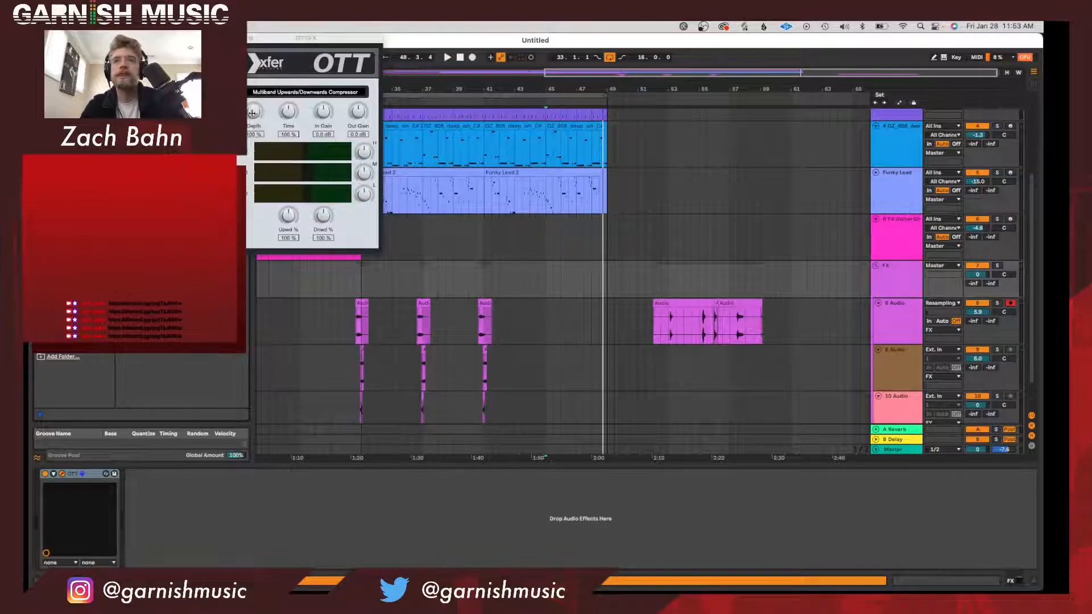
# Play the mix leading into bar 41 while adjusting OTT's depth and setting its upward compression to about 91%.
pyautogui.press('space')
pyautogui.moveTo(252, 113); pyautogui.dragTo(396, 118)
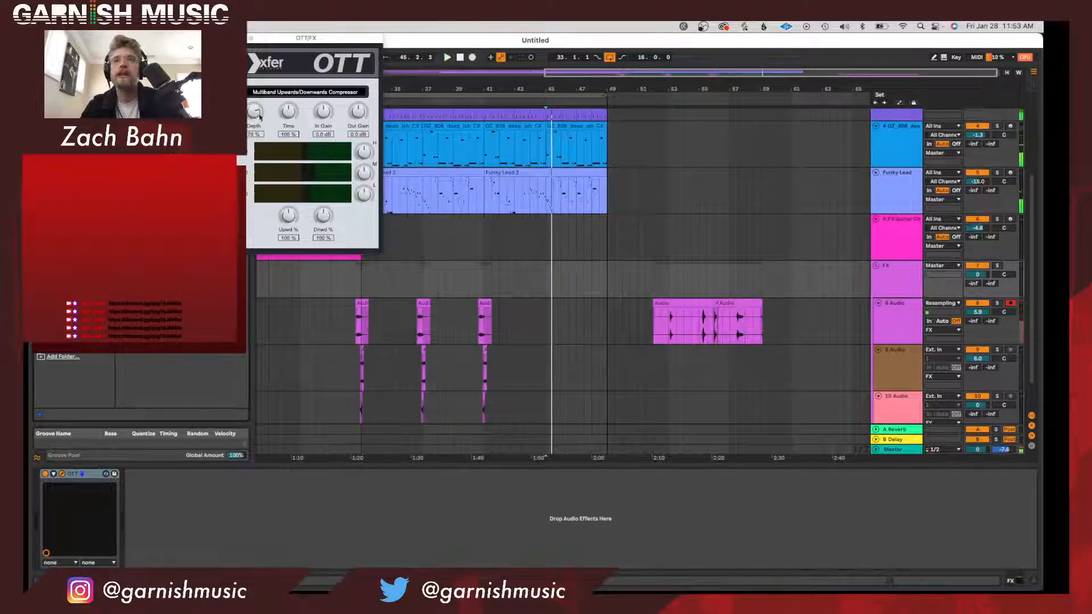
pyautogui.click(462, 102)
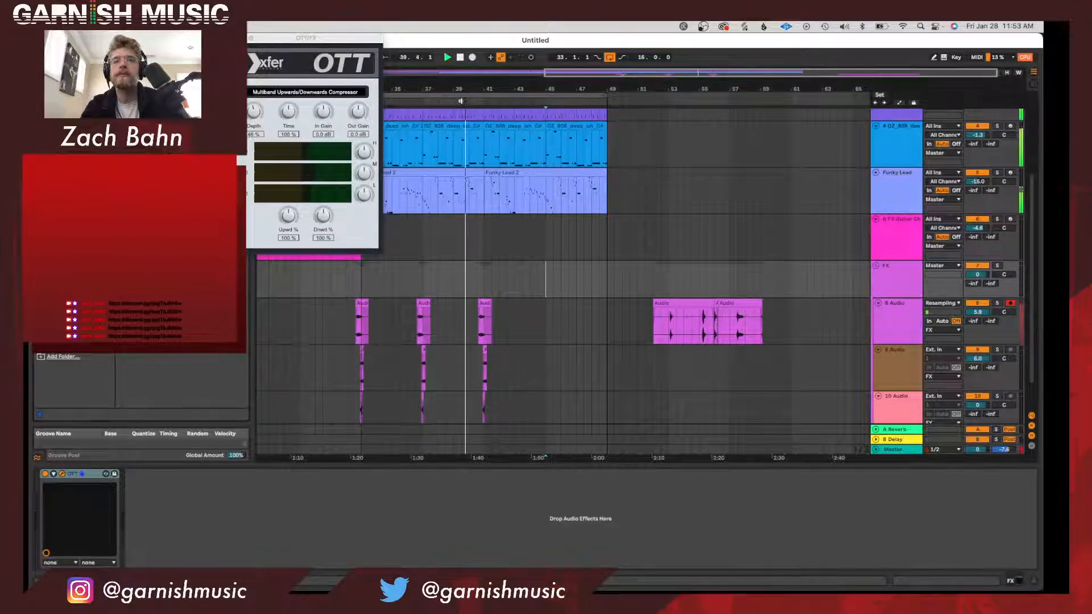
pyautogui.moveTo(289, 216); pyautogui.dragTo(290, 226)
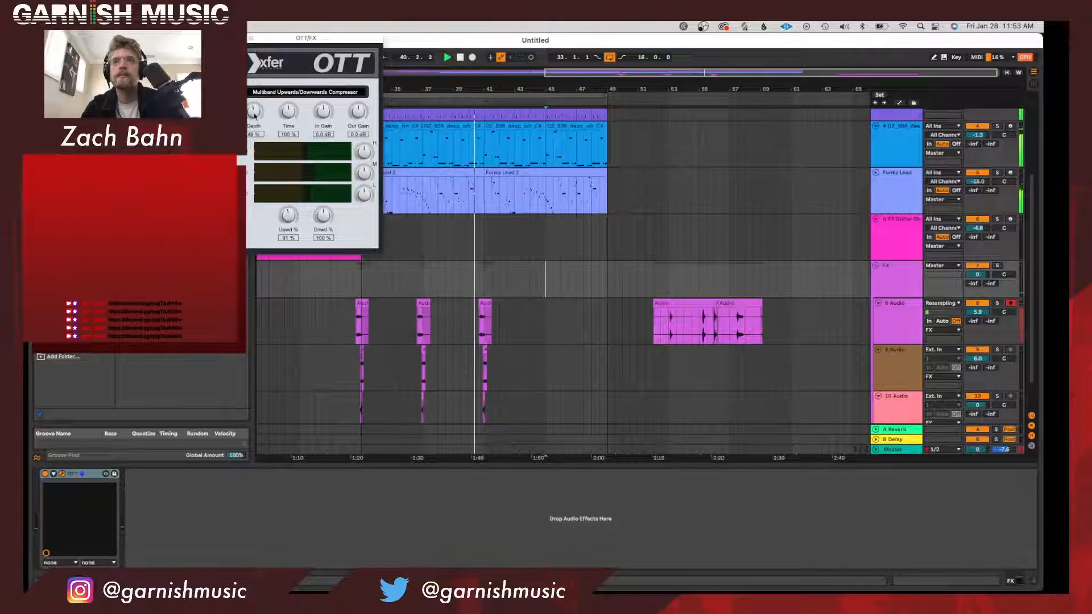
pyautogui.moveTo(254, 115); pyautogui.dragTo(254, 106)
# Lower the FX group's volume to about -2.9 dB and replay the mix from just after bar 40.
pyautogui.moveTo(977, 275); pyautogui.dragTo(977, 283)
pyautogui.scroll(-3, 958, 364)
pyautogui.click(913, 380)
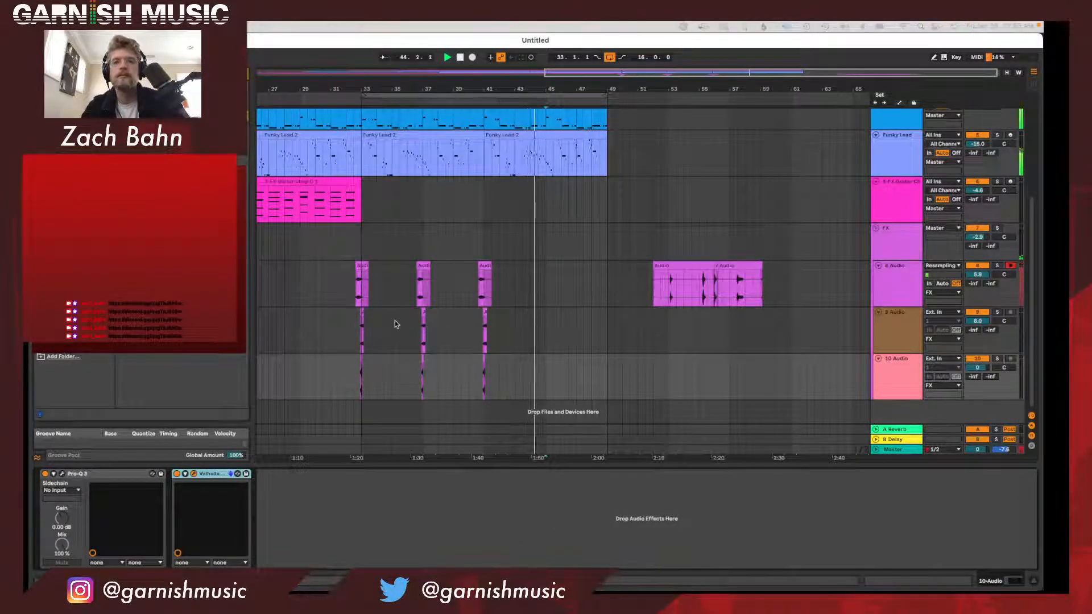
pyautogui.click(474, 101)
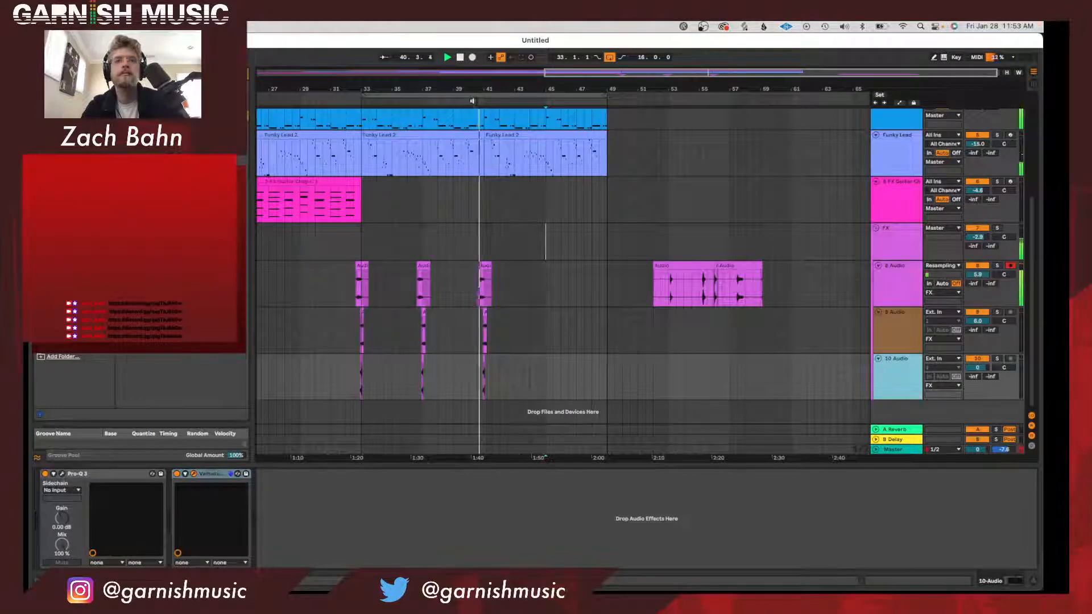
pyautogui.click(473, 101)
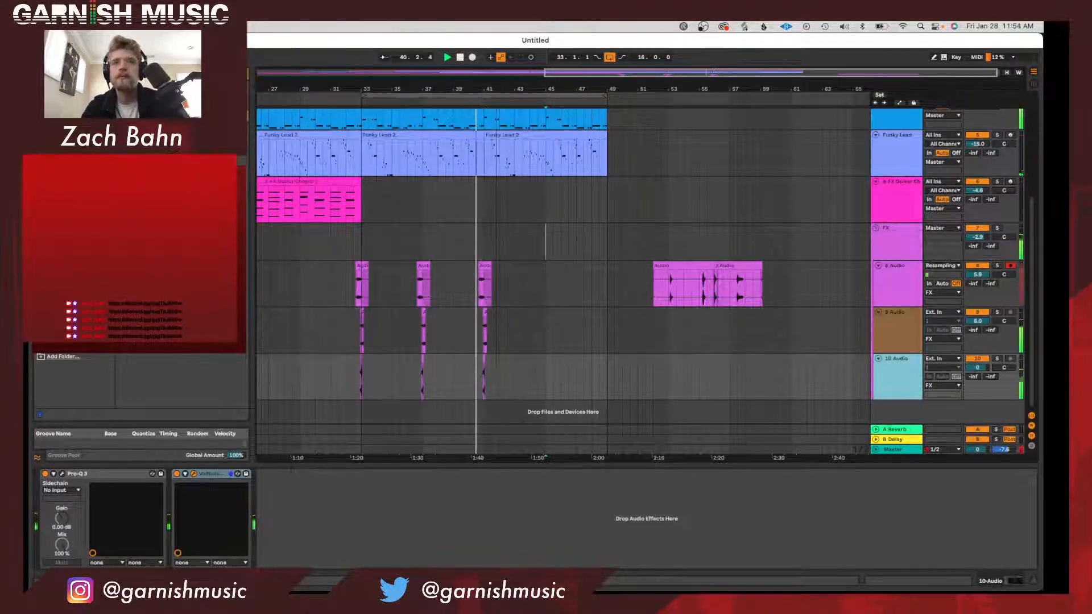
# Shift the bar 41 clip on the 10 Audio track slightly later, relative to the clips layered above it.
pyautogui.moveTo(496, 88); pyautogui.dragTo(497, 86)
pyautogui.hscroll(-5, 446, 341)
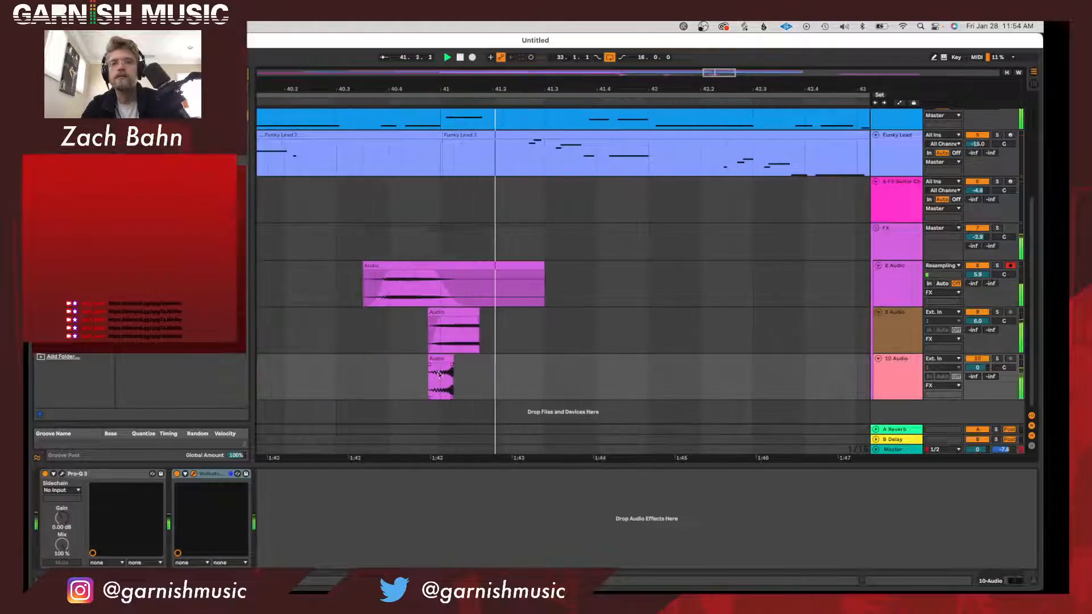
pyautogui.click(446, 360)
pyautogui.moveTo(439, 85); pyautogui.dragTo(439, 88)
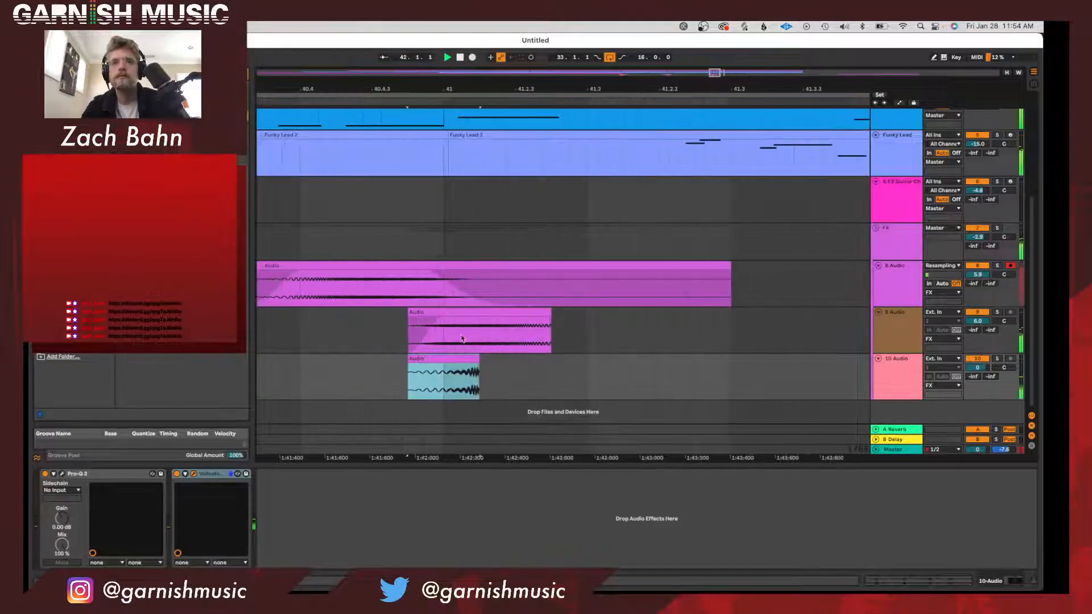
pyautogui.moveTo(460, 360); pyautogui.dragTo(478, 369)
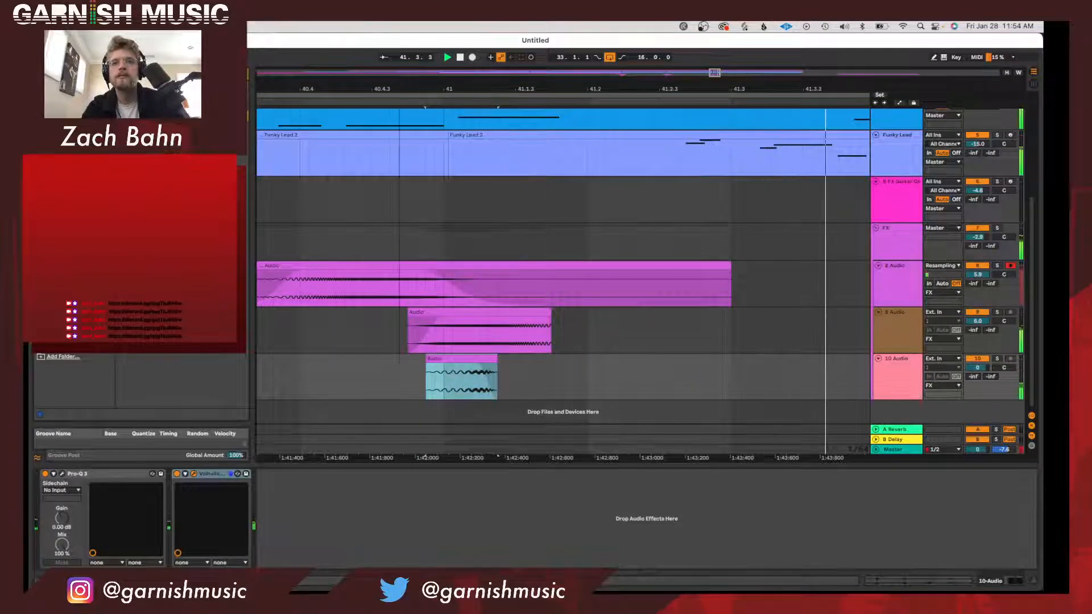
# Extend the loop to cover bars 1 to 49 and play the arrangement from the beginning.
pyautogui.moveTo(400, 85); pyautogui.dragTo(400, 63)
pyautogui.moveTo(544, 371); pyautogui.dragTo(488, 374)
pyautogui.click(431, 374)
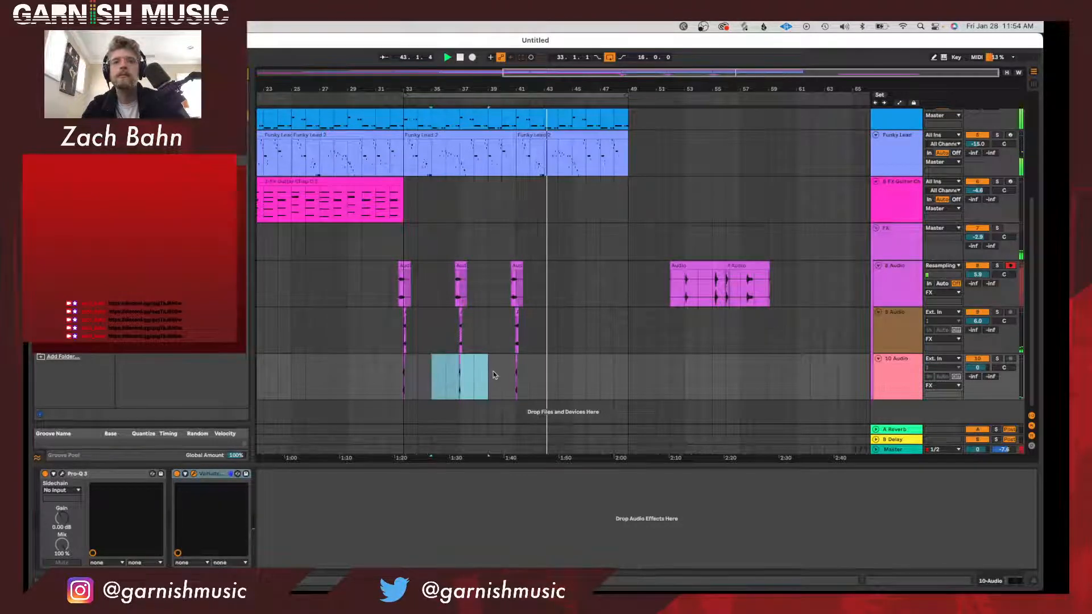
pyautogui.moveTo(388, 367); pyautogui.dragTo(431, 368)
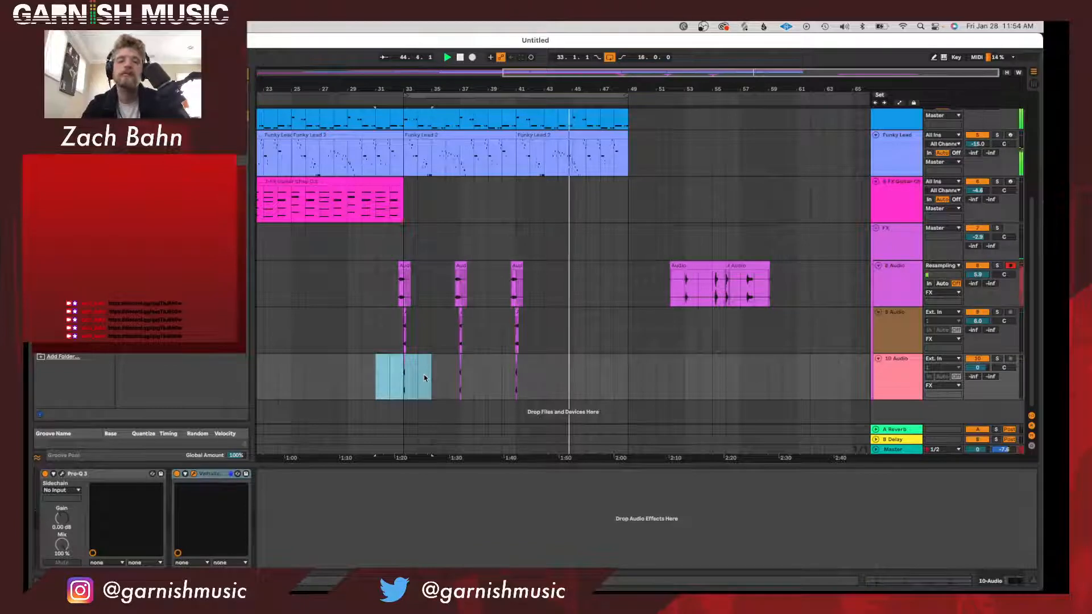
pyautogui.click(445, 377)
pyautogui.moveTo(509, 70); pyautogui.dragTo(512, 44)
pyautogui.moveTo(559, 98); pyautogui.dragTo(259, 98)
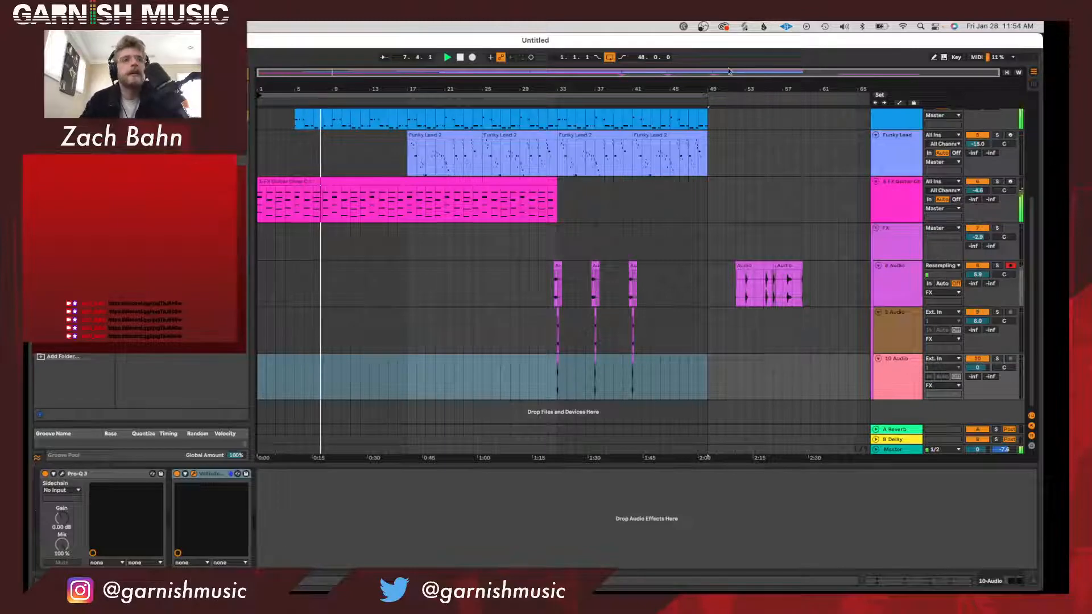
# Select the FX Guitar Chop track and lower the Master volume to about -6.4 dB.
pyautogui.click(897, 196)
pyautogui.scroll(2, 530, 283)
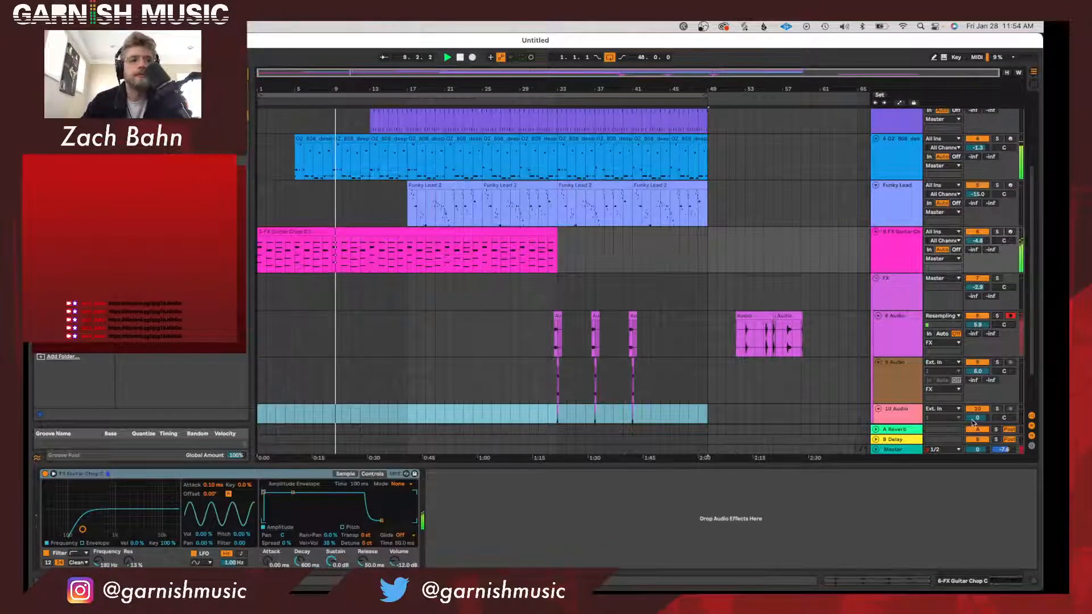
pyautogui.moveTo(978, 449); pyautogui.dragTo(977, 480)
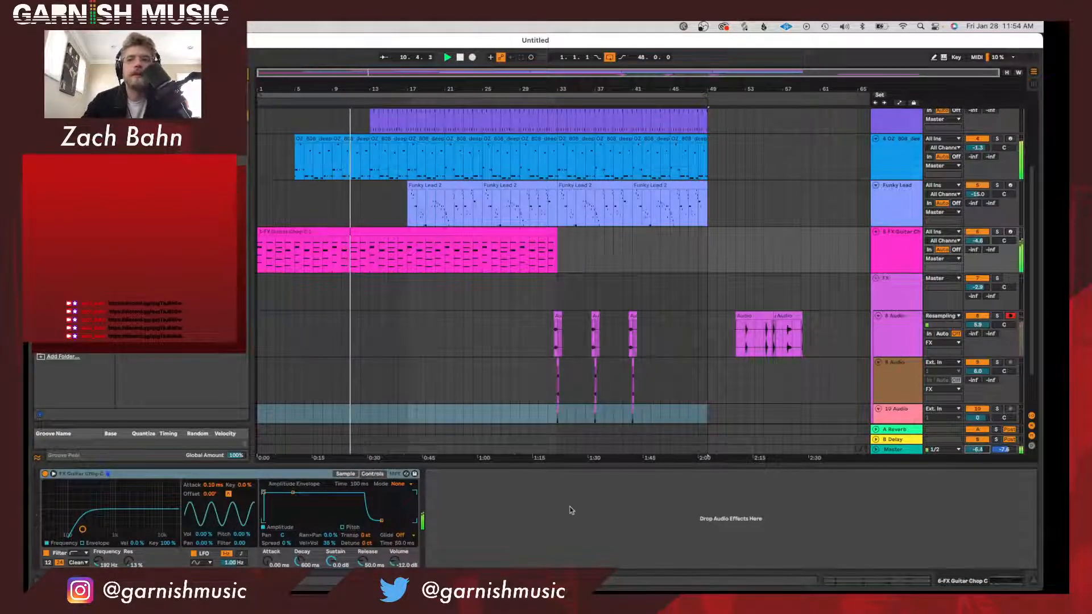
# Examine the samples loaded in Simpler on the FX Guitar Chop, Funky Lead and OZ_808 tracks while the arrangement plays.
pyautogui.click(345, 474)
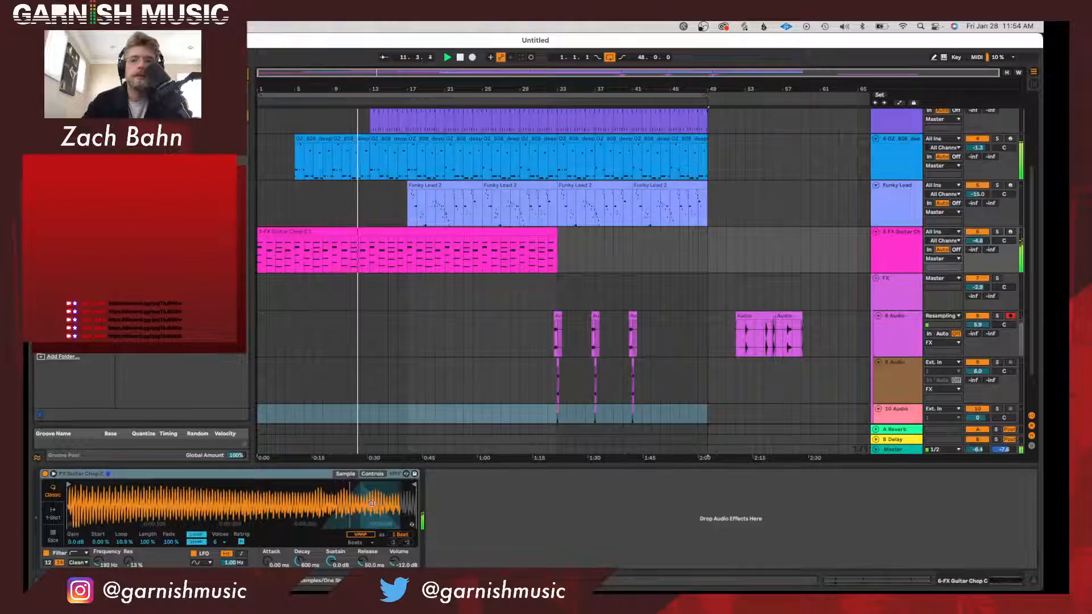
pyautogui.scroll(1, 610, 316)
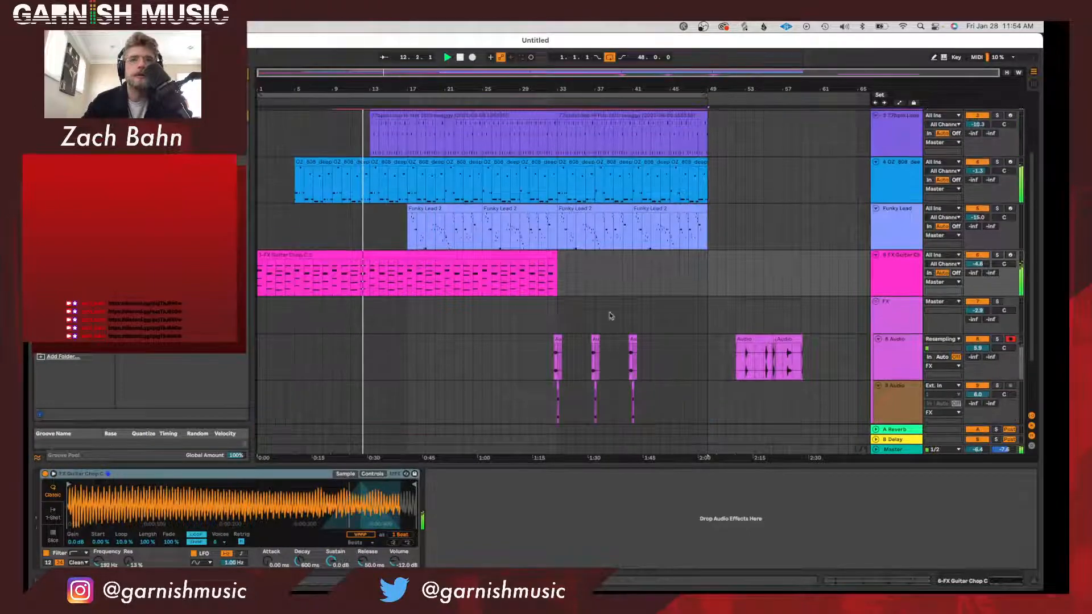
pyautogui.click(904, 228)
pyautogui.scroll(3, 908, 271)
pyautogui.click(908, 272)
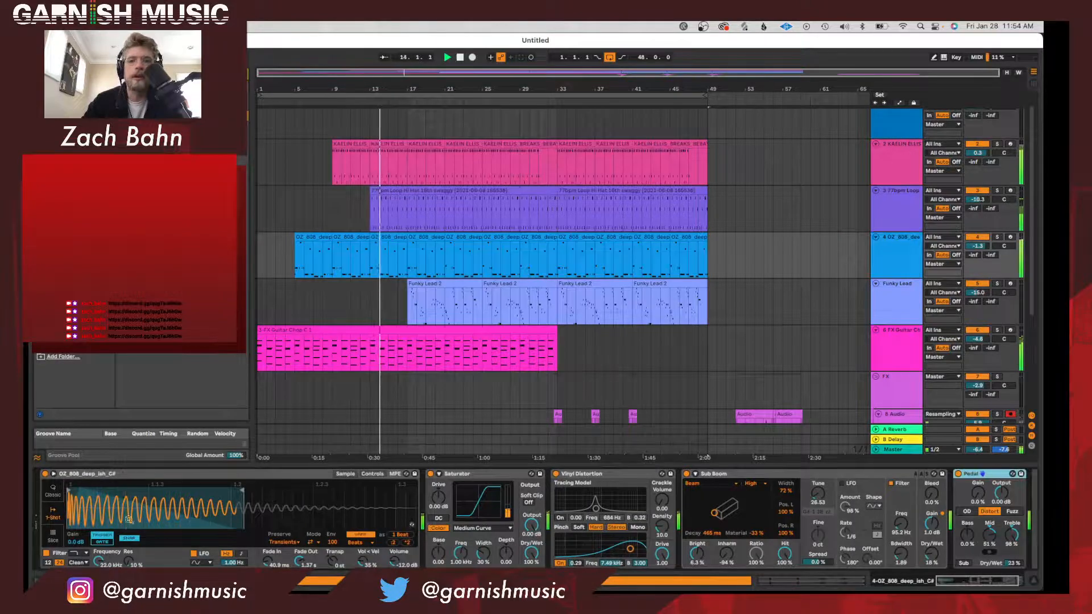
pyautogui.scroll(1, 528, 285)
pyautogui.scroll(1, 529, 286)
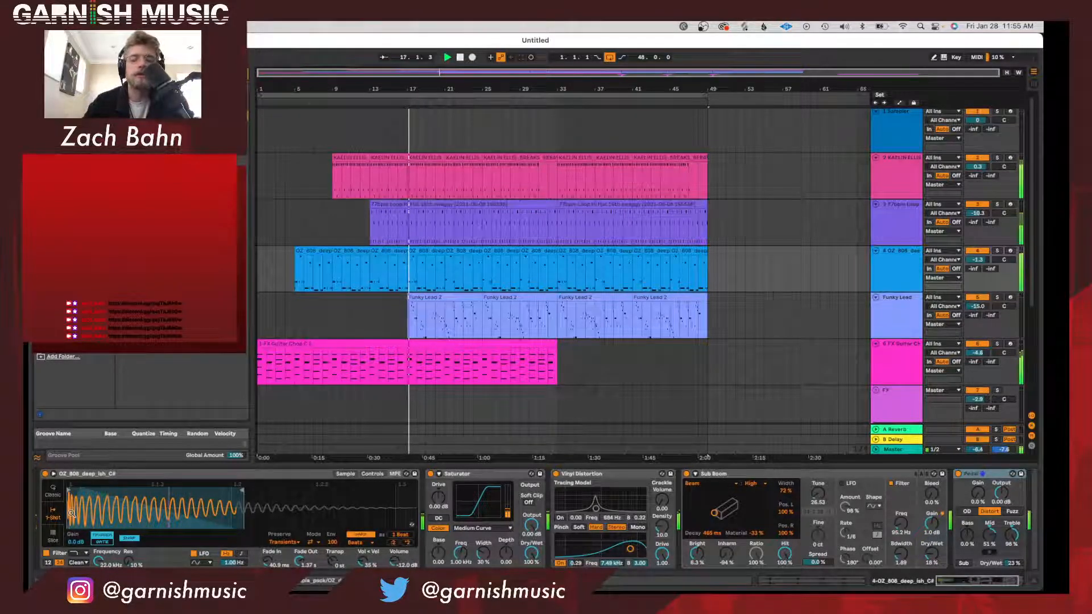
pyautogui.scroll(1, 784, 291)
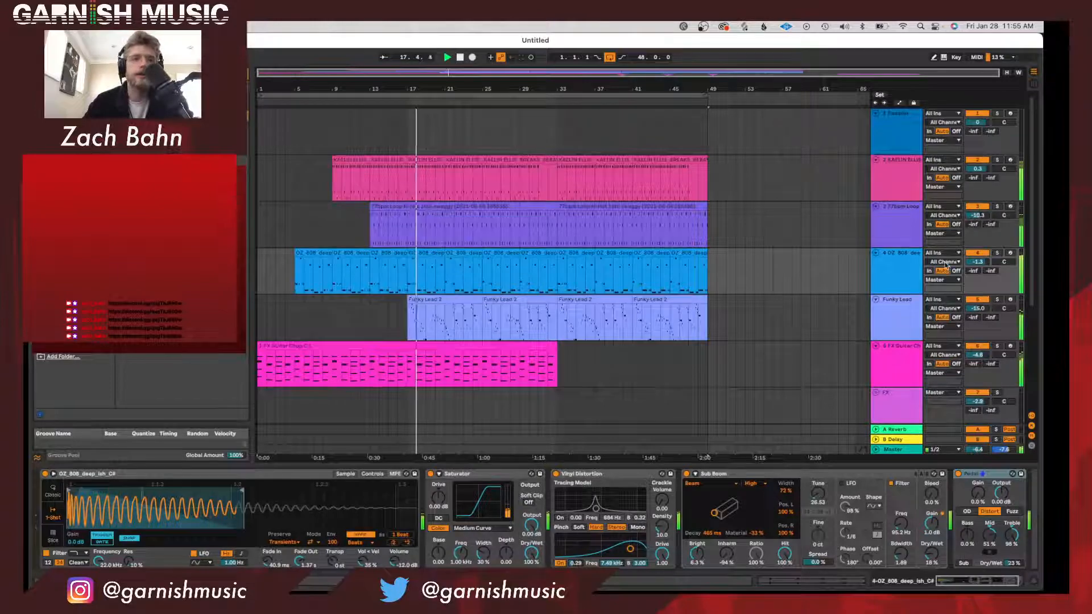
# Examine the sliced sample and the control settings of Simpler on the 77bpm Loop Hi Hat track.
pyautogui.click(908, 240)
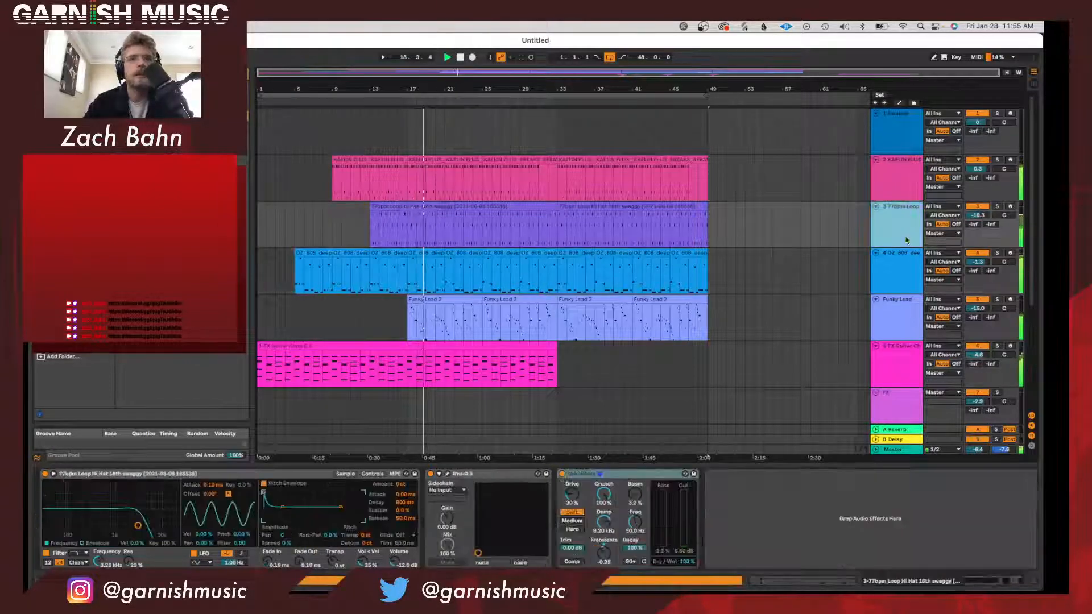
pyautogui.click(343, 475)
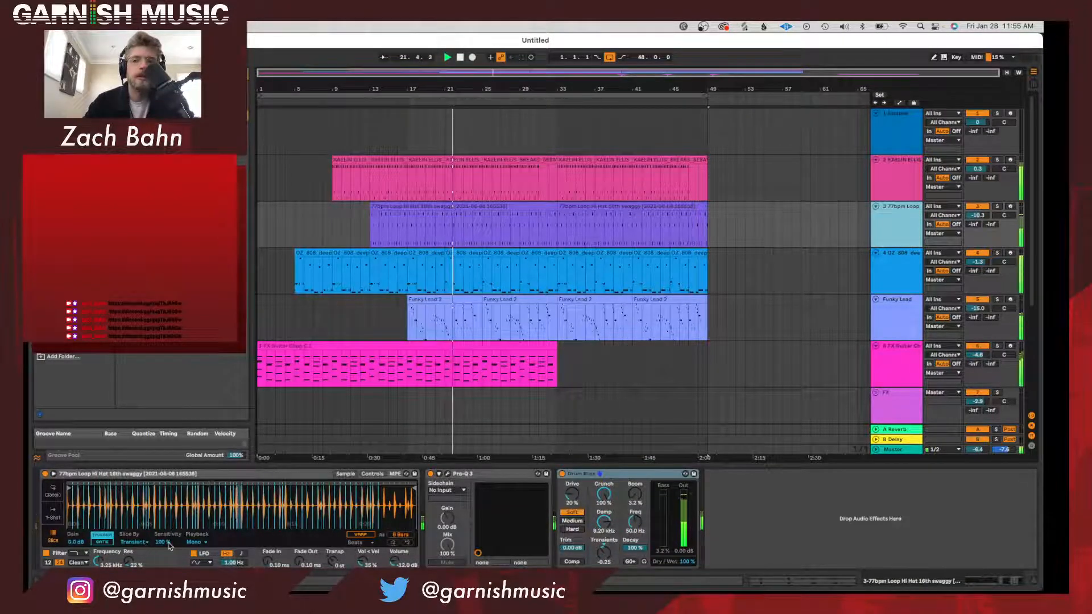
pyautogui.click(372, 474)
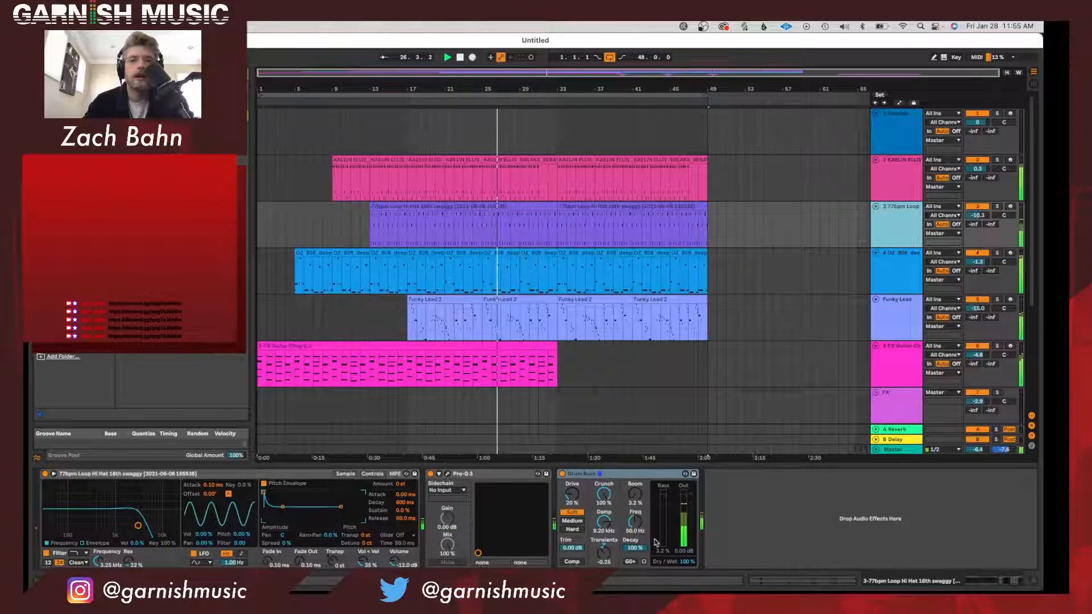
pyautogui.click(345, 473)
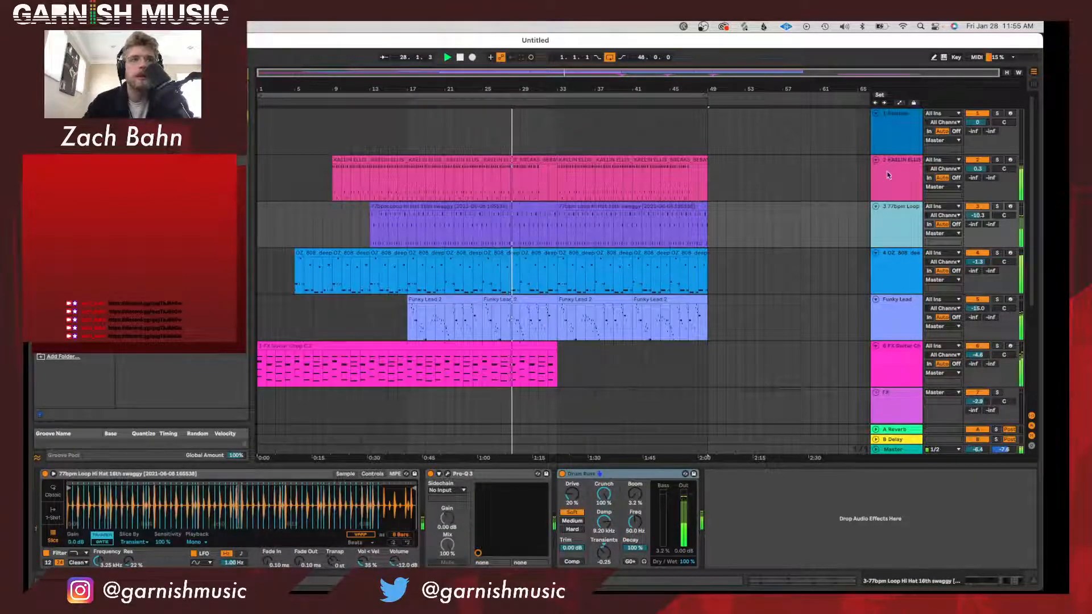
# Examine the breaks track's sliced sample in Simpler, along with its LFO and other control settings.
pyautogui.click(783, 192)
pyautogui.click(344, 474)
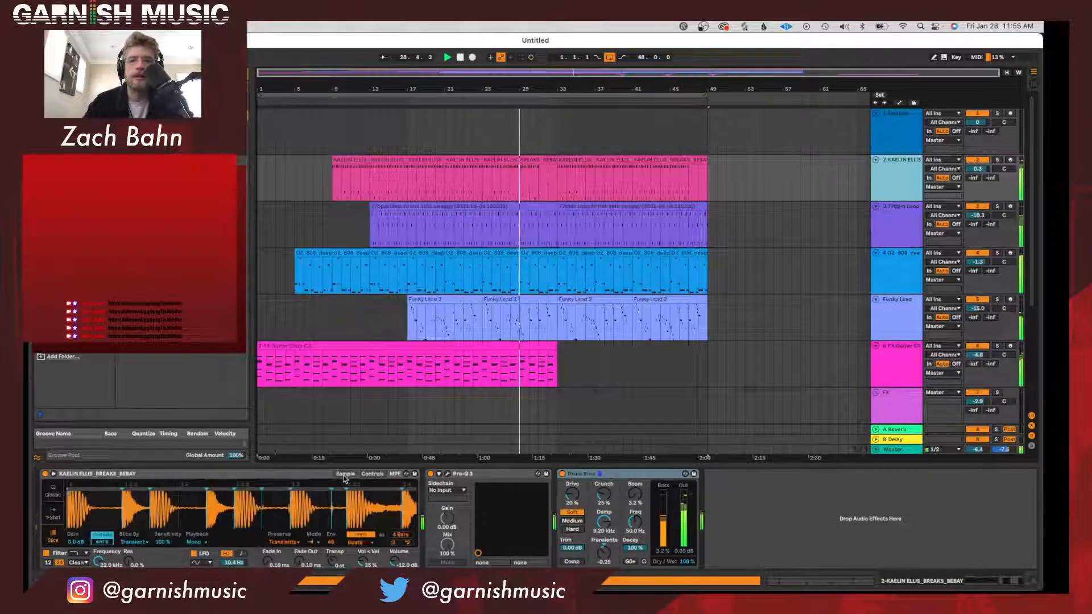
pyautogui.moveTo(373, 516); pyautogui.dragTo(373, 483)
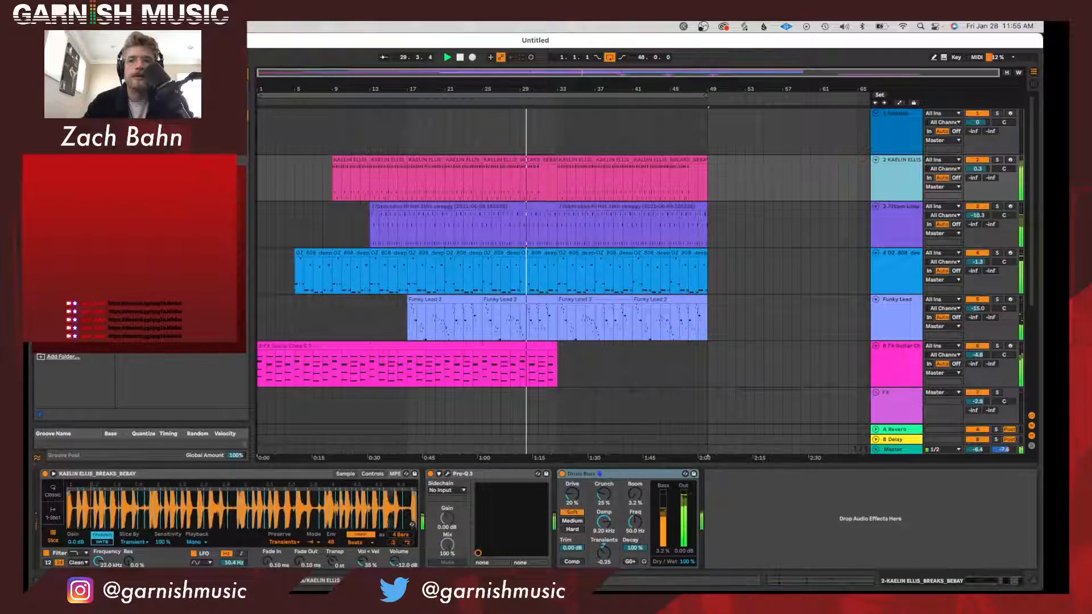
pyautogui.click(374, 474)
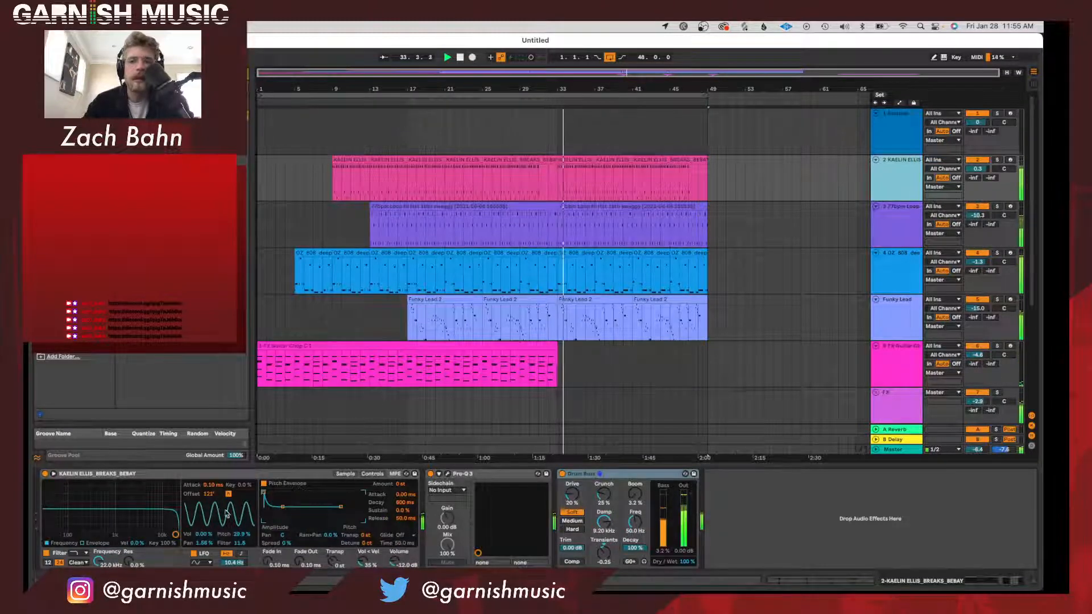
pyautogui.click(196, 555)
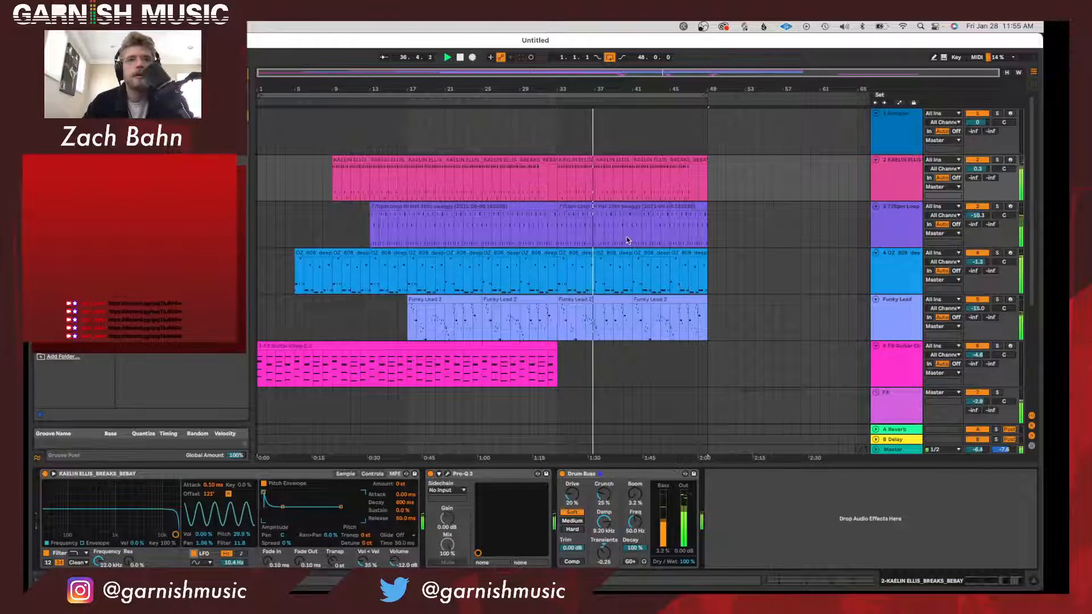
# Set the audio buffer size to 128 samples in the audio preferences and close them.
pyautogui.click(604, 87)
pyautogui.scroll(-5, 629, 279)
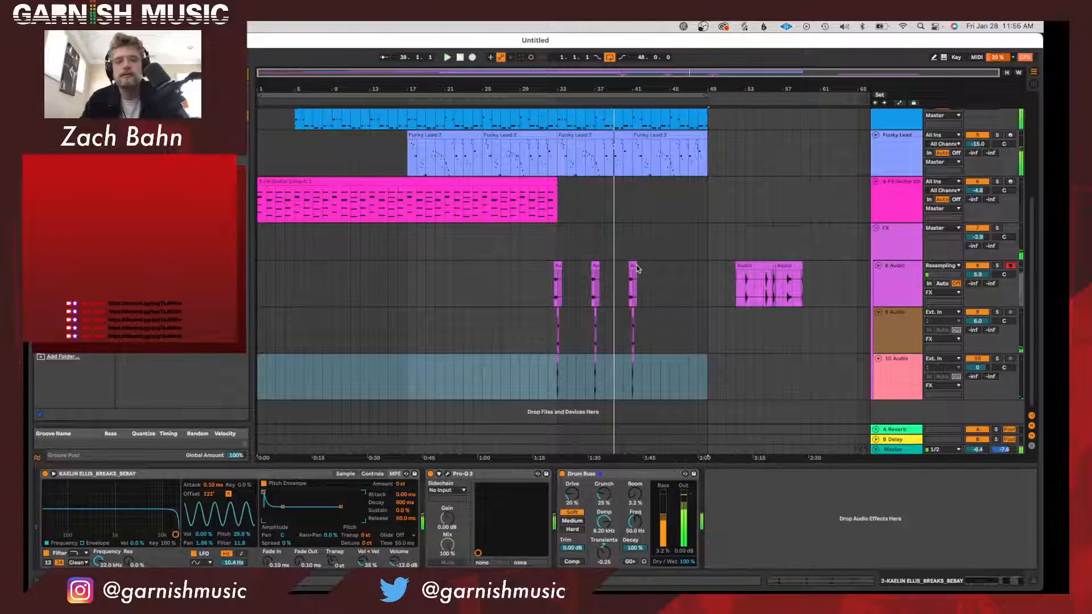
pyautogui.press('super+comma')
pyautogui.click(579, 287)
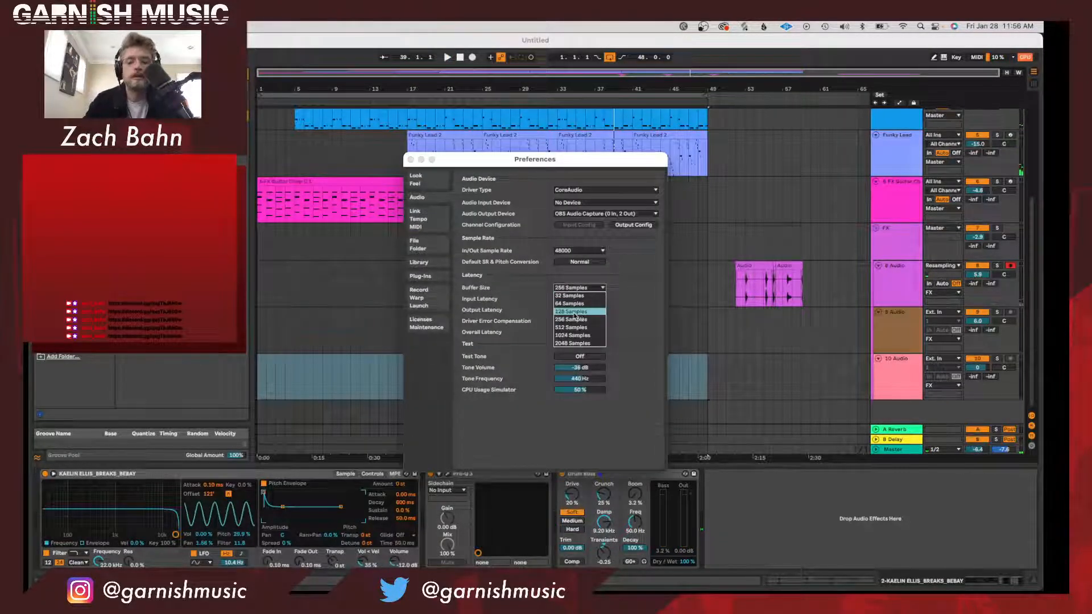
pyautogui.click(573, 313)
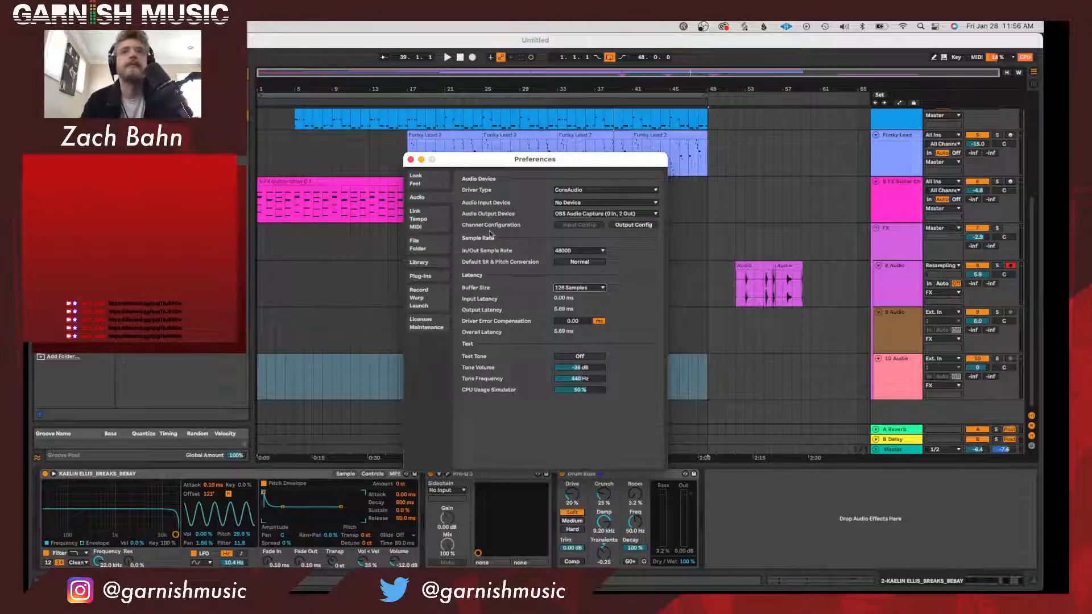
pyautogui.click(410, 159)
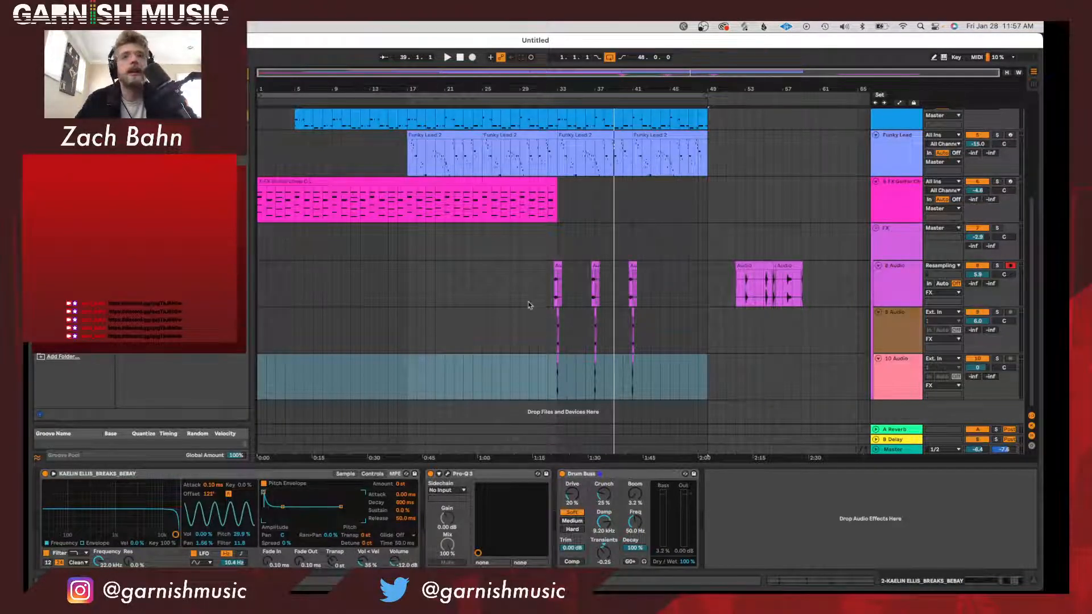
# Start saving the Live Set, naming it "FX with" plus the presenter's first name and the date 1/28/22.
pyautogui.scroll(5, 528, 278)
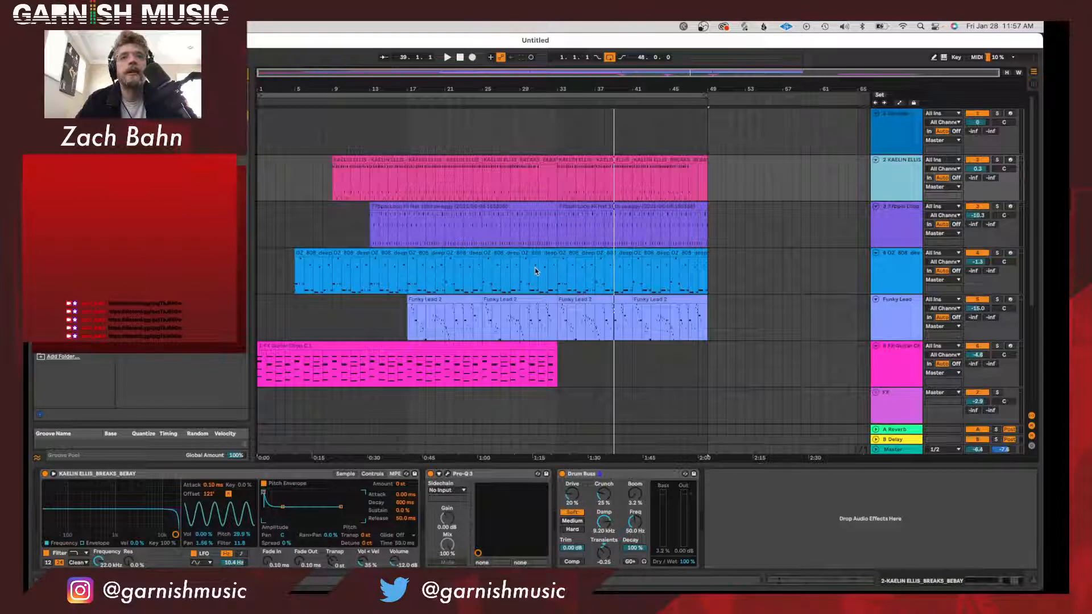
pyautogui.press('super+s')
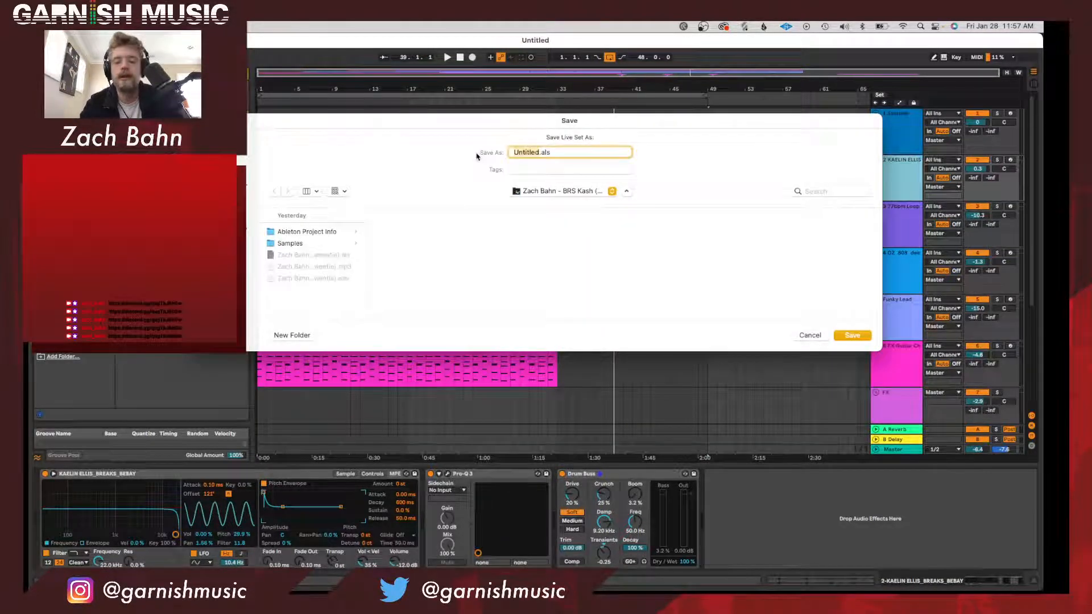
pyautogui.write('FX')
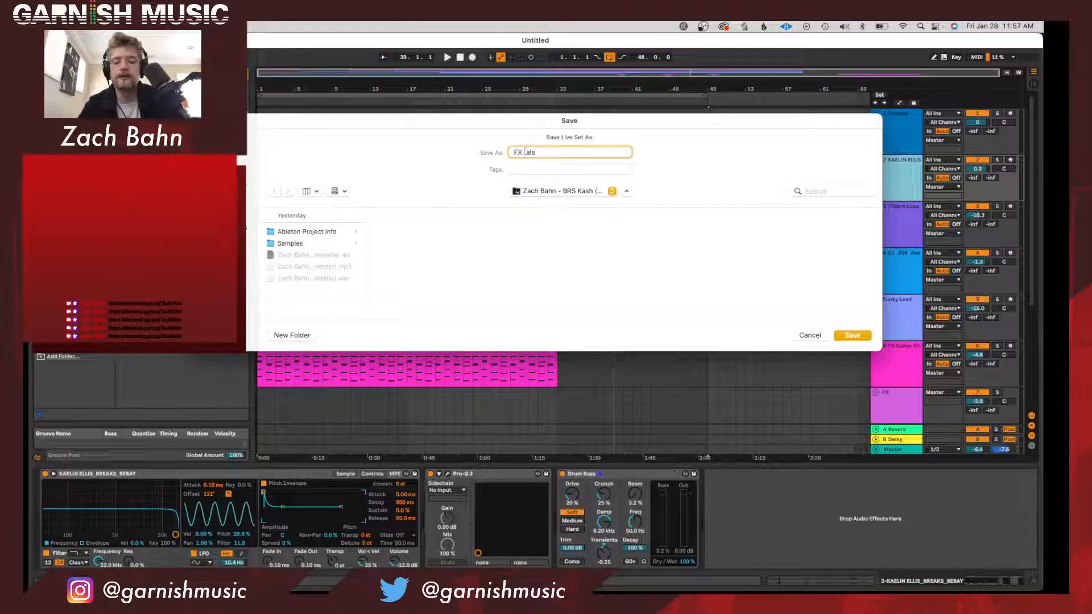
pyautogui.write(' with Zach 1/2')
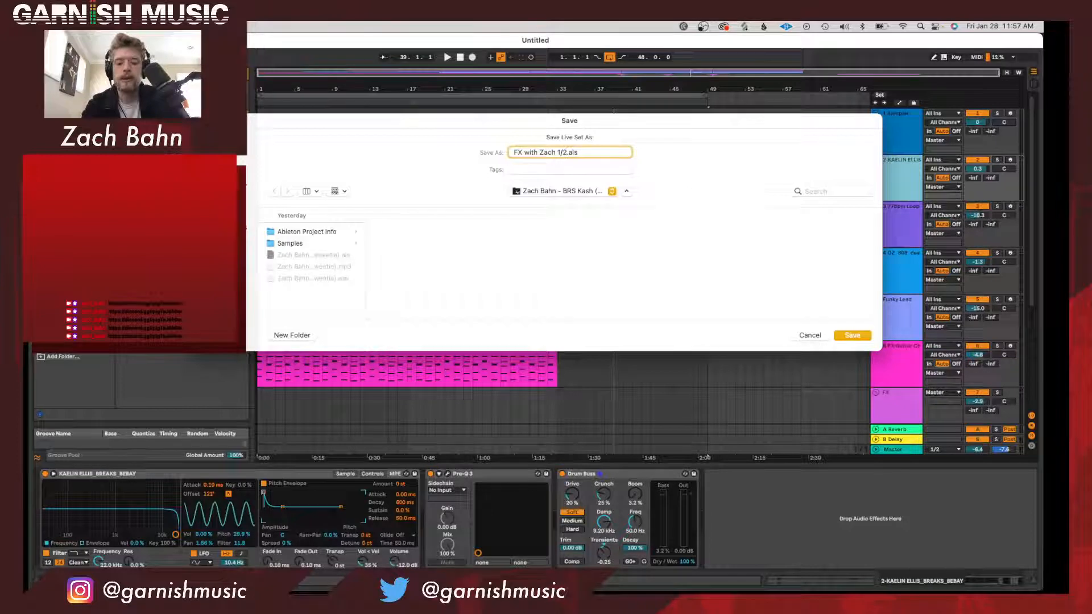
pyautogui.write('8/22')
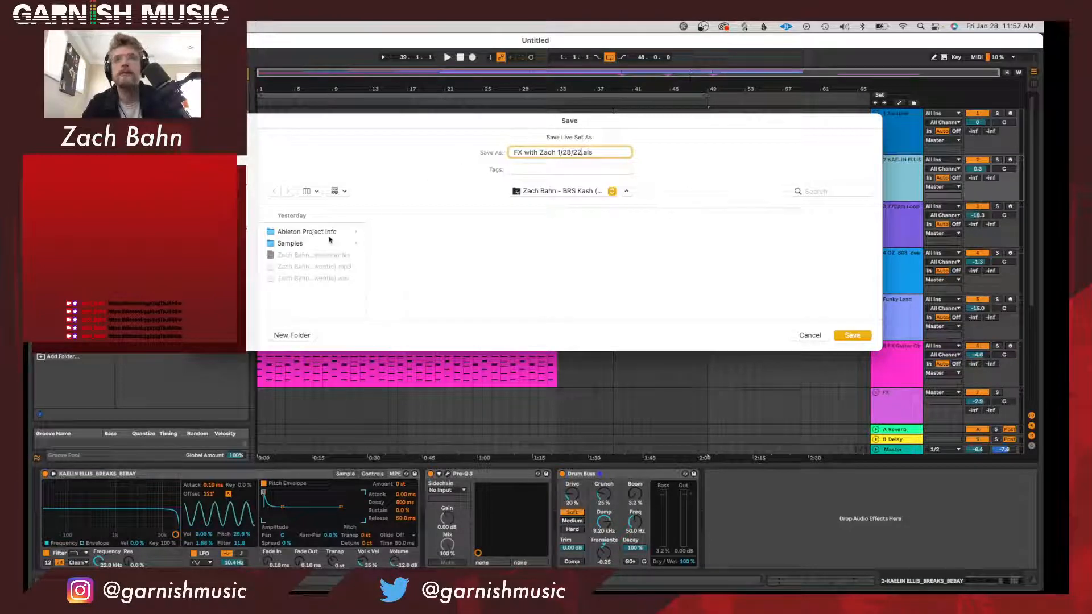
# Choose the presenter's ideas folder inside Ableton 2.0 and save the Live Set there.
pyautogui.click(230, 241)
pyautogui.click(299, 233)
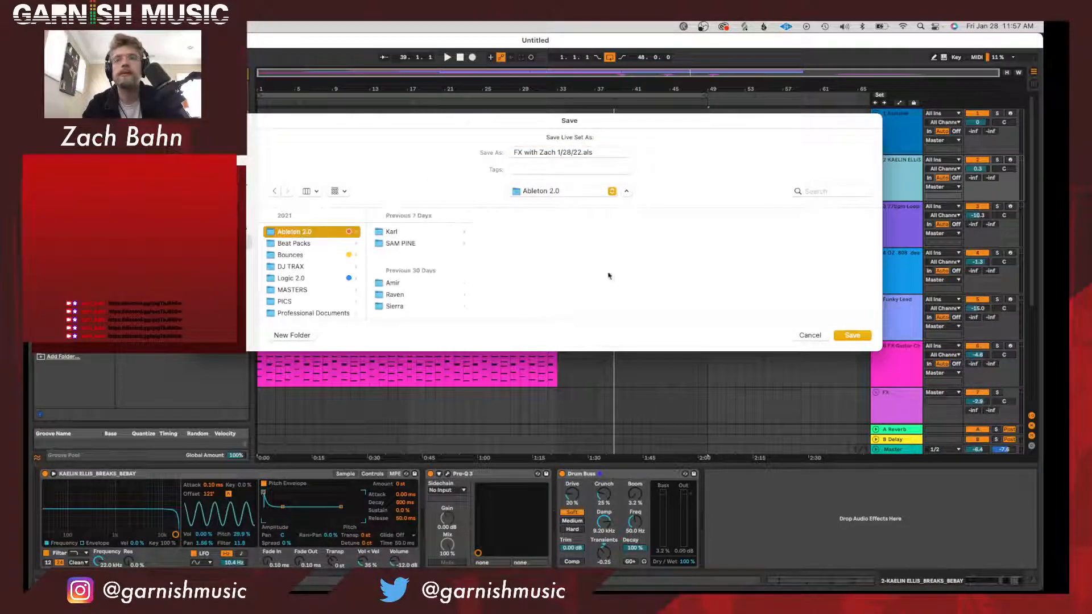
pyautogui.scroll(-10, 423, 282)
pyautogui.click(404, 307)
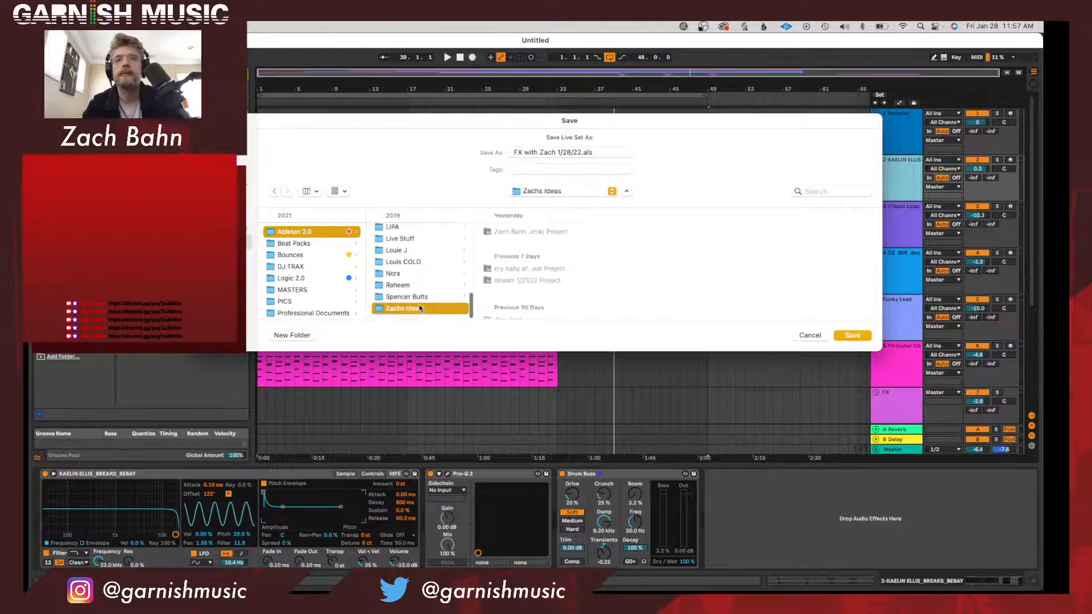
pyautogui.click(864, 335)
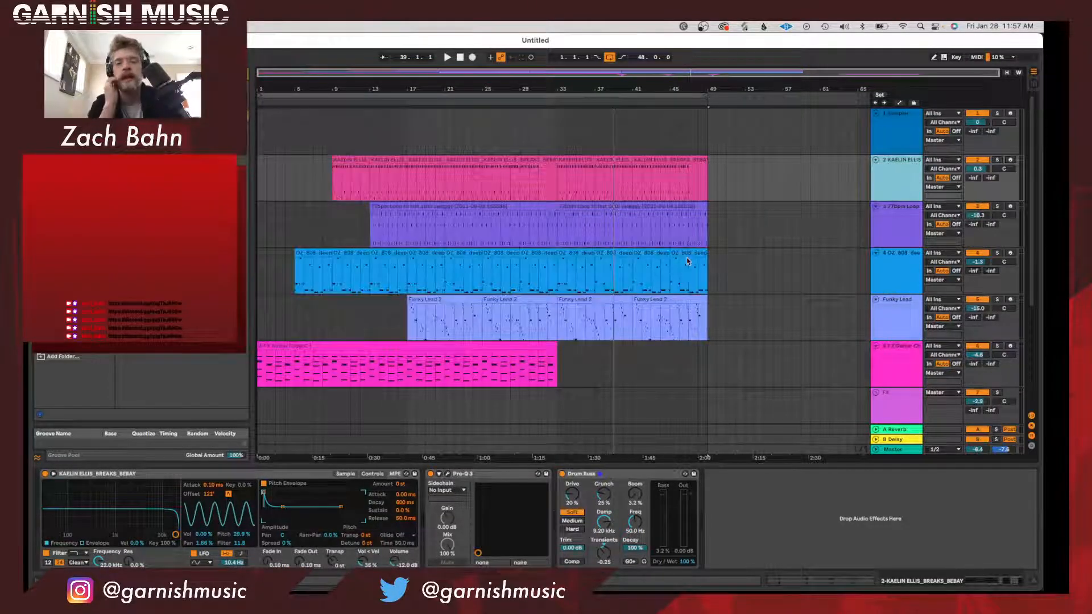